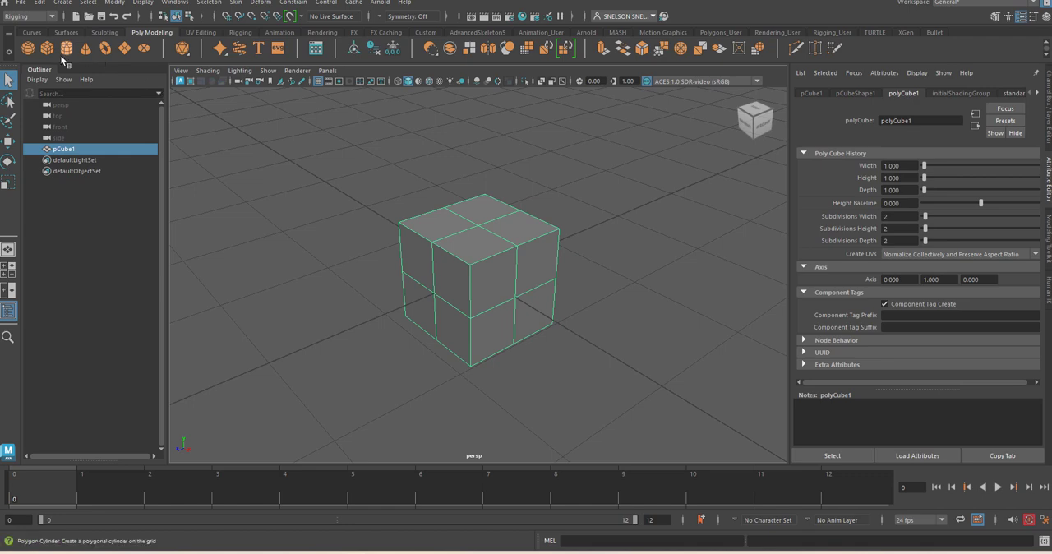
Step: Review the polygon cube creation options, close them without creating a cube, and redisplay the existing cube's attributes
double_click(51, 52)
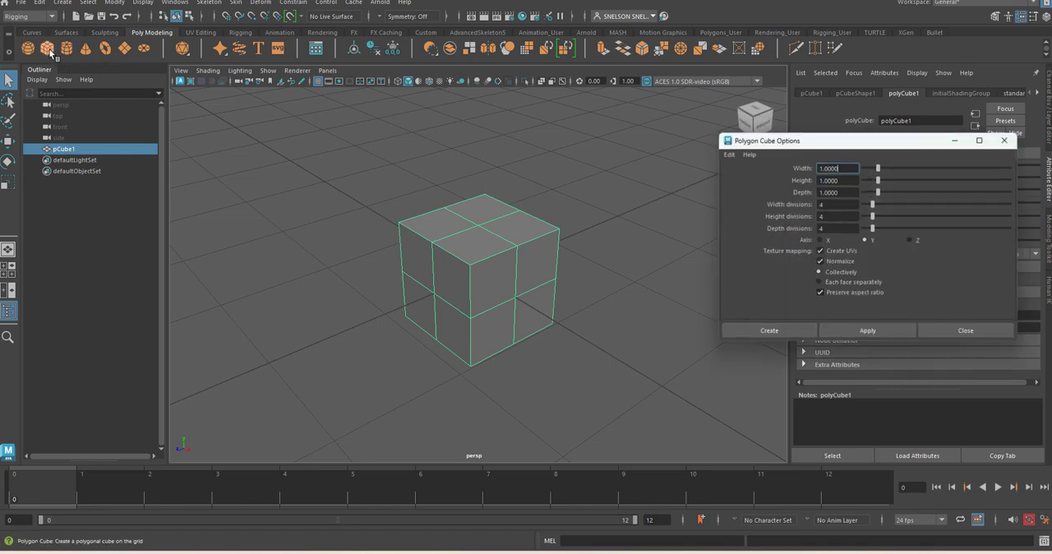
left_click_drag(838, 145, 555, 129)
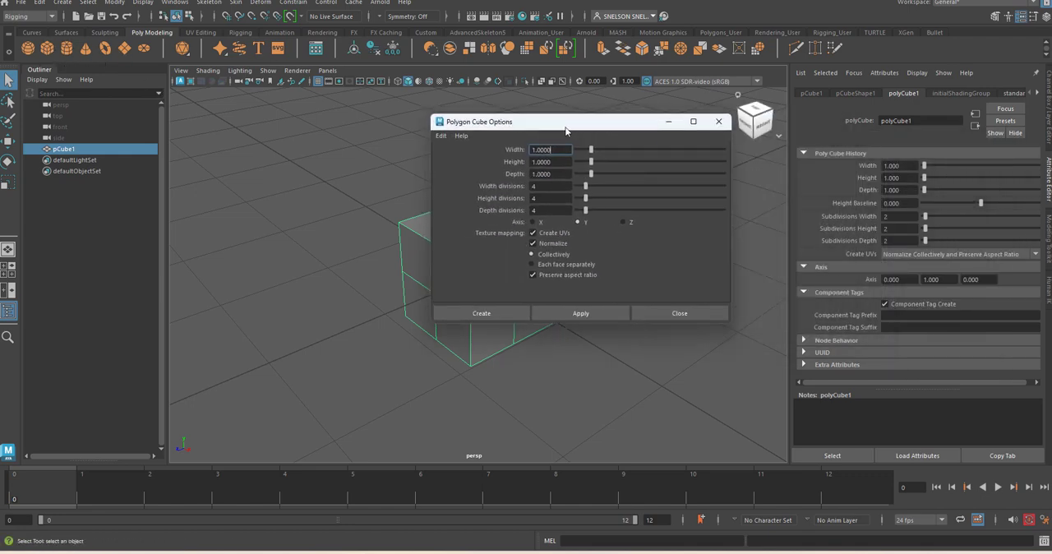
left_click(1048, 179)
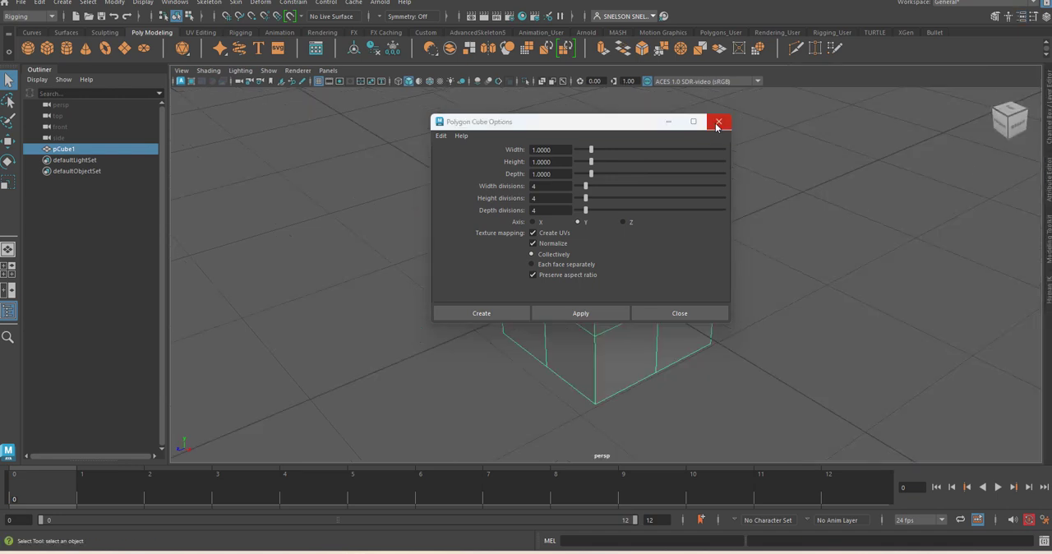
left_click(716, 124)
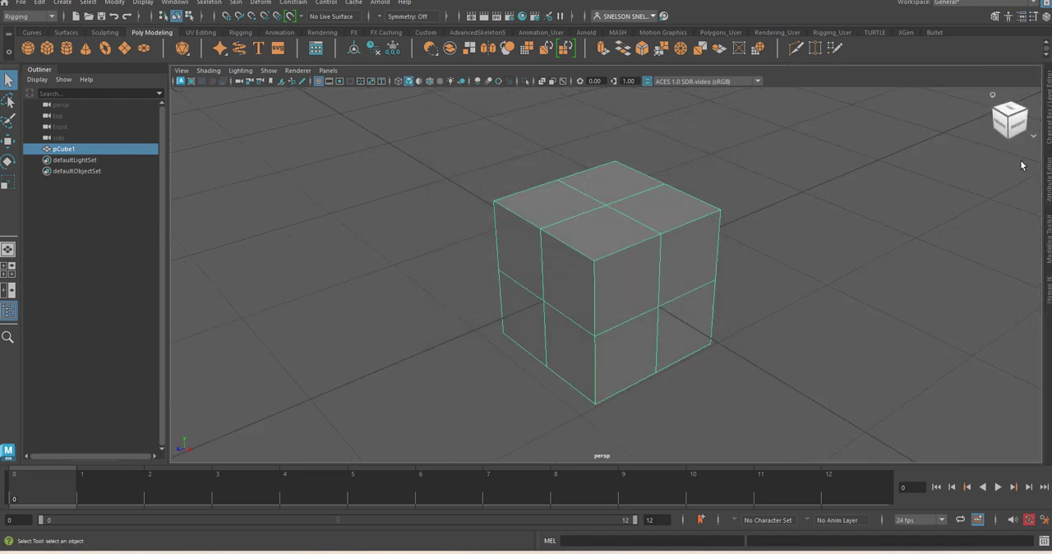
left_click(1048, 186)
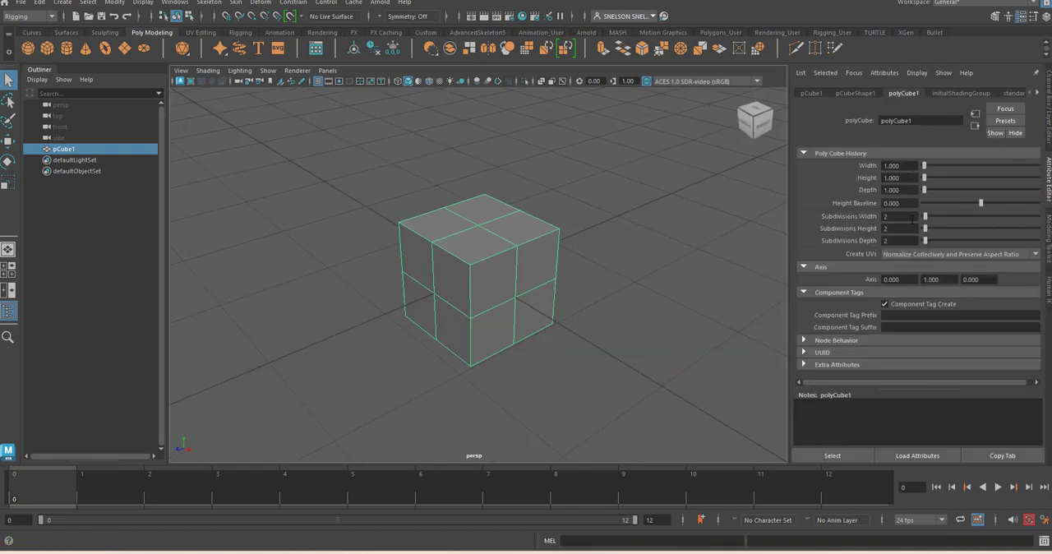
Step: Try setting the cube's width subdivisions to 3, leaving the cube selected
left_click_drag(928, 216, 928, 216)
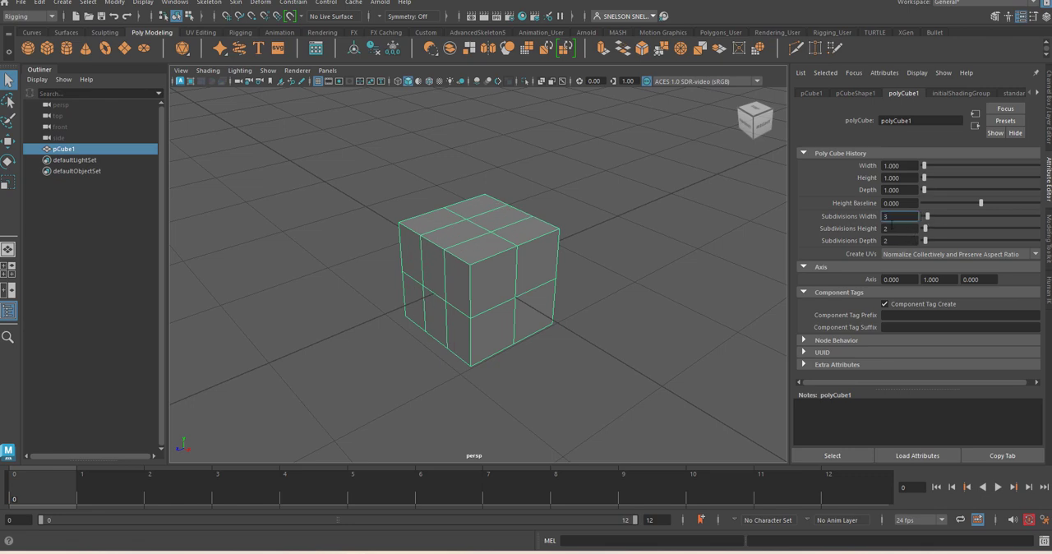
left_click(752, 230)
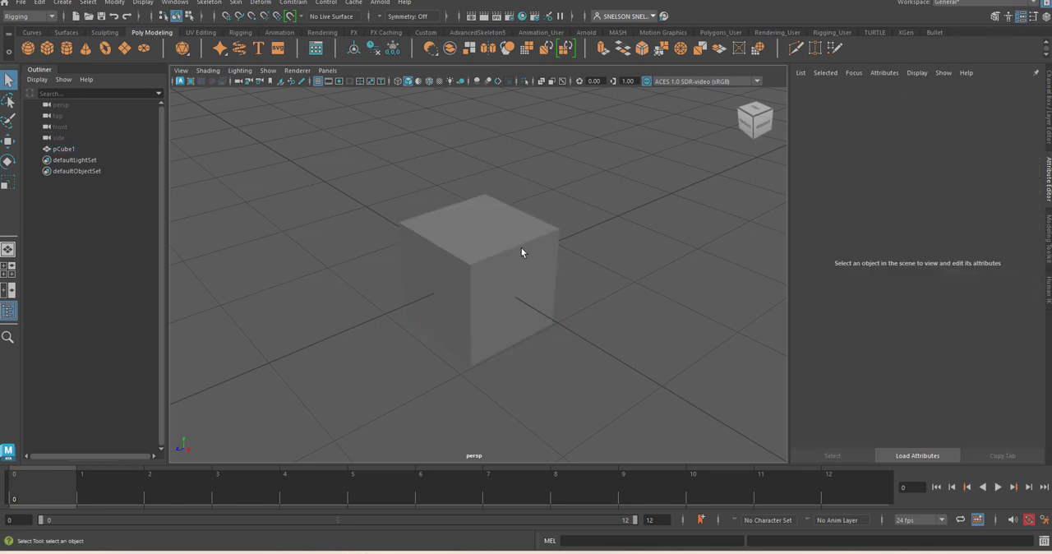
left_click(519, 247)
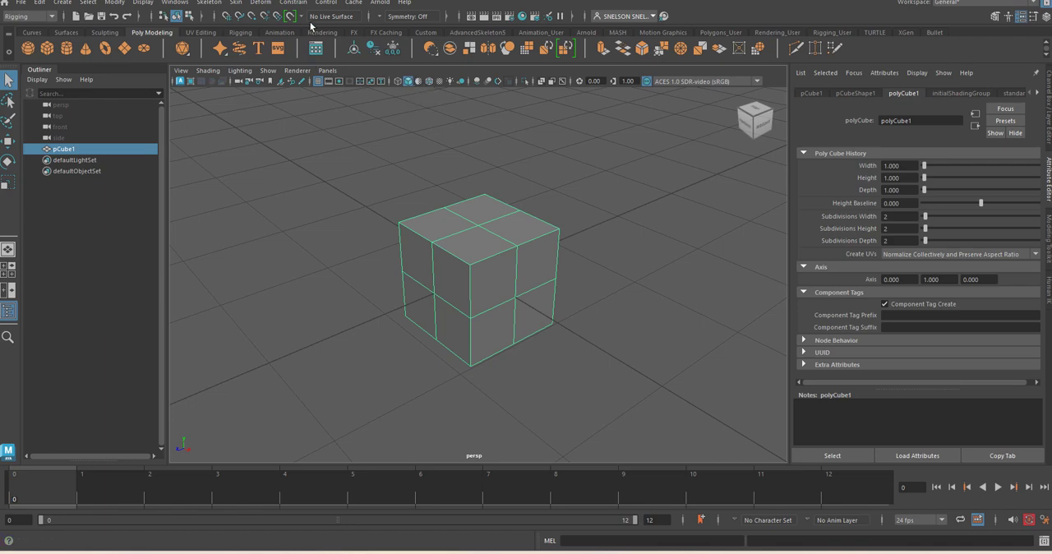
Step: Switch the menu set from Rigging to Modeling
left_click(40, 16)
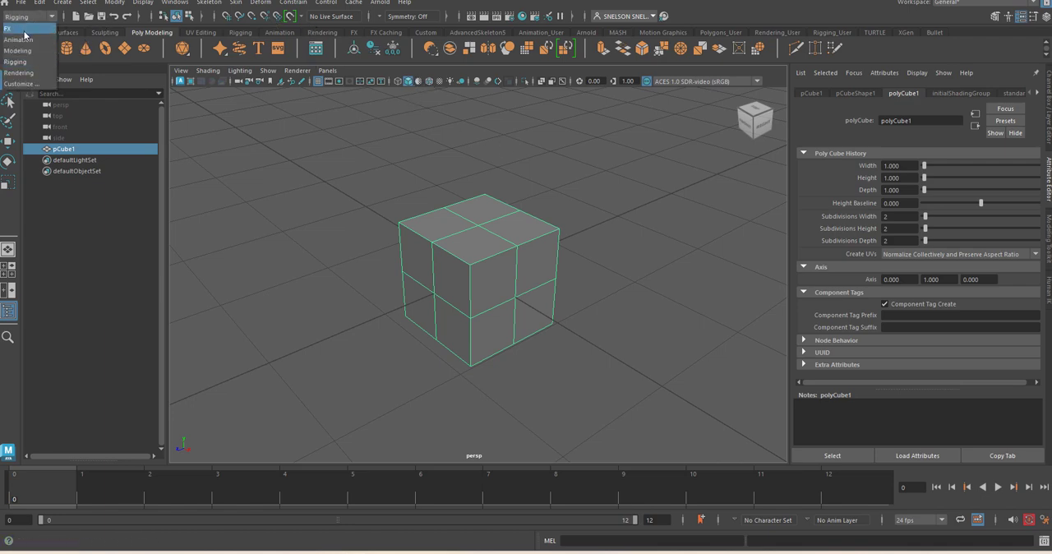
left_click(29, 18)
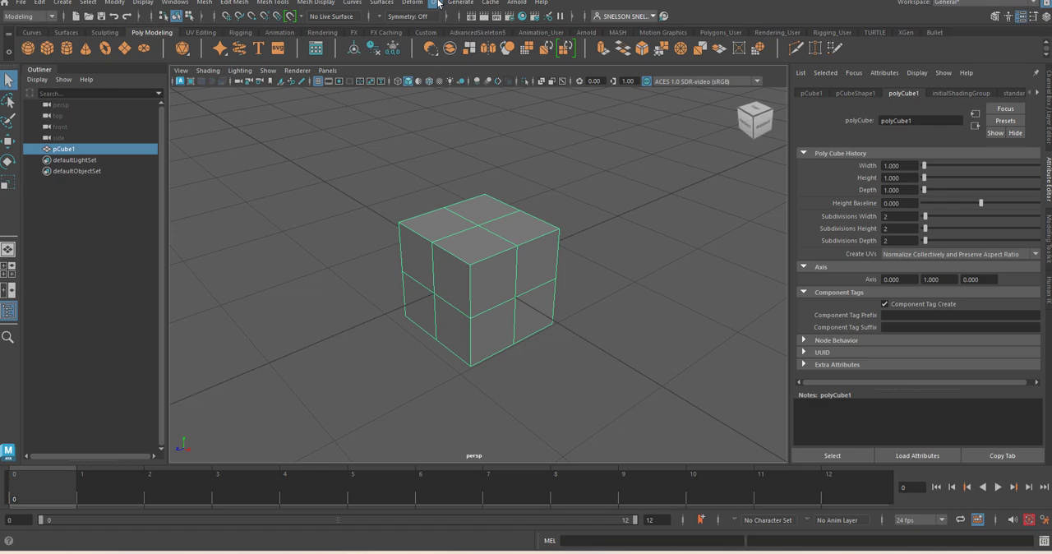
left_click(436, 3)
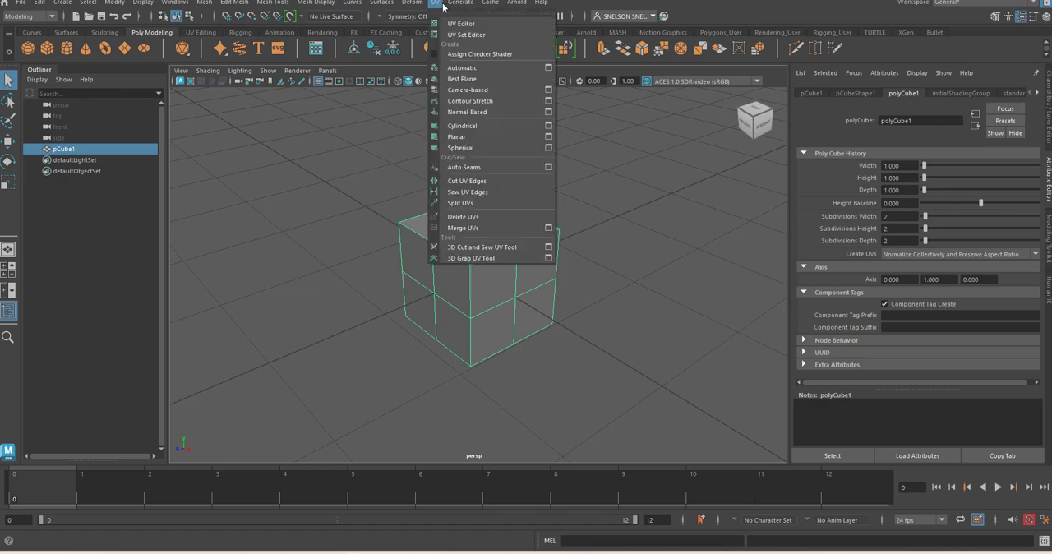
left_click(660, 233)
left_click(648, 245)
left_click(463, 304)
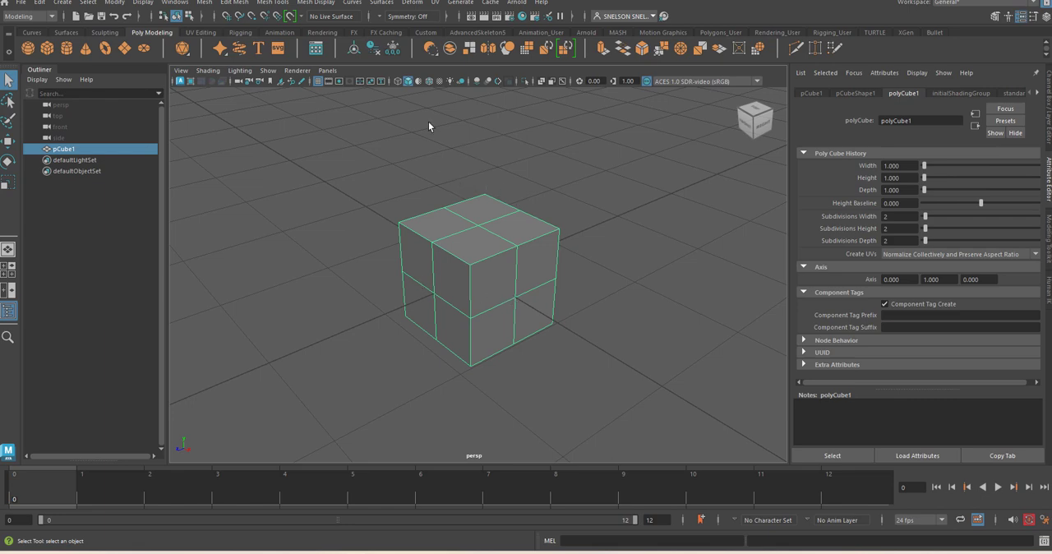
left_click(435, 3)
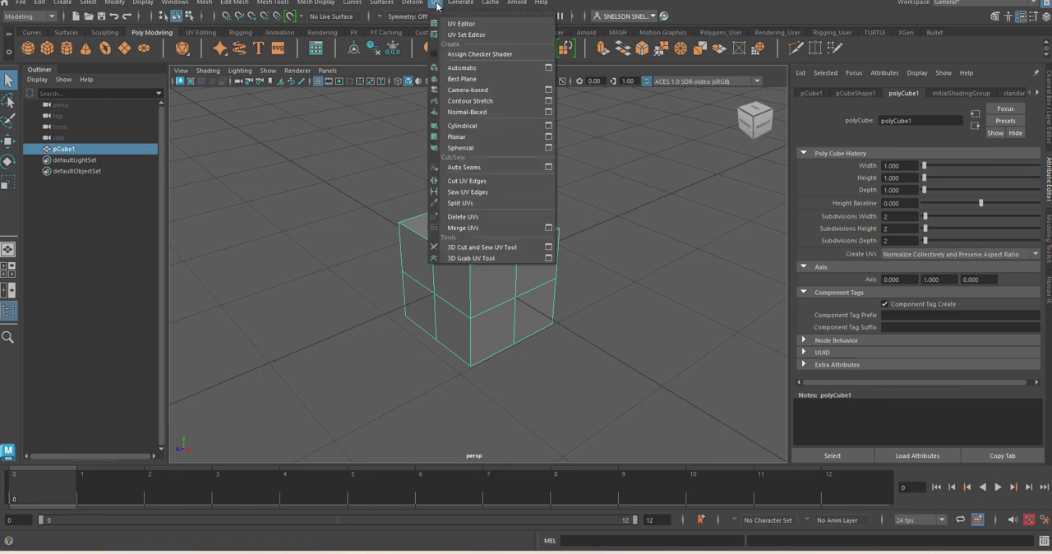
mouse_move(414, 5)
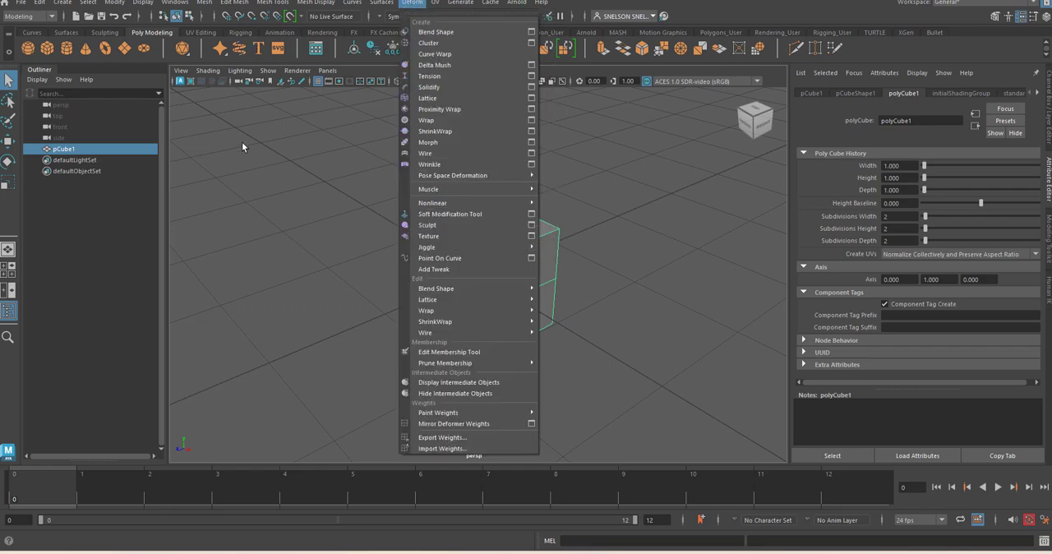
left_click(616, 270)
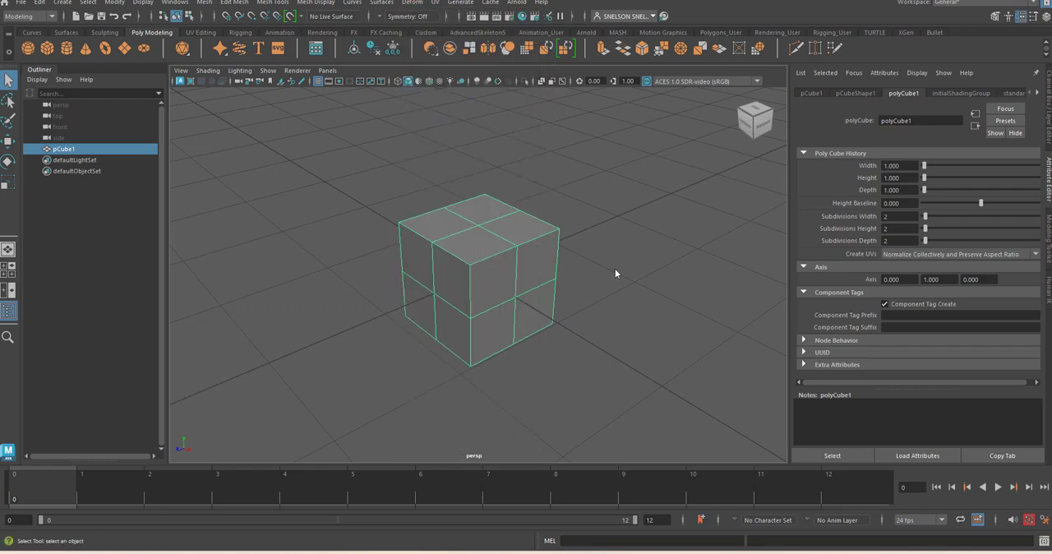
left_click(615, 270)
left_click(530, 259)
Step: Open the UV Editor for the cube, narrow its window and place it beside the cube
left_click(434, 3)
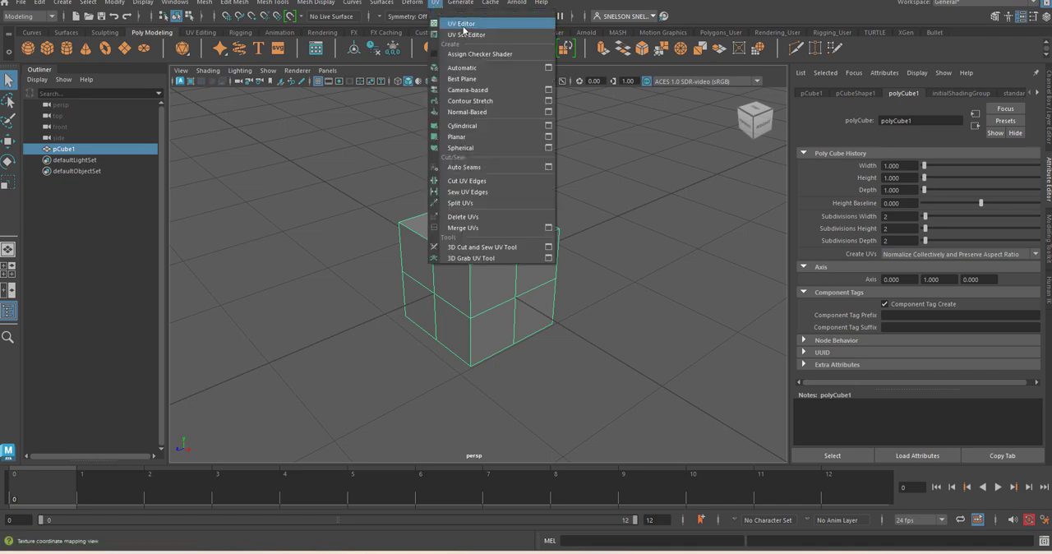
left_click(462, 27)
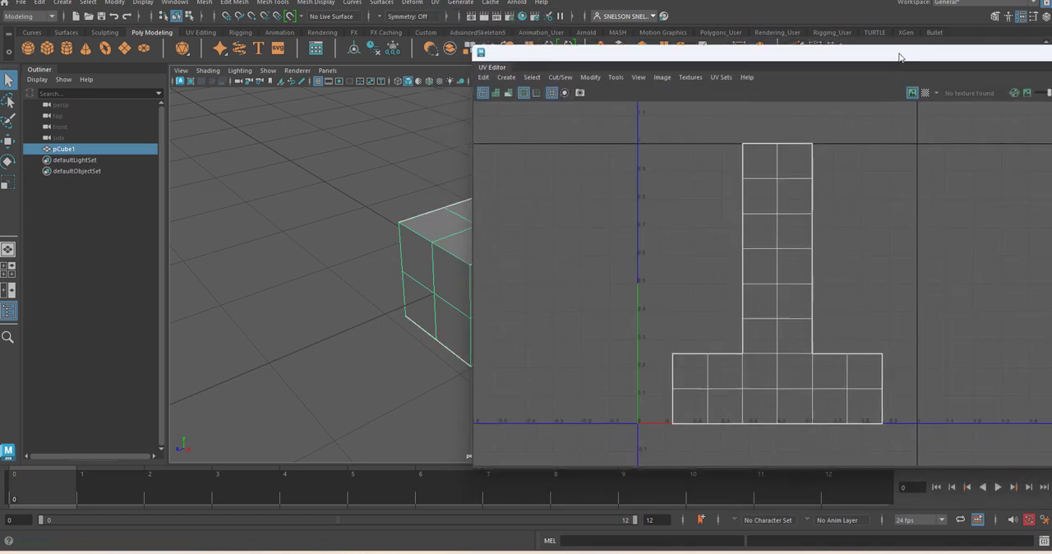
left_click_drag(899, 41, 554, 58)
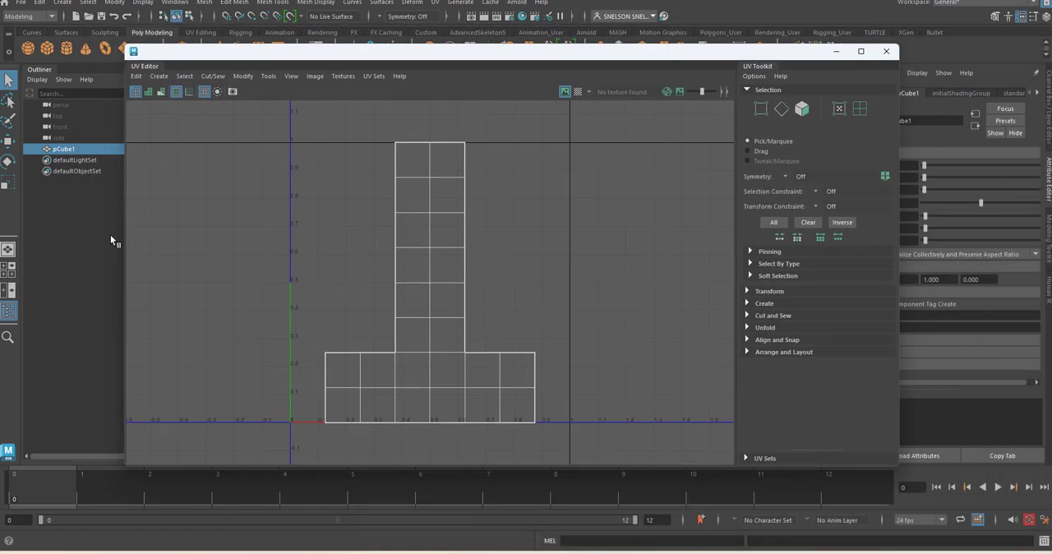
left_click_drag(123, 235, 352, 236)
left_click_drag(582, 61, 802, 39)
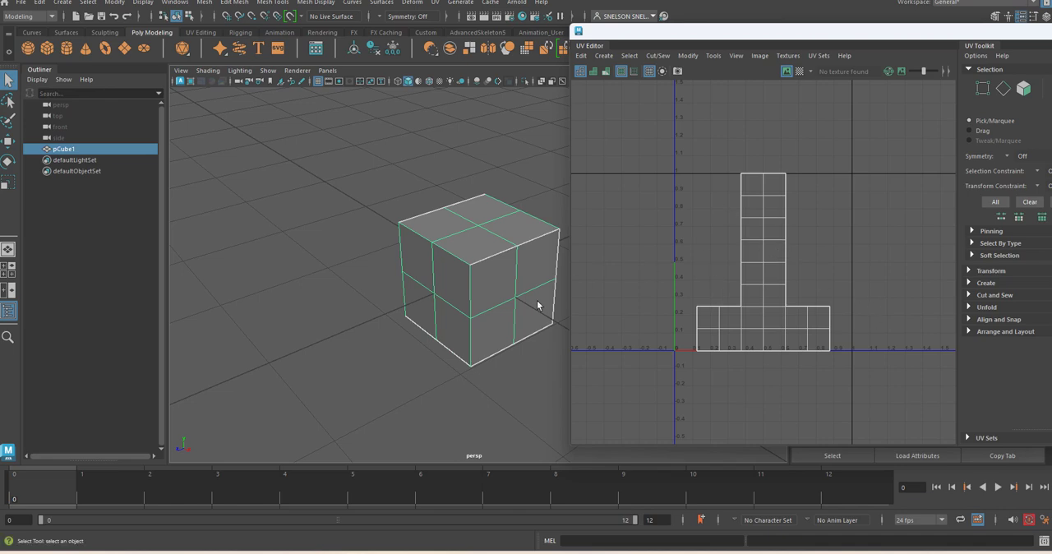
Step: Switch the cube to face selection and select all four faces of one vertical side to compare with the UV layout
right_click_drag(490, 282, 493, 267)
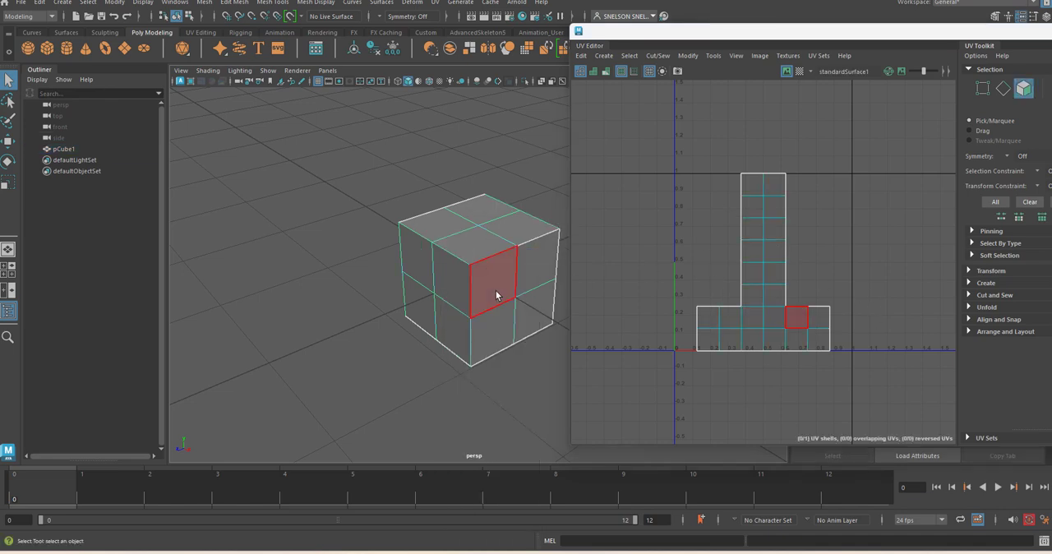
left_click(541, 322)
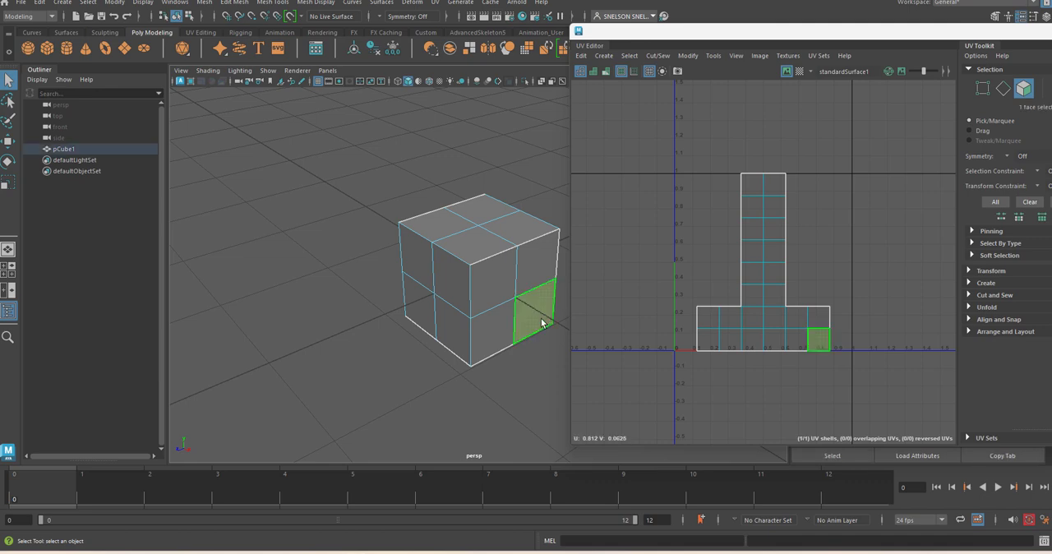
left_click(490, 332, "shift")
left_click(493, 298, "shift")
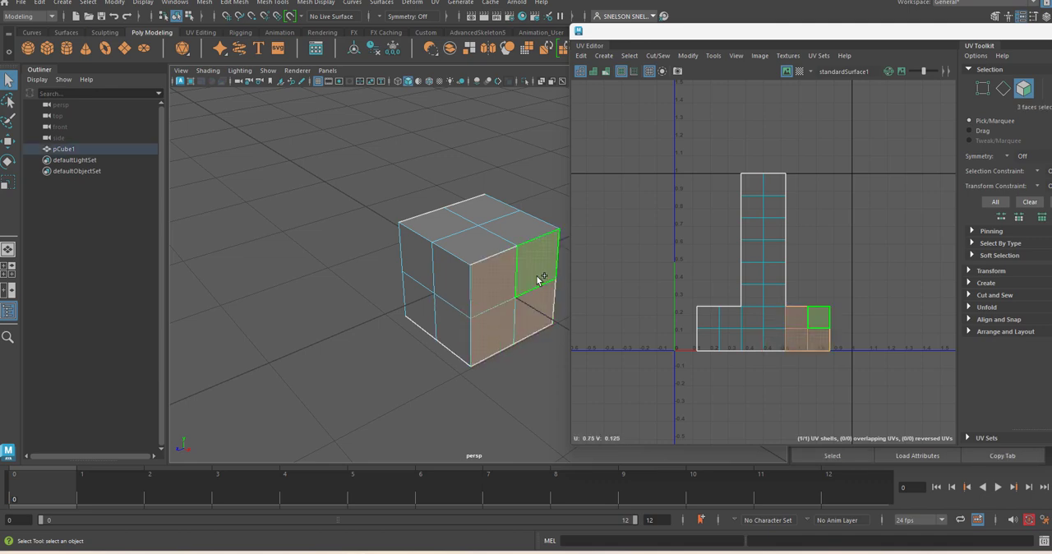
left_click(540, 277, "shift")
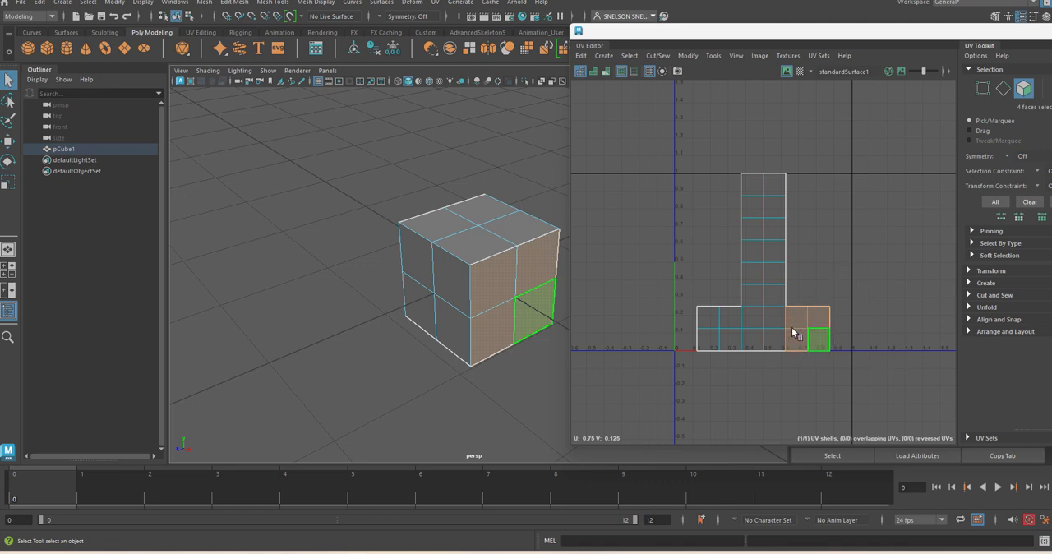
Step: Select the four faces in the left arm of the UV layout to identify the matching cube side
left_click(707, 319)
left_click(726, 322, "shift")
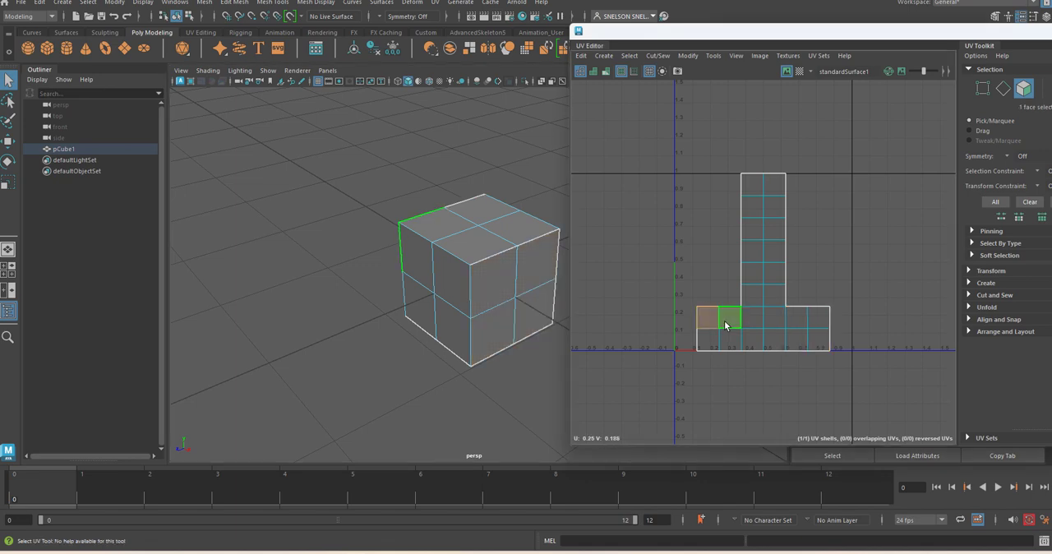
left_click(724, 342, "shift")
left_click(713, 342, "shift")
Step: Select the four faces at the centre of the UV layout's base to locate them on the cube
left_click_drag(489, 289, 741, 320, "alt")
left_click(748, 320)
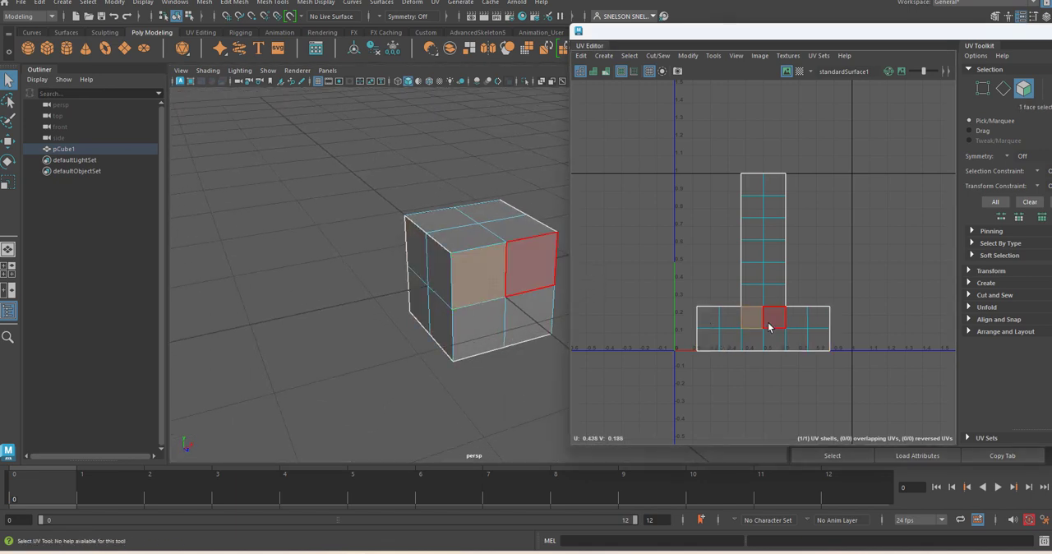
left_click(771, 321, "shift")
left_click(771, 340, "shift")
left_click(758, 344, "shift")
Step: Select the four uppermost faces of the UV layout and check the cube from another angle
left_click_drag(570, 375, 585, 351)
left_click(758, 189)
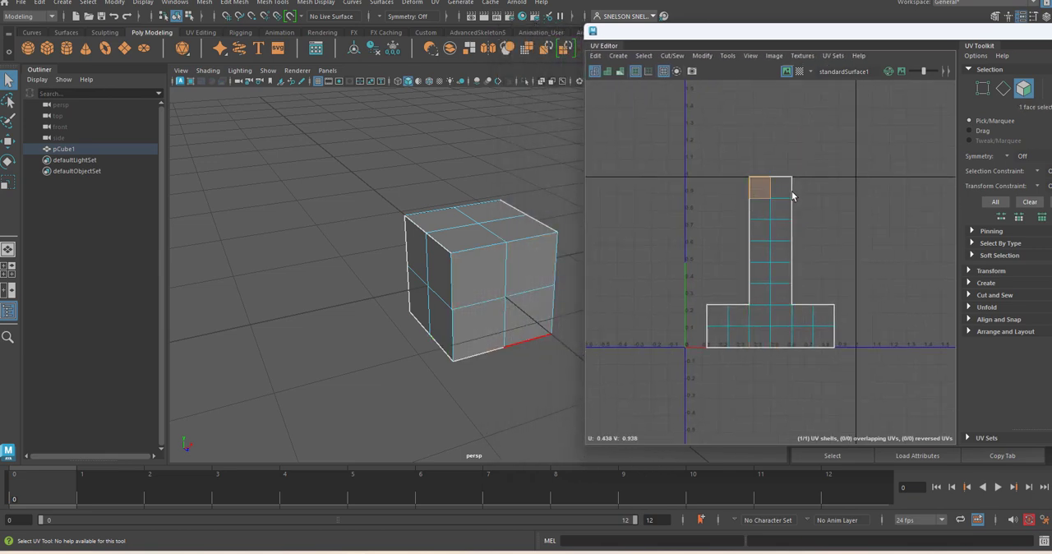
left_click(782, 189, "shift")
left_click(773, 209, "shift")
left_click(758, 210, "shift")
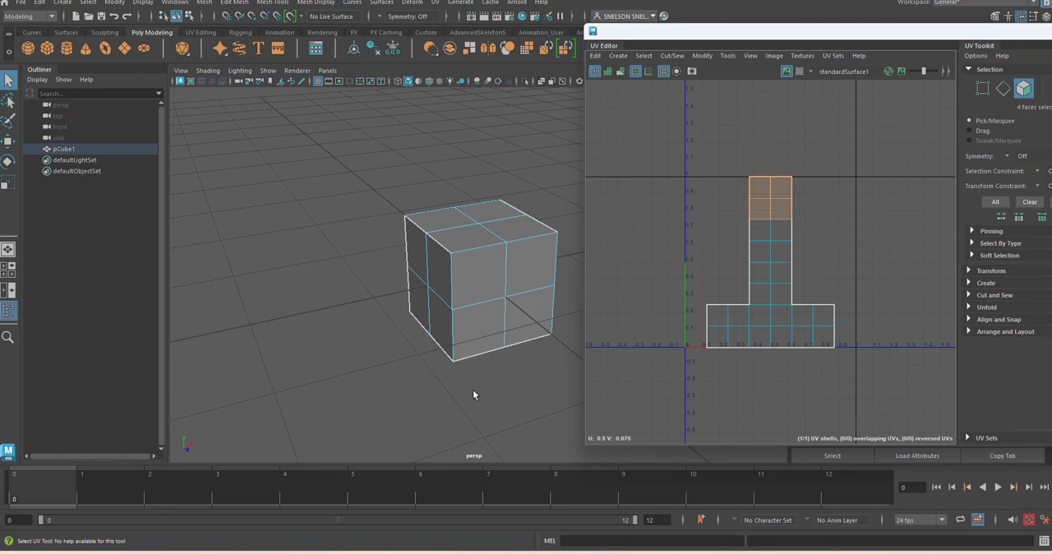
left_click_drag(472, 390, 386, 400, "alt")
left_click_drag(490, 276, 479, 301, "alt")
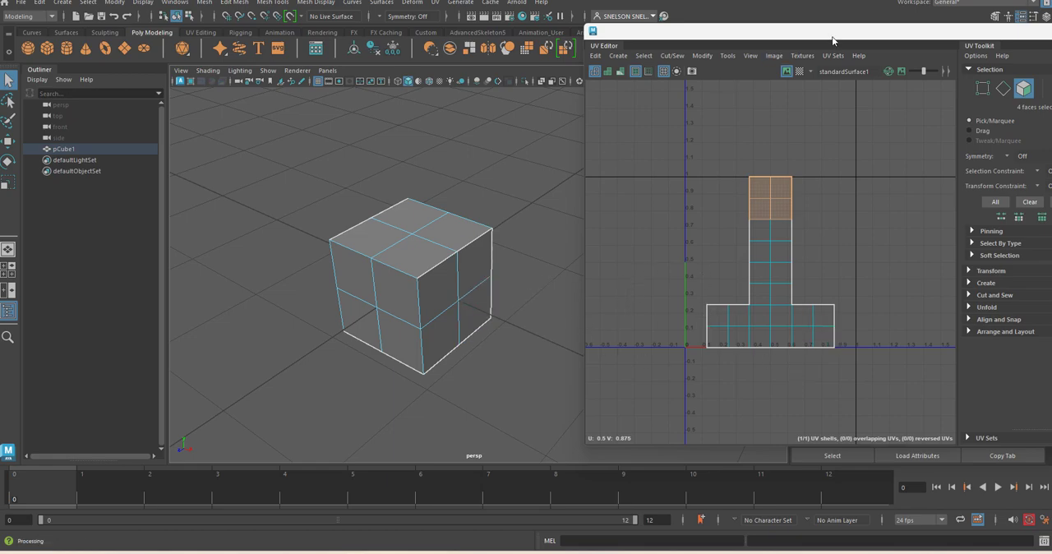
Step: Move the UV Editor below the cube, return to object selection and select the whole cube
left_click_drag(832, 39, 439, 116)
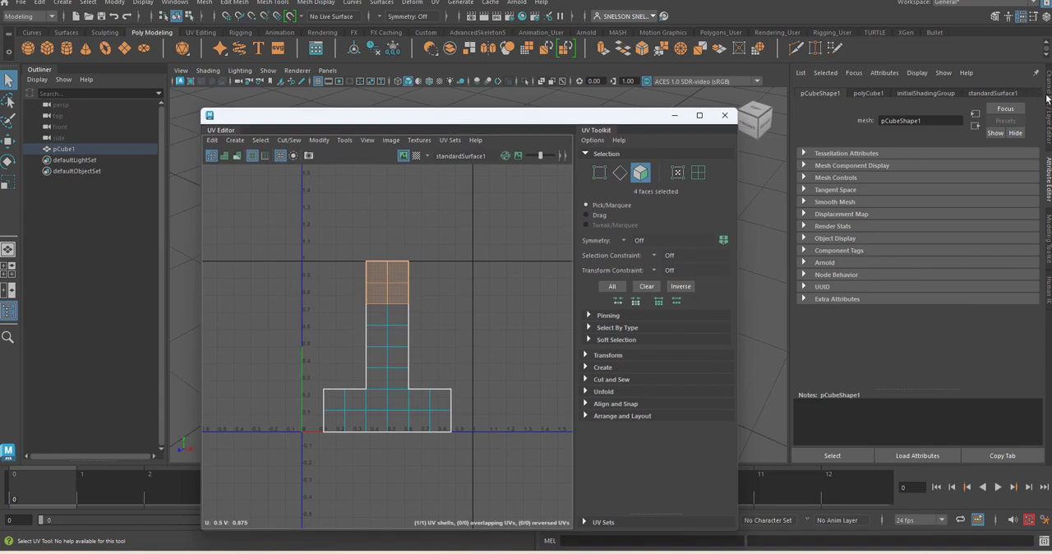
left_click_drag(619, 116, 504, 369)
left_click(592, 296)
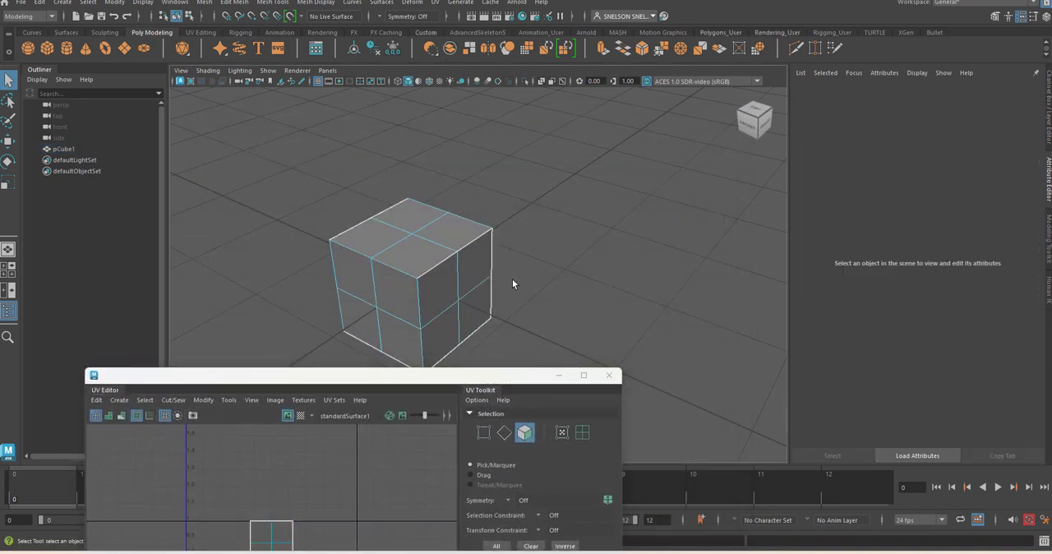
right_click_drag(472, 231, 503, 220)
left_click(564, 252)
left_click(458, 262)
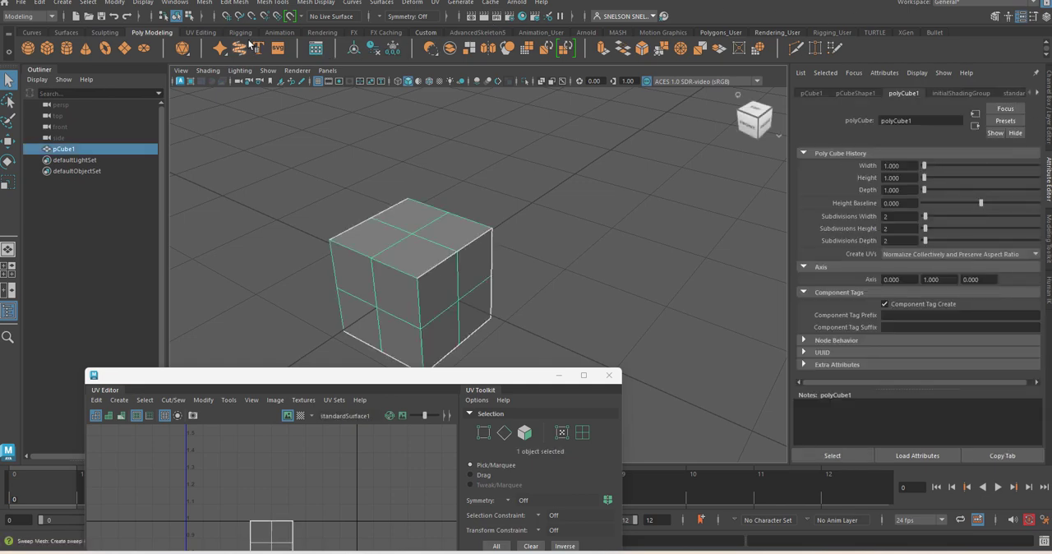
Step: Assign a new Lambert material to the cube and set its colour to light blue (H 206.56, S 0.686, V 1.000)
left_click(328, 32)
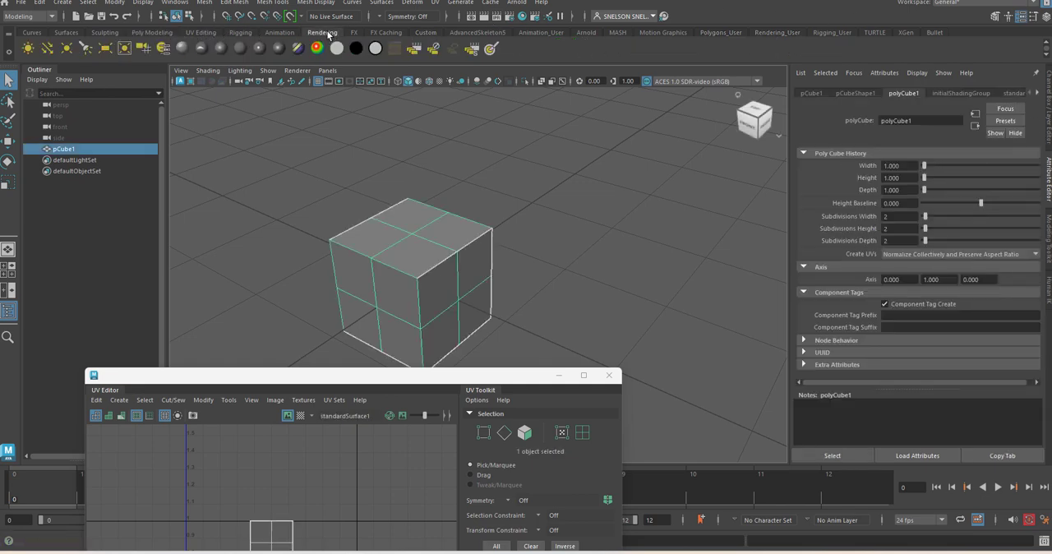
left_click(244, 54)
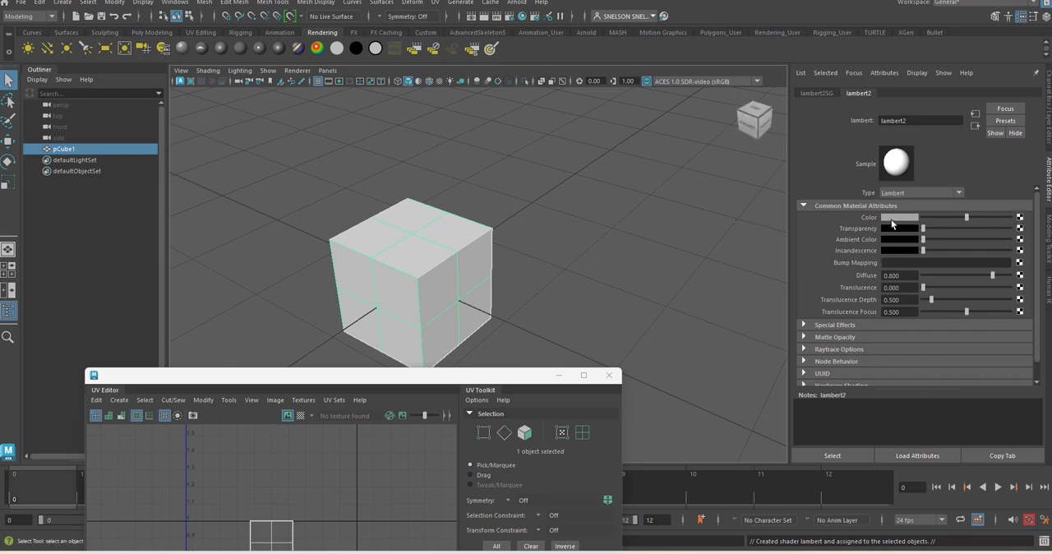
left_click(892, 218)
left_click(947, 237)
left_click(976, 239)
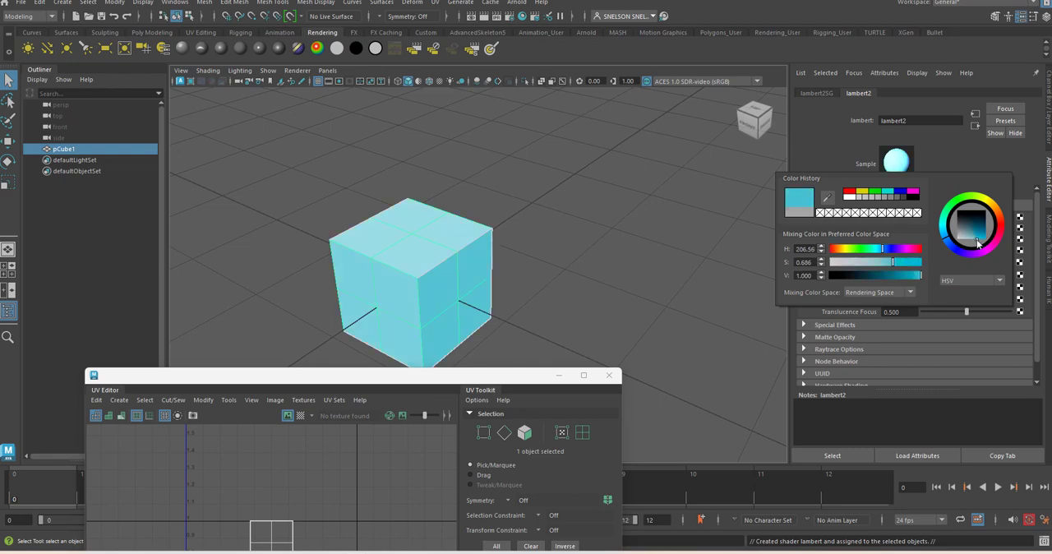
left_click(746, 299)
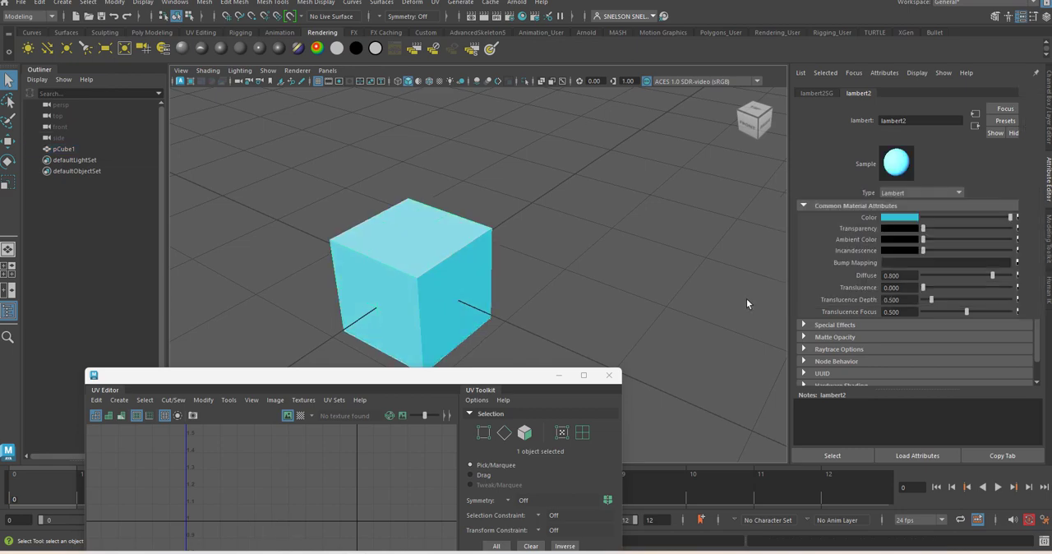
Step: Select the cube and rename its Lambert material as Testcube
left_click(466, 283)
left_click(607, 268)
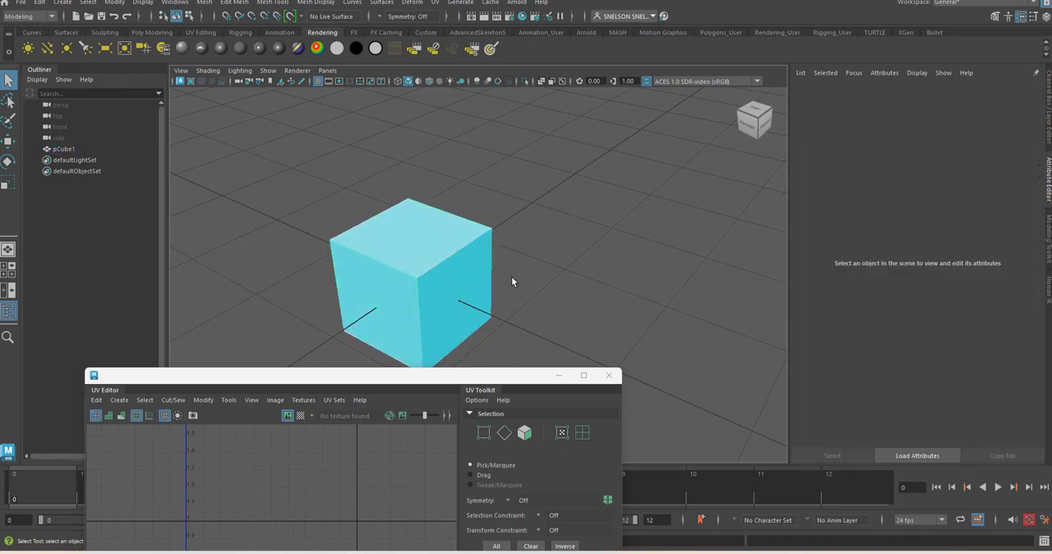
left_click(439, 296)
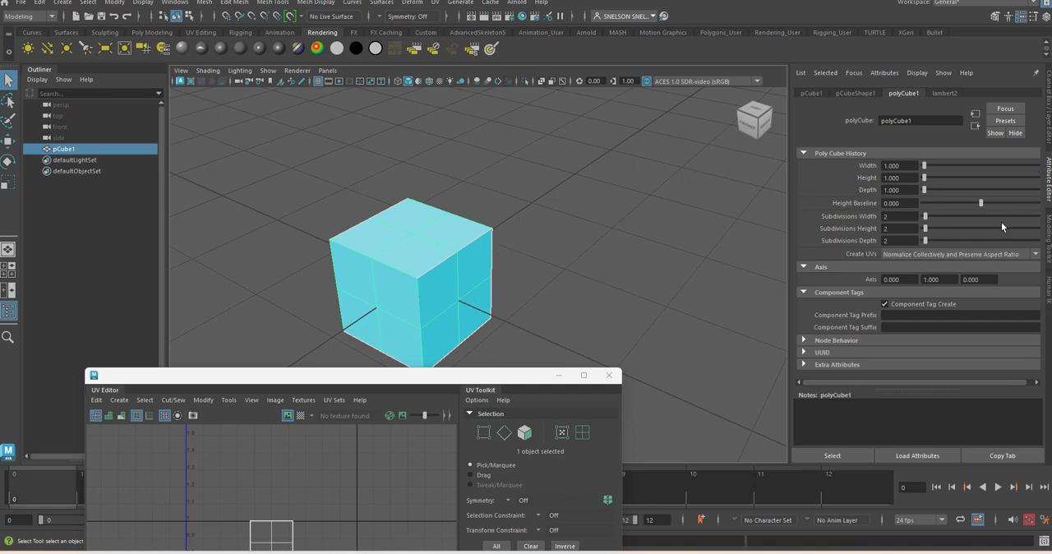
left_click(945, 94)
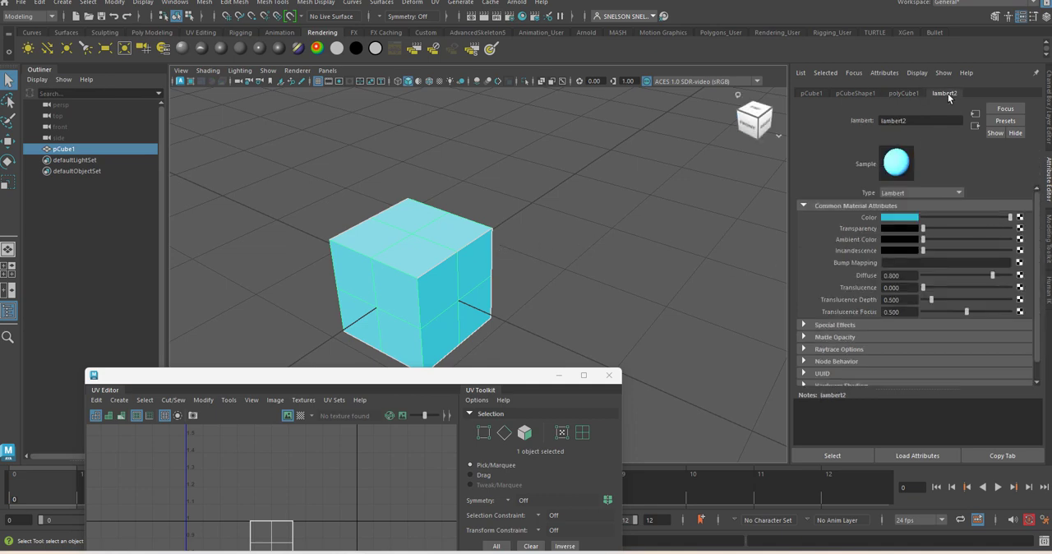
left_click_drag(911, 121, 856, 121)
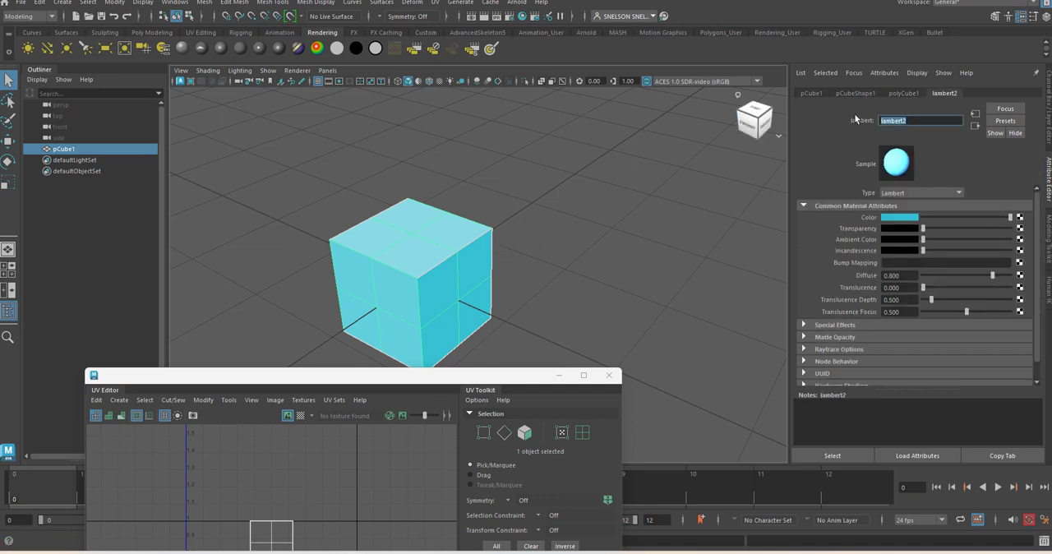
type("Testcube")
key("Return")
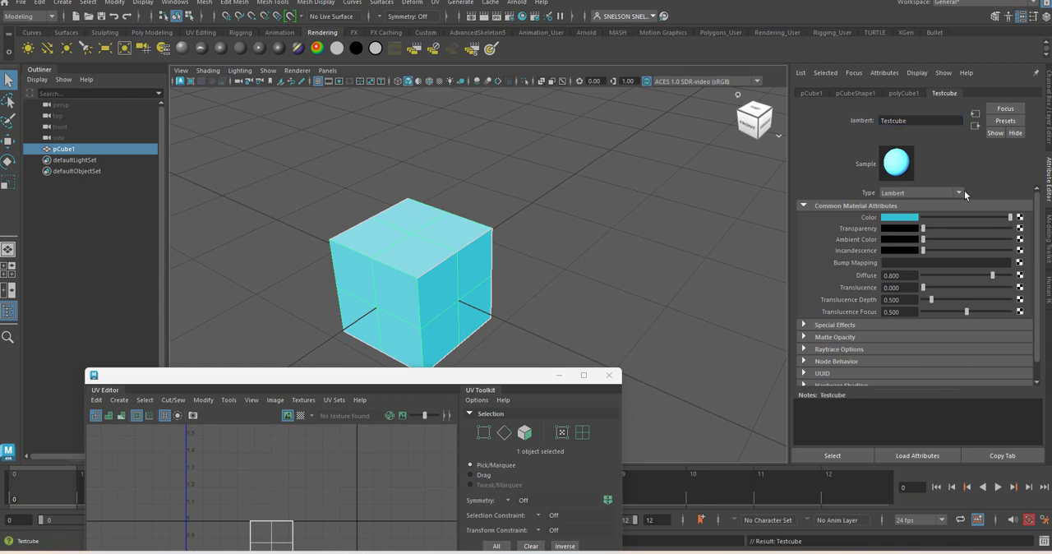
Step: Change the Testcube material's colour to light purple
left_click(895, 219)
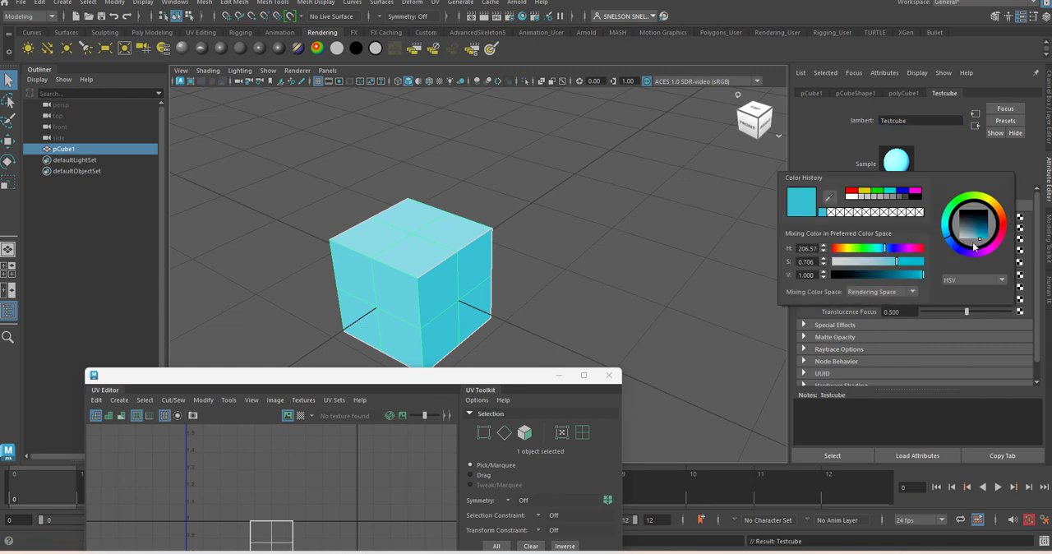
left_click_drag(976, 257, 966, 252)
left_click(639, 249)
left_click(457, 281)
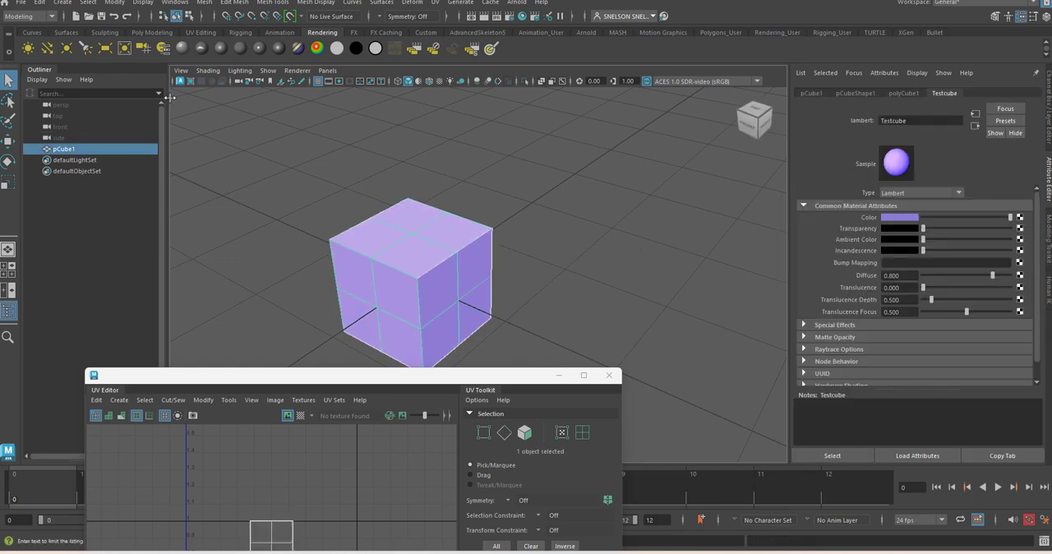
Step: Turn on Wireframe on Shaded in the viewport and deselect the cube
left_click(206, 71)
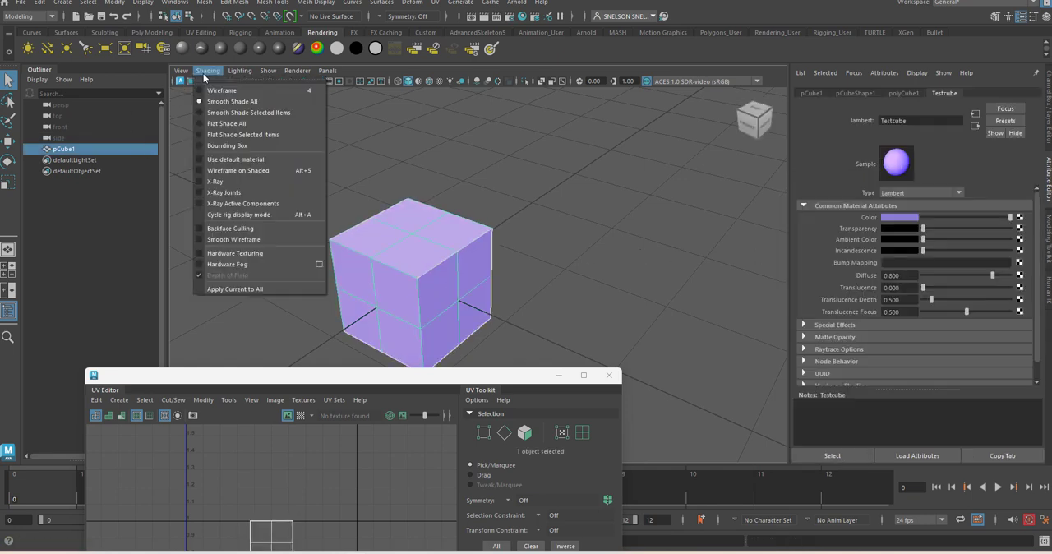
left_click(207, 171)
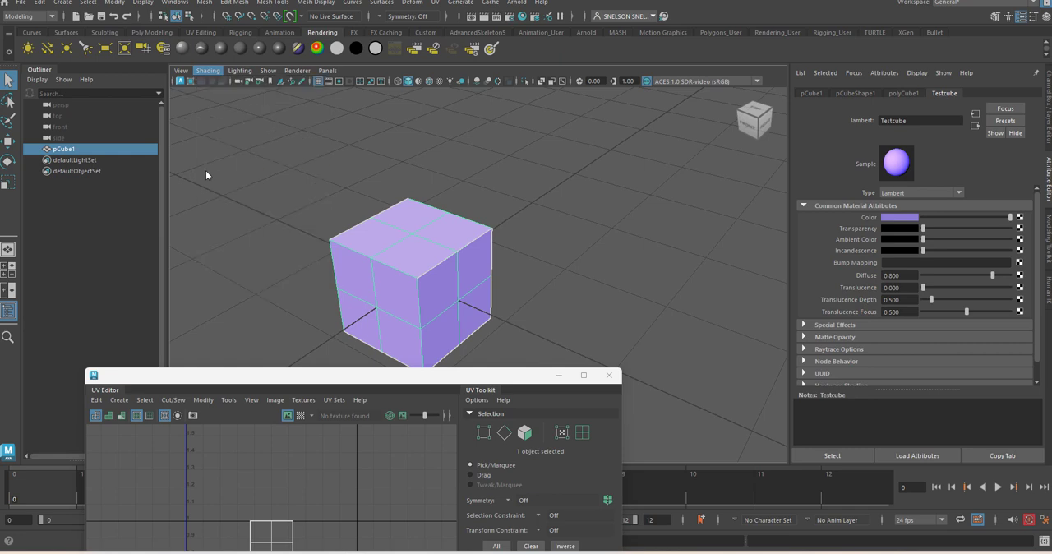
left_click(612, 257)
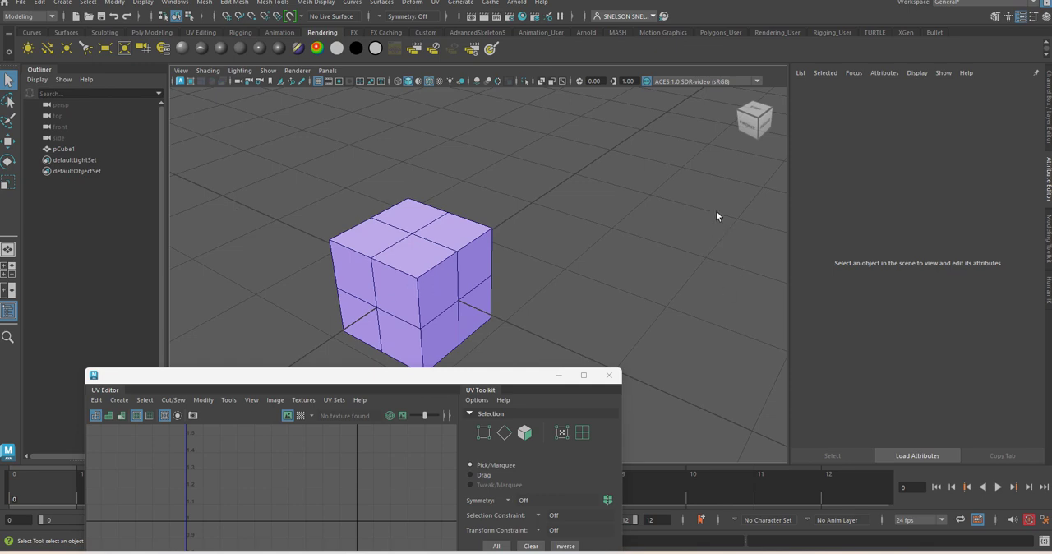
Step: Connect a File texture node to the Color attribute of the cube's Testcube material
left_click(472, 265)
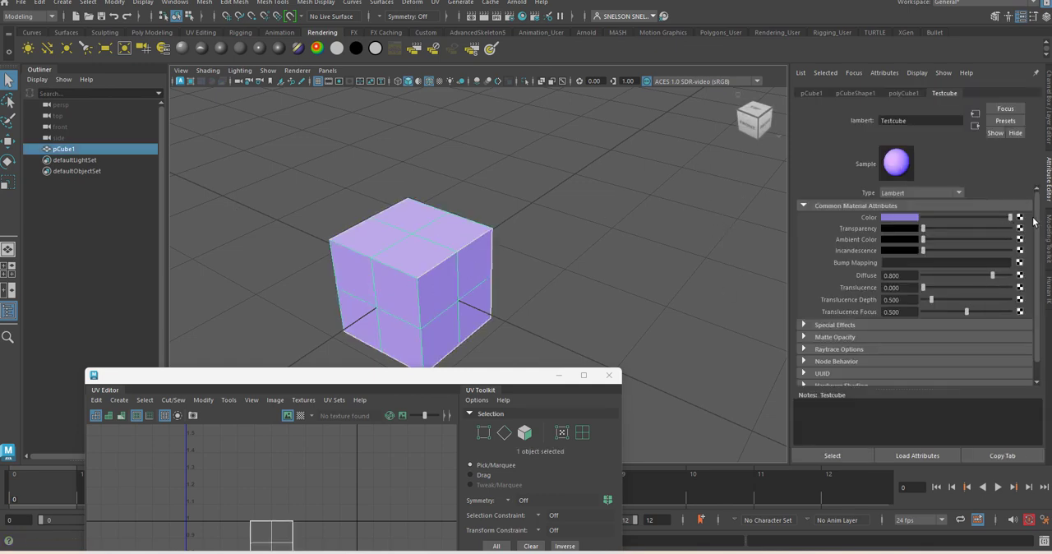
left_click(1020, 221)
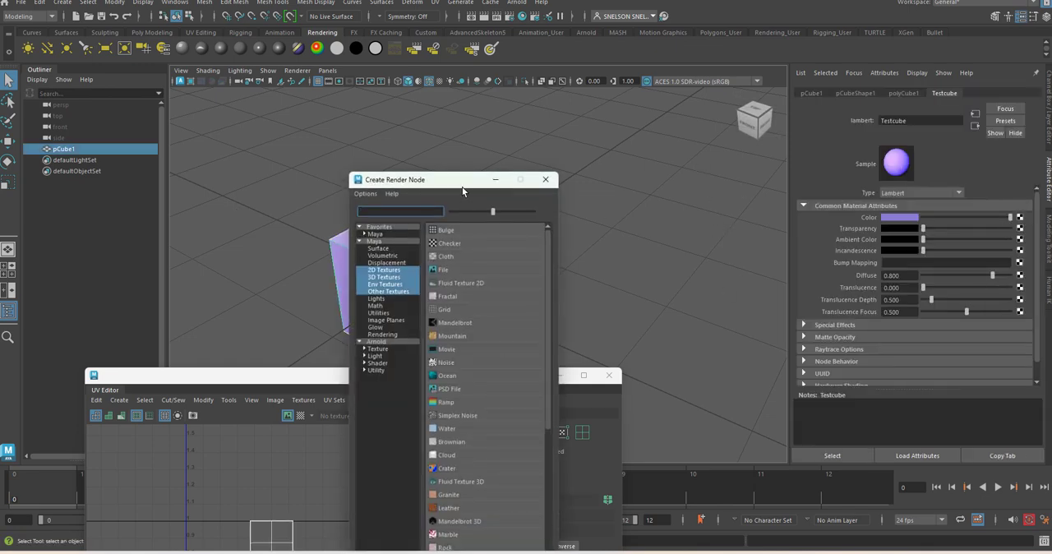
left_click_drag(466, 184, 651, 115)
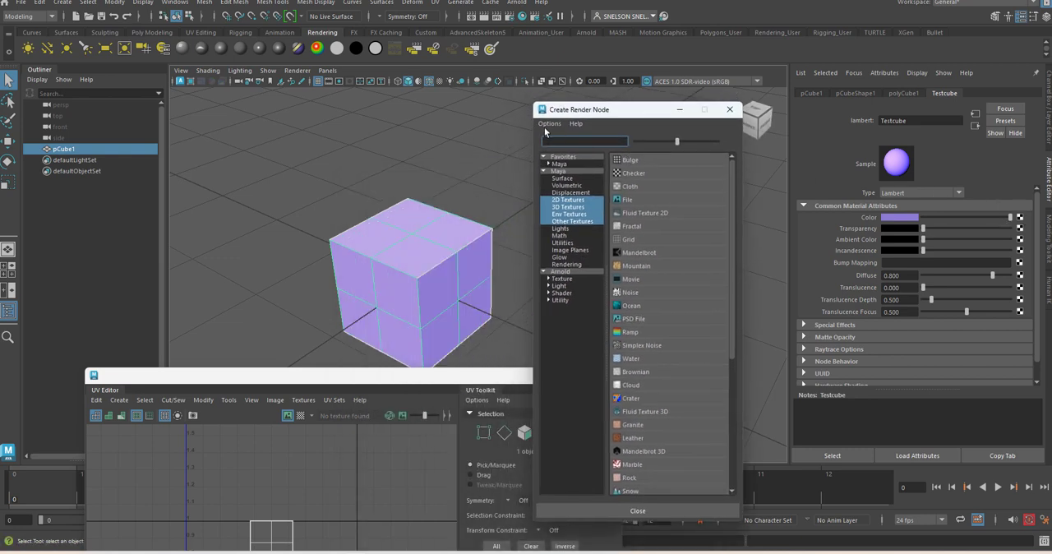
left_click(627, 200)
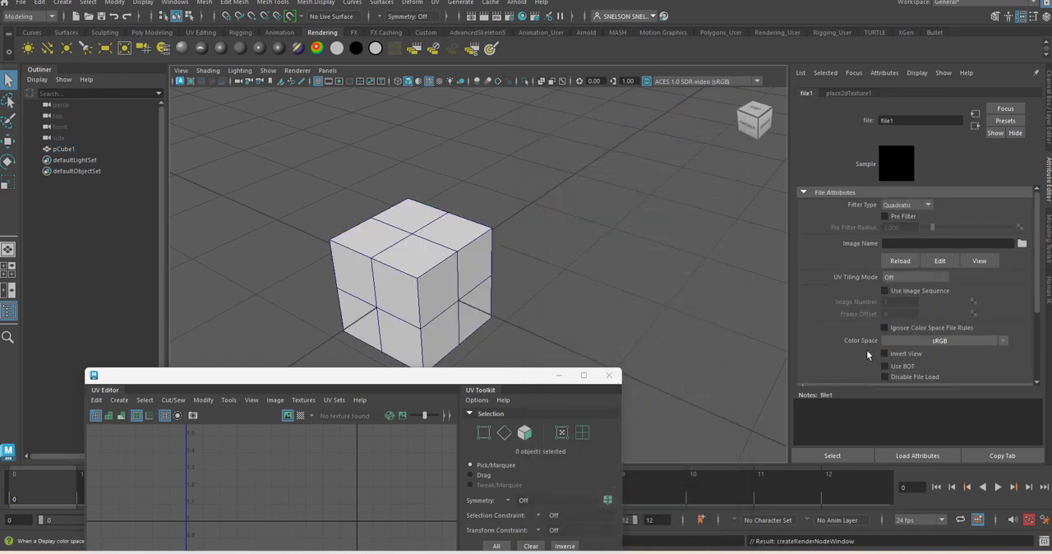
Step: Load UVMapping Grid.jpg from the Desktop as the file texture's image and show the viewport with textures on the cube
left_click(1022, 244)
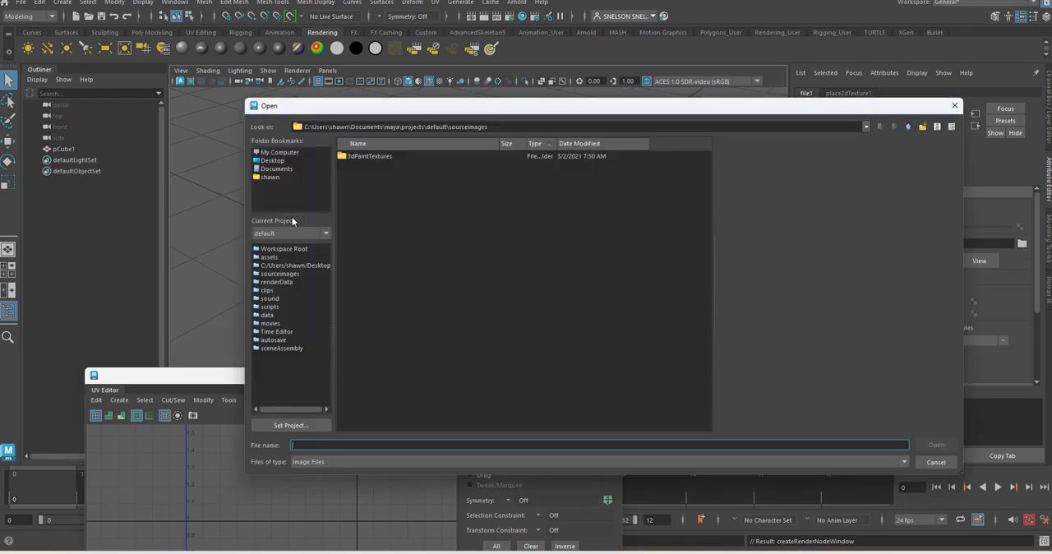
left_click(271, 160)
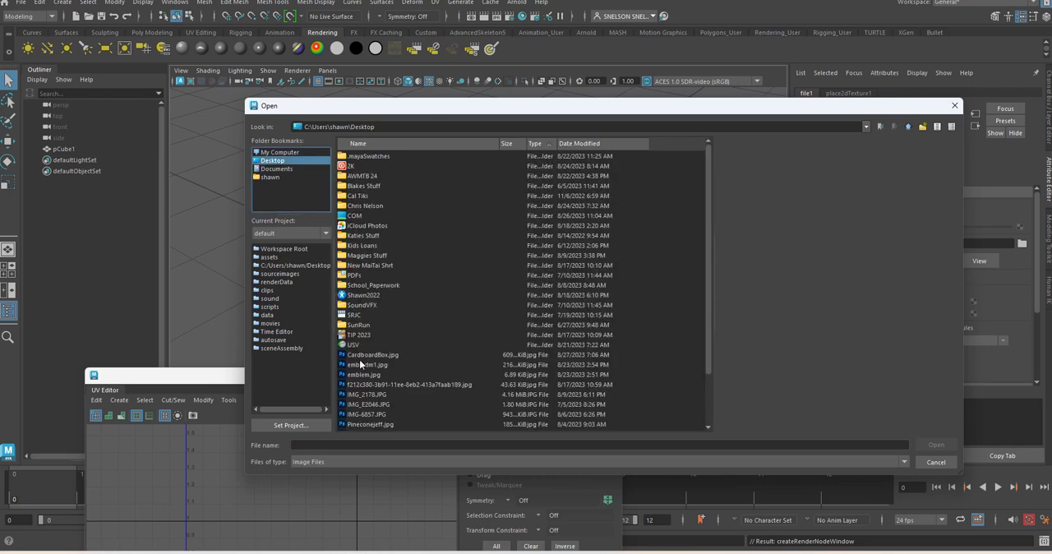
scroll(360, 363, "down", 2)
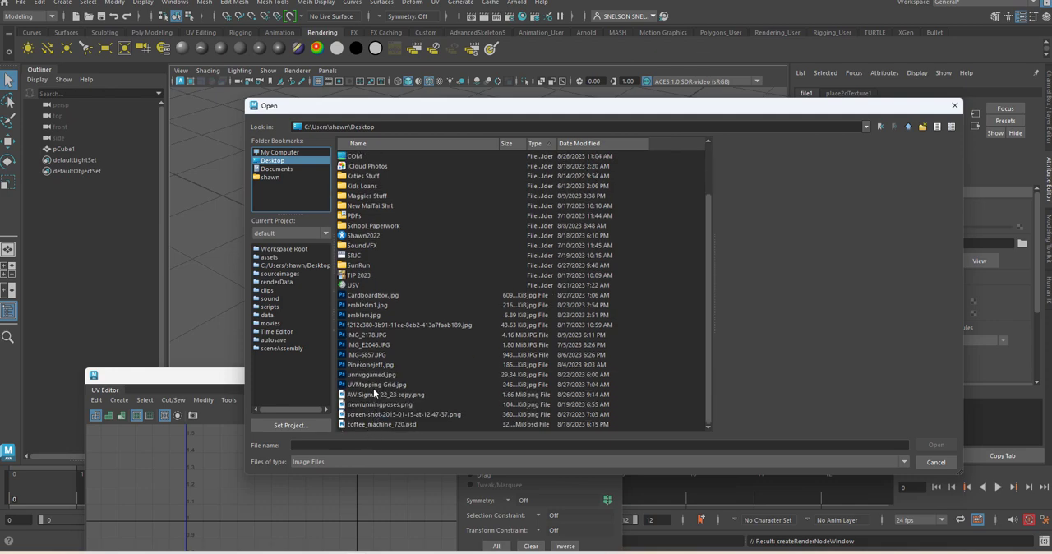
left_click(378, 385)
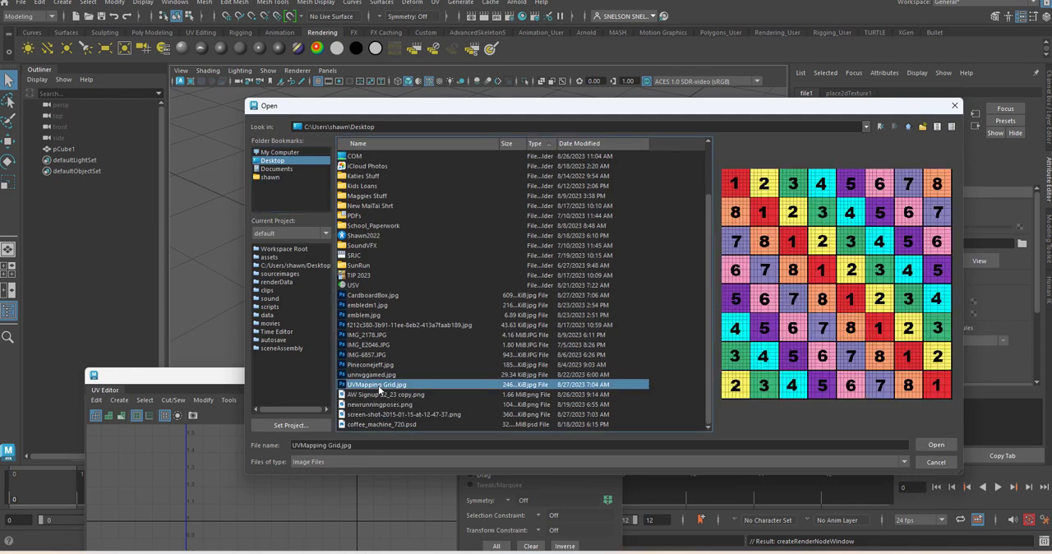
double_click(378, 385)
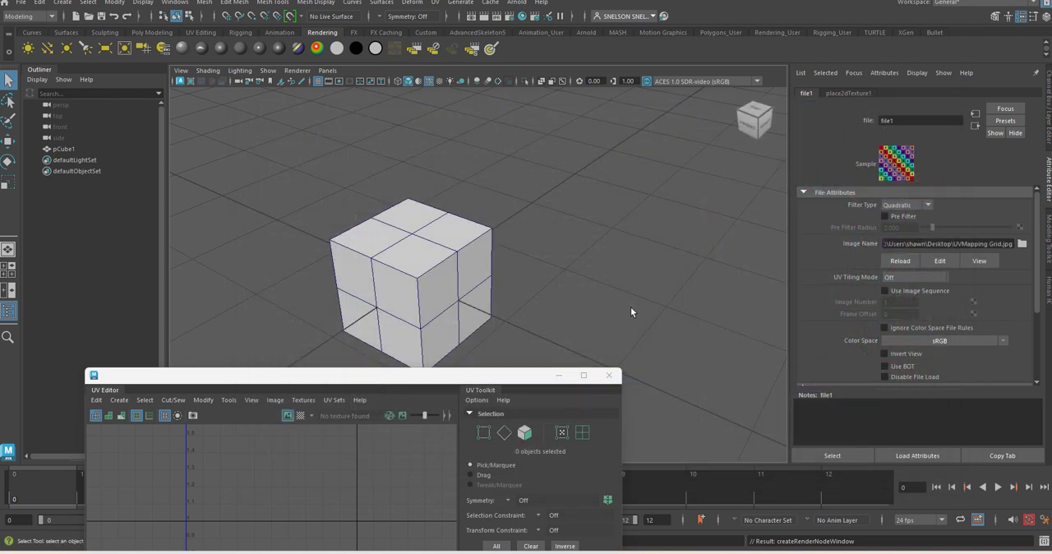
key("6")
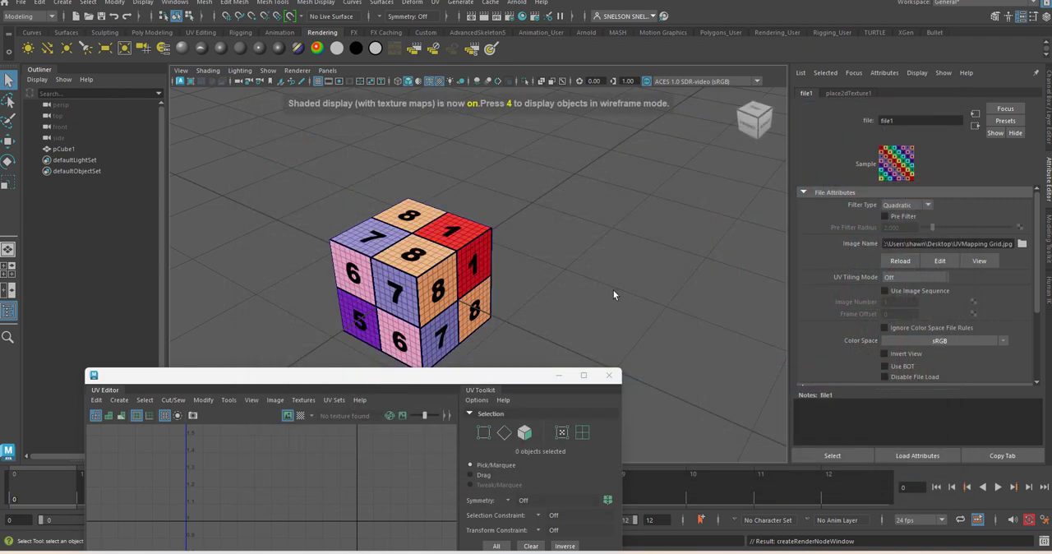
left_click_drag(556, 297, 600, 268, "alt")
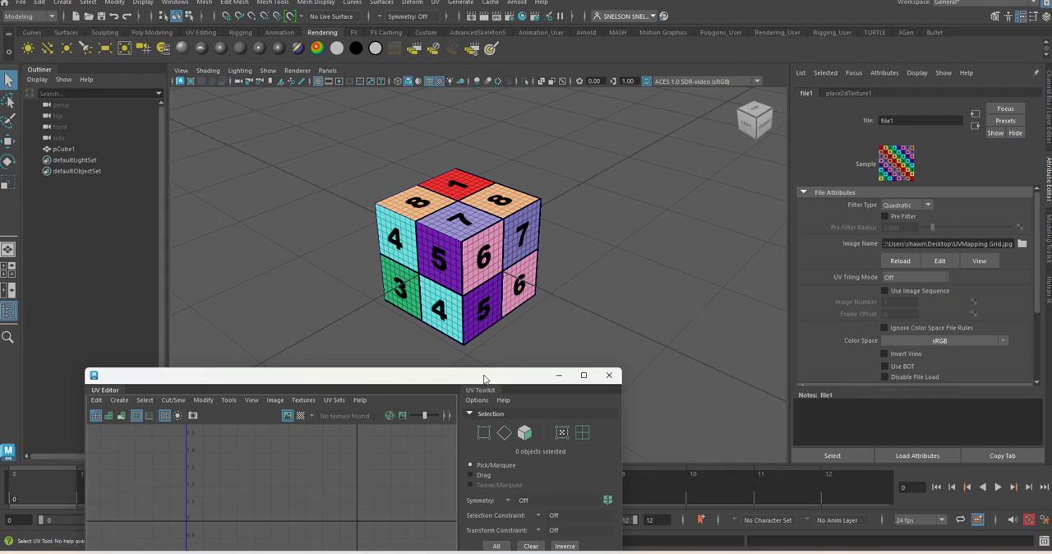
Step: Move the UV Editor beside the cube and select the cube to show its UVs over the grid image
left_click_drag(485, 380, 899, 123)
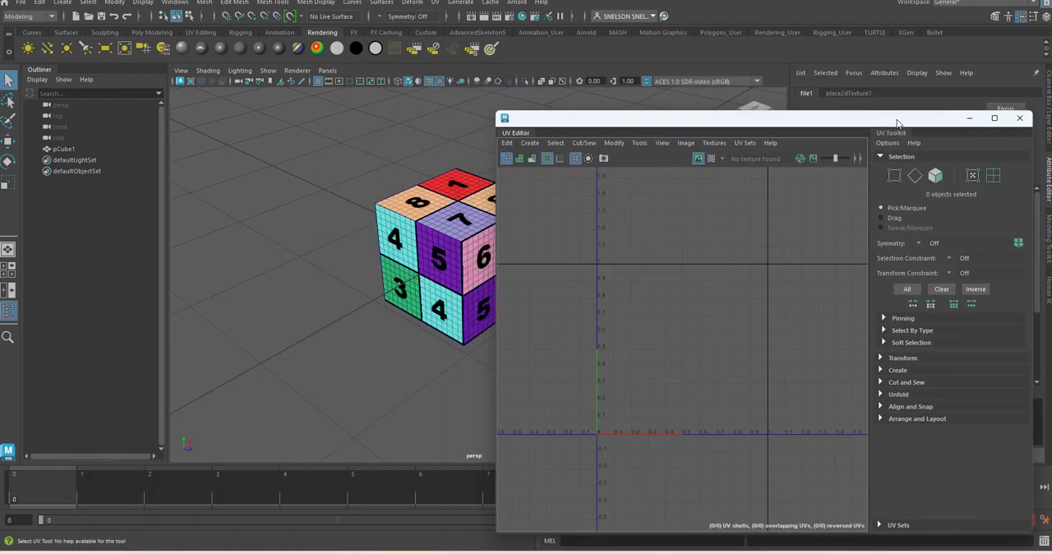
left_click(487, 260)
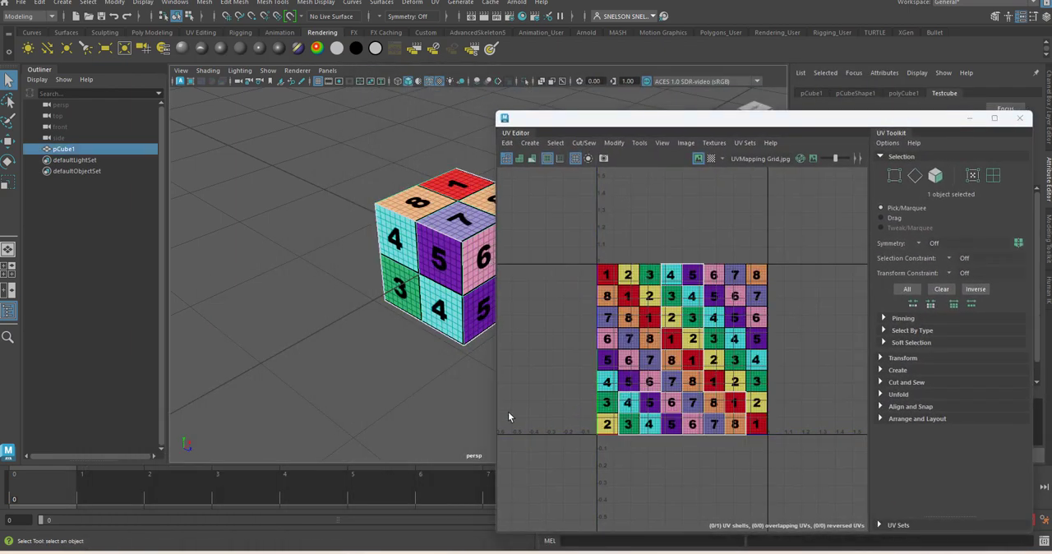
key("f")
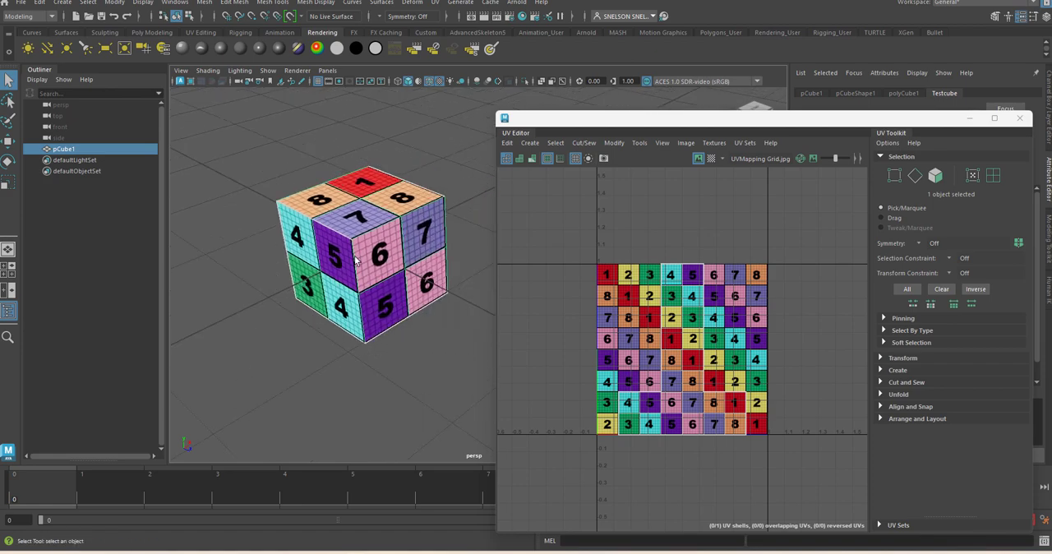
Step: Select all of the cube's faces and enlarge the UV layout to compare it with the grid image
right_click_drag(355, 268, 355, 268)
left_click_drag(274, 149, 464, 363)
middle_click_drag(794, 359, 824, 330, "alt")
left_click_drag(832, 123, 685, 74)
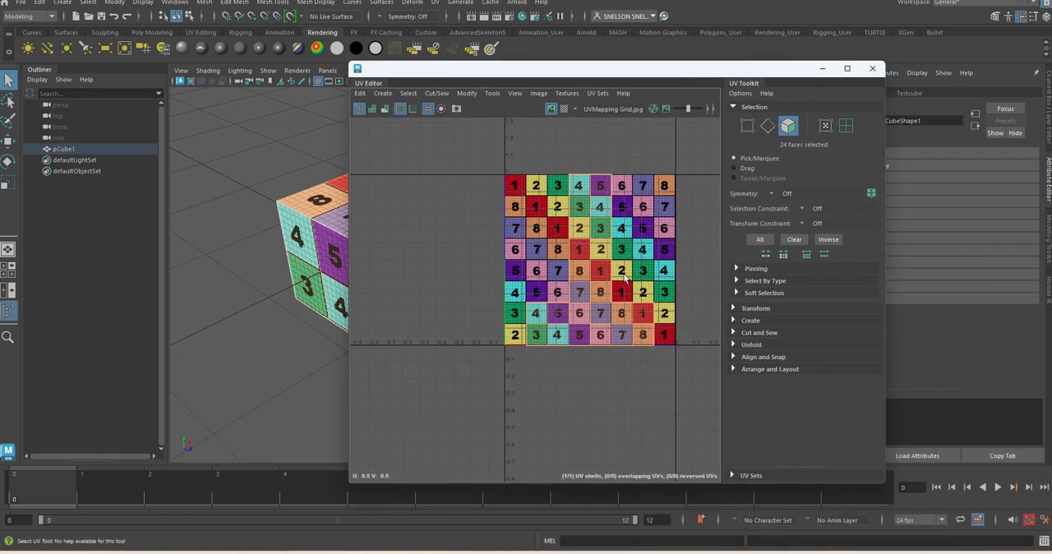
scroll(625, 280, "up", 3)
scroll(556, 298, "down", 2)
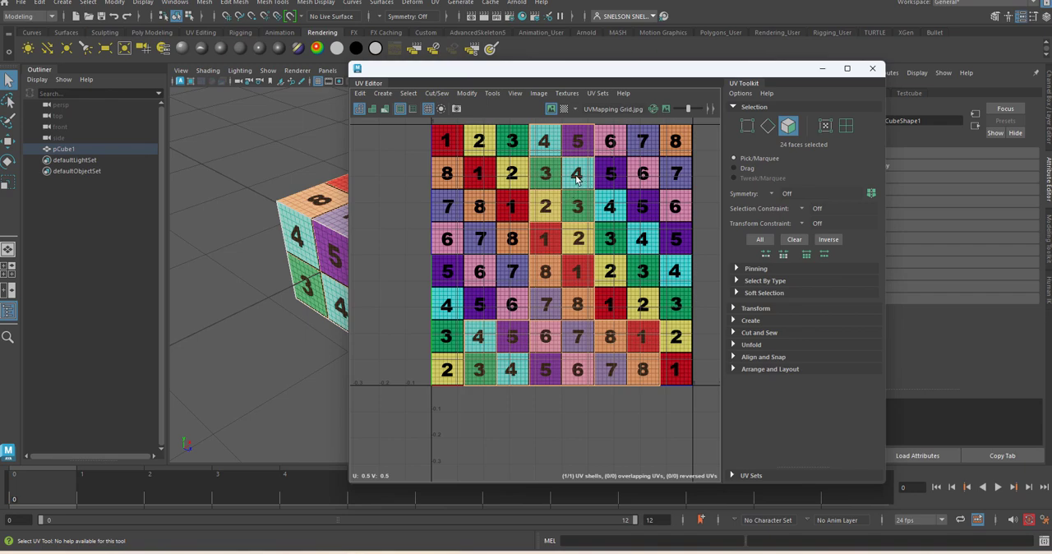
Step: Select the four uppermost faces of the UV layout over the grid image
left_click(543, 137)
left_click(571, 146, "shift")
left_click(582, 174, "shift")
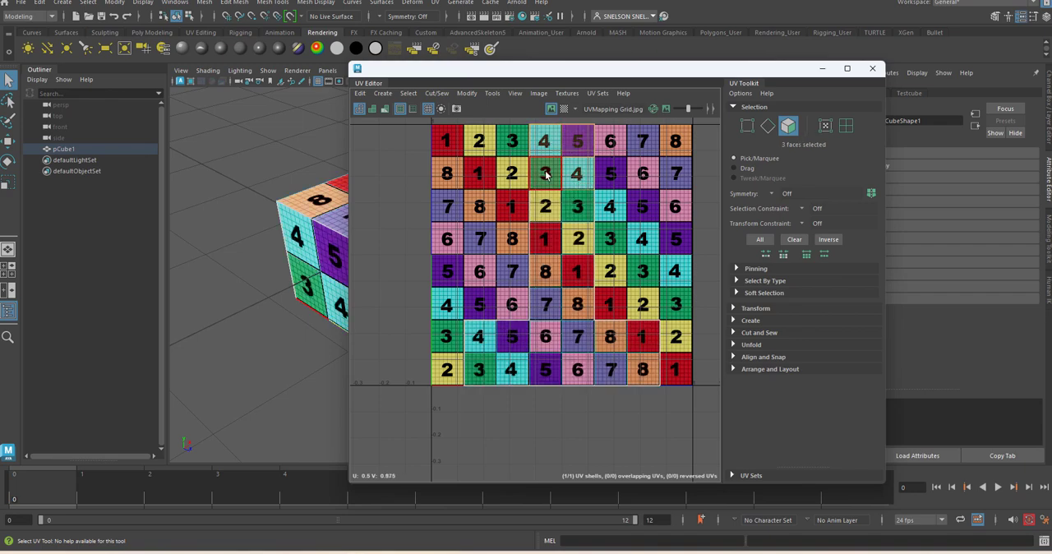
left_click(546, 173, "shift")
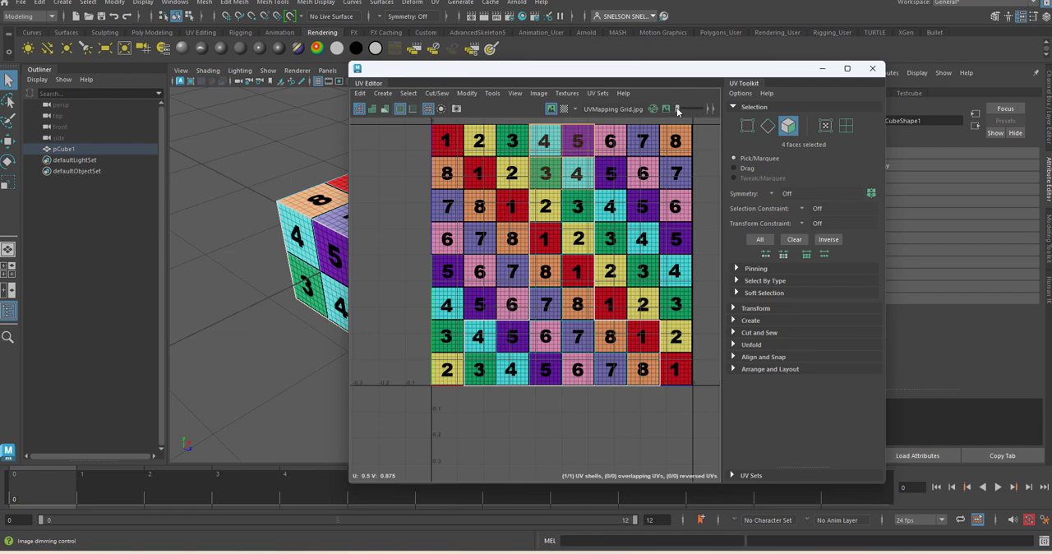
Step: Toggle the texture image in the UV Editor off and on, and inspect the selected faces on the cube's underside
left_click(551, 109)
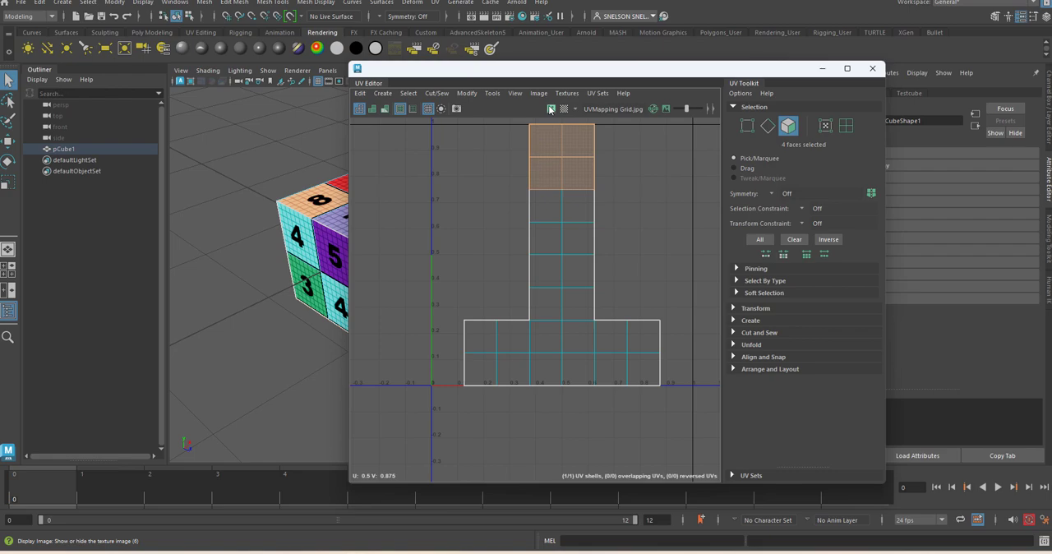
left_click(551, 108)
left_click_drag(282, 279, 305, 287, "alt")
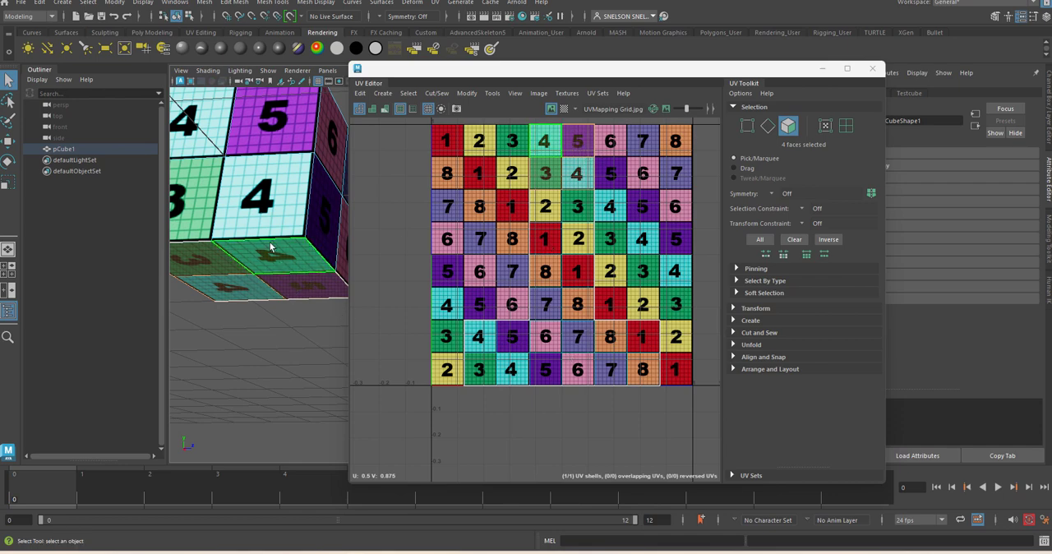
left_click_drag(337, 311, 330, 288, "alt")
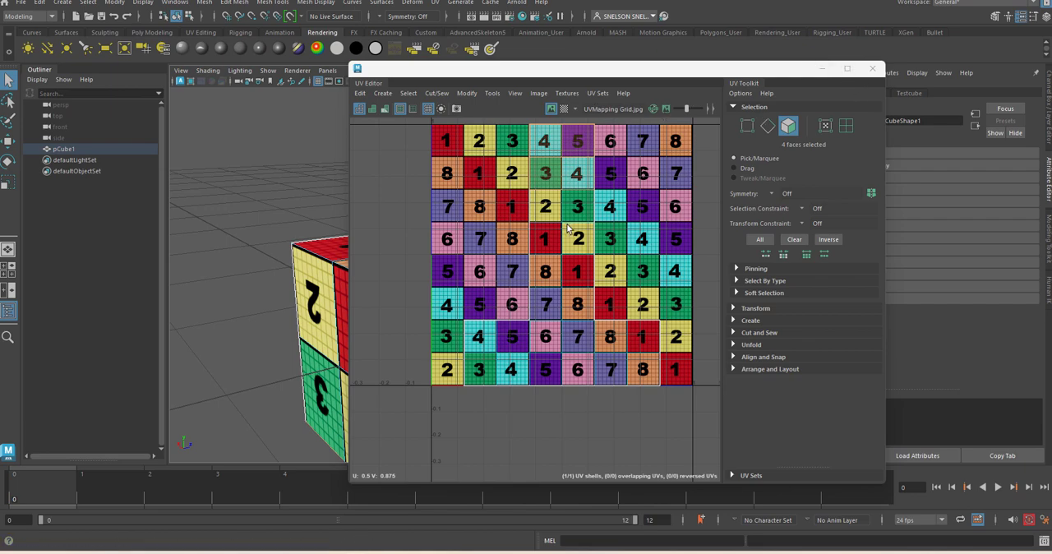
Step: Move the UV Editor clear of the cube and hide its texture image so only the UV shell shows
left_click_drag(622, 71, 779, 81)
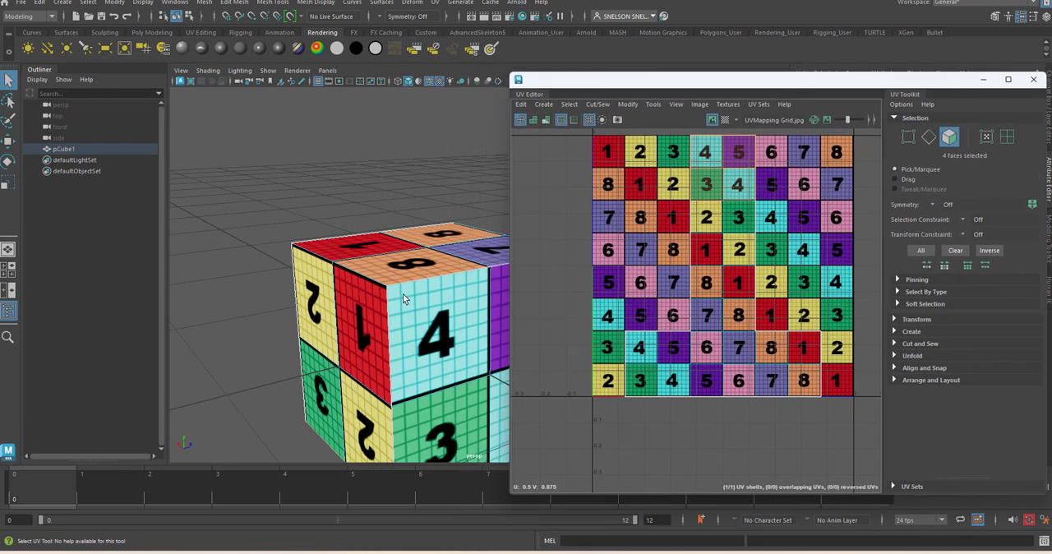
key("f")
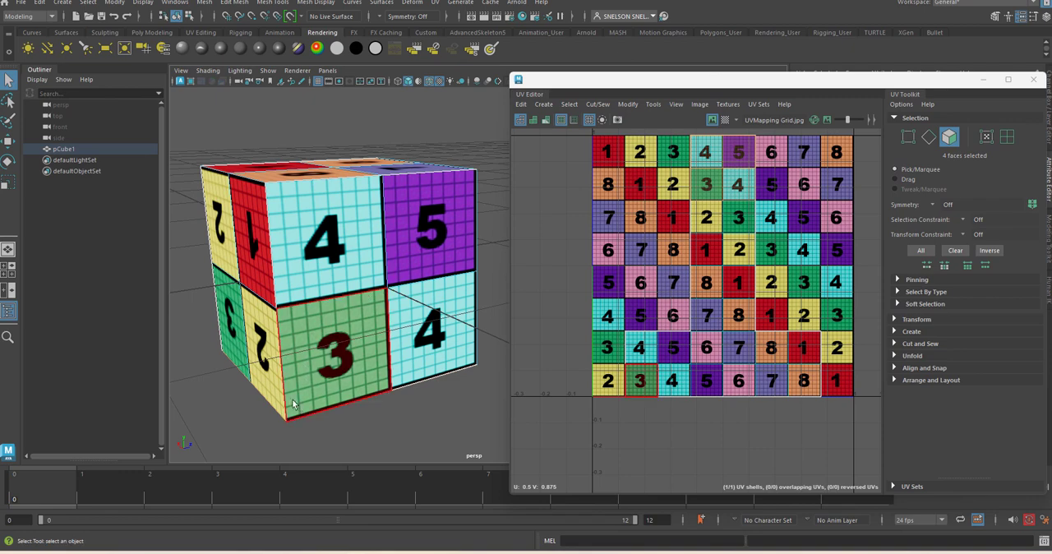
left_click(713, 120)
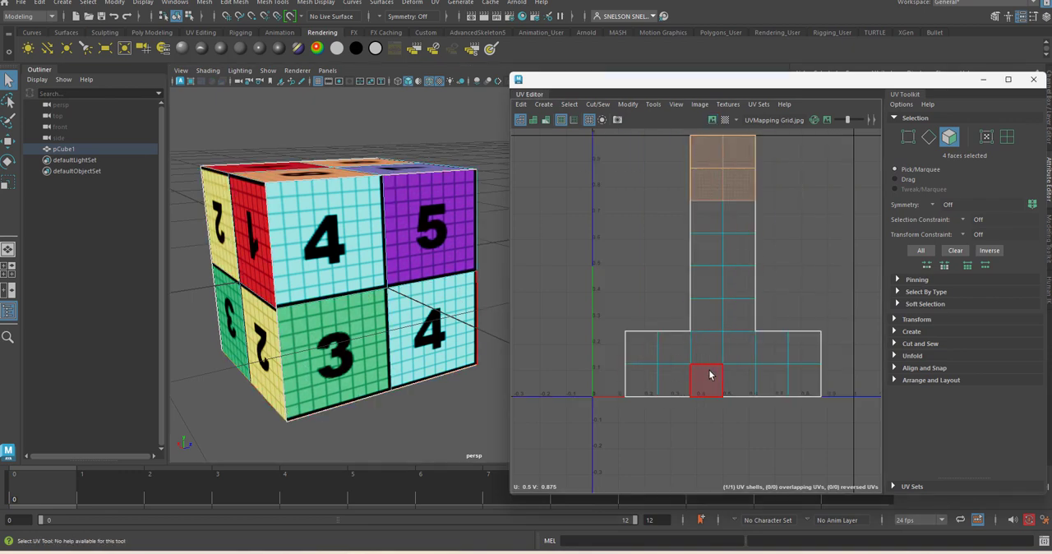
Step: Select individual faces one by one down the upper column of the UV shell to examine where each lies on the cube
left_click(758, 272)
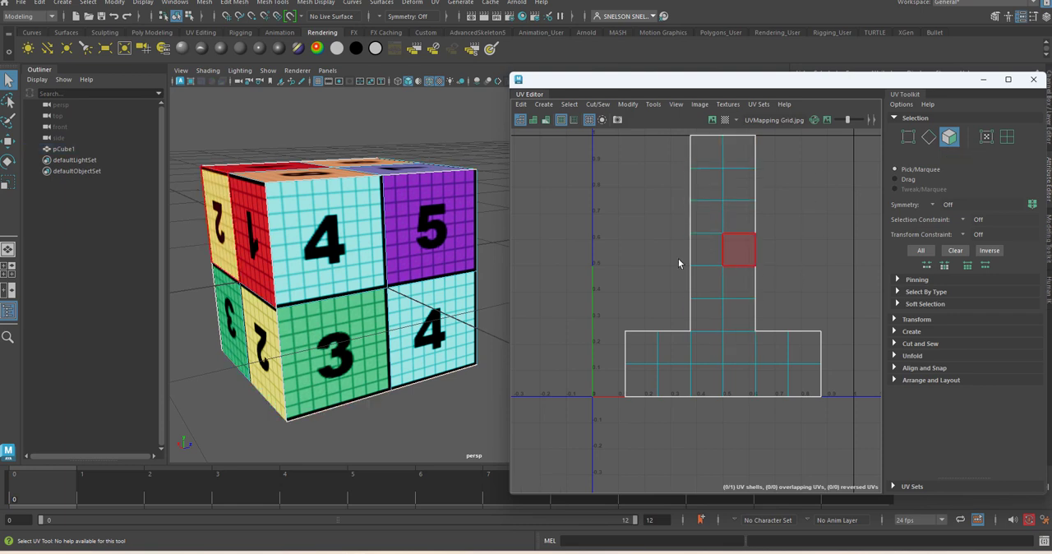
left_click(702, 157)
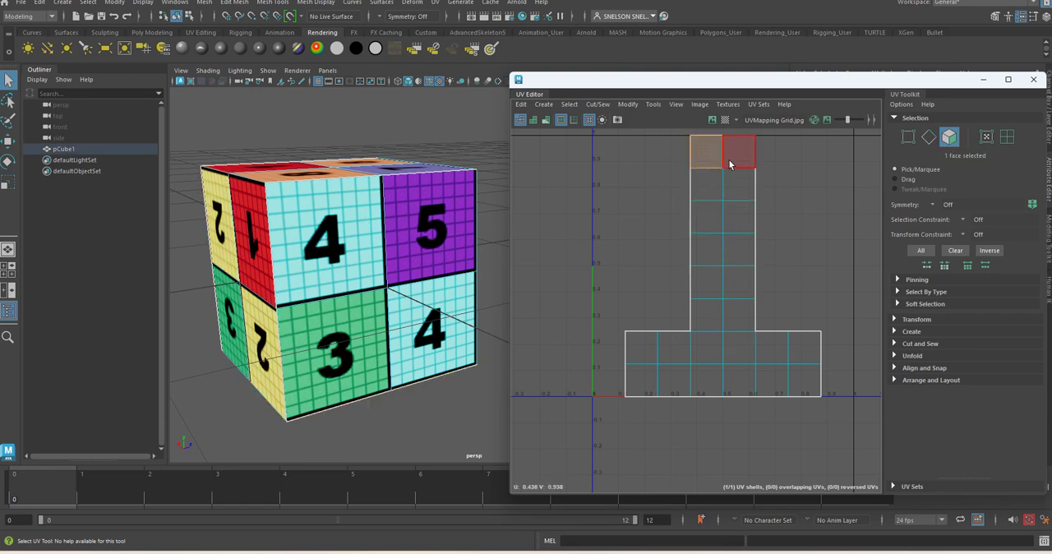
left_click(730, 164)
left_click(729, 186)
left_click(709, 193)
left_click(707, 216)
left_click(738, 216)
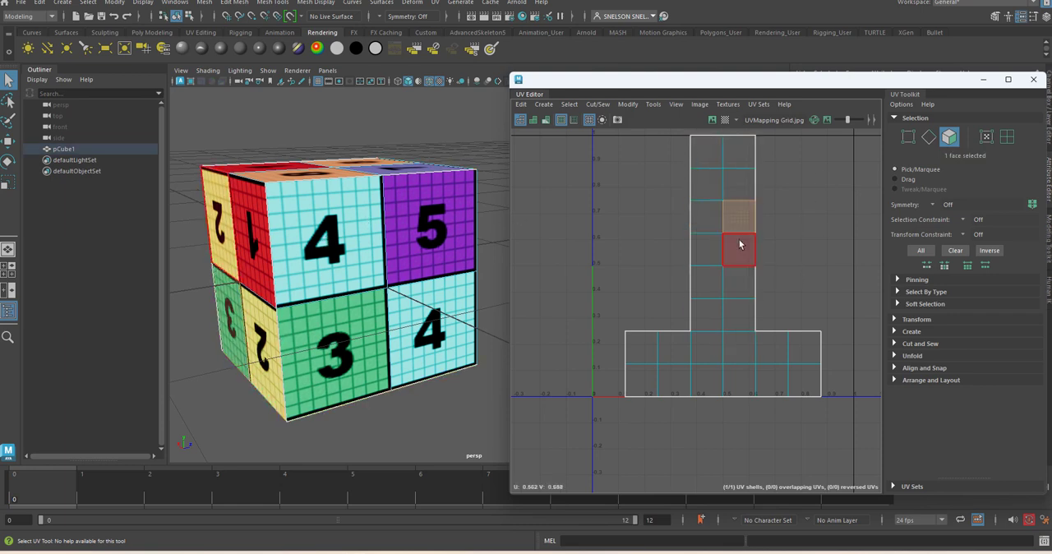
left_click(739, 248)
left_click(706, 248)
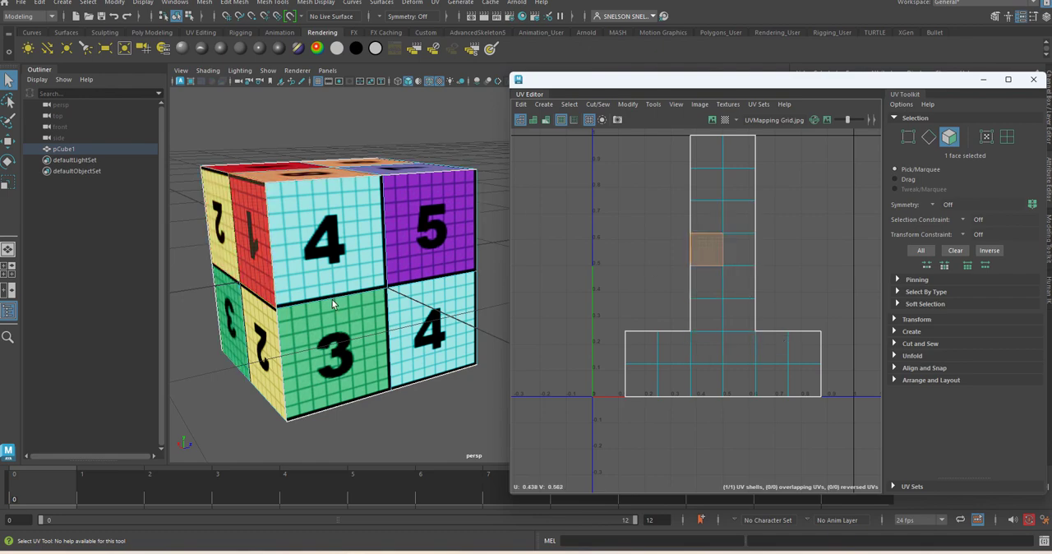
Step: Select the four faces on the cube side whose numbers 1, 2 and 3 appear upside down
left_click(367, 429)
left_click_drag(317, 323, 334, 306, "alt")
left_click(342, 192)
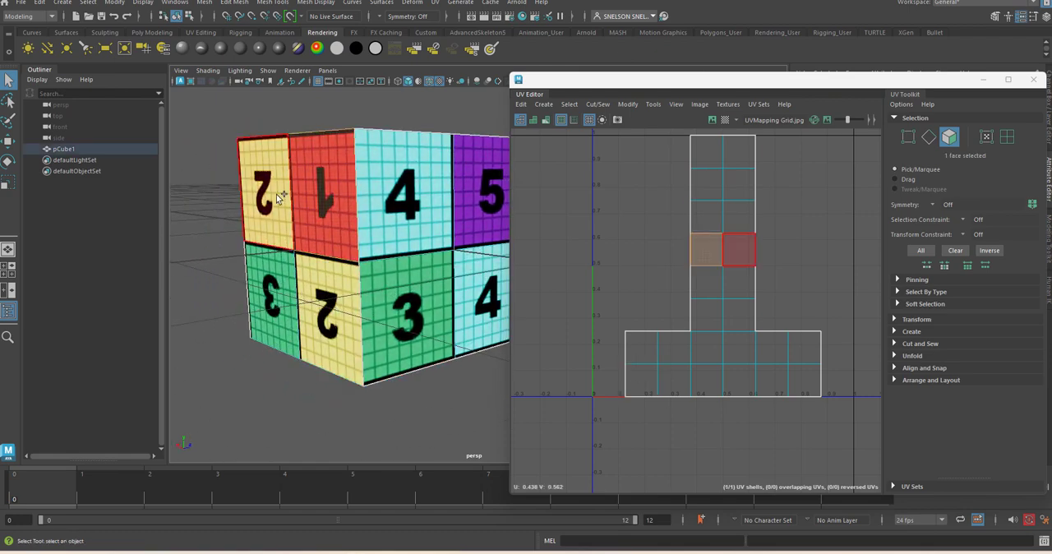
left_click(328, 316, "shift")
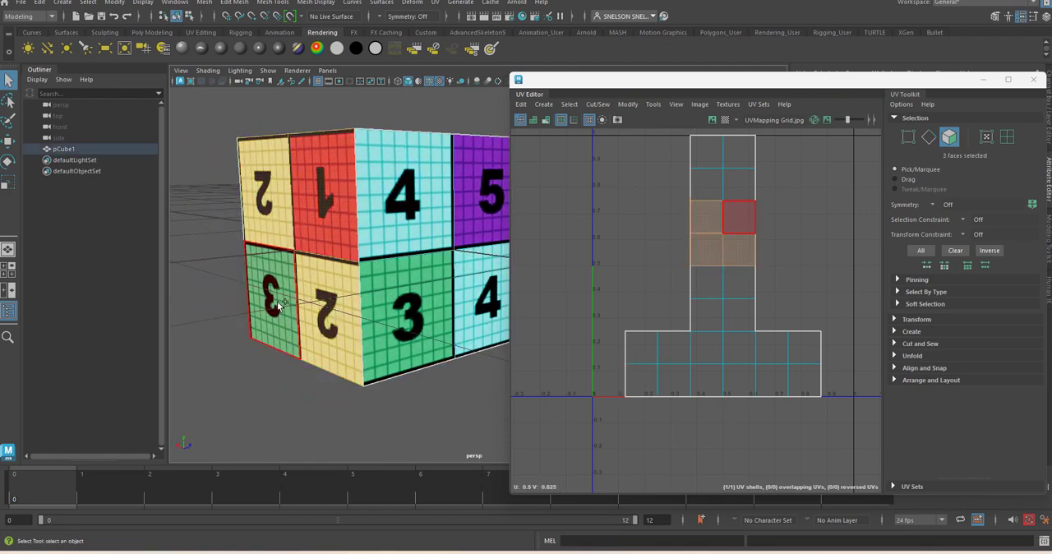
left_click(279, 306, "shift")
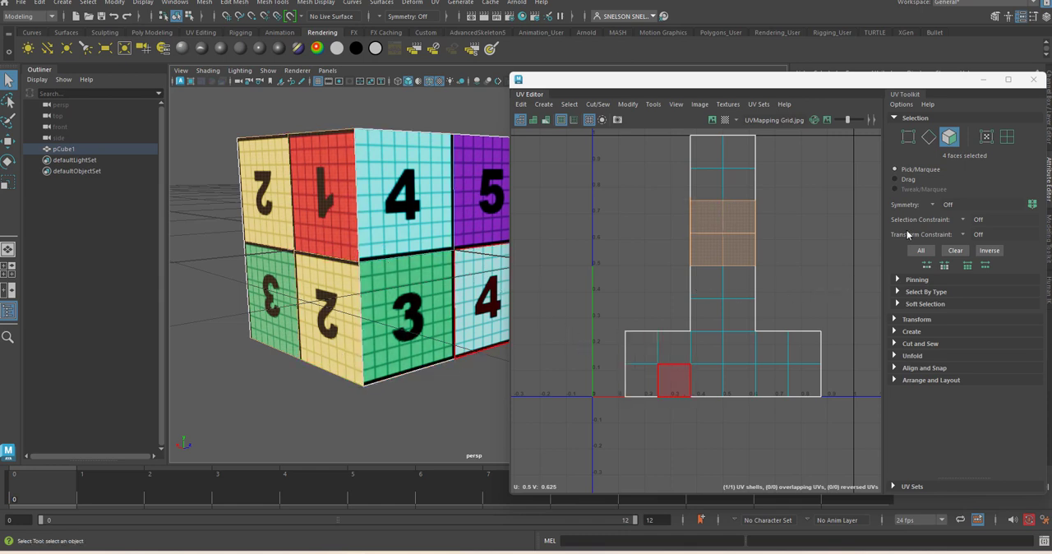
Step: Try rotating the four selected faces' UVs about 180 degrees while attached to the shell, inspect the cube's texture, and undo the rotation
key("e")
left_click_drag(791, 244, 546, 211)
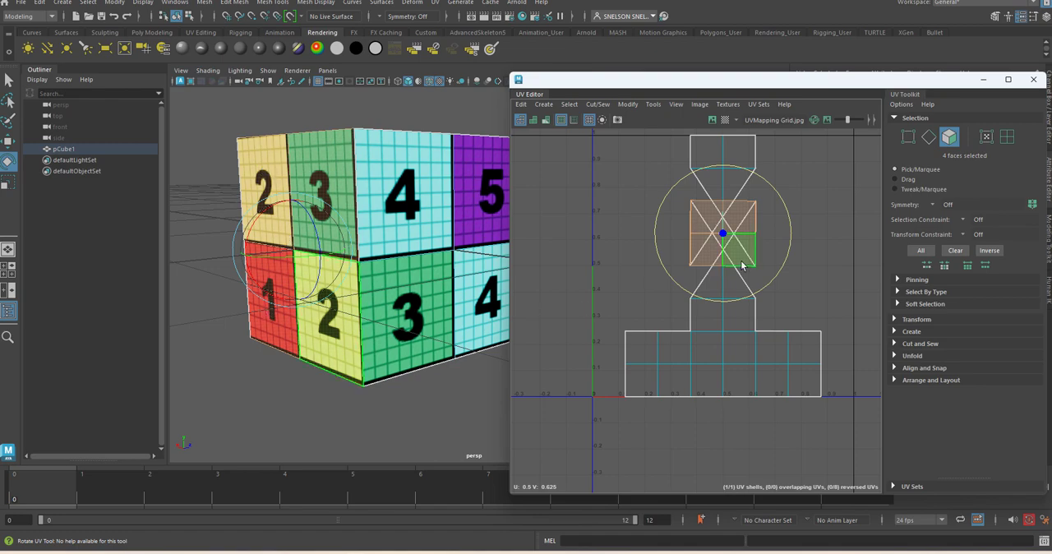
left_click_drag(371, 260, 305, 275, "alt")
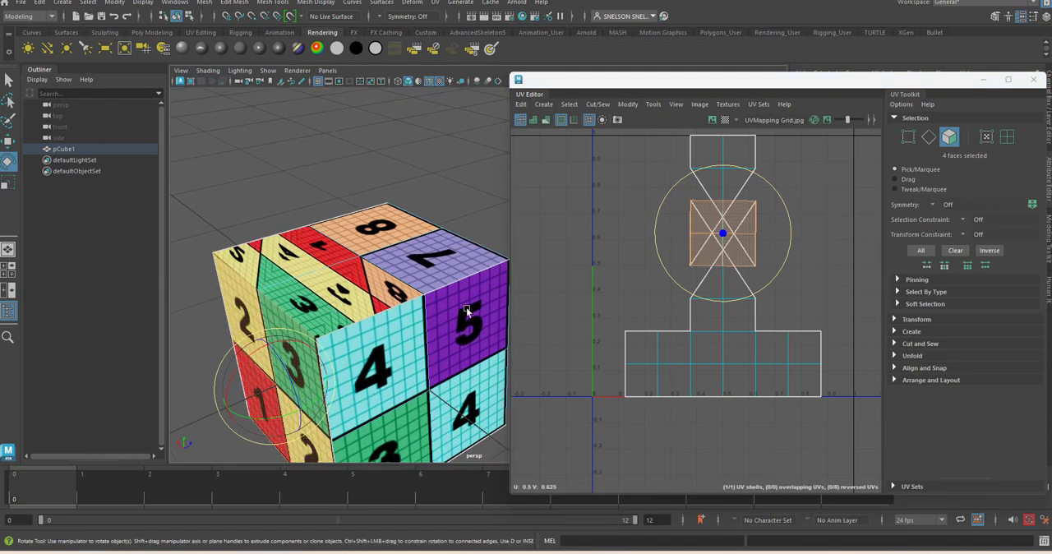
key("ctrl+z")
key("ctrl+z")
key("ctrl+z")
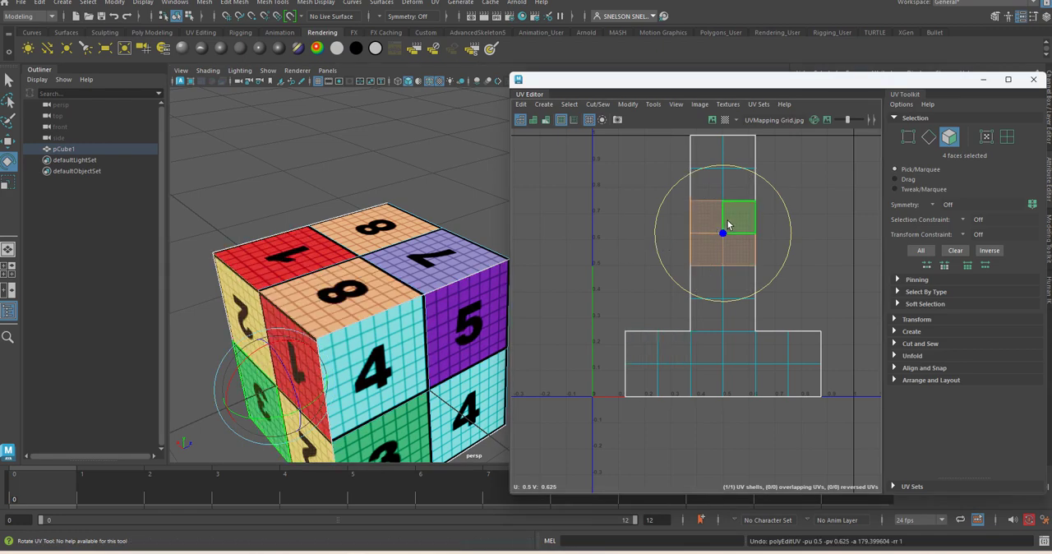
Step: Cut the UVs of the four selected side faces to detach them from the surrounding layout, and clear the selection
middle_click_drag(437, 315, 436, 311, "alt")
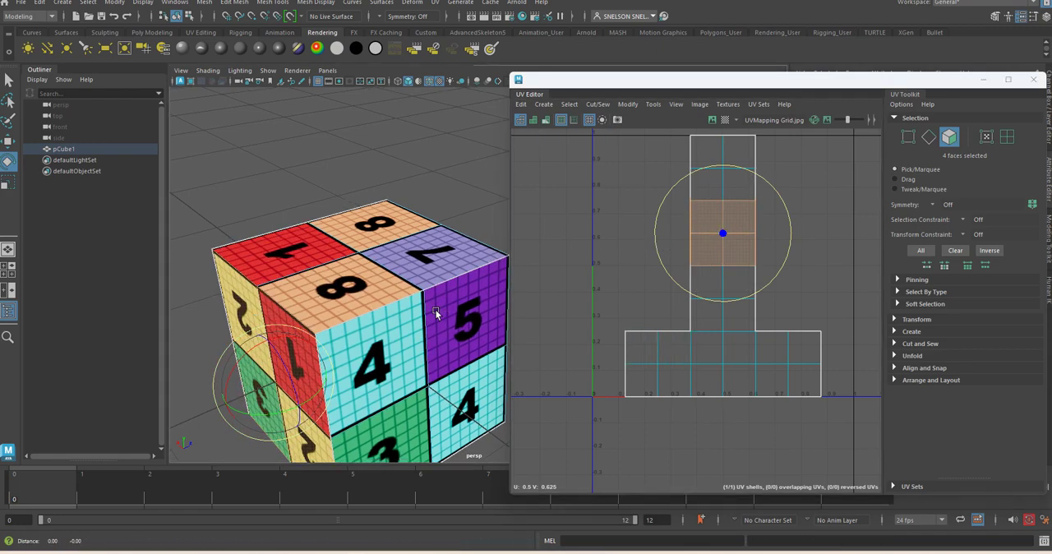
right_click_drag(435, 313, 388, 320, "alt")
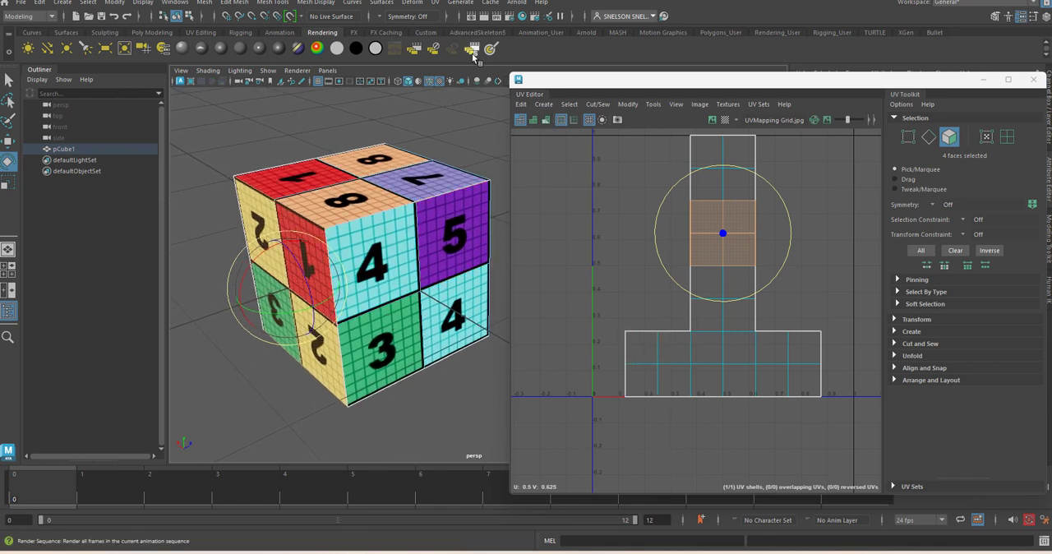
left_click(595, 105)
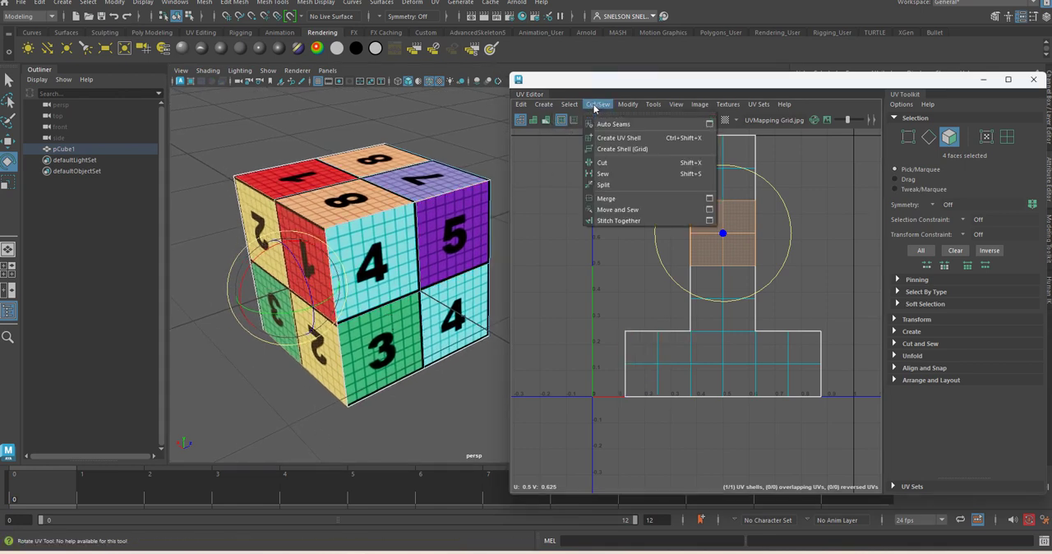
left_click(628, 163)
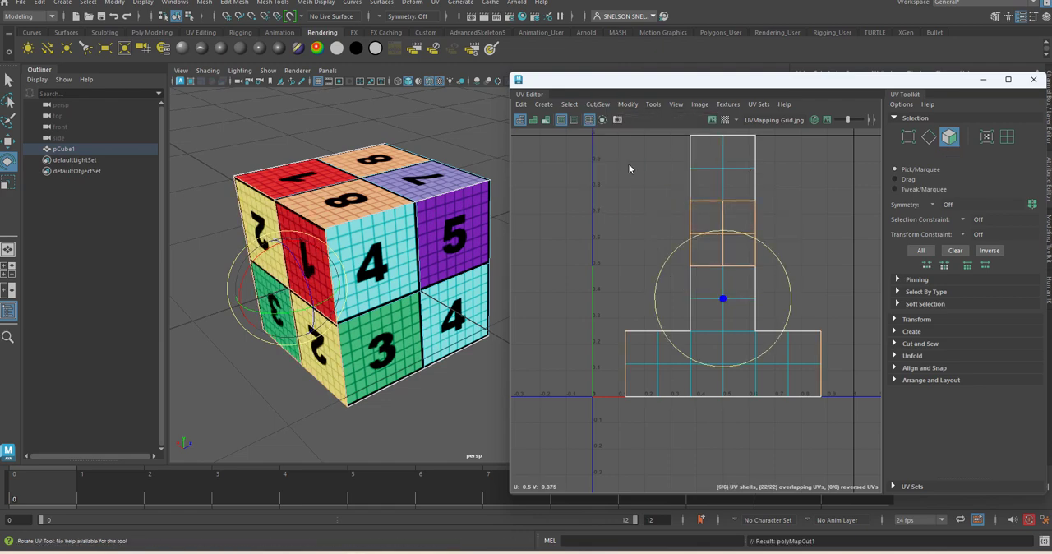
left_click(838, 254)
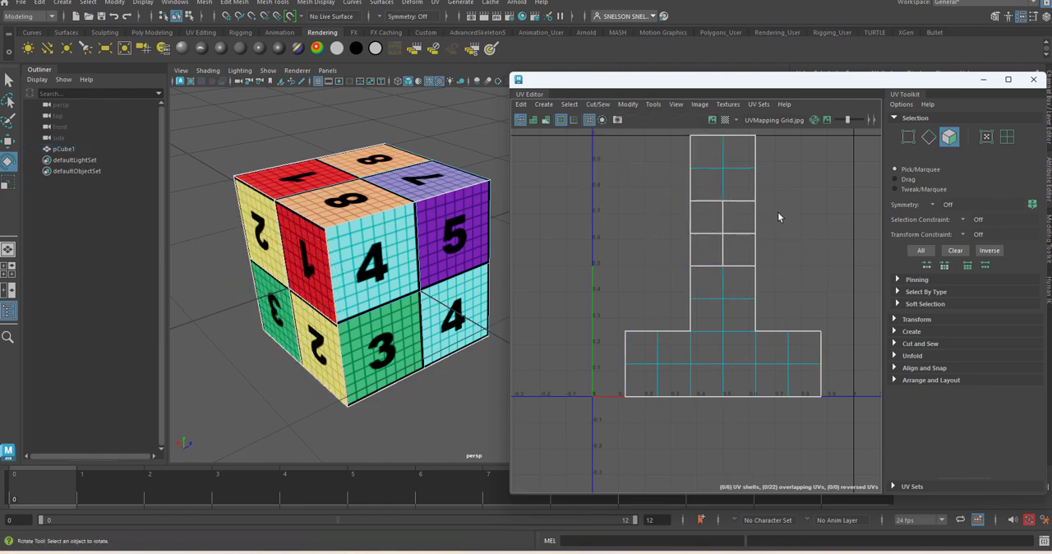
Step: Reselect the four cut faces in the UV layout and rotate their UVs about 180 degrees so the numbers read upright
left_click_drag(778, 216, 674, 257)
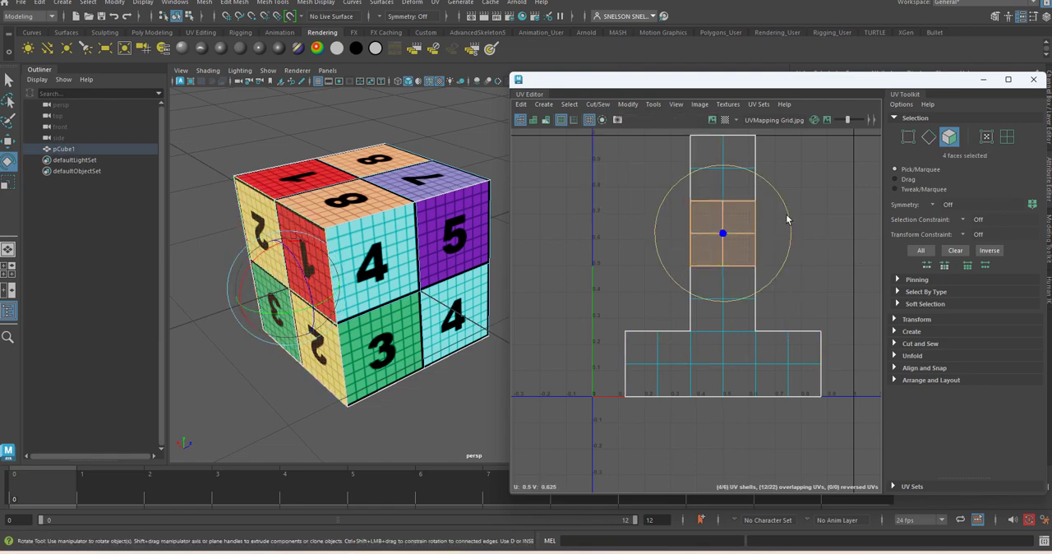
left_click_drag(787, 219, 628, 260)
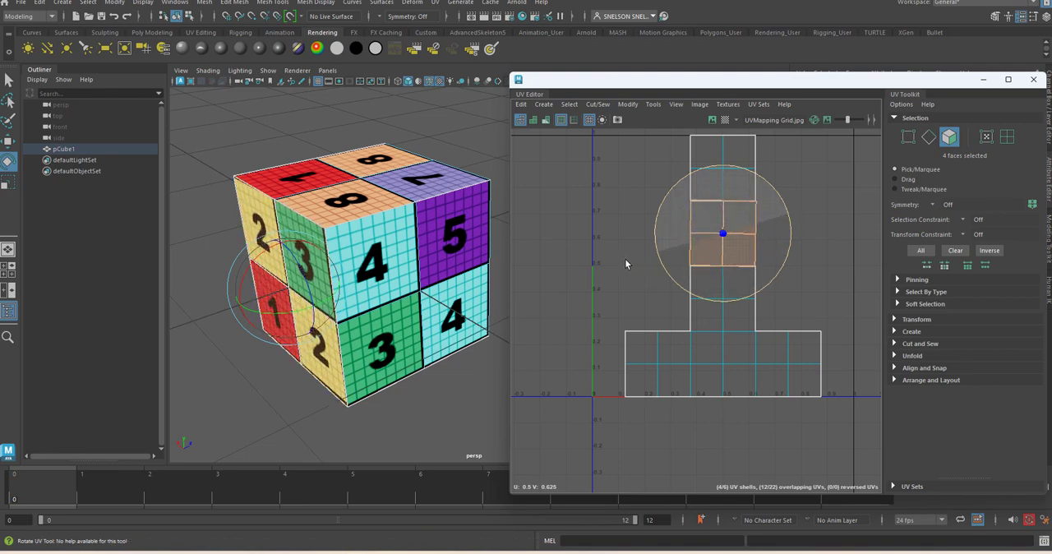
left_click_drag(628, 259, 622, 262)
left_click(830, 291)
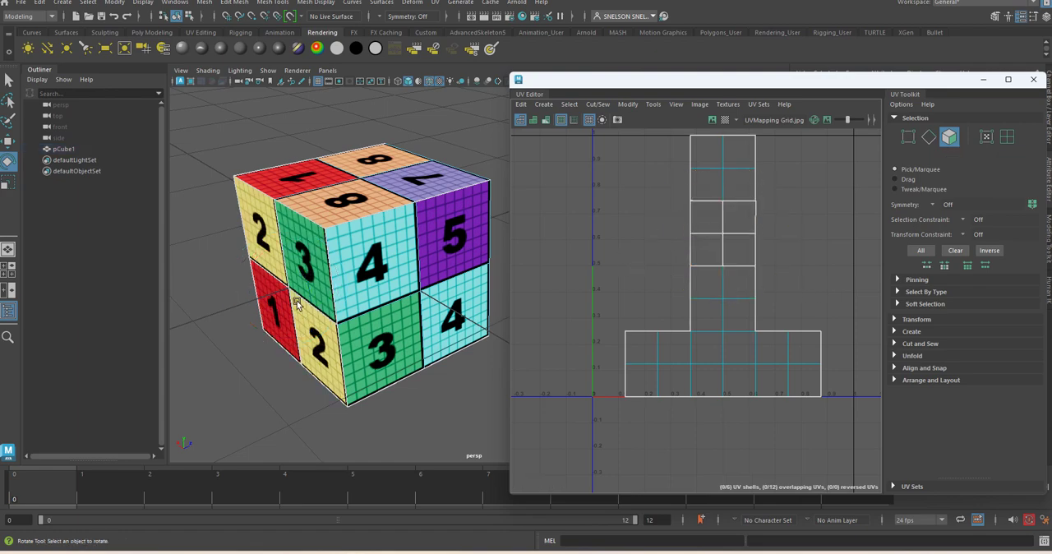
Step: Select the four faces on the adjacent cube side that shows the numbers 4, 5, 3 and 4
mouse_move(436, 327)
left_mouse_down("alt")
mouse_move(281, 341)
mouse_move(198, 334)
mouse_move(407, 314)
mouse_move(438, 326)
left_mouse_up("alt")
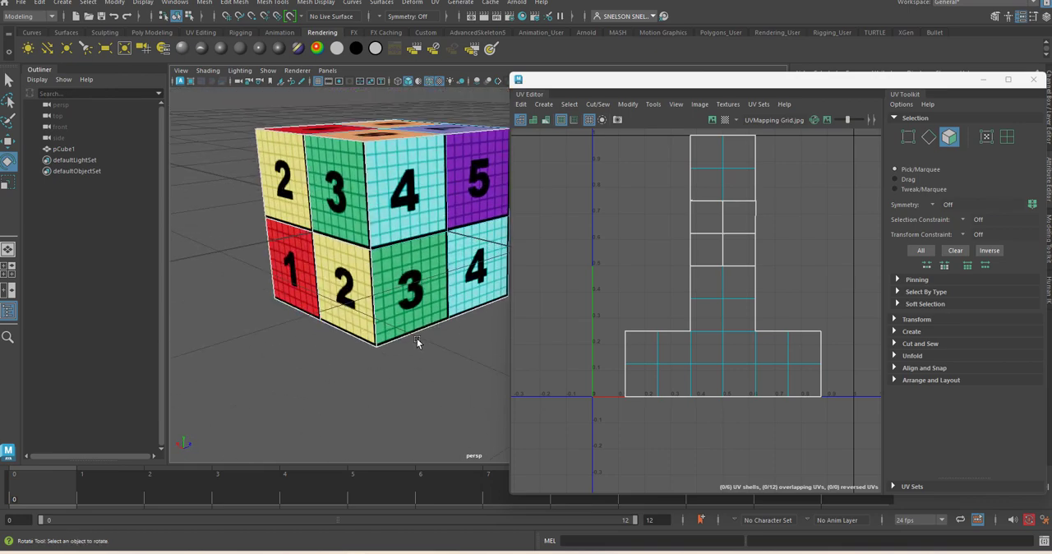
right_click_drag(417, 339, 381, 298, "alt")
middle_click_drag(455, 253, 403, 282, "alt")
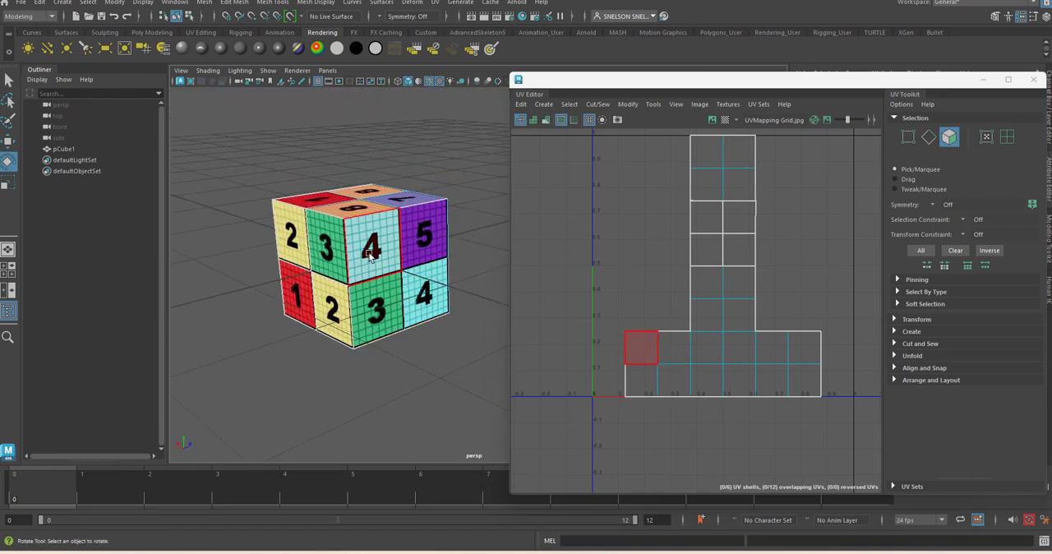
left_click(641, 348)
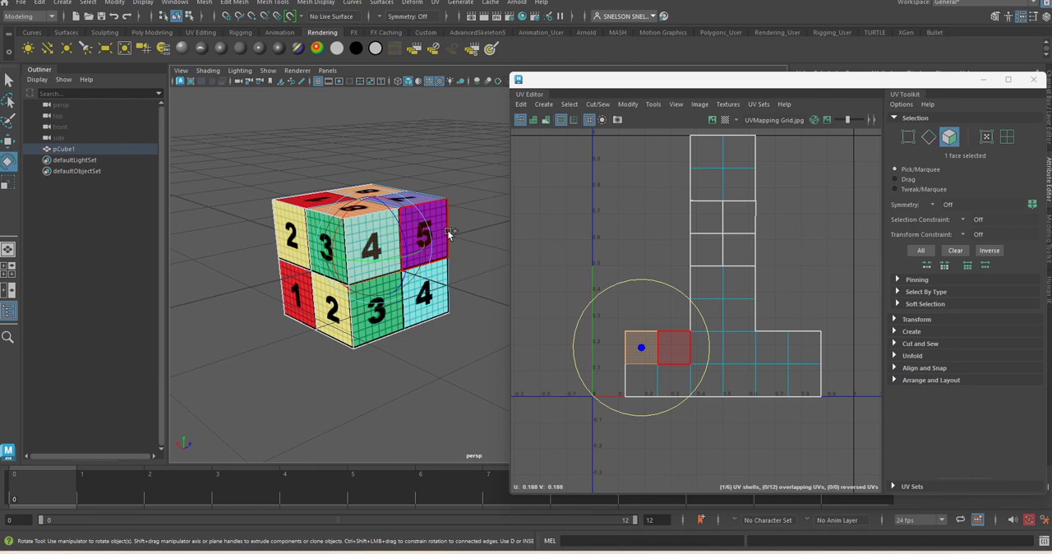
left_click(429, 298, "shift")
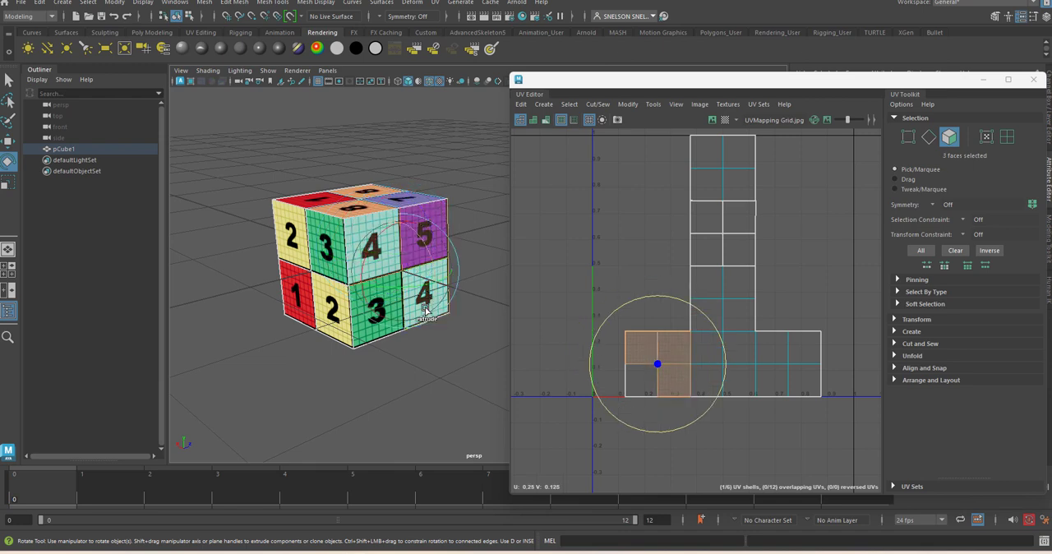
left_click(365, 337, "shift")
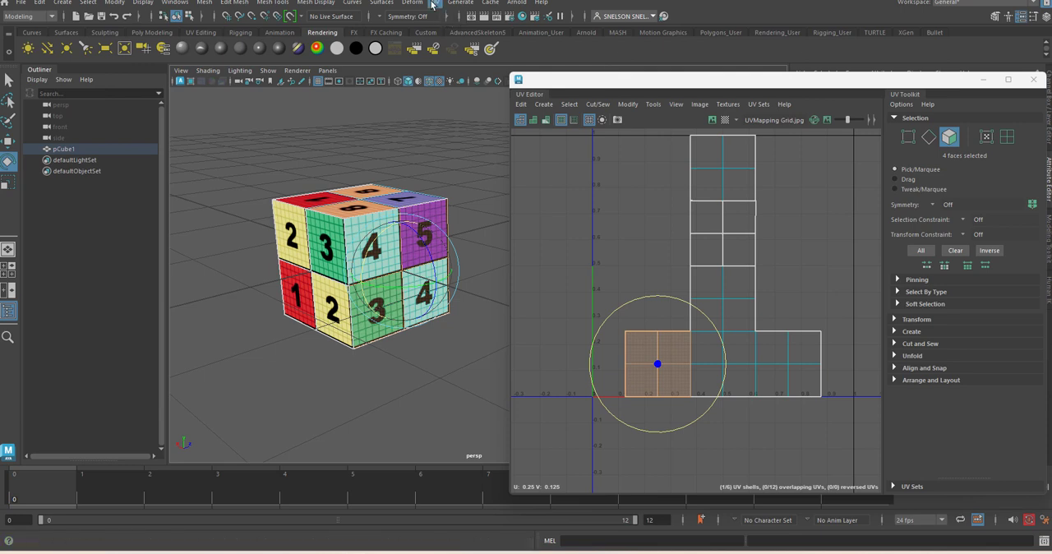
Step: Apply a planar UV projection to the four selected faces and scale the projected shell down uniformly to the width of the layout's column
left_click(435, 3)
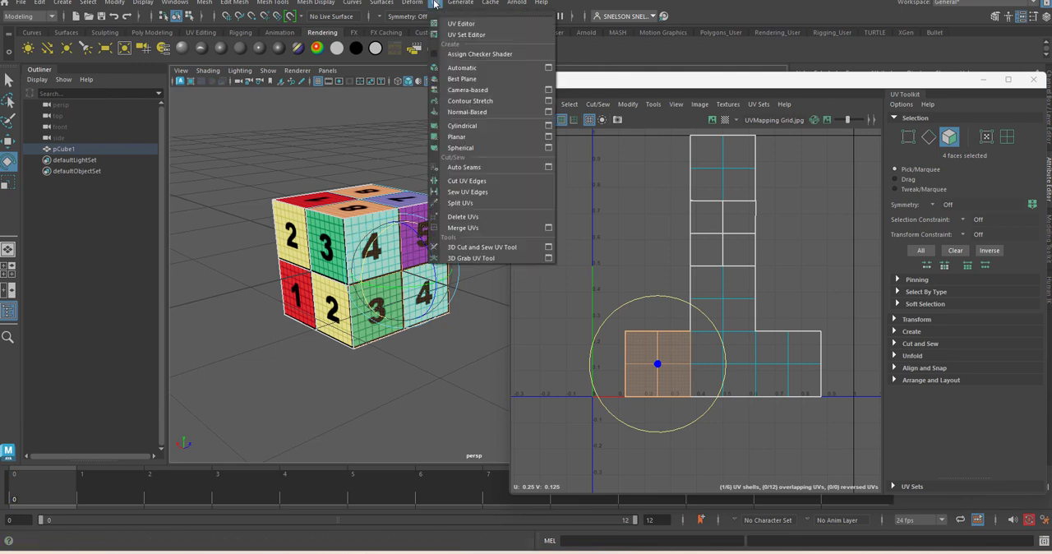
left_click(496, 136)
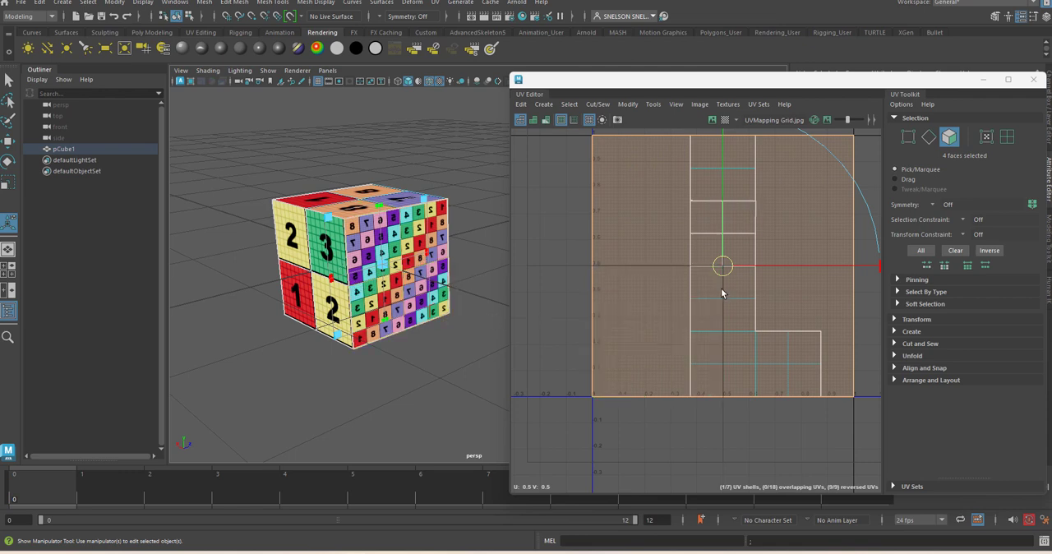
key("r")
left_click_drag(722, 265, 674, 278)
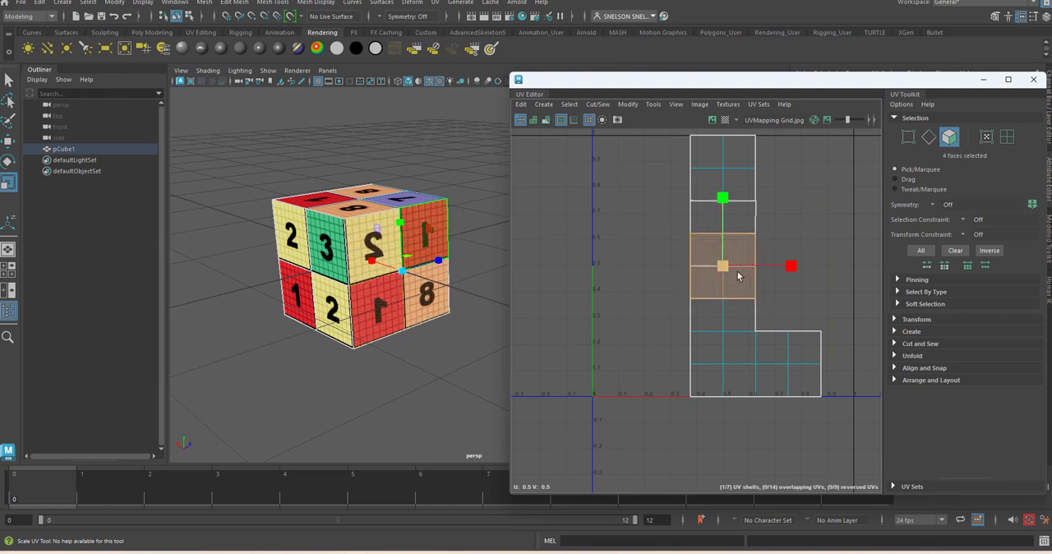
Step: Try scaling the projected shell horizontally and undo the change in its width
left_click_drag(789, 267, 713, 272)
key("ctrl+z")
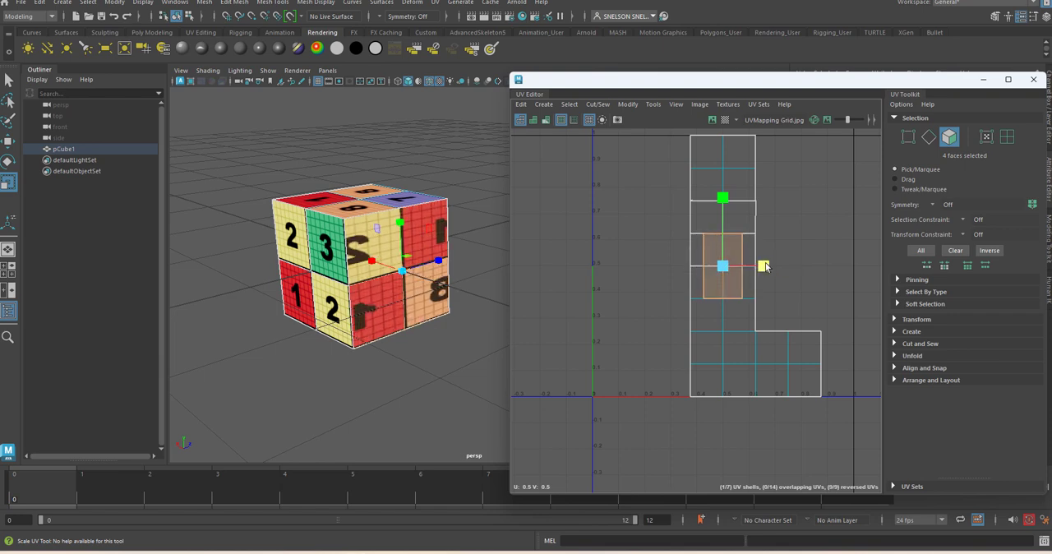
key("shift+z")
key("ctrl+z")
left_click_drag(802, 266, 791, 271)
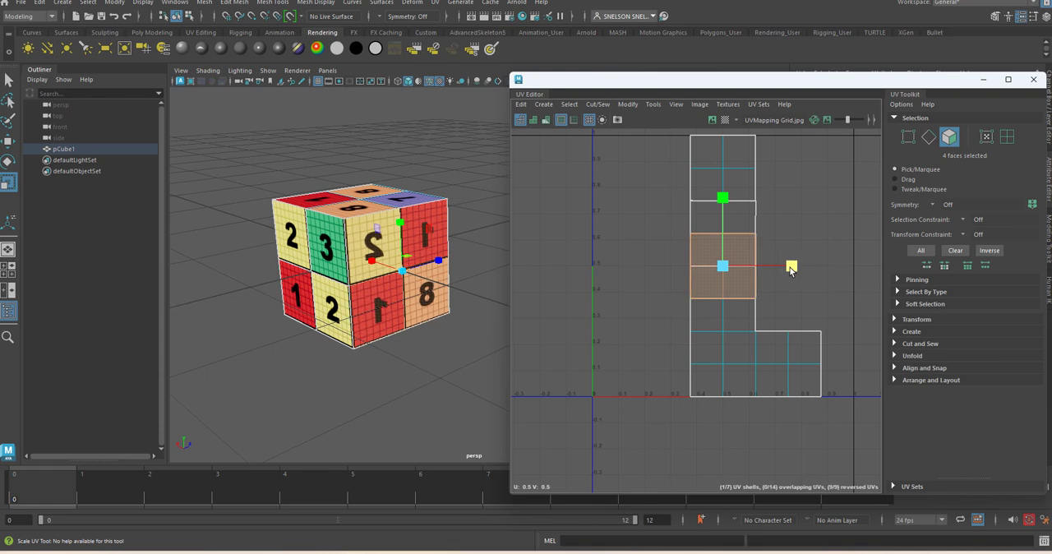
Step: Move the projected shell clear of the other UVs, show the grid image, and shift the shell slightly upward over it
key("w")
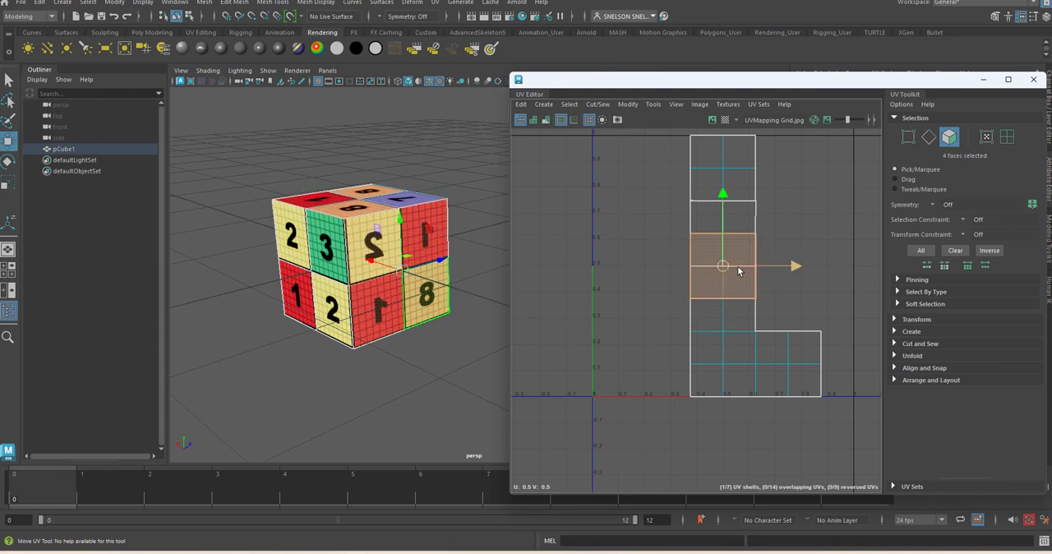
left_click_drag(793, 266, 708, 266)
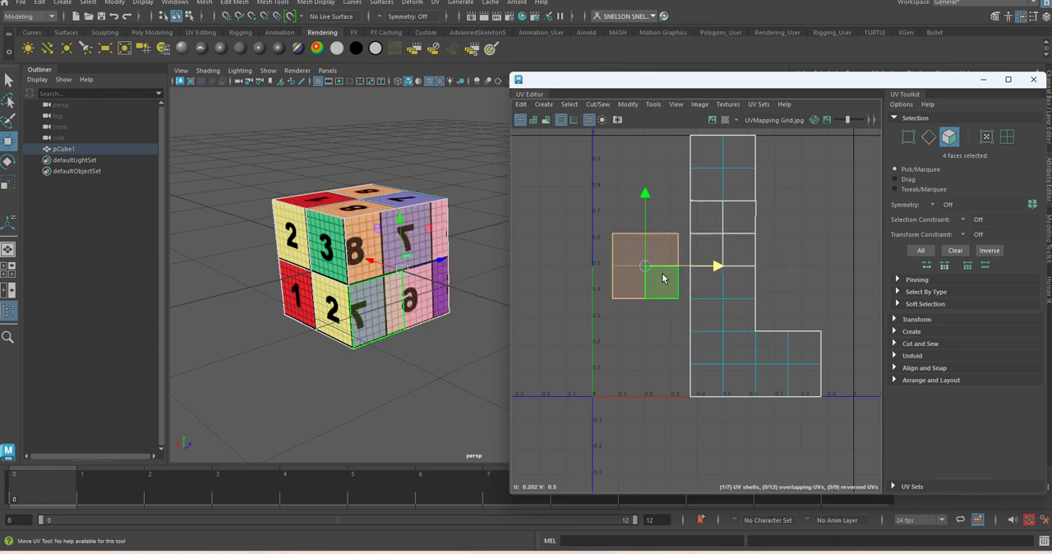
left_click(717, 120)
mouse_move(646, 268)
left_mouse_down()
mouse_move(640, 229)
mouse_move(643, 251)
left_mouse_up()
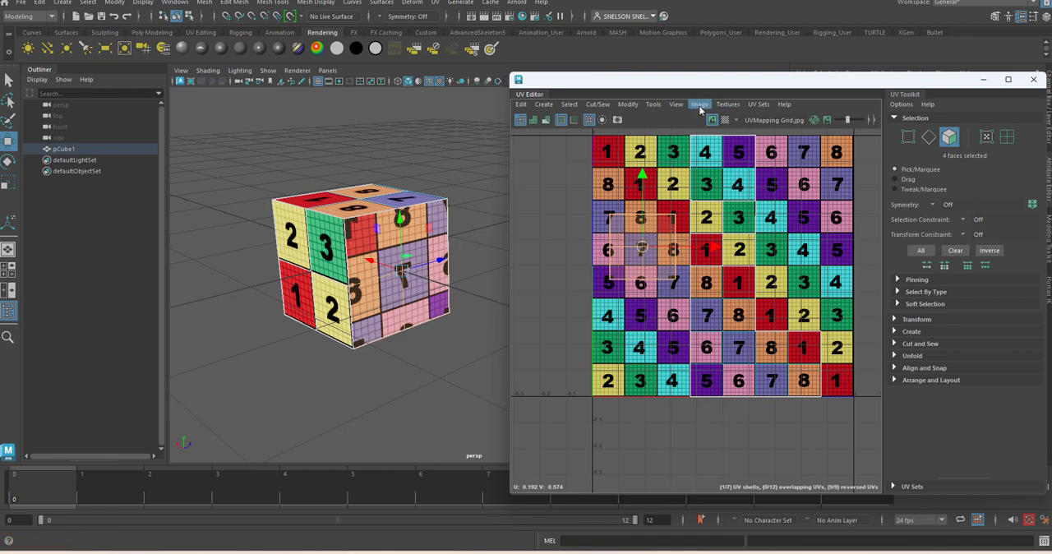
Step: Flip the projected shell horizontally and place it over the 3, 4, 2 and 3 squares in the grid image's lower-left corner
left_click(653, 105)
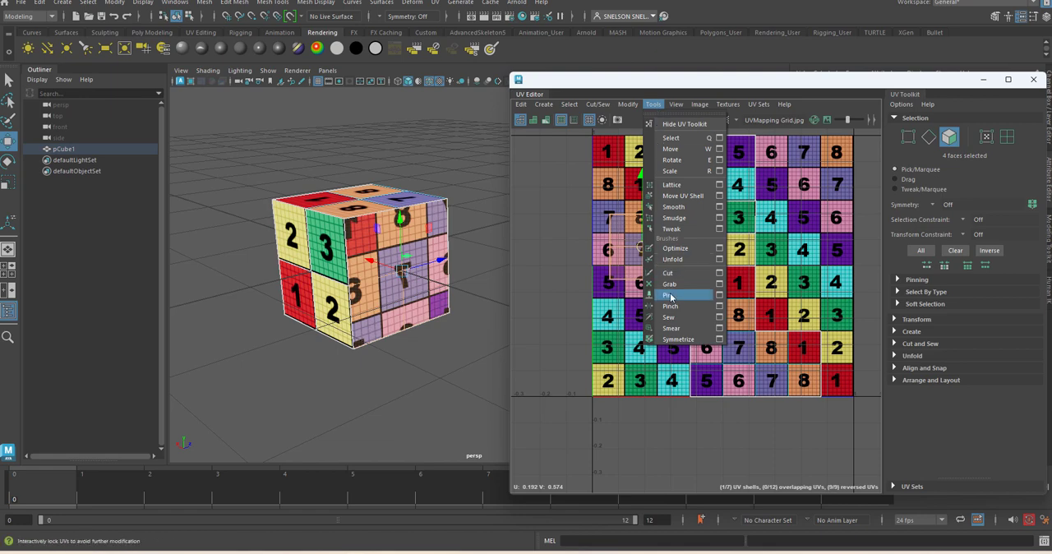
mouse_move(622, 99)
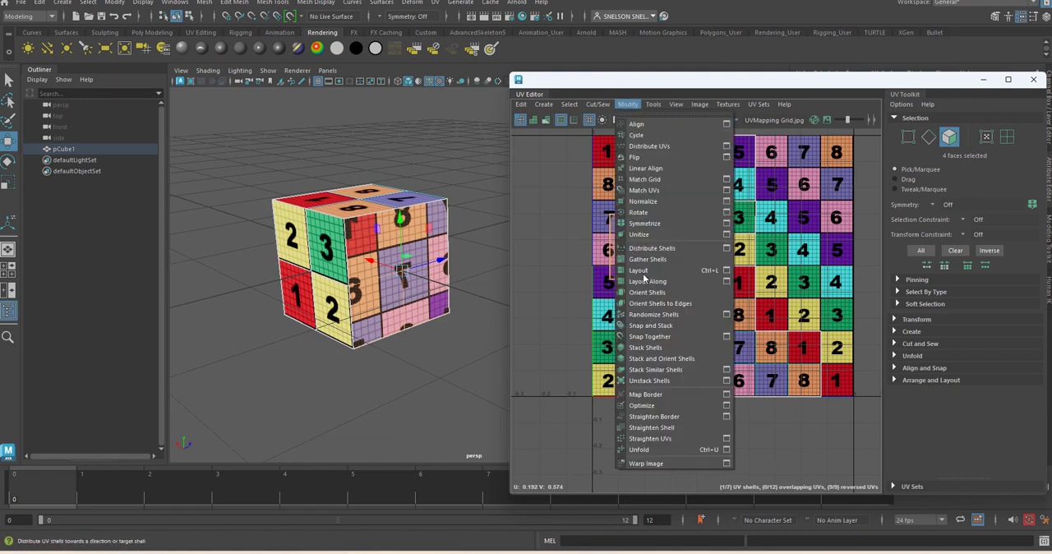
left_click(640, 157)
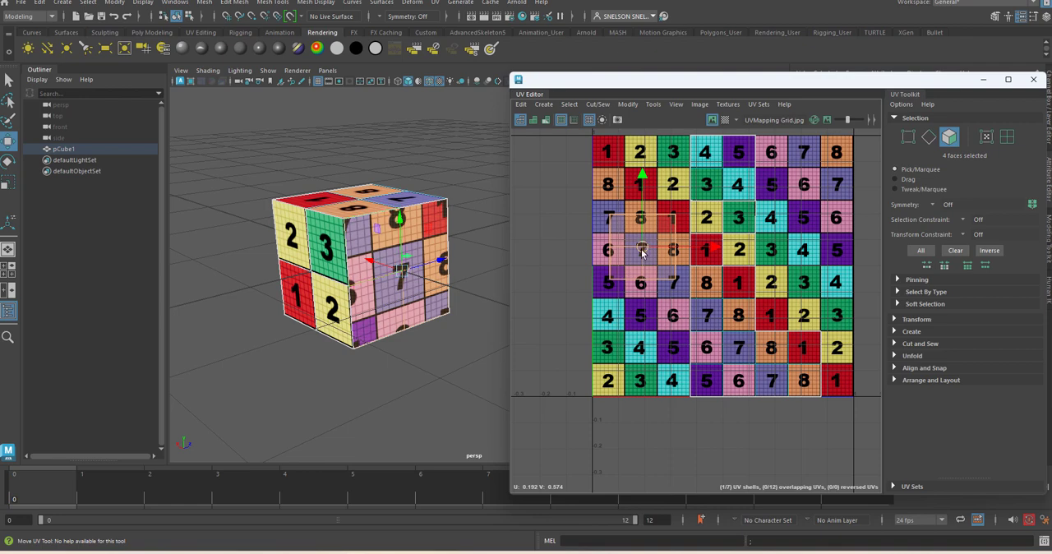
left_click_drag(642, 252, 625, 370)
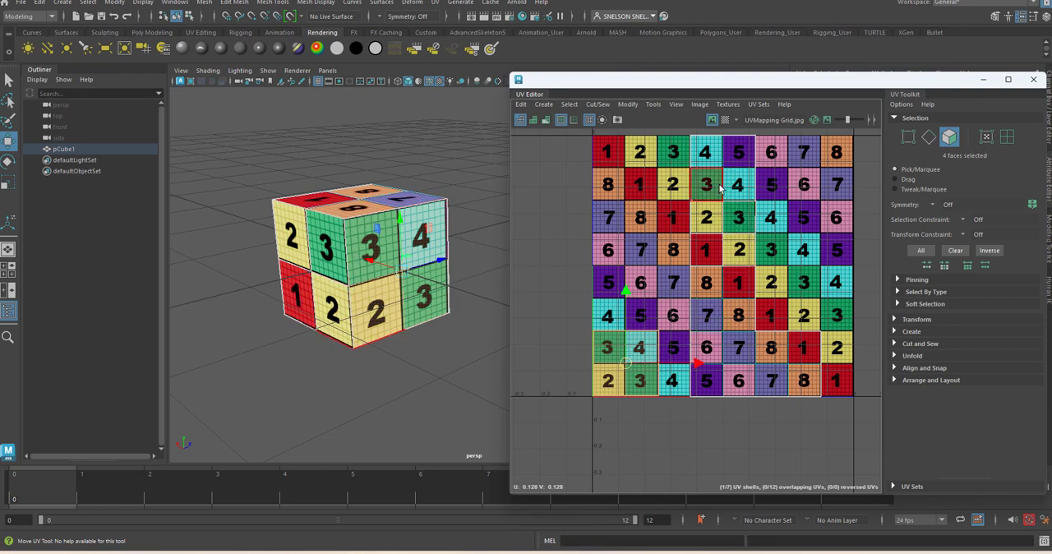
Step: Hide the grid image, move the middle square of four UV faces out of the column beside it, and show the image again
left_click(711, 120)
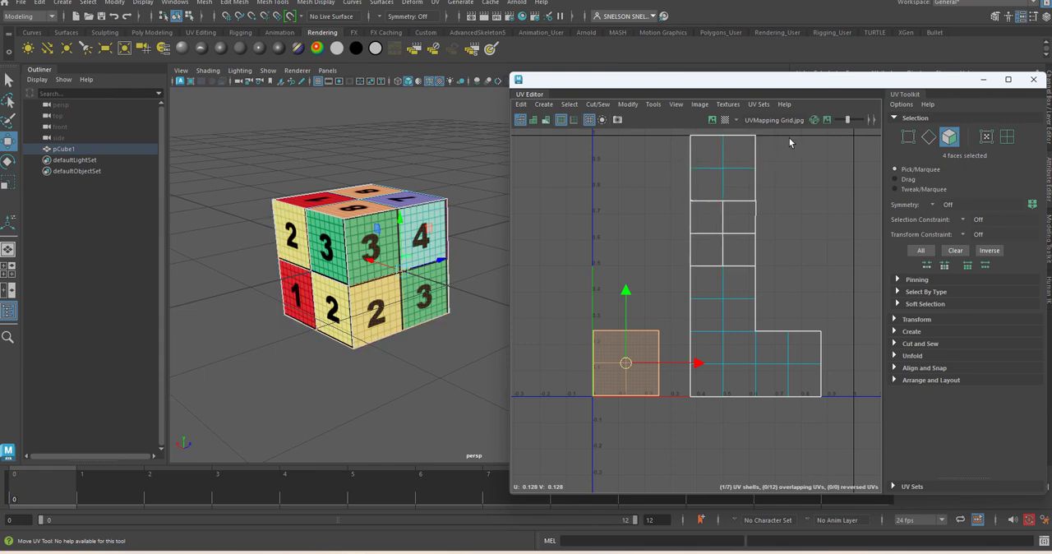
left_click(723, 234)
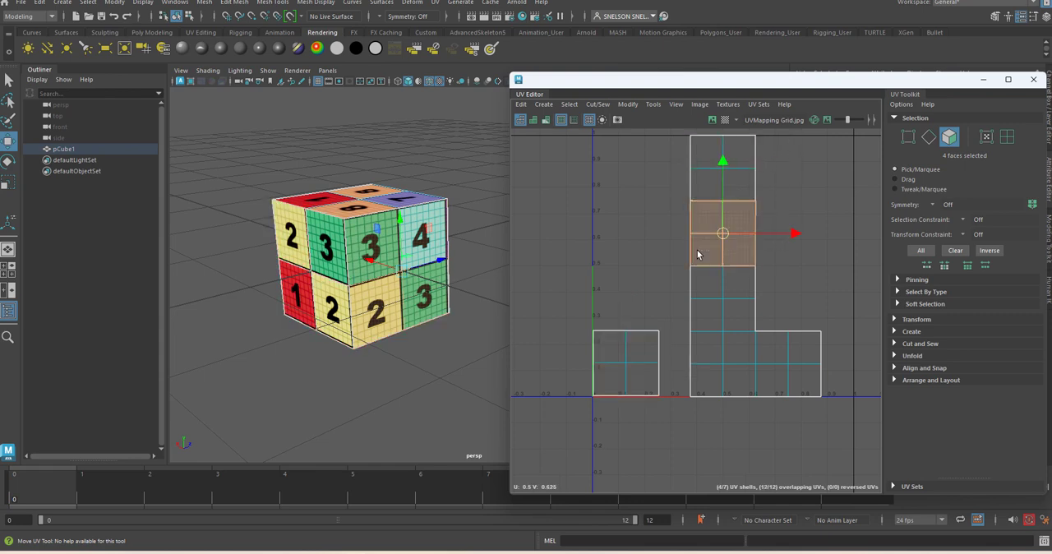
left_click_drag(723, 234, 637, 235)
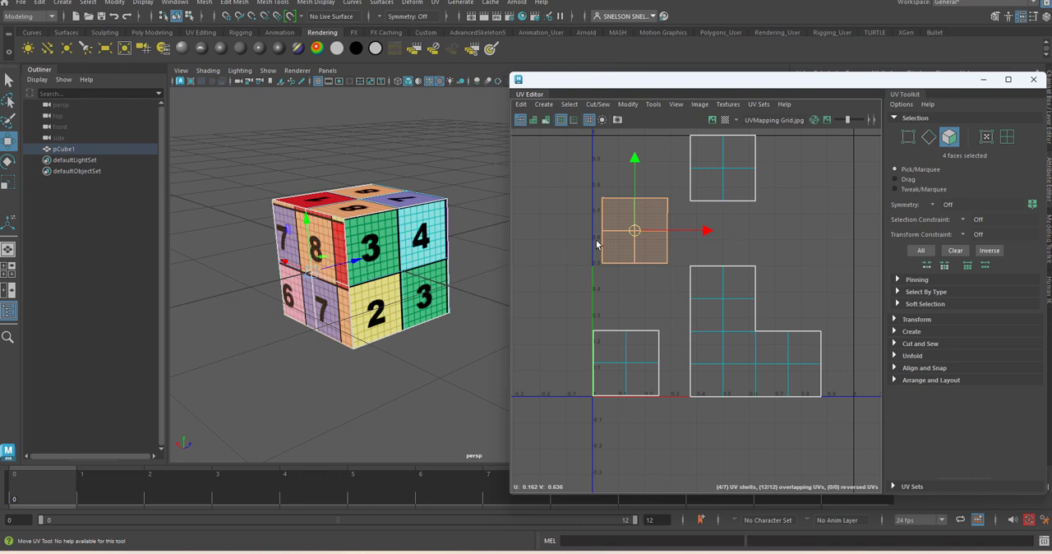
mouse_move(635, 235)
left_mouse_down()
mouse_move(620, 225)
mouse_move(641, 238)
mouse_move(633, 246)
left_mouse_up()
left_click(712, 120)
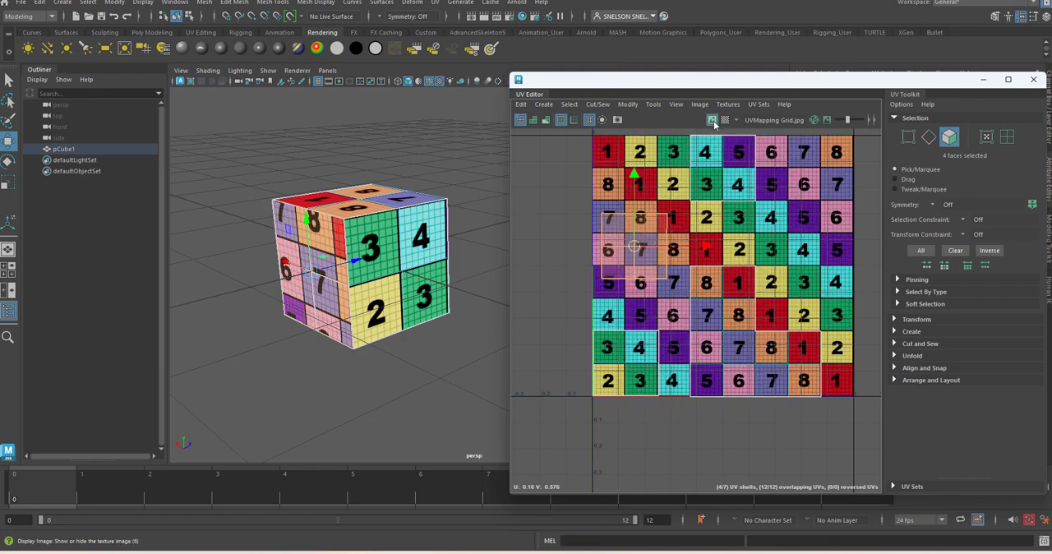
Step: Move the four separate faces to the grid image's right edge, placing three over the 3 square and one over the 2 square
left_click_drag(635, 247, 838, 318)
left_click(868, 317)
key("w")
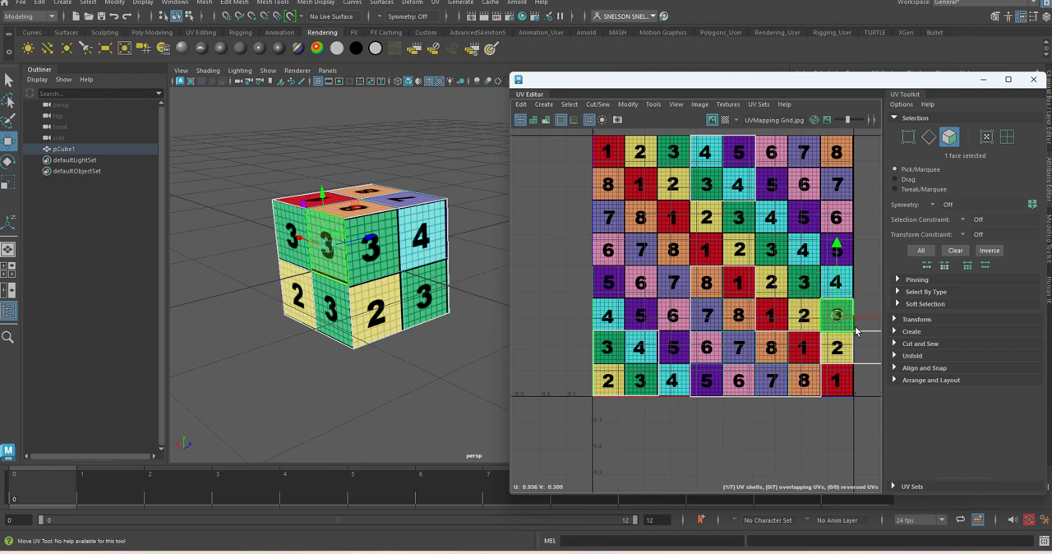
scroll(876, 274, "down", 1)
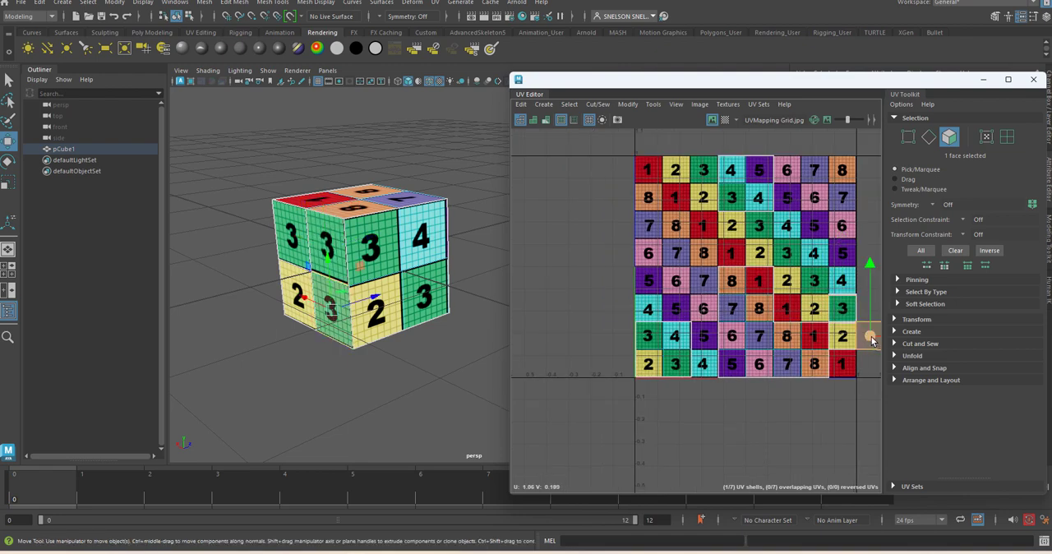
left_click_drag(846, 315, 844, 313)
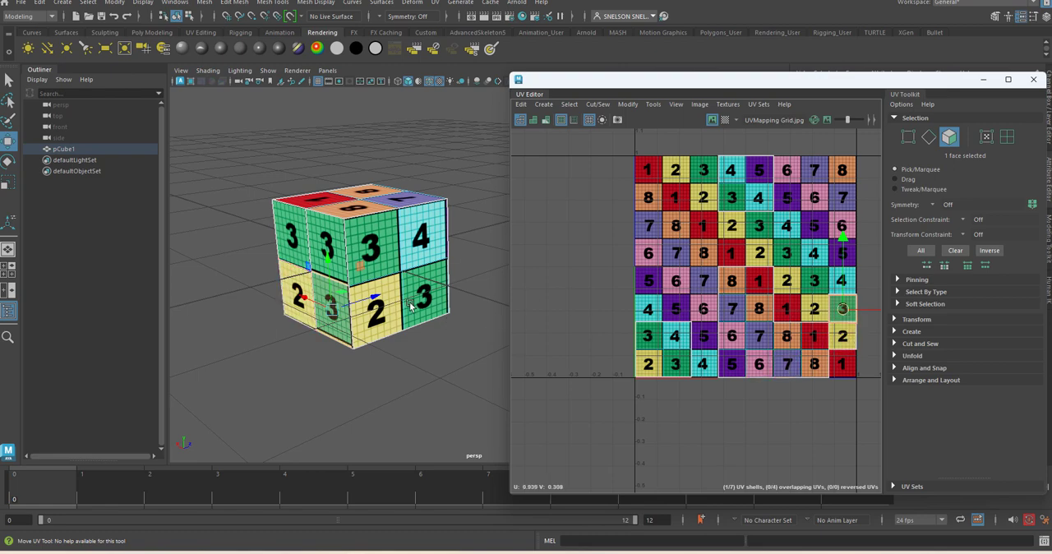
Step: Try moving the UV face on the lower-left 2 square outside the grid image and undo the move
left_click(305, 292)
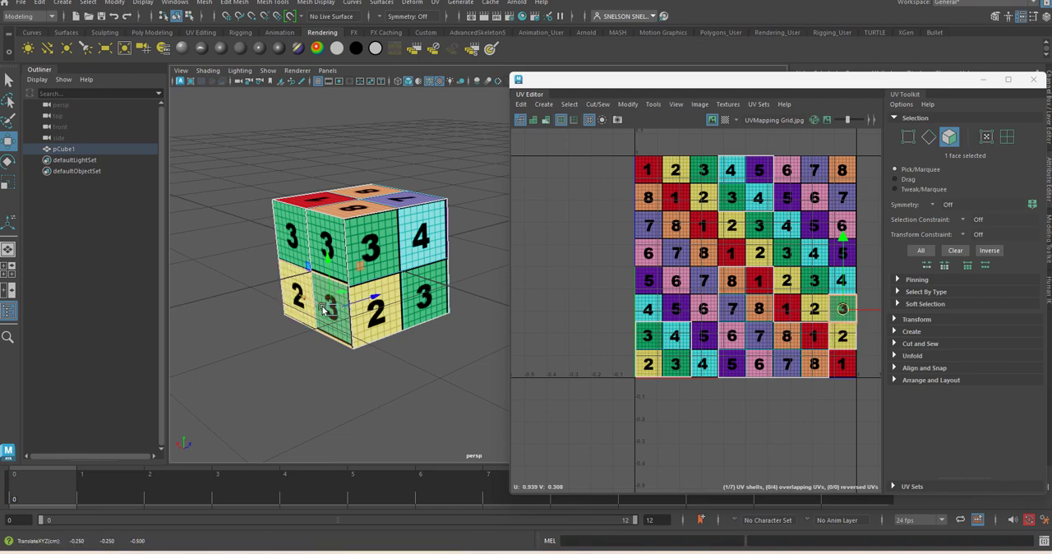
left_click(396, 326)
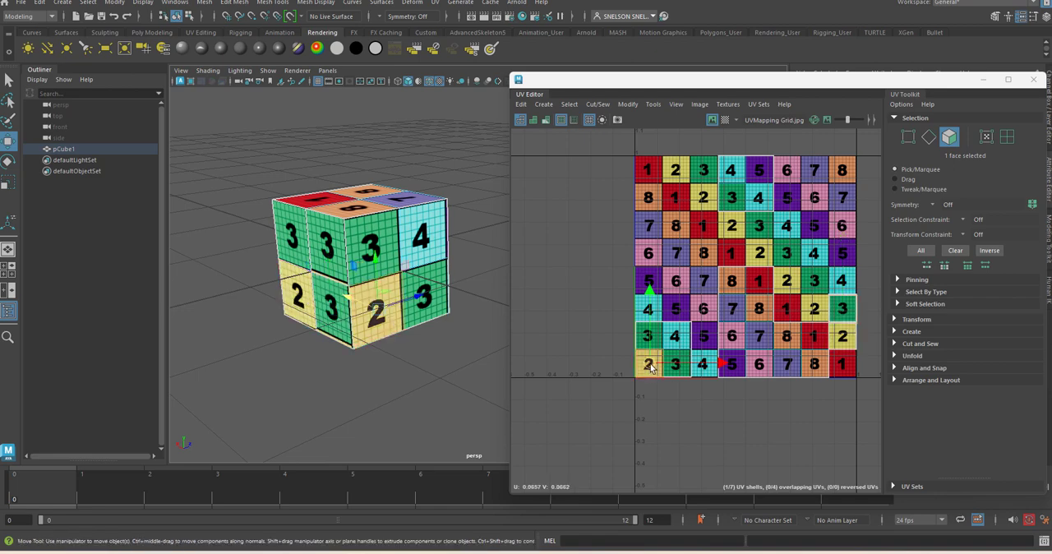
left_click_drag(651, 368, 615, 370)
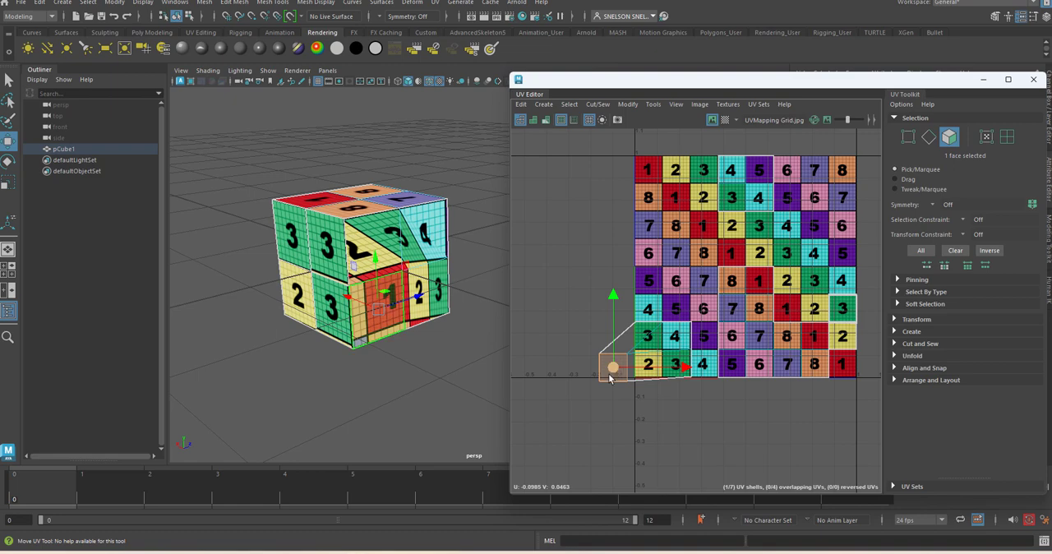
key("ctrl+z")
Step: Hide the grid image and stack the remaining single face with the other three at the 3 square's position on the right edge
left_click(417, 365)
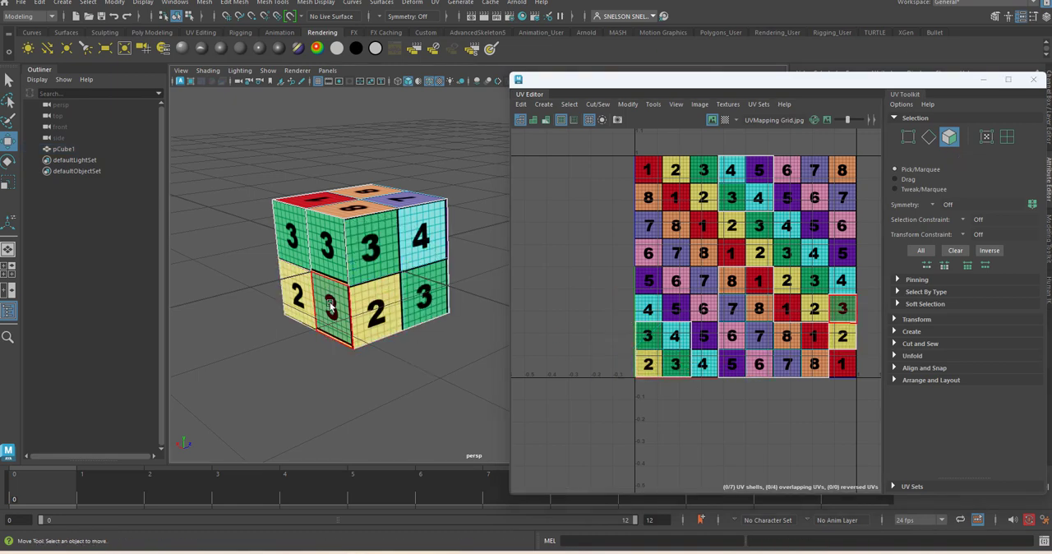
left_click(330, 306)
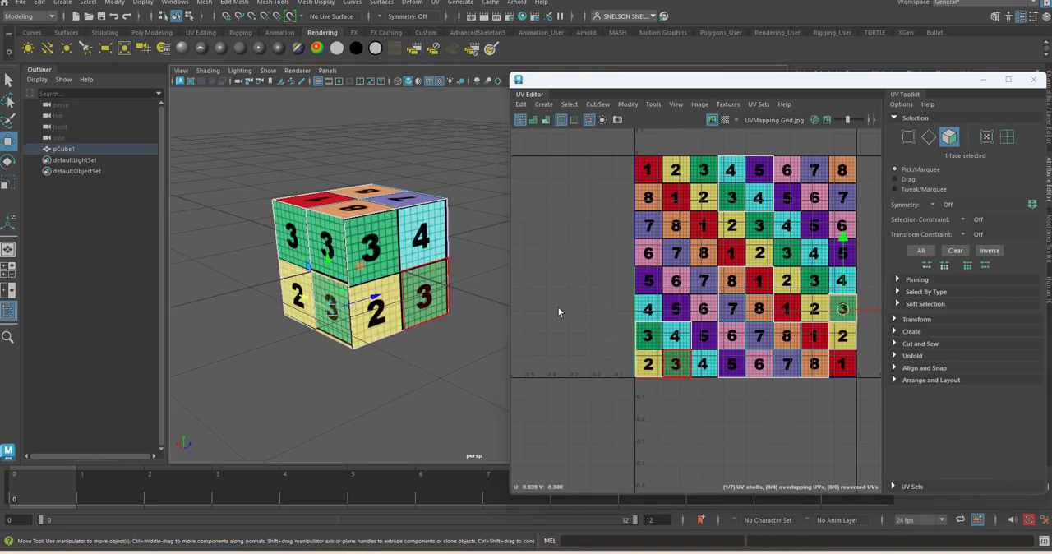
left_click(712, 120)
mouse_move(842, 310)
left_mouse_down()
mouse_move(843, 340)
mouse_move(843, 310)
left_mouse_up()
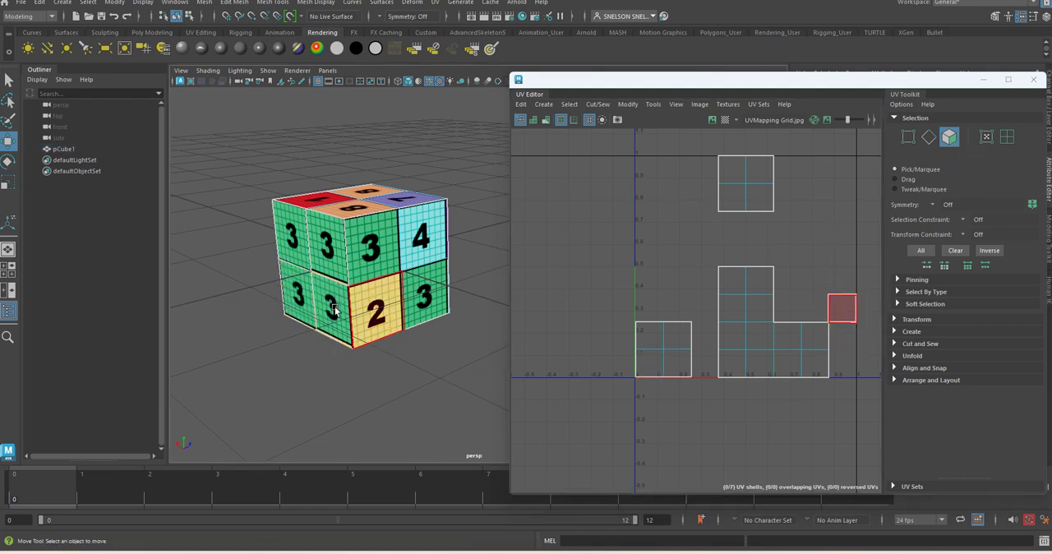
left_click(376, 314)
left_click_drag(438, 336, 403, 357, "alt")
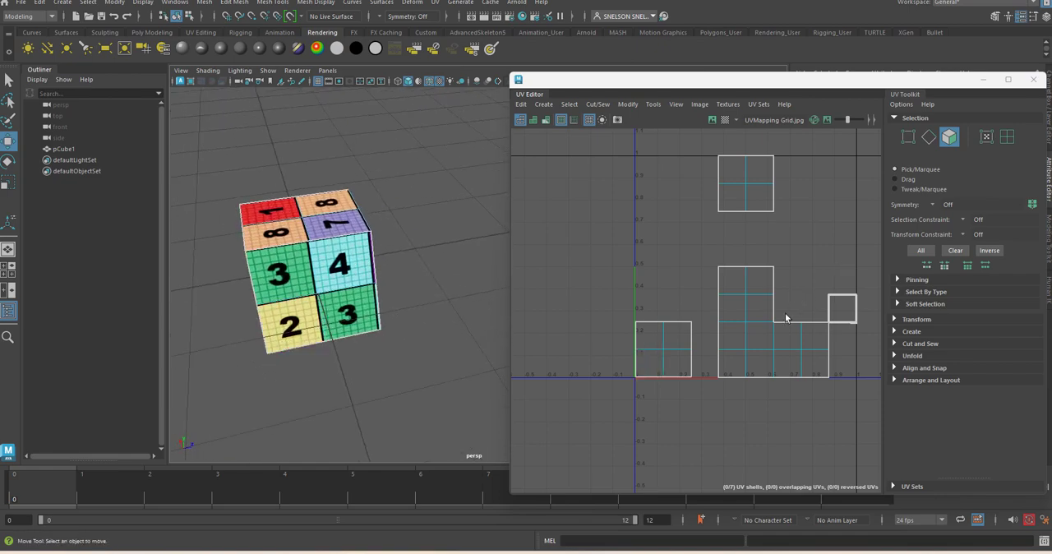
Step: Show the grid image, try moving the lower-left shell's 3 face upward, and undo the move
left_click(656, 343)
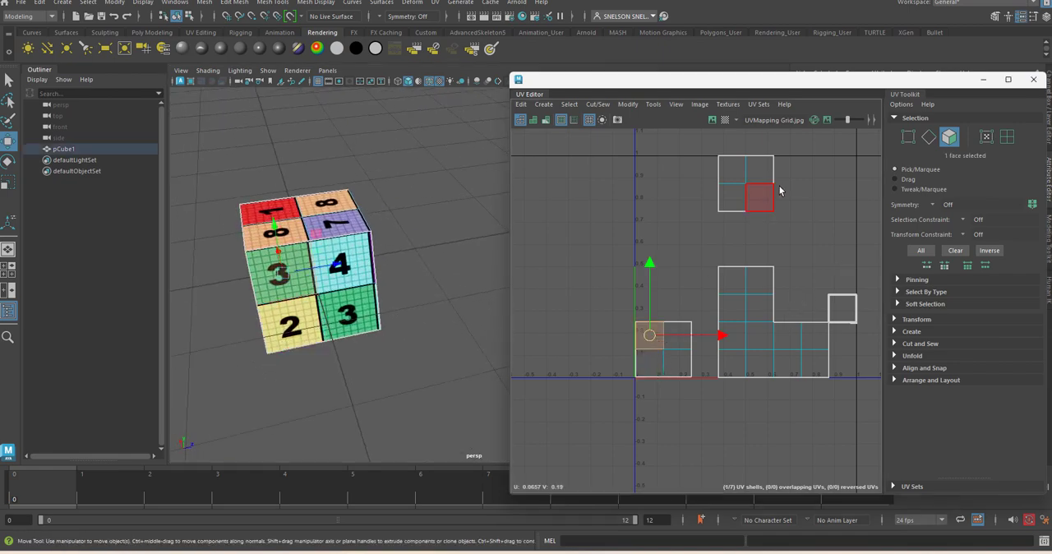
left_click(712, 120)
left_click_drag(648, 336, 652, 312)
key("ctrl+z")
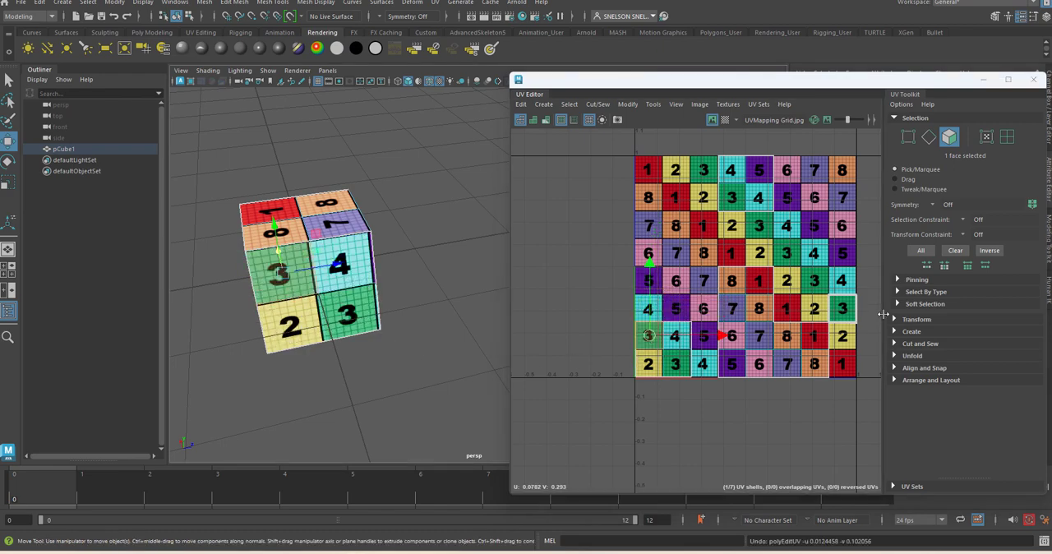
Step: Select the four stacked faces together and move them off the grid image into the empty space beyond its right edge
left_click(843, 311)
left_click_drag(843, 312, 838, 249)
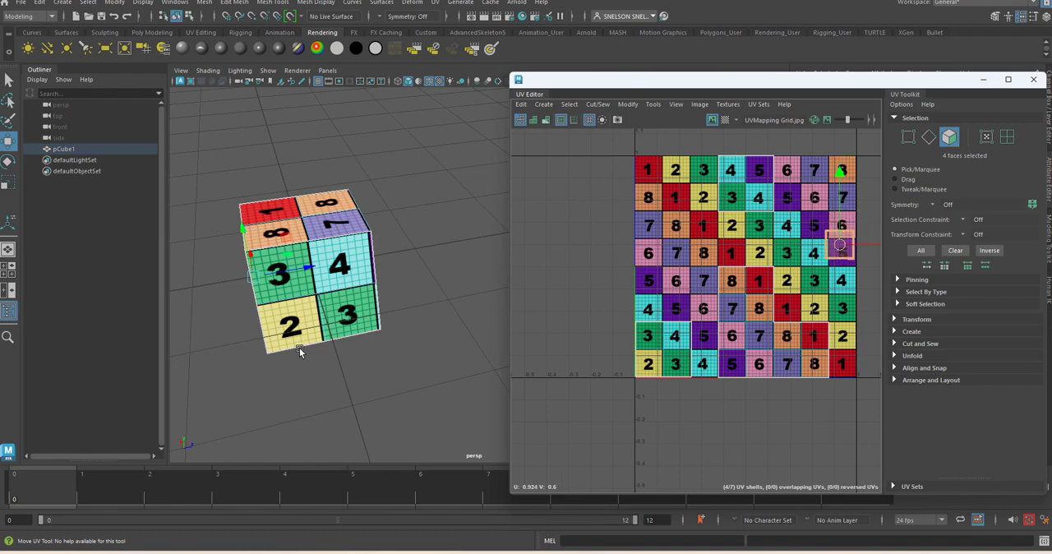
left_click_drag(300, 349, 366, 339, "alt")
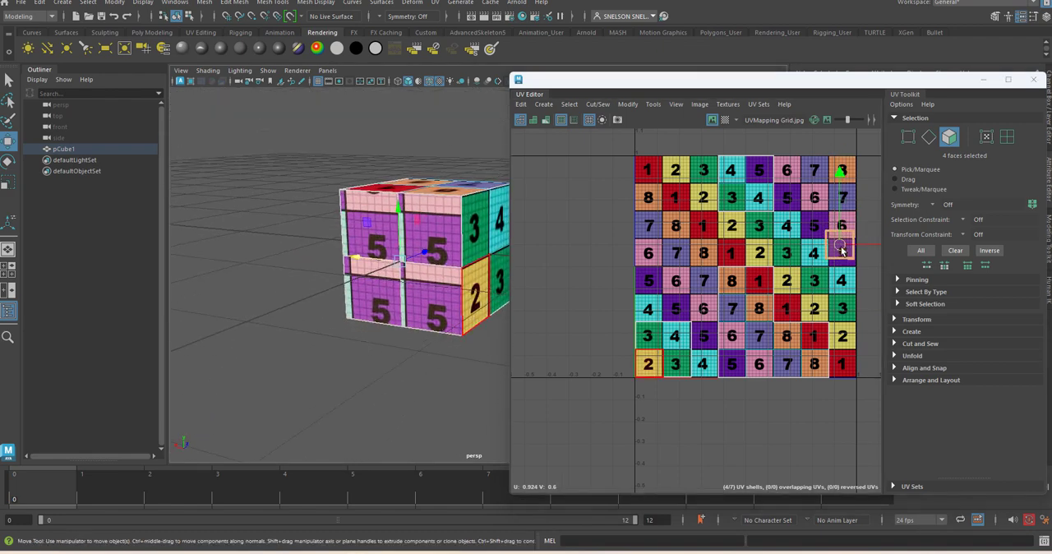
middle_click_drag(842, 251, 736, 261, "alt")
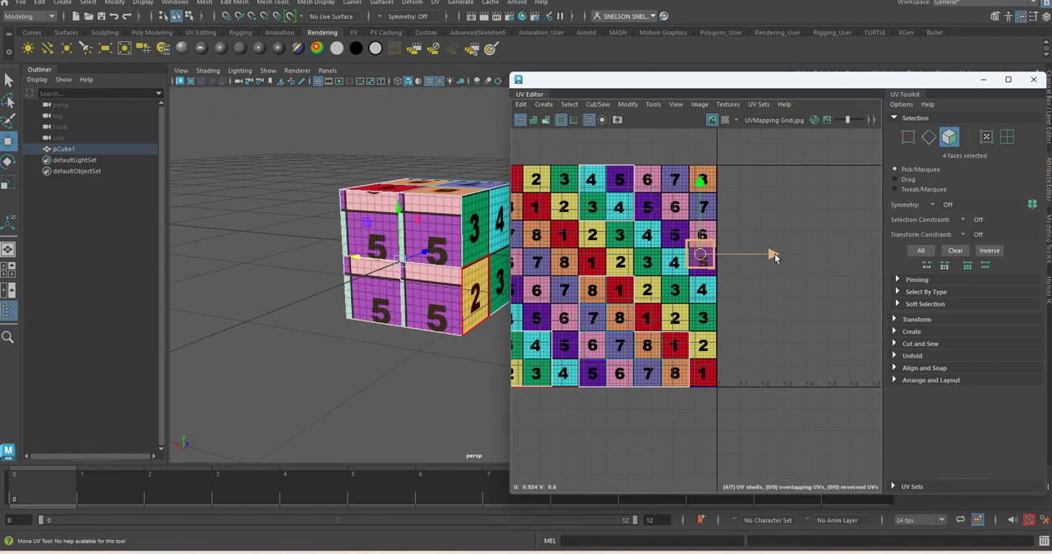
left_click_drag(774, 257, 820, 256)
Step: Place one of the stacked faces over the 5 square in the grid image's third row and check it on the cube
left_click(750, 259)
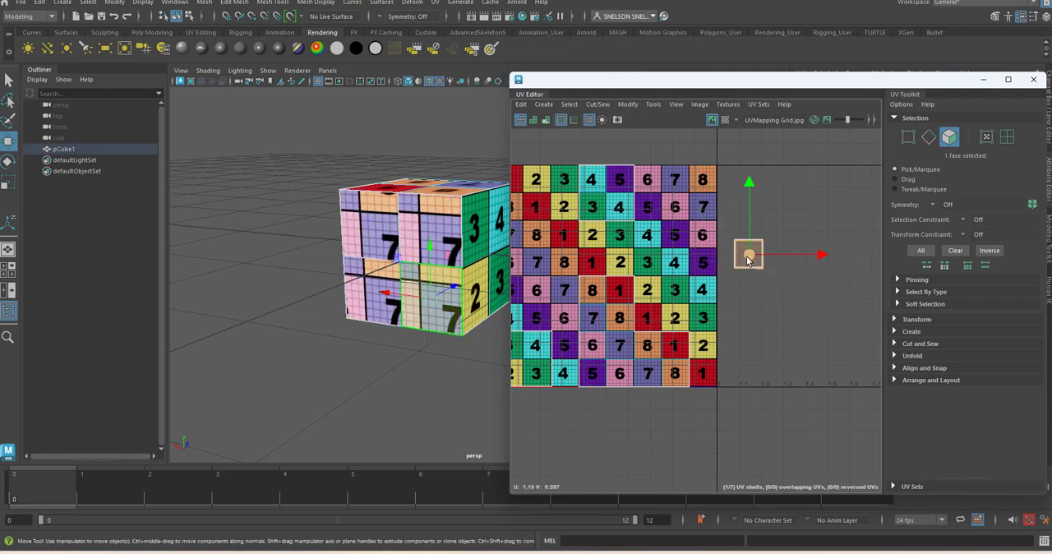
left_click_drag(748, 259, 673, 234)
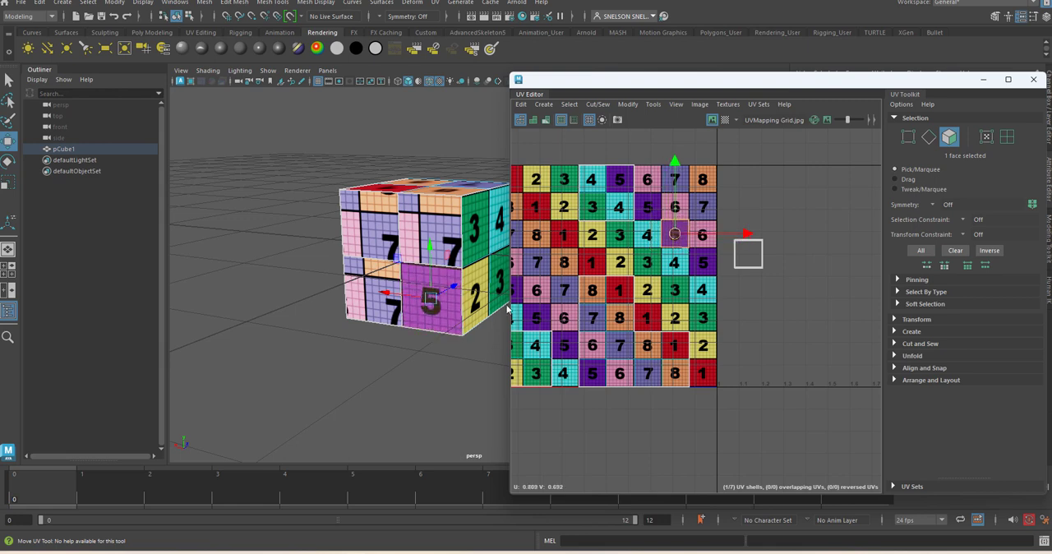
left_click_drag(439, 340, 440, 282, "alt")
right_click_drag(440, 282, 418, 290, "alt")
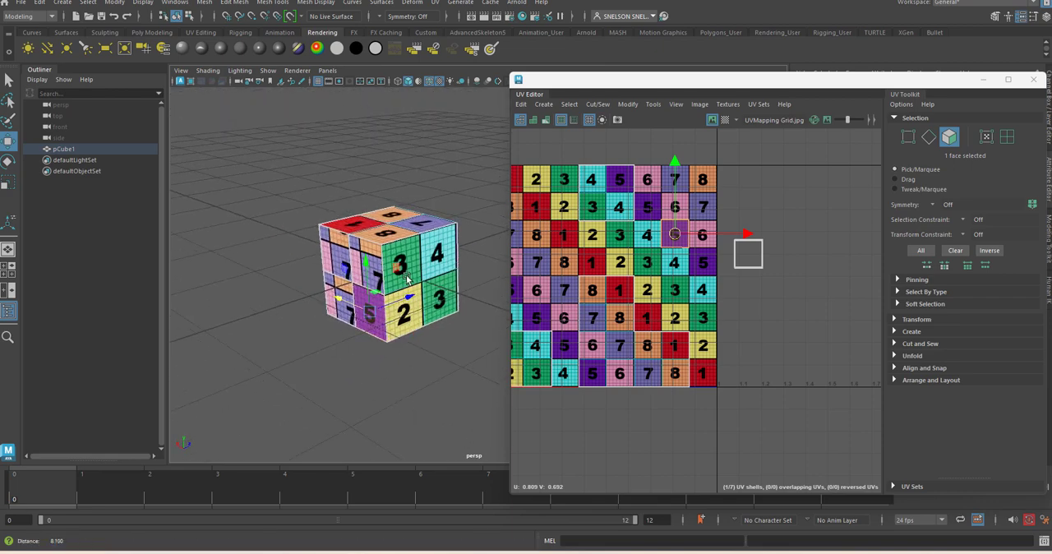
left_click_drag(418, 289, 406, 296, "alt")
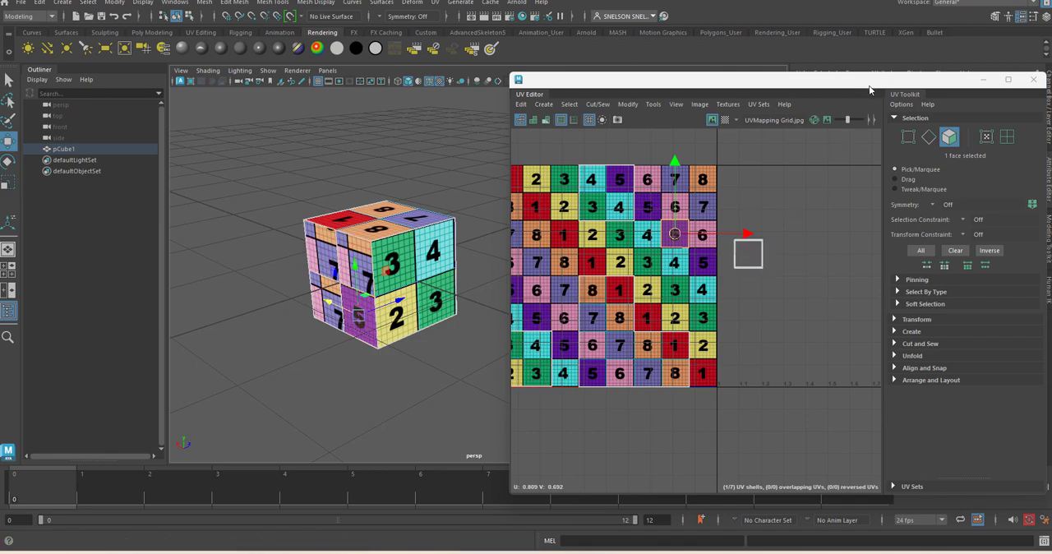
left_click(443, 336)
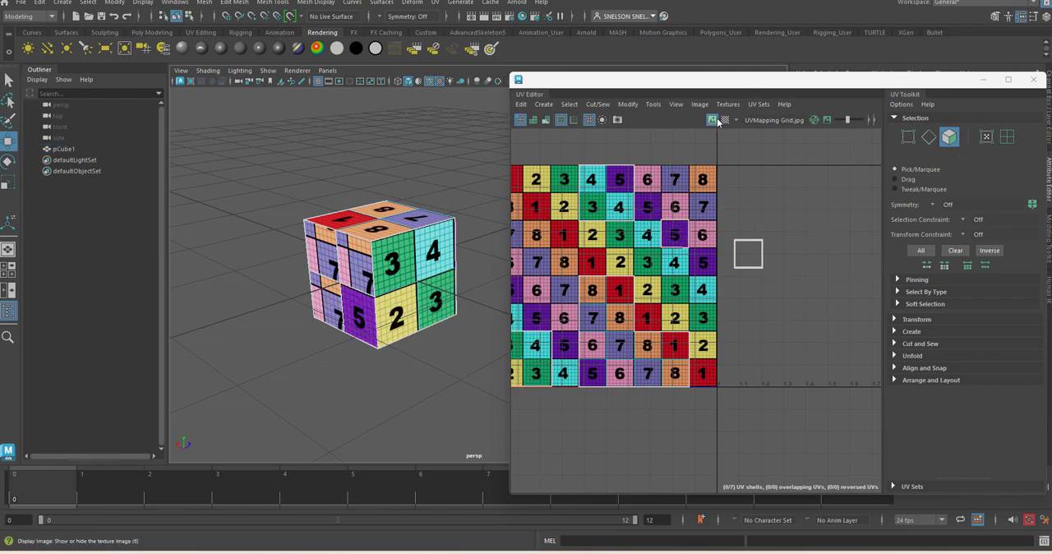
Step: Close the UV Editor and select the whole cube to display its Testcube material attributes
left_click(1033, 80)
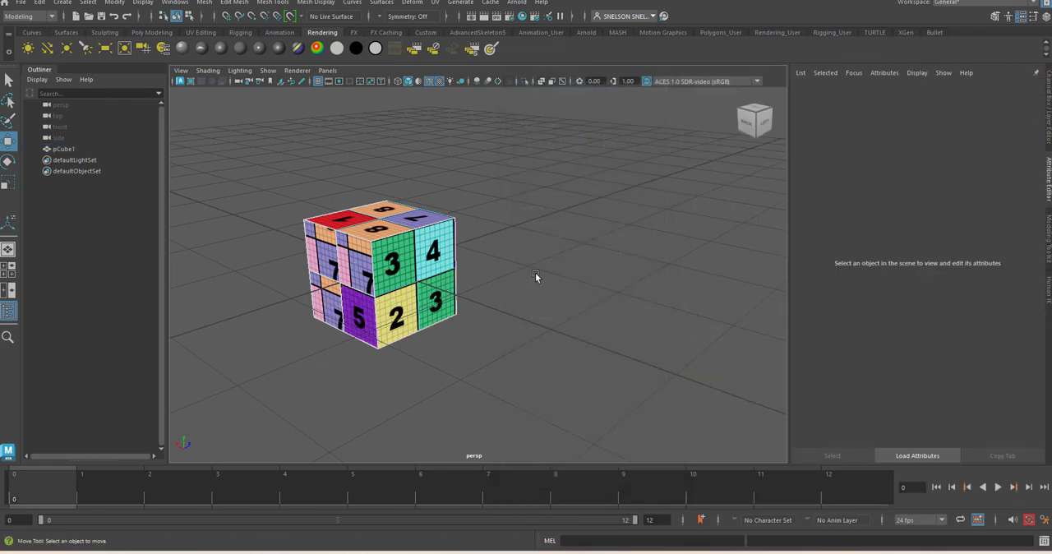
right_click_drag(376, 236, 440, 215)
left_click(409, 257)
left_click(541, 247)
left_click(442, 273)
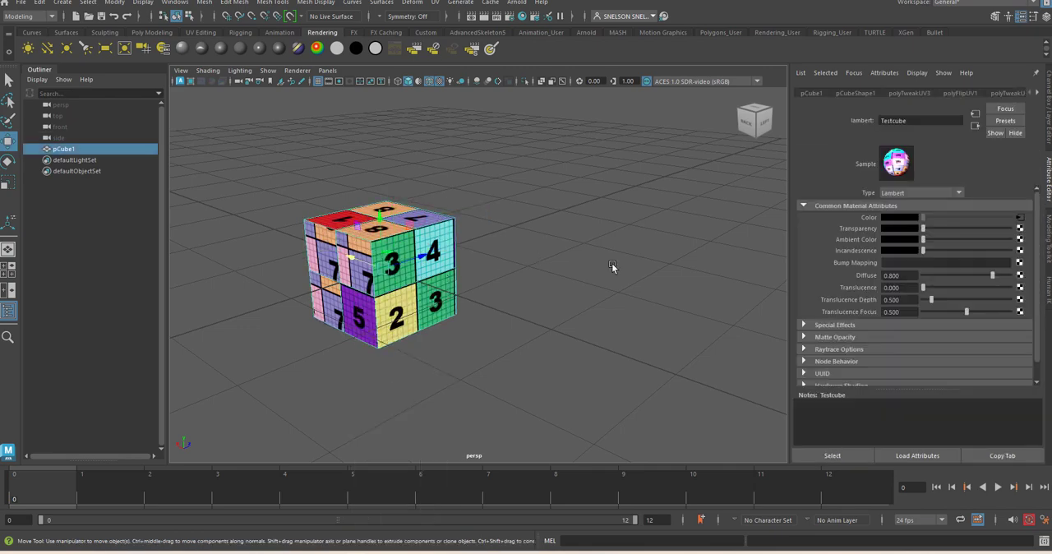
Step: Replace the image in the material's color file texture with CardboardBox.jpg from the Desktop
left_click(1019, 218)
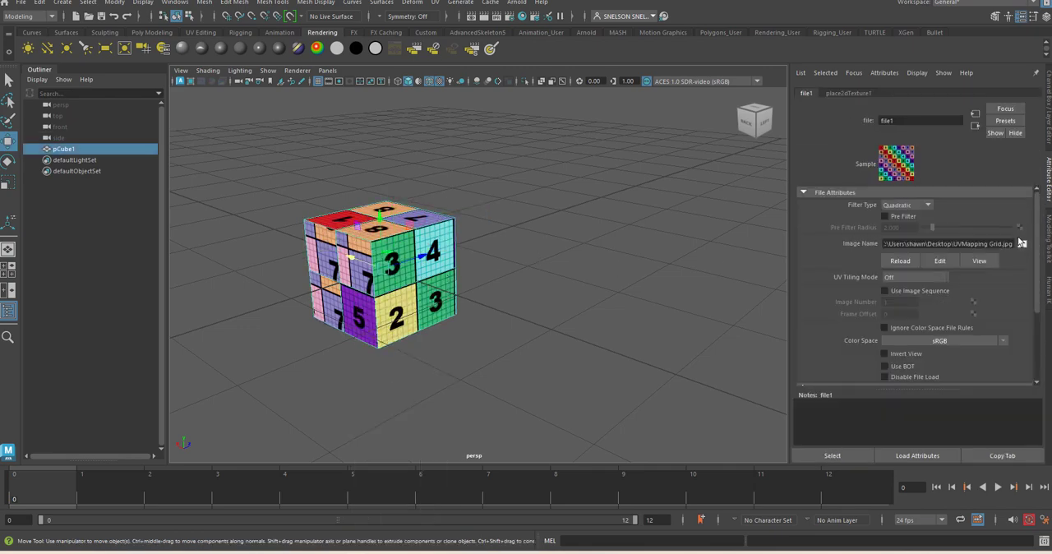
left_click(1021, 244)
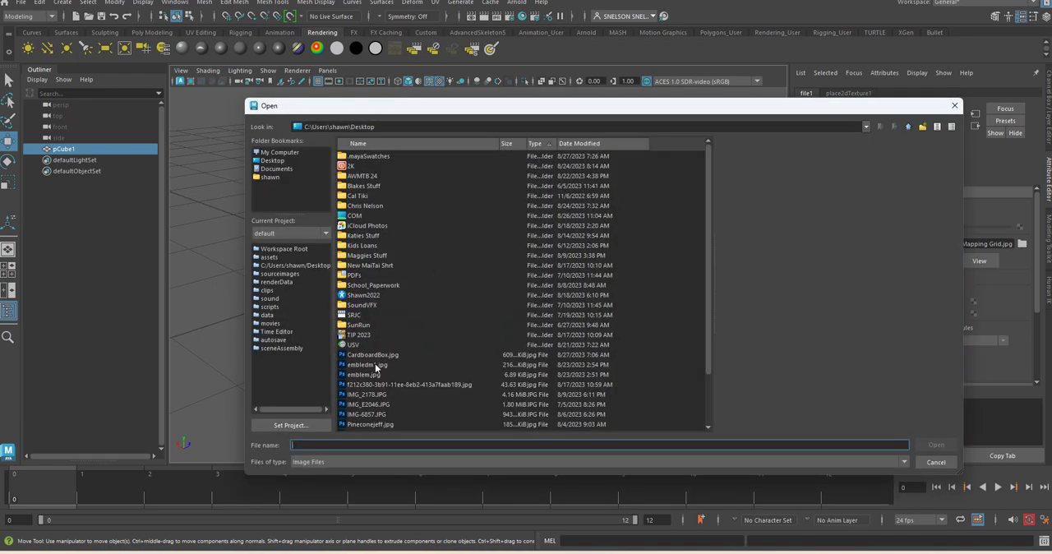
scroll(380, 386, "down", 2)
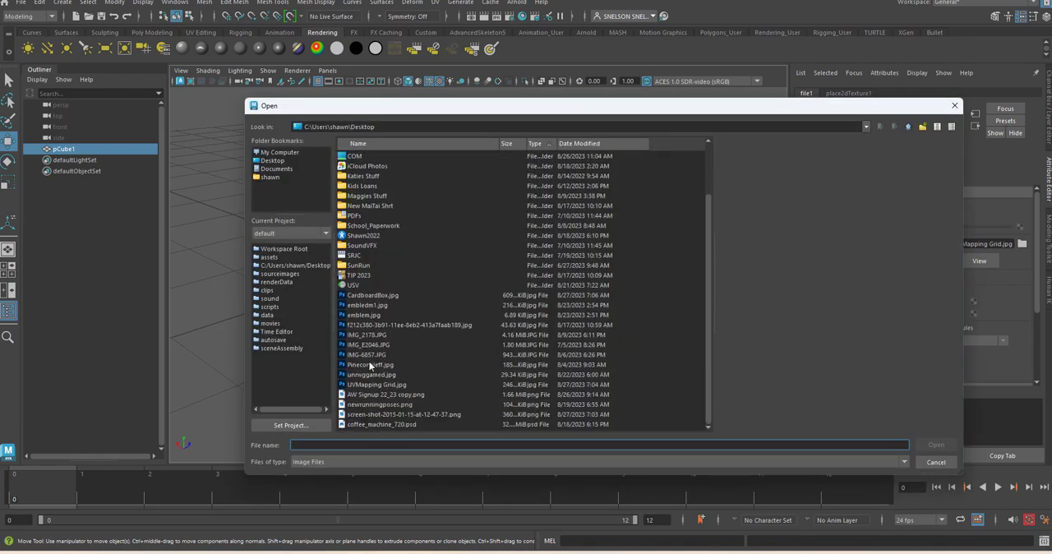
double_click(372, 295)
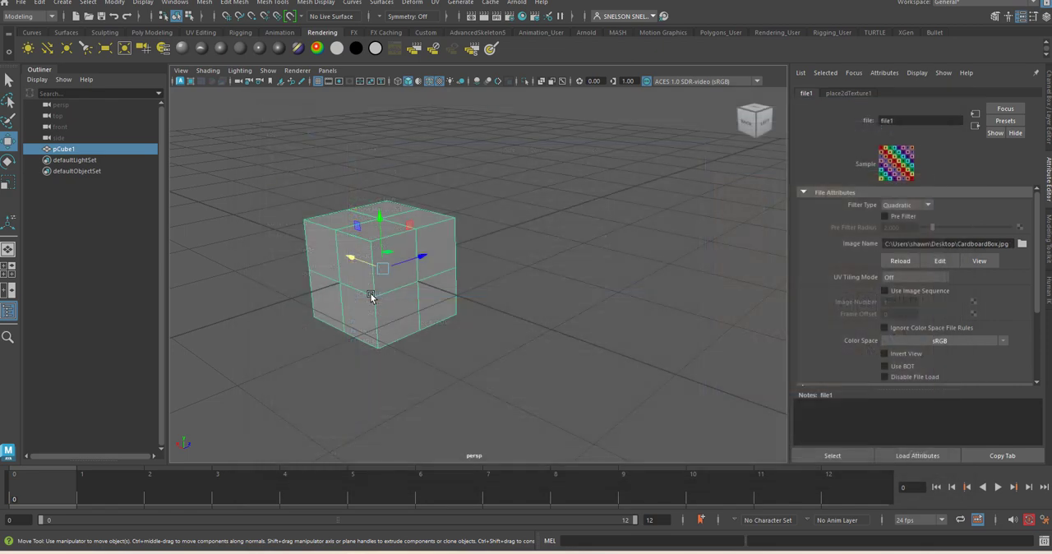
Step: Reselect the cube and examine how the cardboard texture falls on its different sides
left_click(518, 355)
left_click(426, 285)
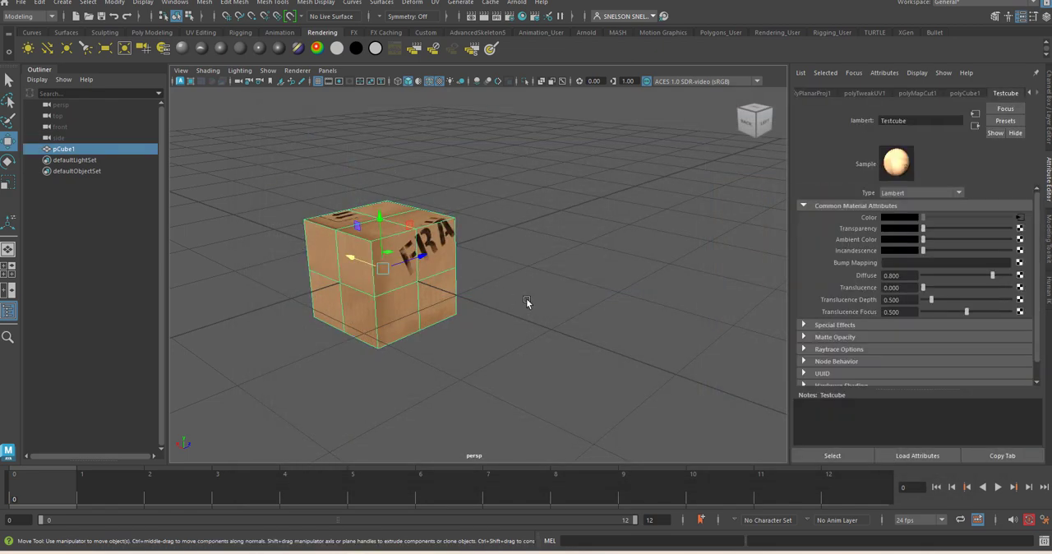
left_click_drag(528, 263, 559, 239, "alt")
left_click_drag(649, 249, 606, 231, "alt")
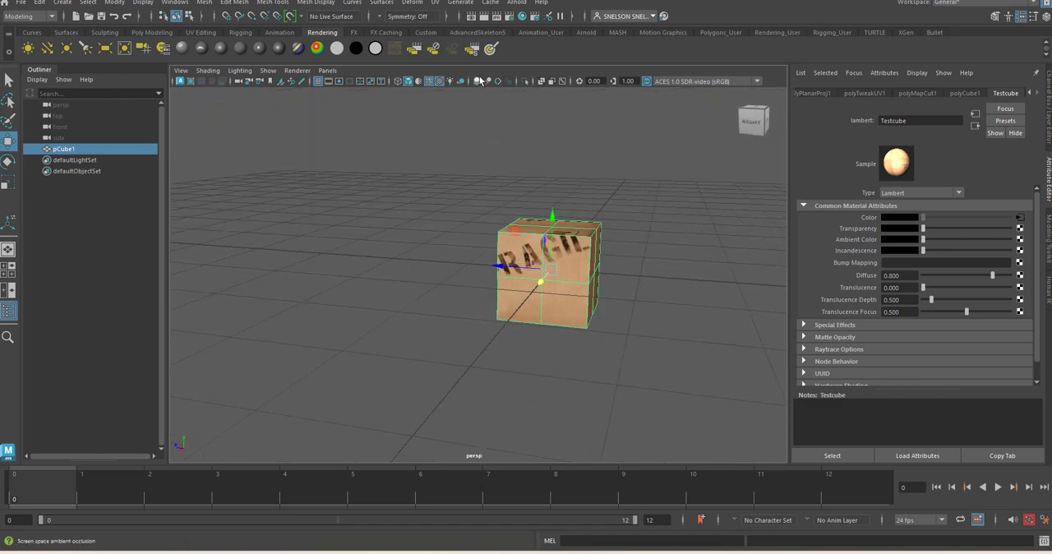
Step: Examine the cube's UV layout over the cardboard image in the UV Editor, close the editor, and deselect the cube
left_click(435, 3)
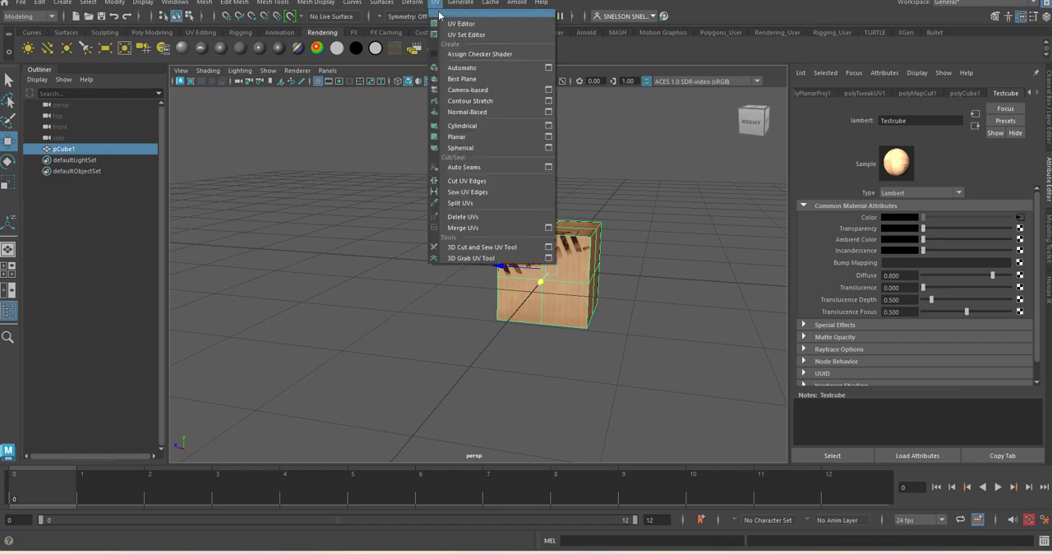
left_click(465, 24)
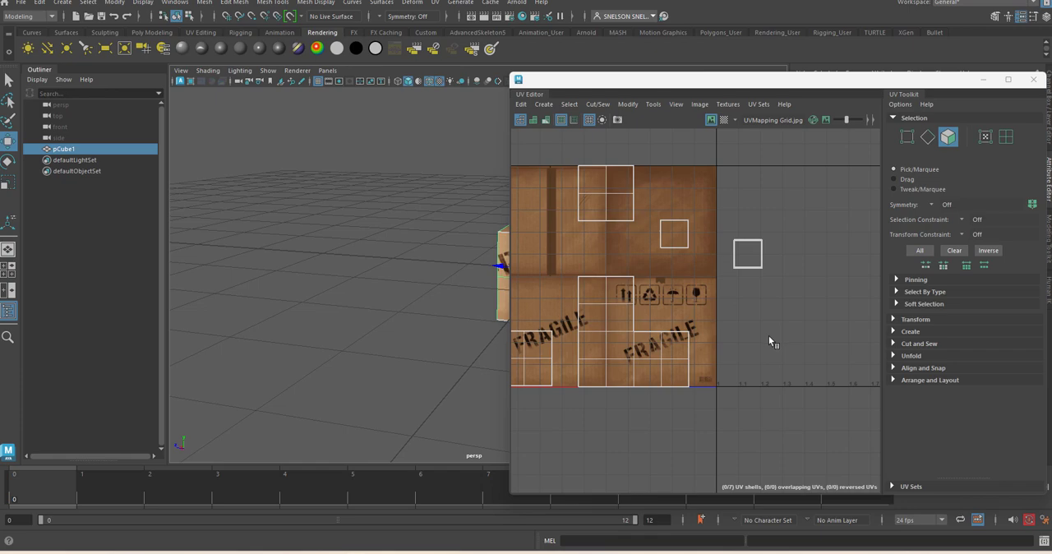
left_click(1033, 79)
left_click(469, 282)
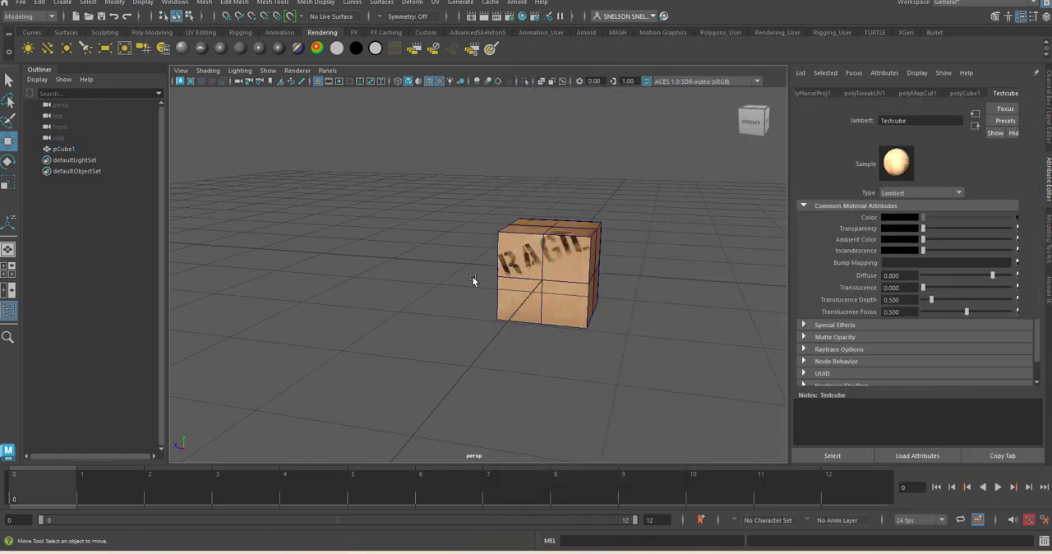
Step: Select the four faces on the cube's right side and apply a planar UV projection fitted to the bounding box from the X axis
left_click(563, 263)
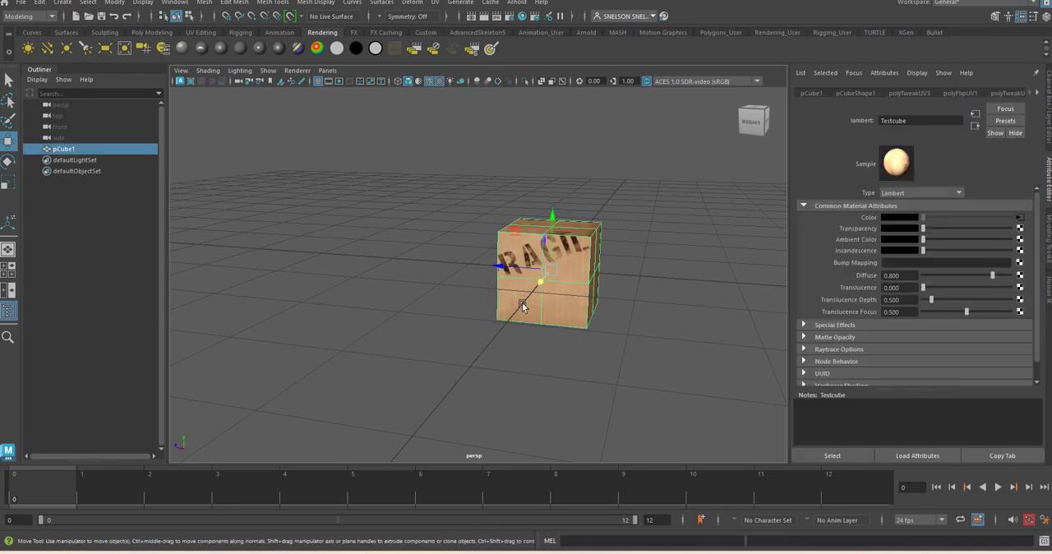
right_click_drag(552, 308, 553, 267)
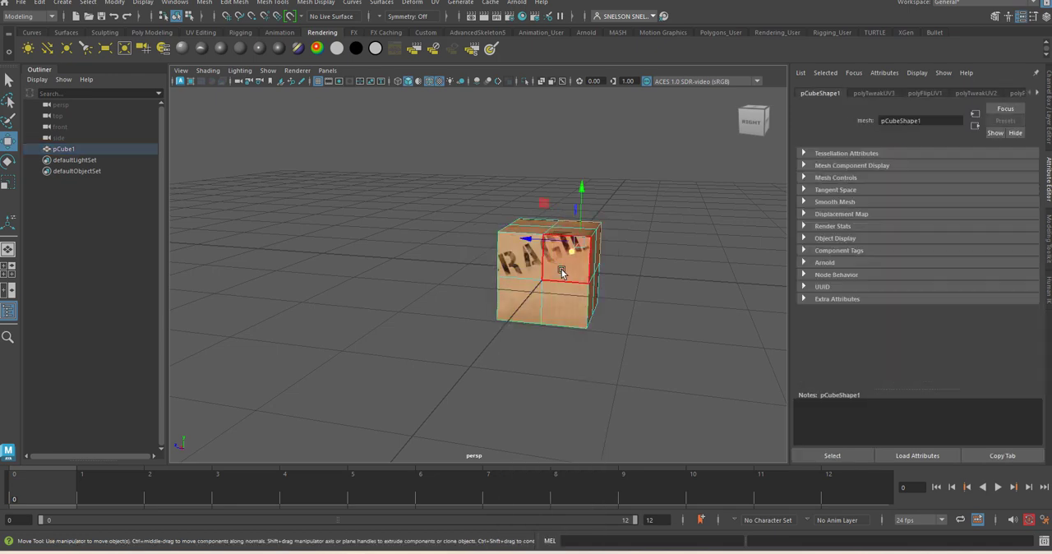
left_click(561, 268)
left_click_drag(529, 260, 528, 262, "shift")
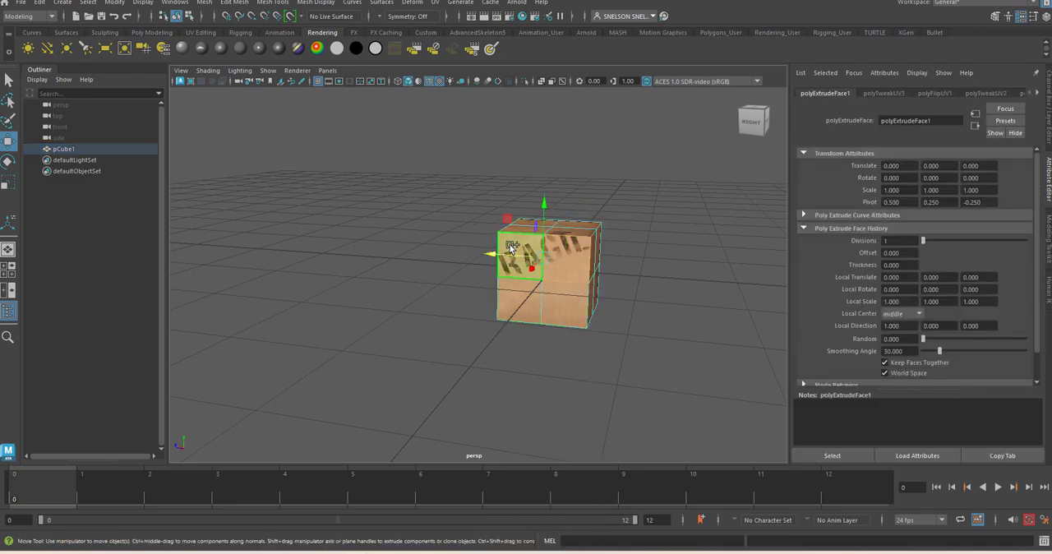
left_click_drag(650, 239, 631, 238, "alt")
left_click_drag(604, 160, 526, 98, "alt")
left_click(435, 3)
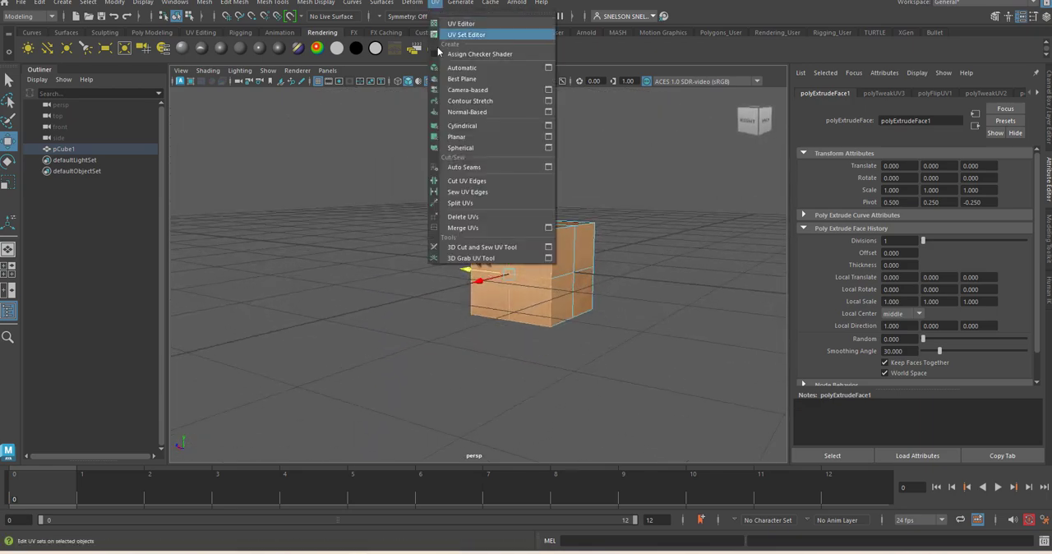
left_click(549, 137)
left_click_drag(613, 127, 310, 125)
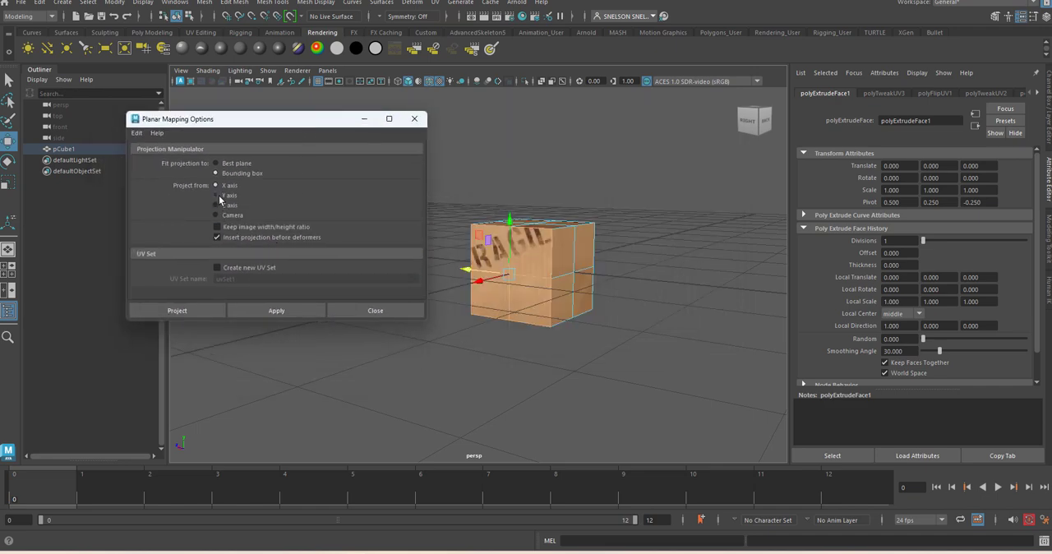
left_click(298, 312)
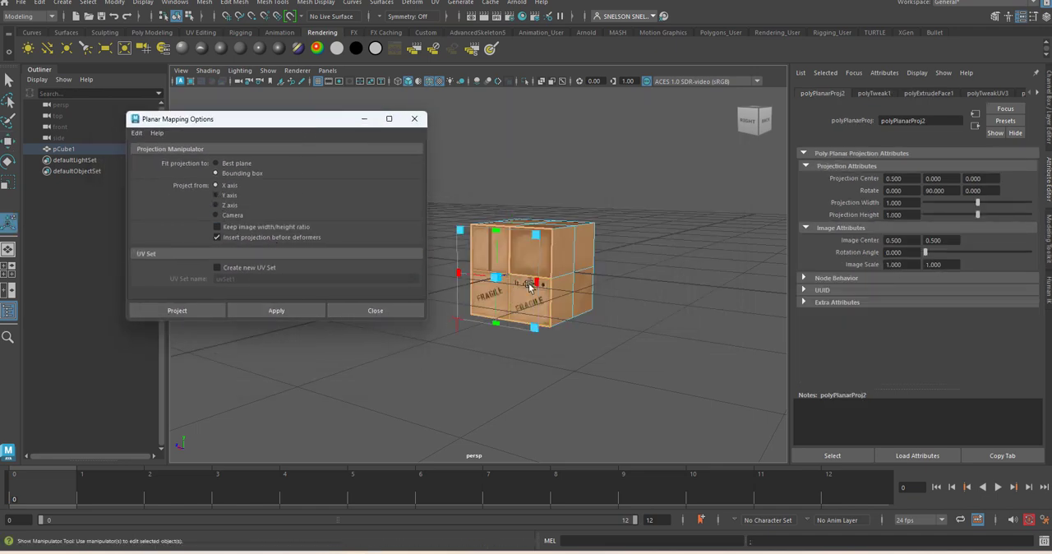
Step: Select the four faces on the cube's left side and apply the X-axis planar projection to them
left_click_drag(530, 286, 553, 325, "alt")
right_click_drag(534, 246, 615, 339, "alt")
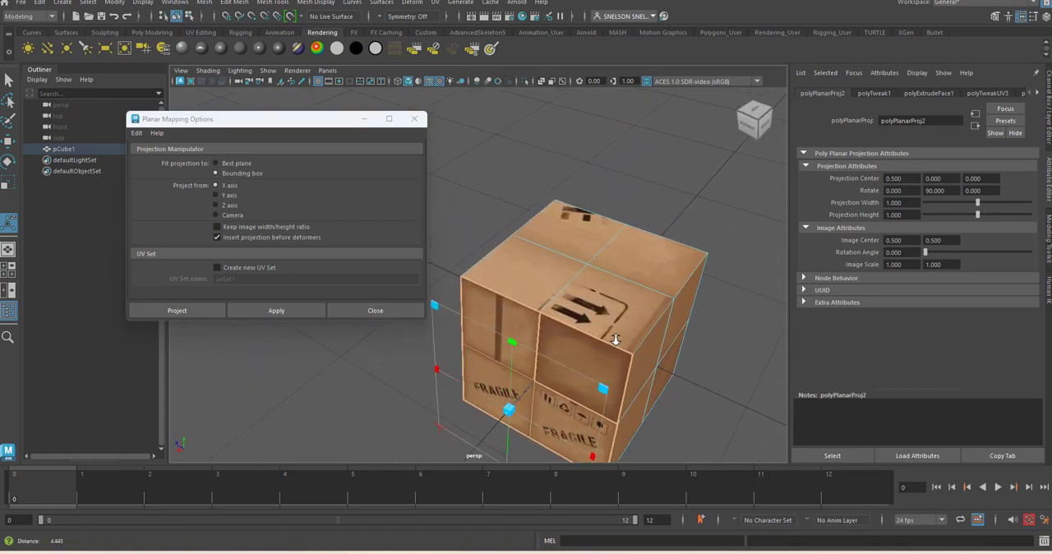
left_click_drag(616, 340, 470, 327, "alt")
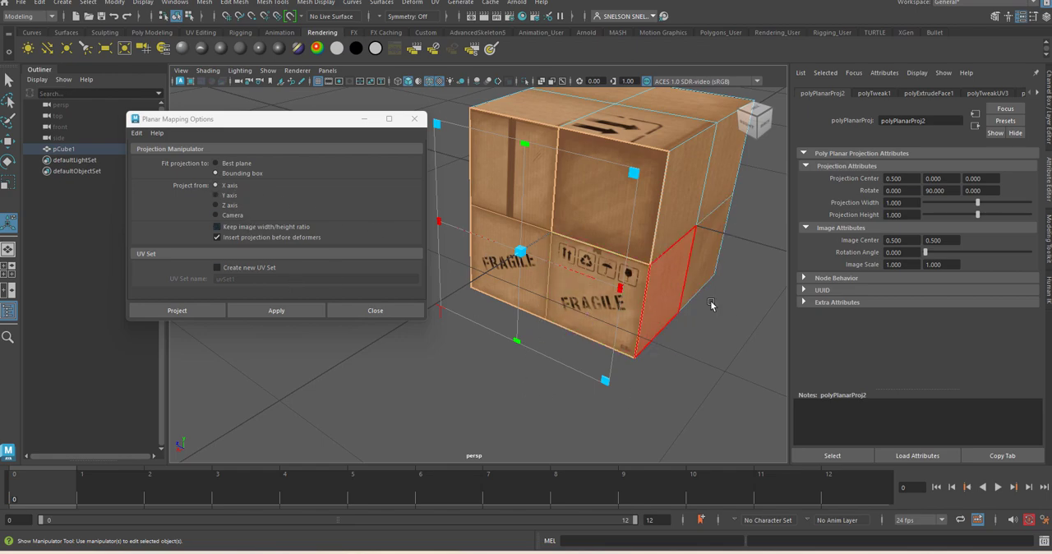
left_click_drag(543, 271, 586, 220, "alt")
left_click(586, 220)
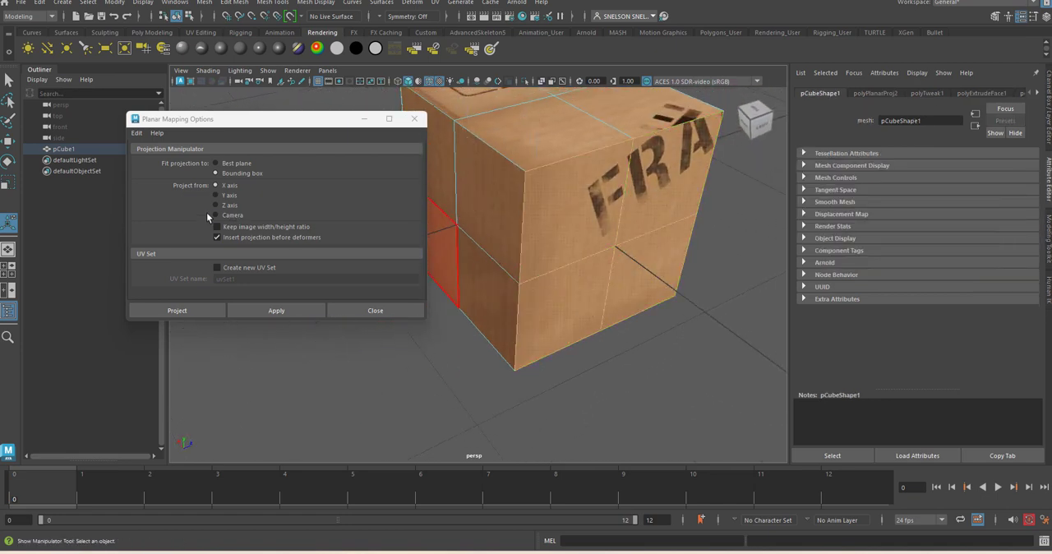
left_click(277, 310)
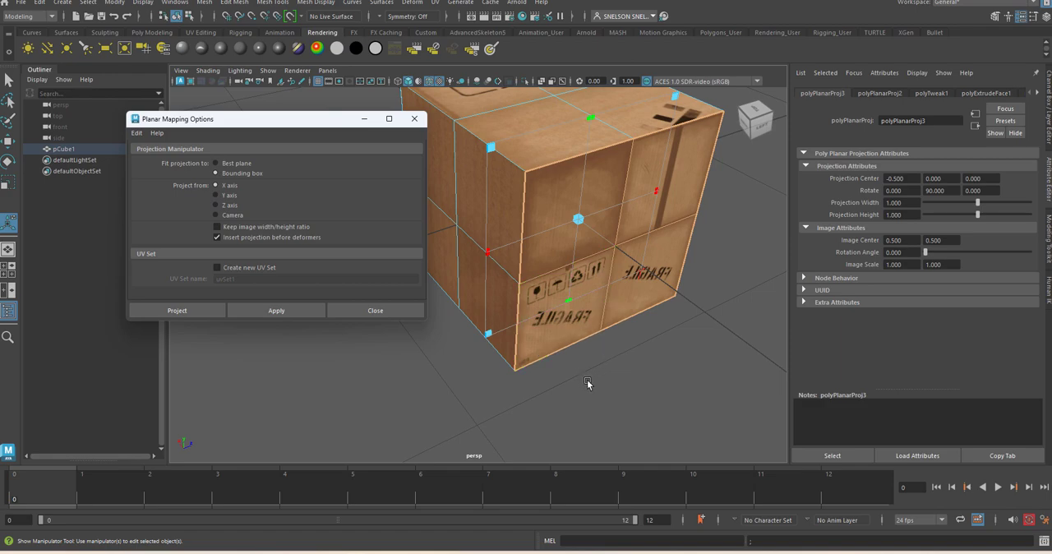
Step: Select the faces on the cube's back side and apply a planar projection from the Z axis
left_click_drag(586, 380, 652, 374, "alt")
left_click(521, 134)
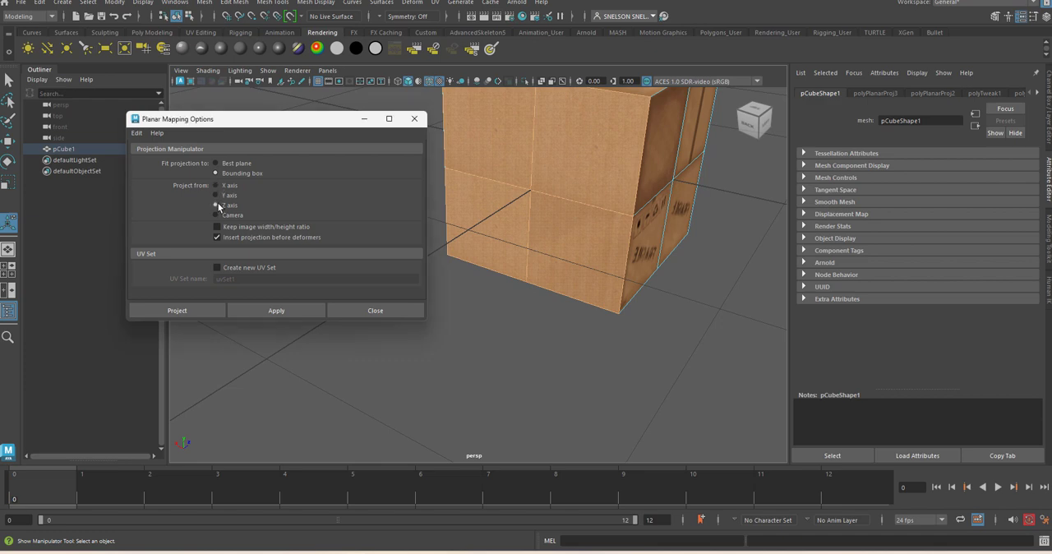
left_click(277, 310)
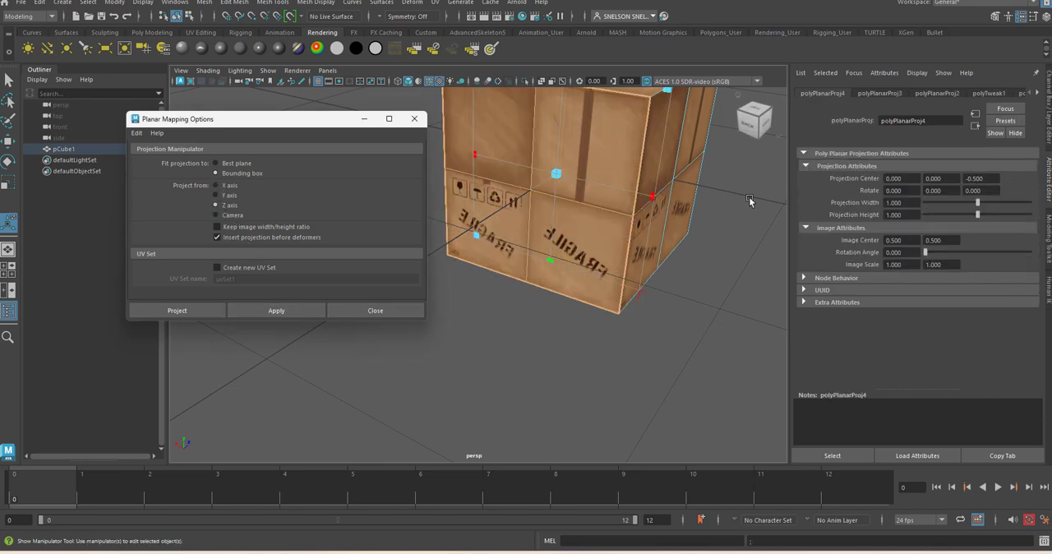
Step: Select the four faces on the cube's front side and apply the Z-axis planar projection to them
left_click_drag(641, 198, 707, 221, "alt")
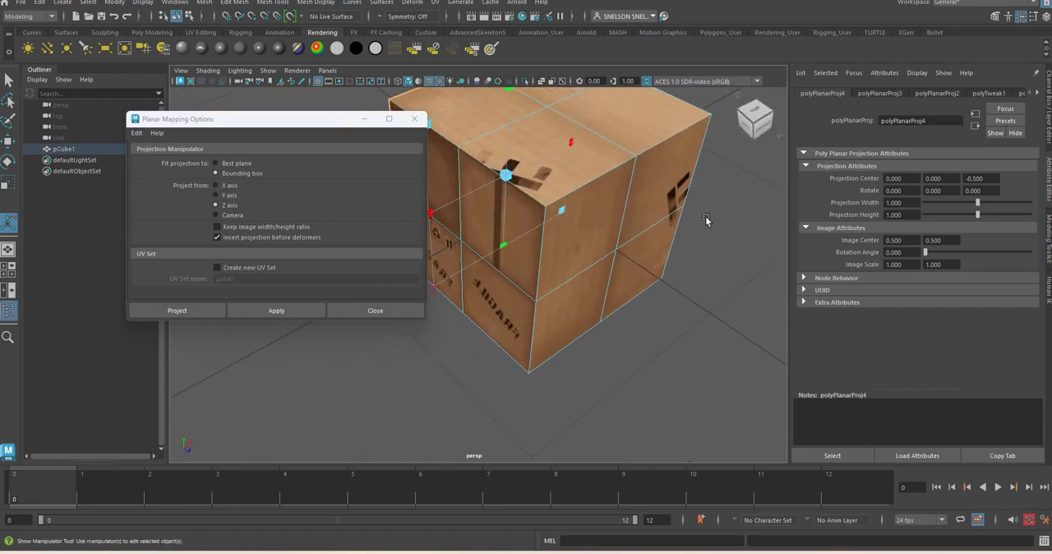
left_click(566, 233)
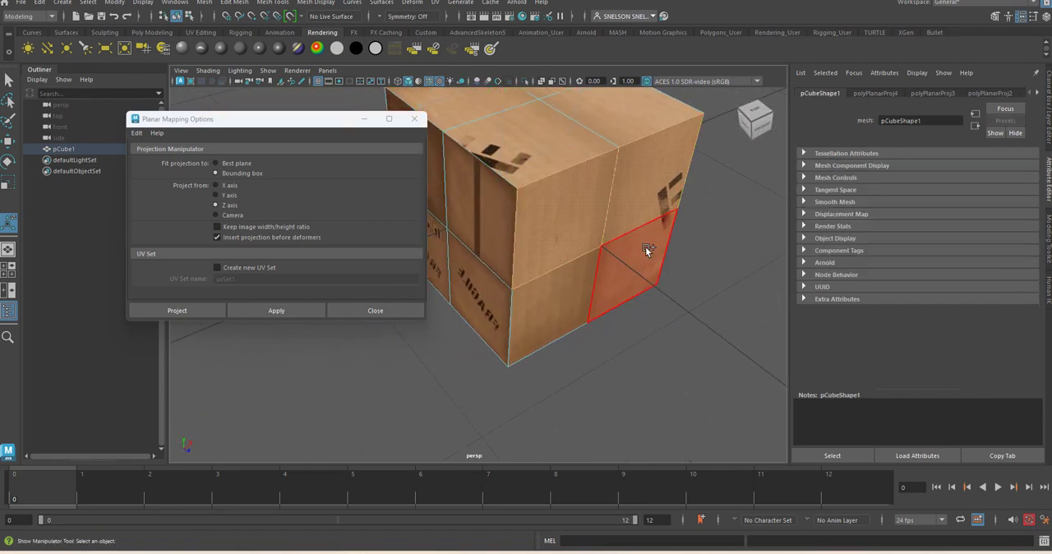
left_click(572, 277)
left_click(454, 277, "shift")
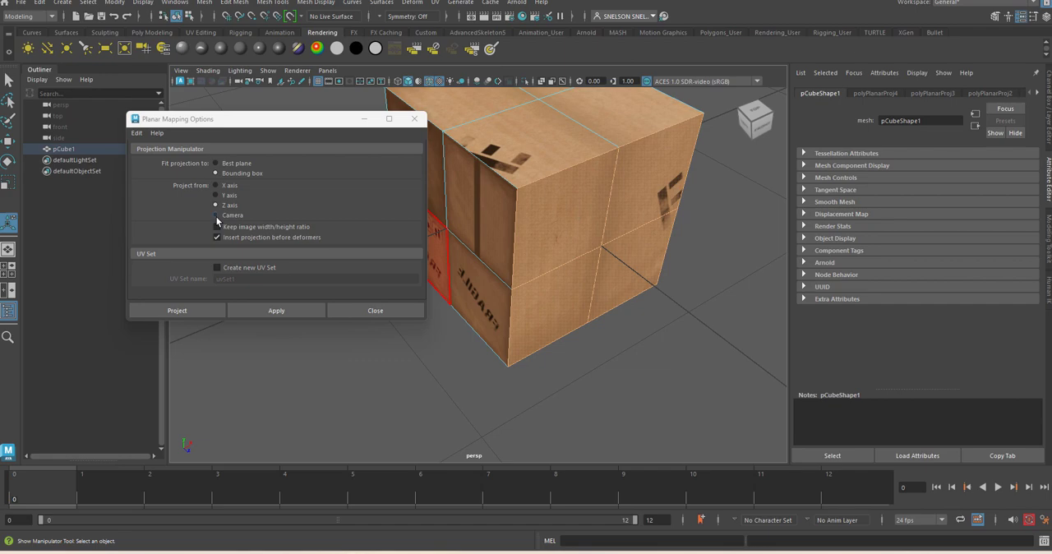
left_click(276, 310)
Step: Select the four faces on the cube's underside and apply a planar projection from the Y axis
left_click_drag(472, 367, 469, 295, "alt")
left_click(507, 156)
left_click(490, 186, "shift")
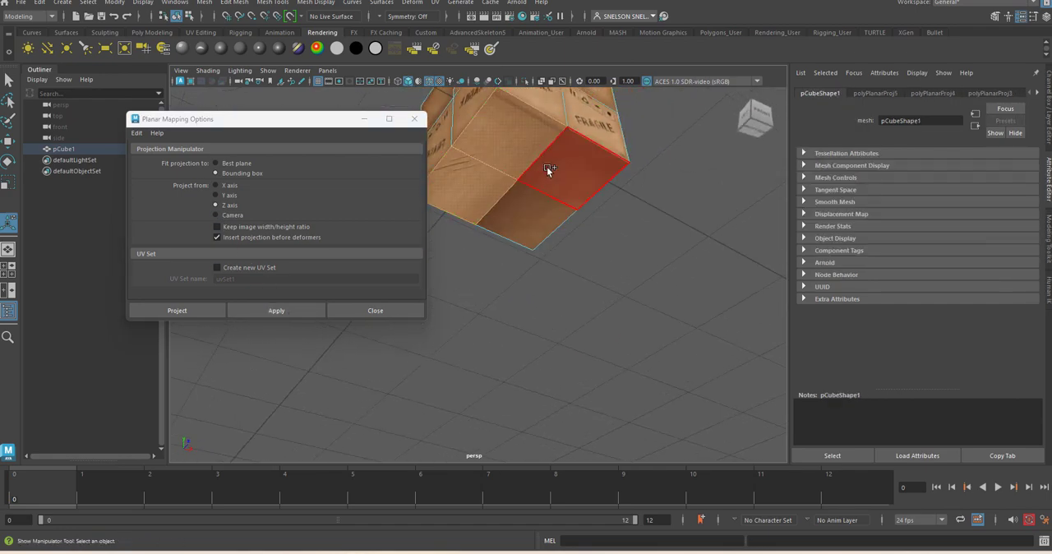
left_click(546, 167, "shift")
left_click(529, 204, "shift")
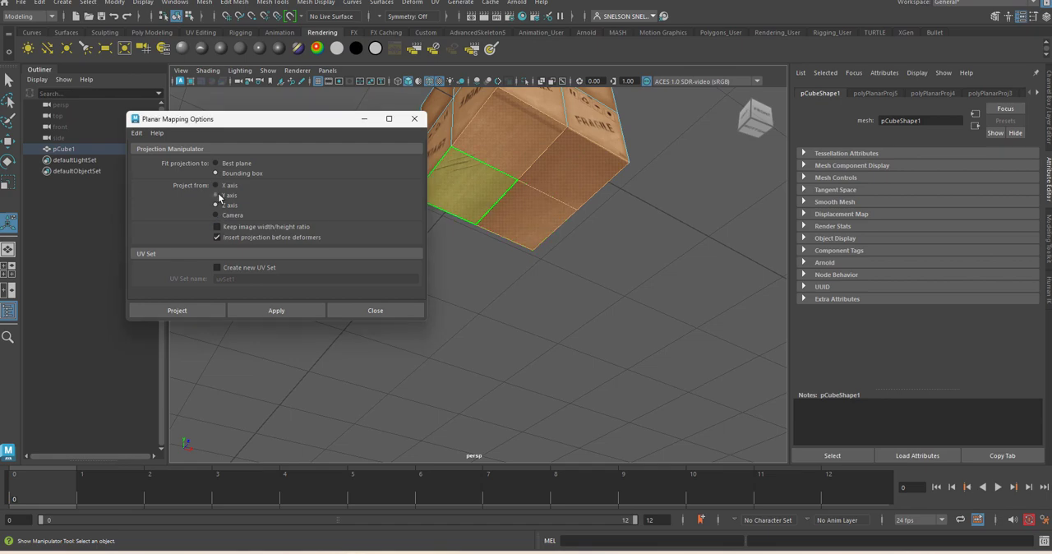
left_click(284, 310)
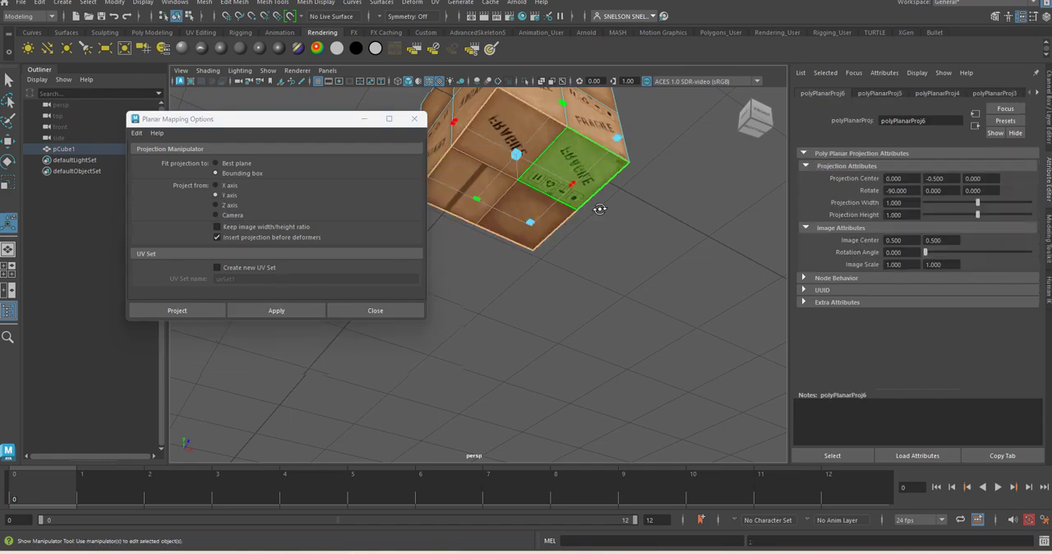
Step: Apply the Y-axis planar projection to the four faces on the cube's top, deselect them, and close the planar mapping options
left_click_drag(506, 235, 558, 345, "alt")
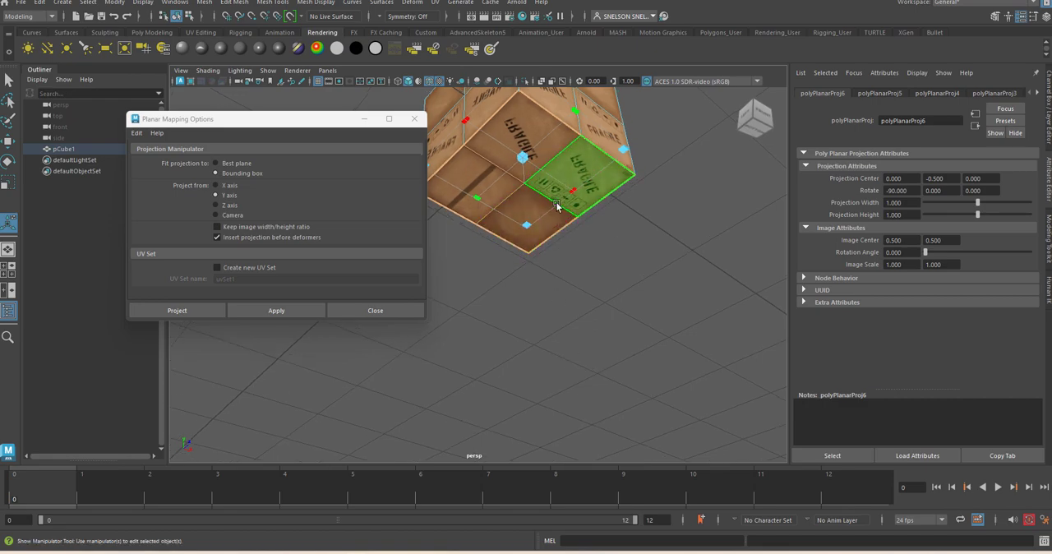
left_click_drag(559, 206, 573, 282, "alt")
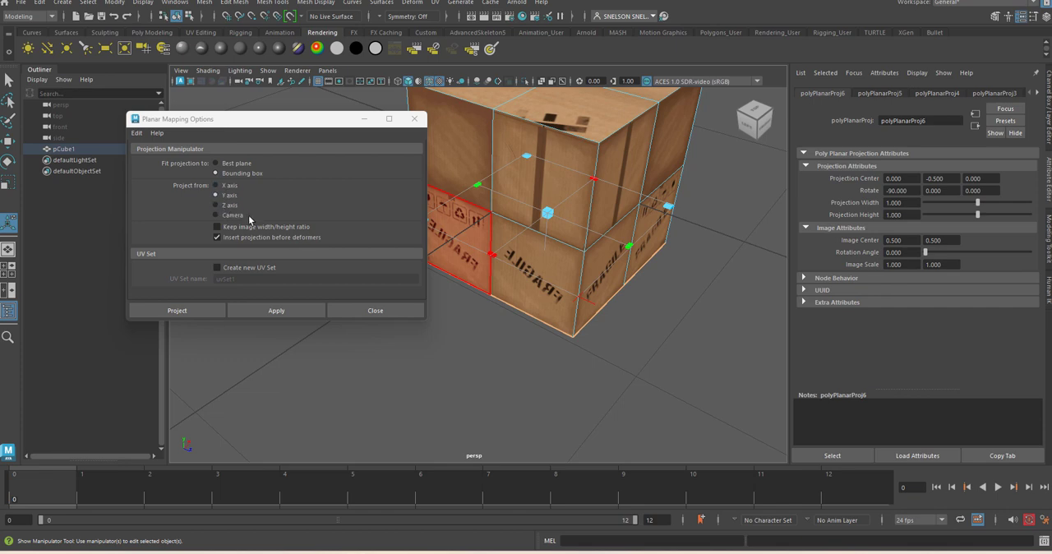
middle_click_drag(551, 237, 578, 355, "alt")
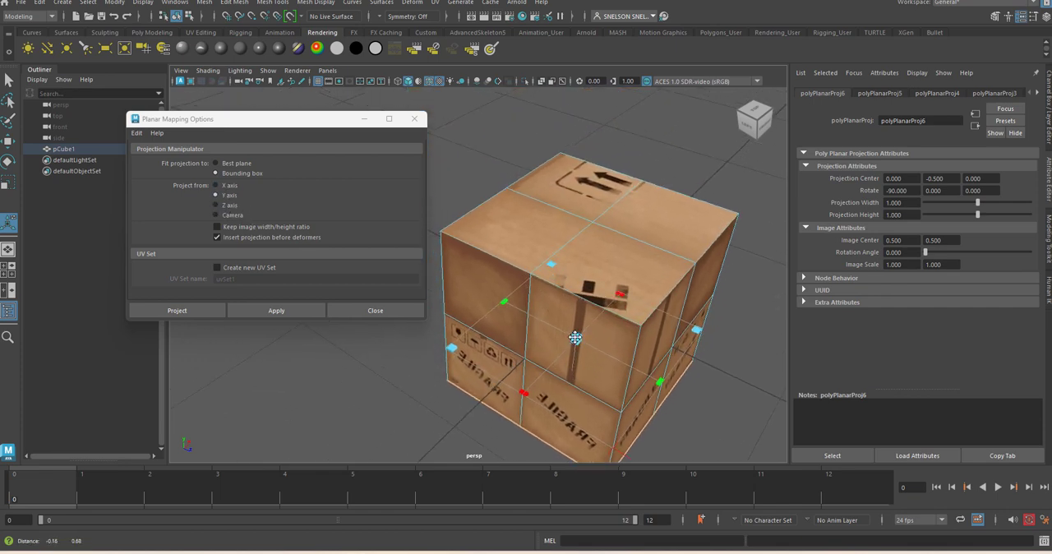
left_click(532, 246)
left_click(563, 189, "shift")
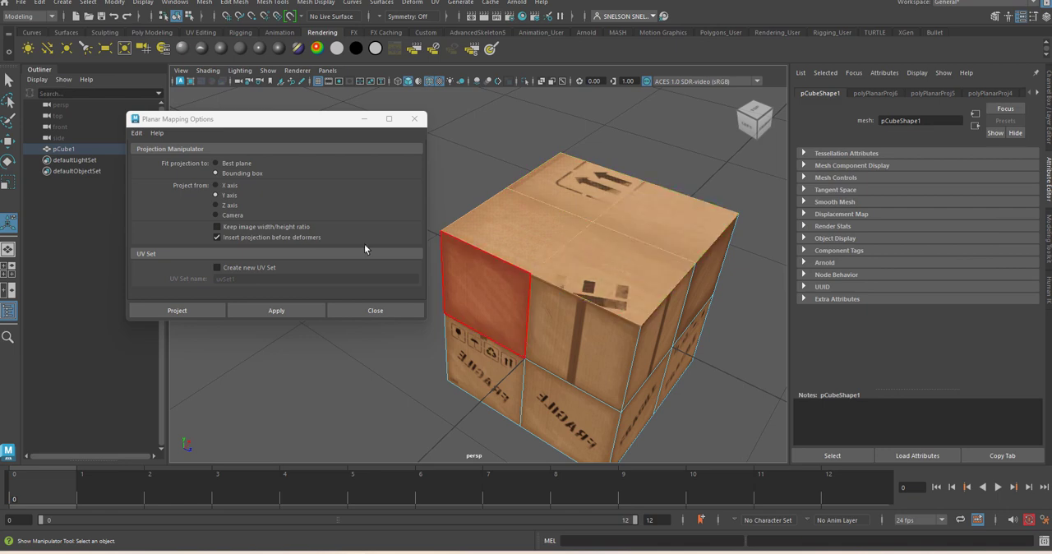
left_click(477, 173)
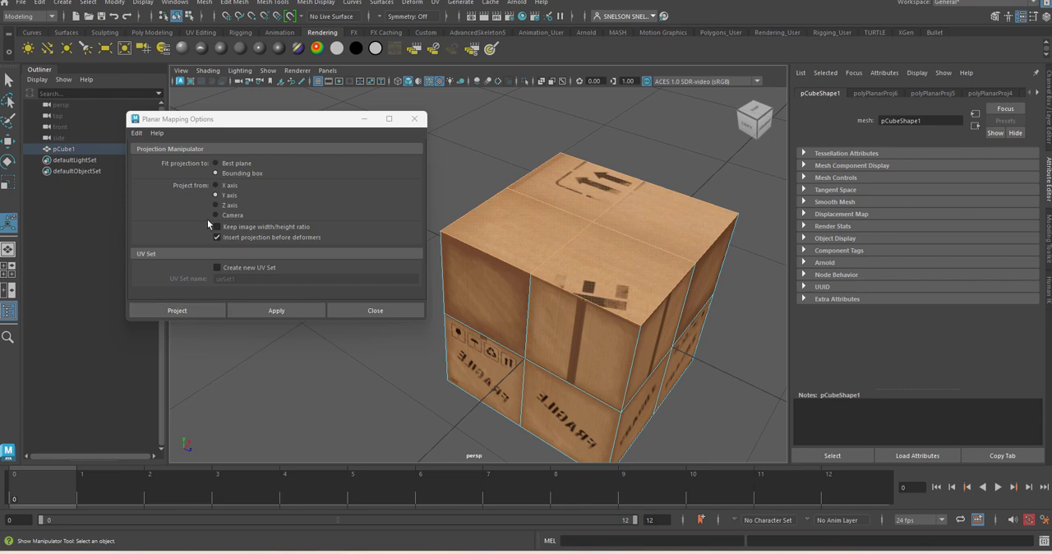
left_click(276, 310)
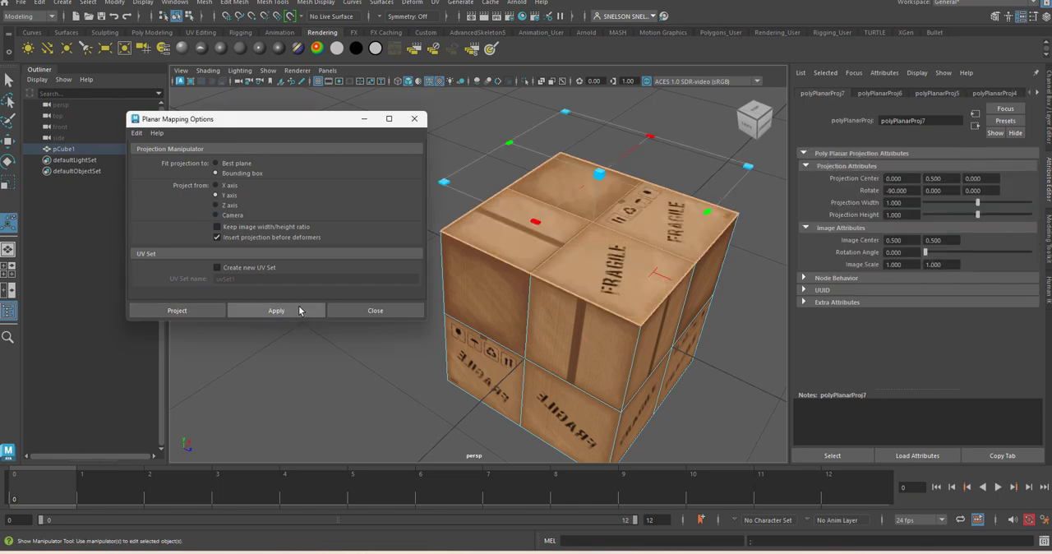
left_click(451, 123)
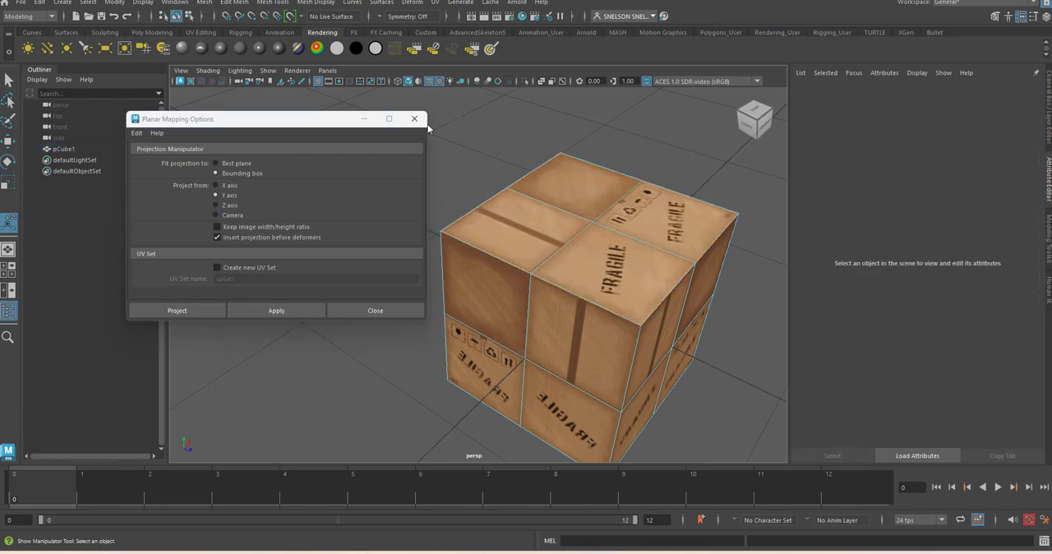
left_click(392, 309)
Step: Open the UV Editor and examine the cube's projected UVs over the CardboardBox.jpg image
left_click_drag(629, 218, 485, 284, "alt")
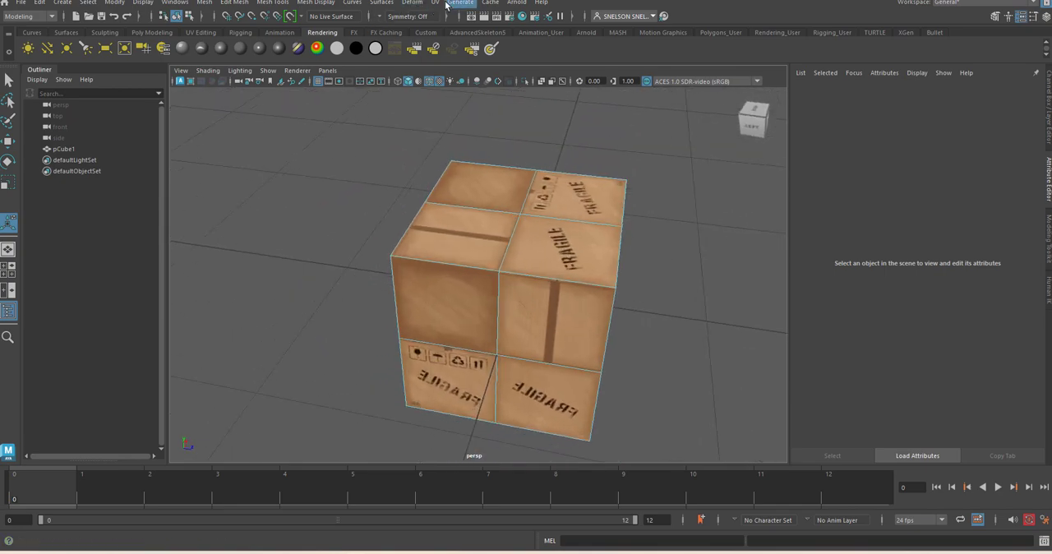
left_click(435, 4)
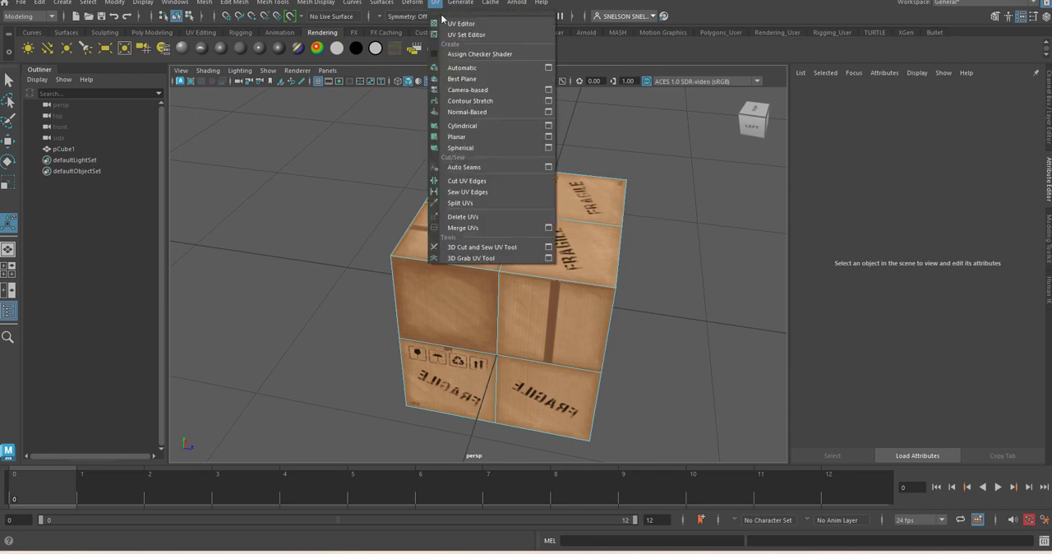
left_click(462, 24)
scroll(648, 256, "down", 2)
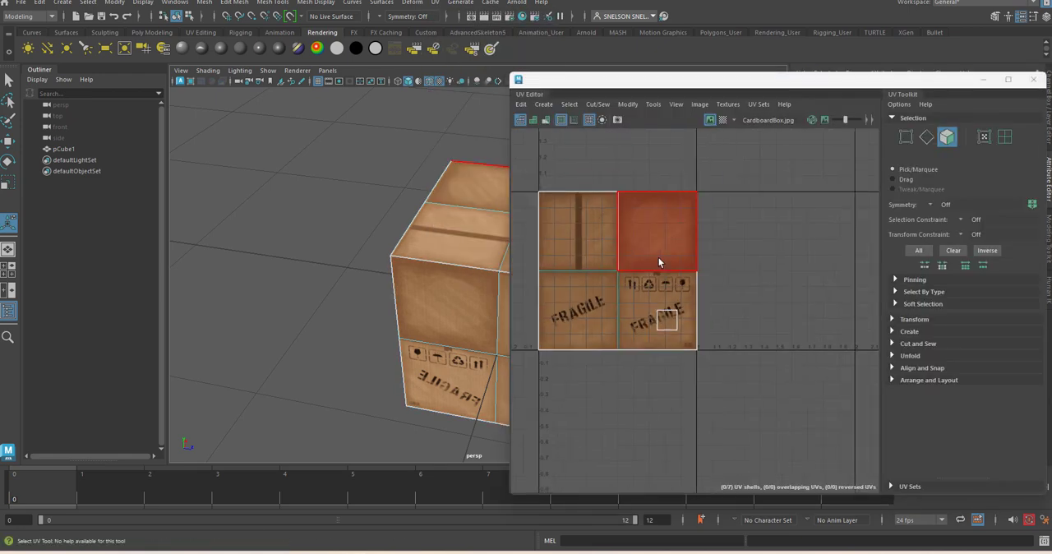
middle_click_drag(705, 331, 764, 310, "alt")
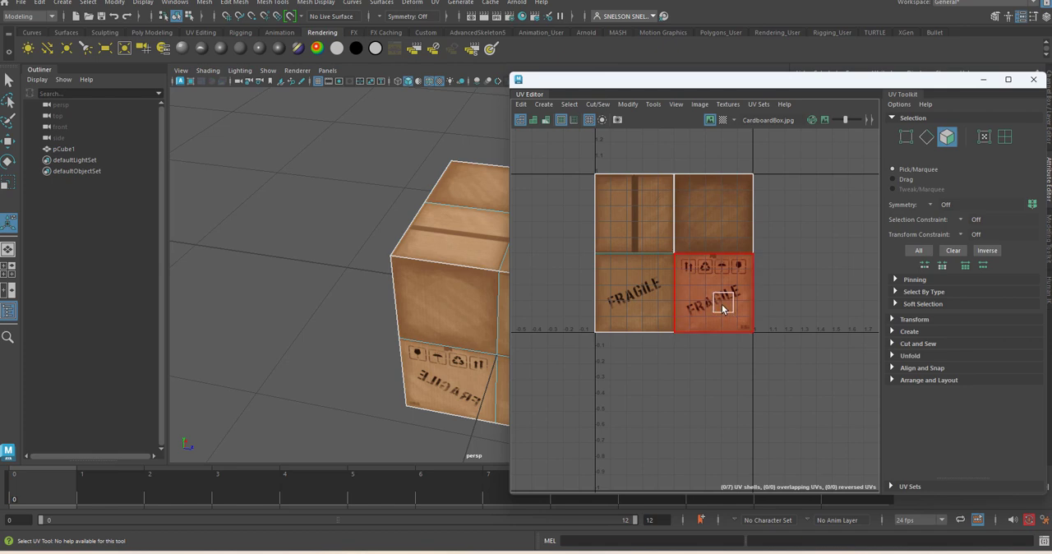
Step: Select the six stacked faces on the layout's tape-strip quarter, shift their UVs partly outside the image, and undo the move
left_click(631, 210)
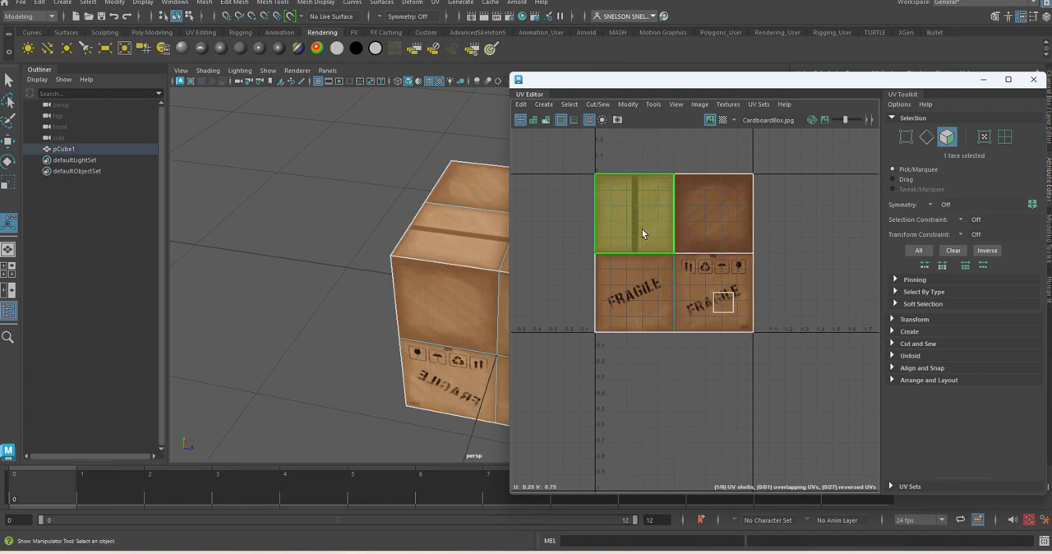
left_click_drag(636, 217, 623, 222)
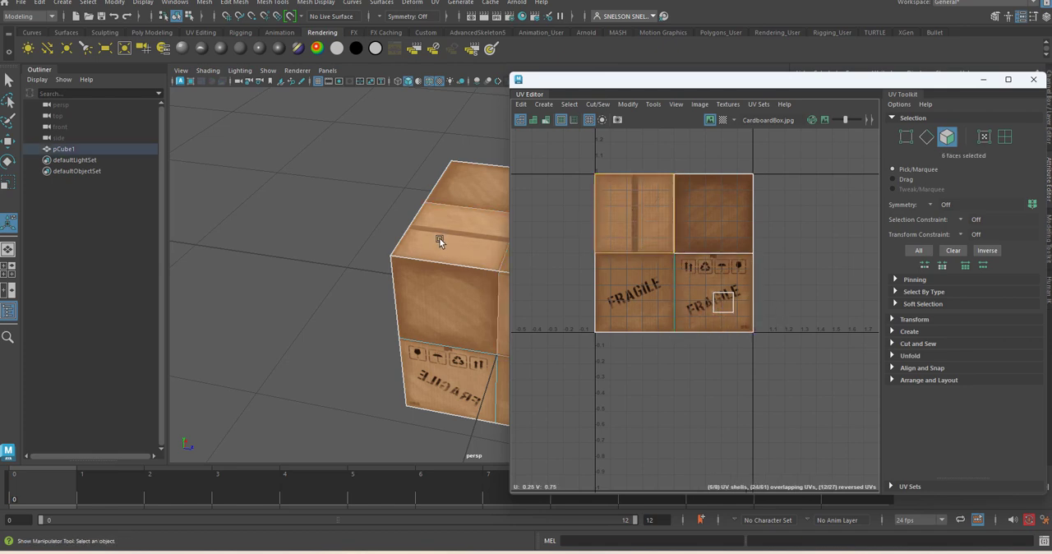
middle_click_drag(439, 238, 299, 214, "alt")
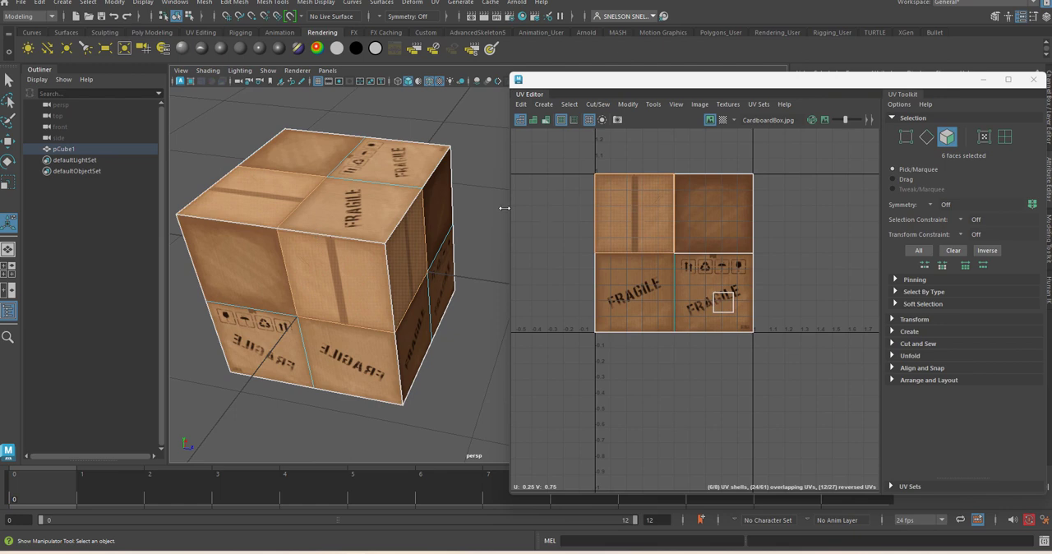
right_click_drag(626, 211, 626, 241)
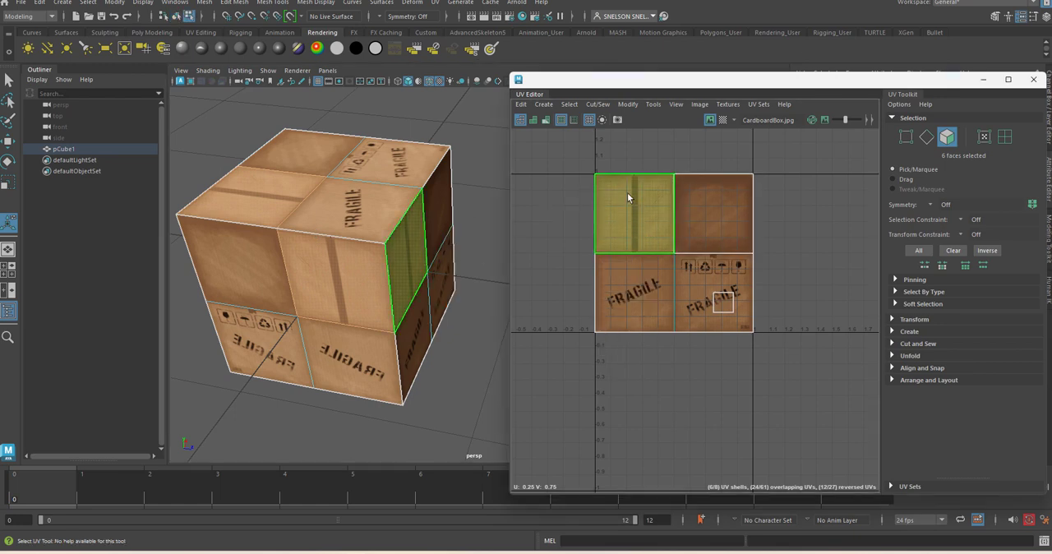
left_click_drag(633, 214, 565, 213)
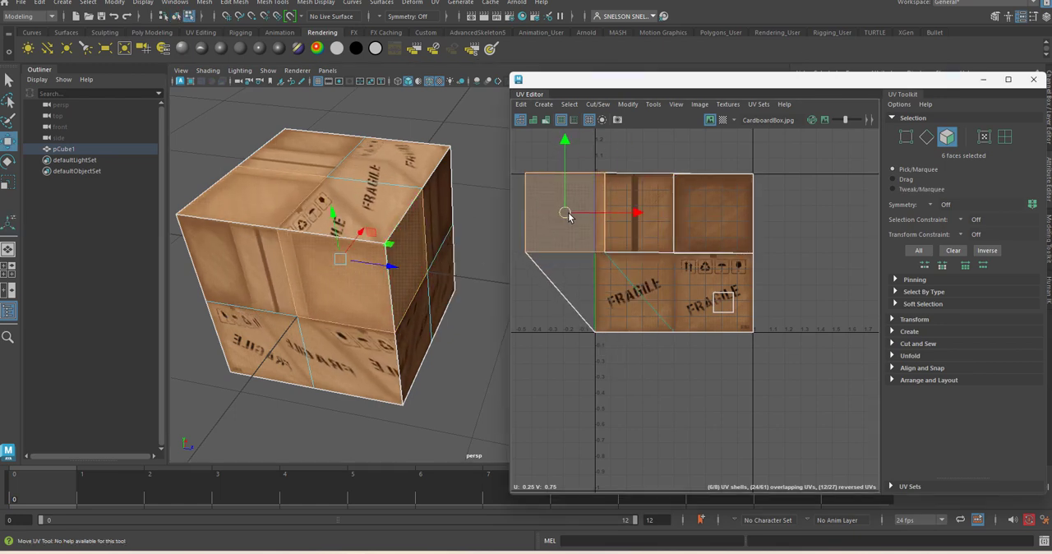
key("ctrl+z")
key("ctrl+z")
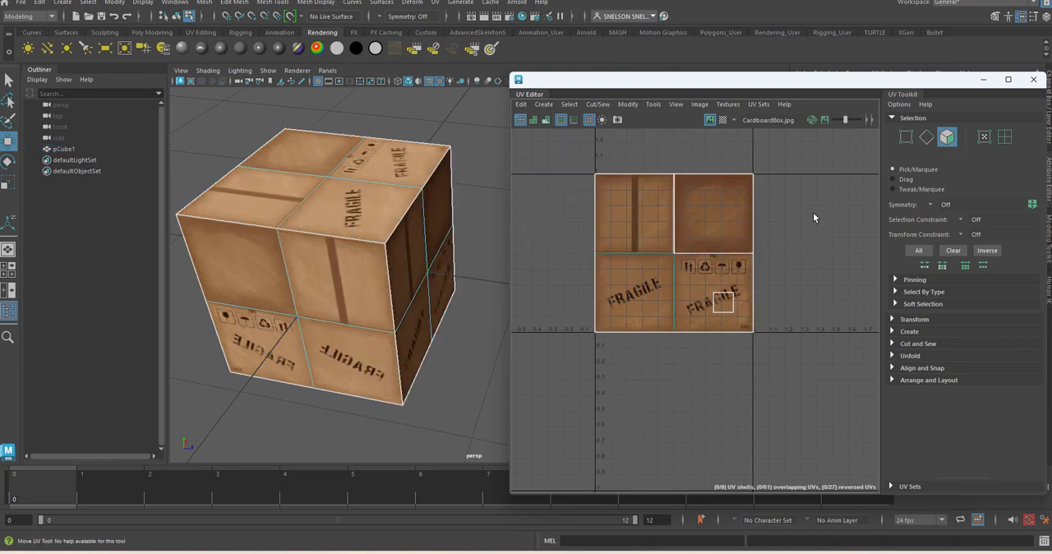
Step: Select single faces on two of the cube's sides to examine which quarter of the texture each one occupies
left_click(344, 301)
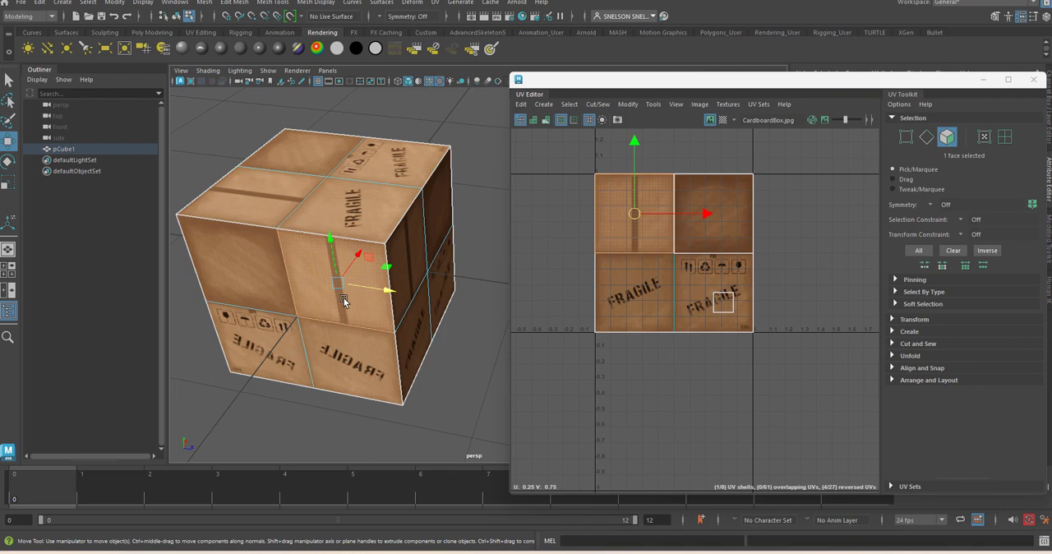
left_click(438, 439)
left_click(725, 302)
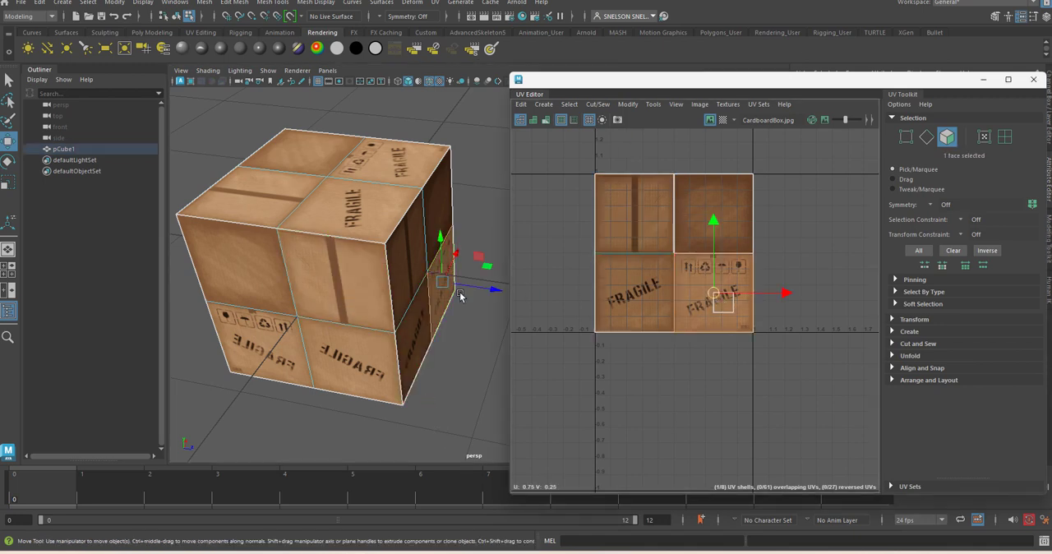
left_click(462, 346)
Step: Switch to UV shell selection, select the cube's front side, and move its UV shell to the right of the texture image
right_click(349, 236)
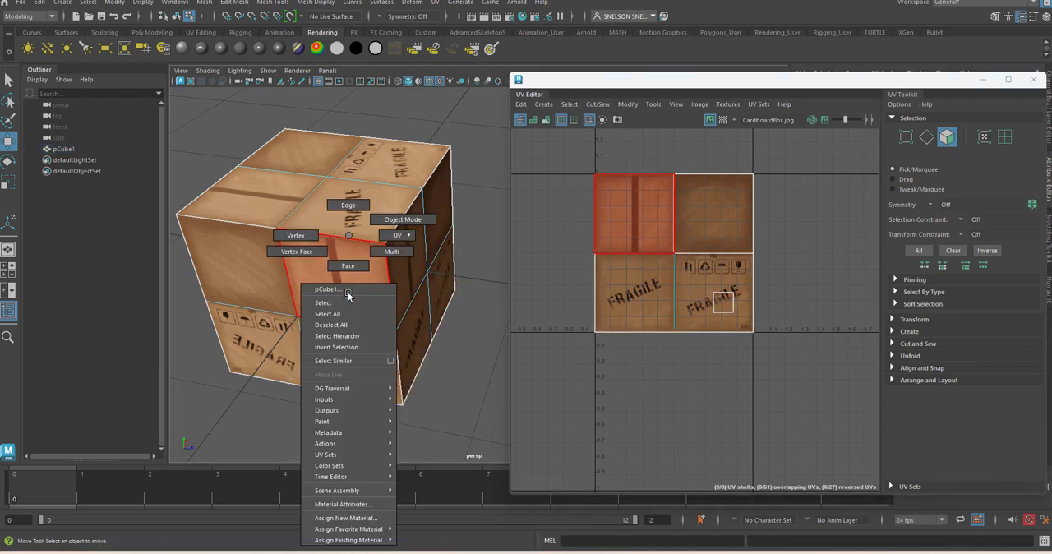
left_click(400, 234)
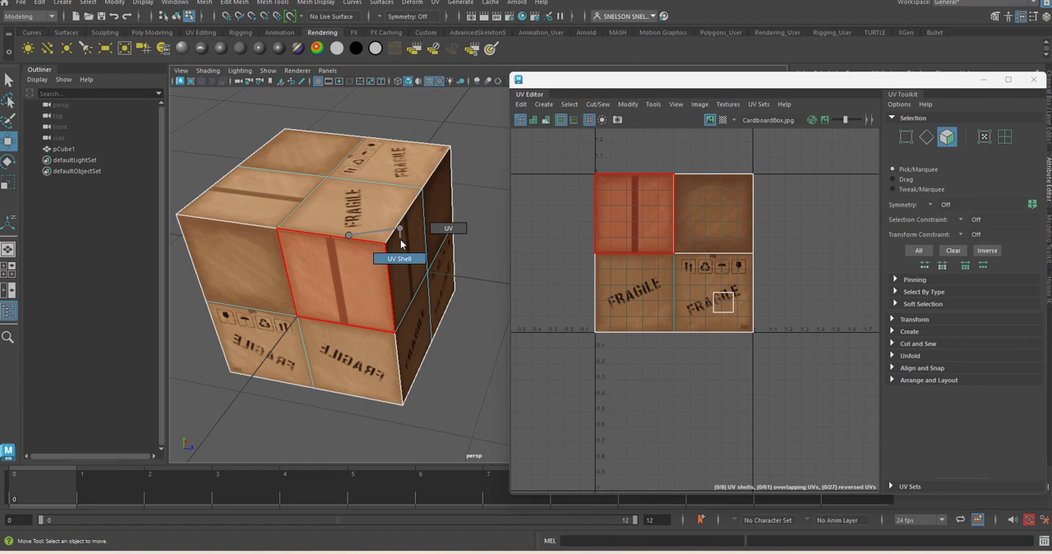
left_click(342, 327)
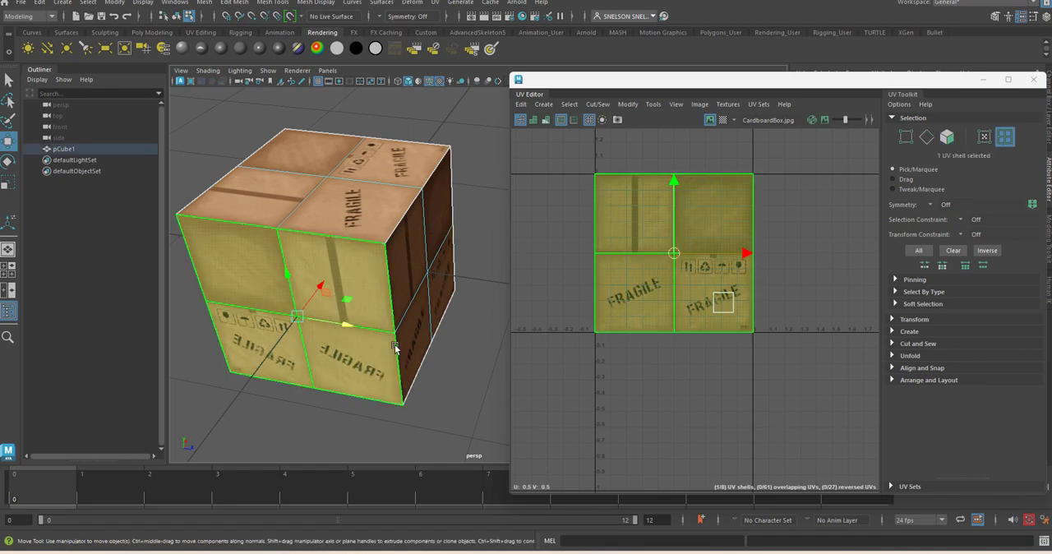
scroll(385, 335, "down", 4)
left_click_drag(427, 307, 342, 285)
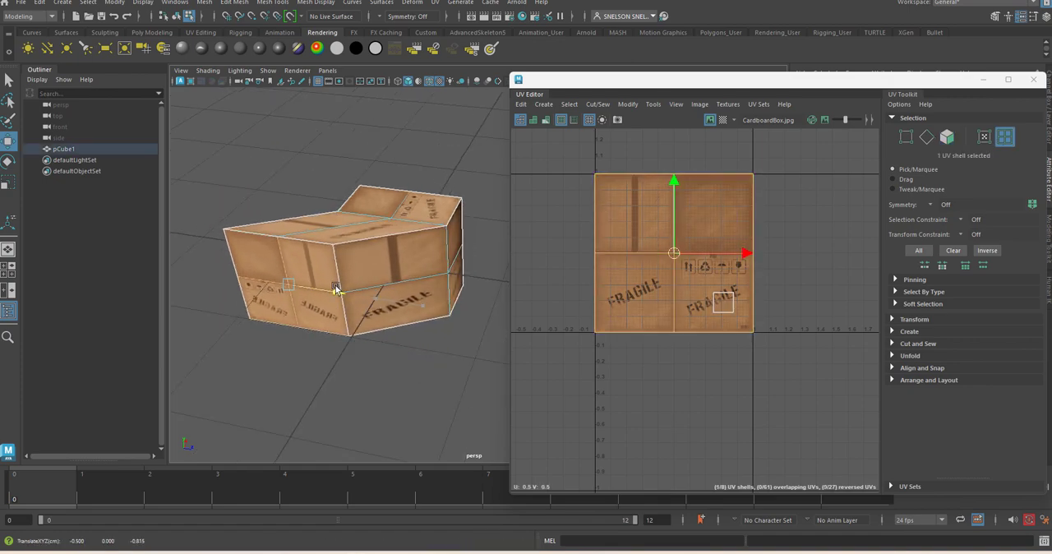
key("ctrl+z")
left_click_drag(746, 255, 922, 267)
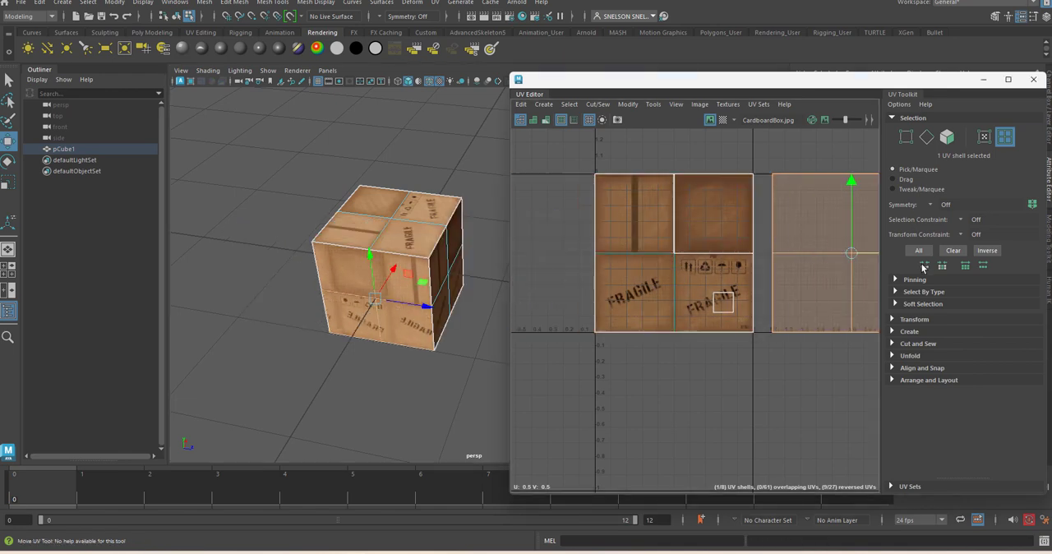
Step: Move the right side's UV shell below the texture image and the cube top's shell diagonally below and to the right of it
left_click(695, 232)
left_click(633, 234)
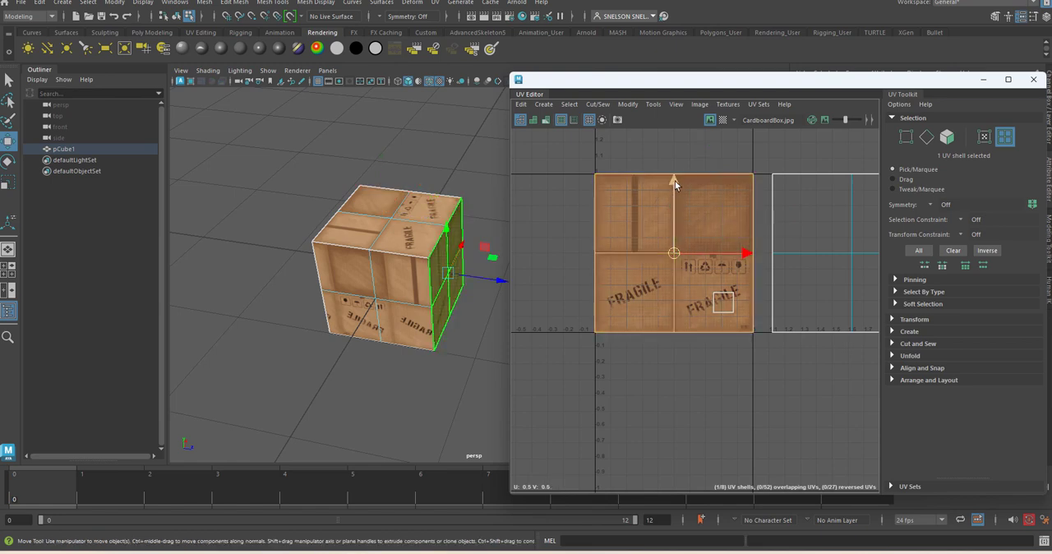
left_click_drag(675, 181, 675, 376)
left_click(644, 285)
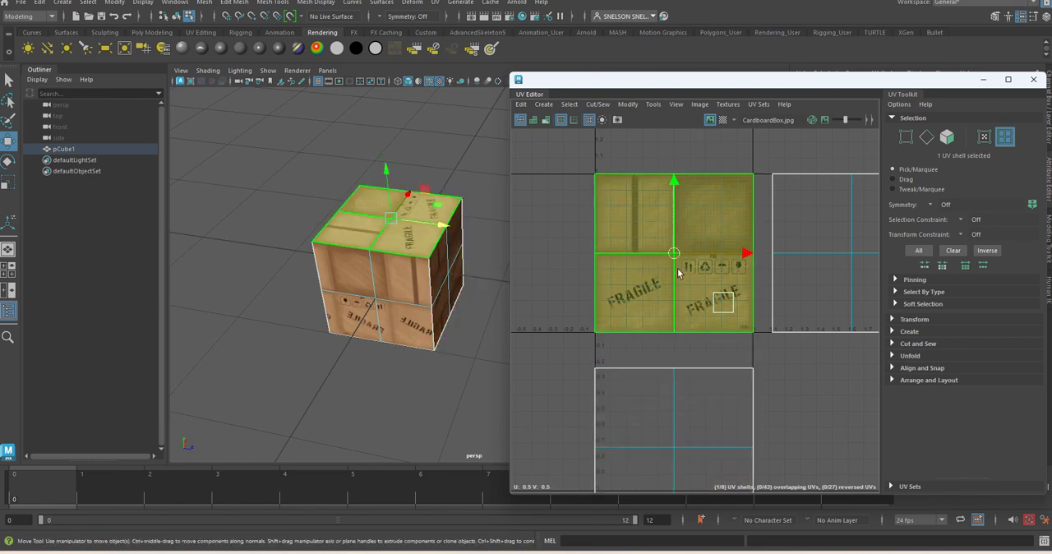
left_click_drag(674, 252, 852, 429)
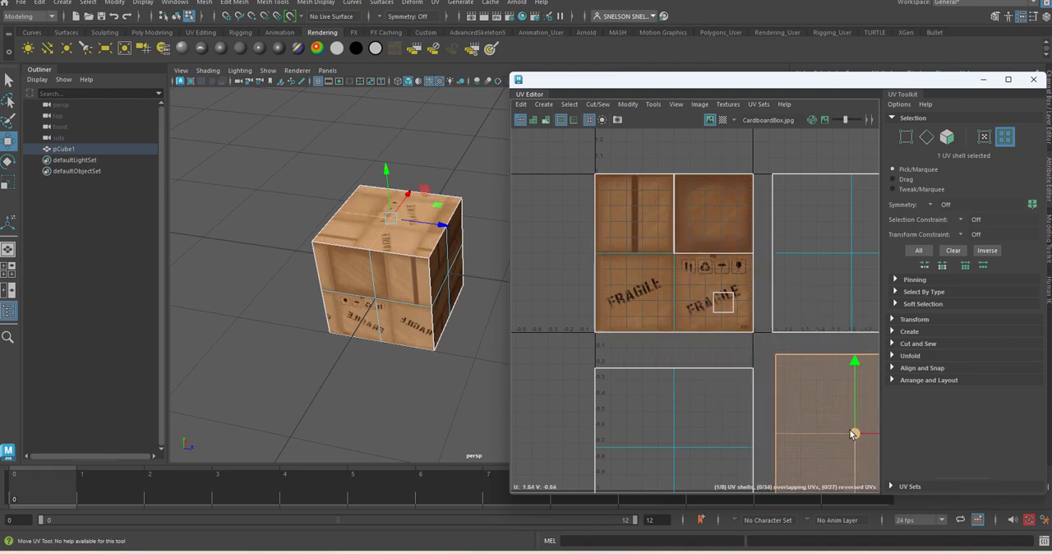
Step: Move the next two full-size stacked shells off the texture image, one to its lower left and one directly to its left
left_click(682, 301)
left_click_drag(674, 252, 500, 448)
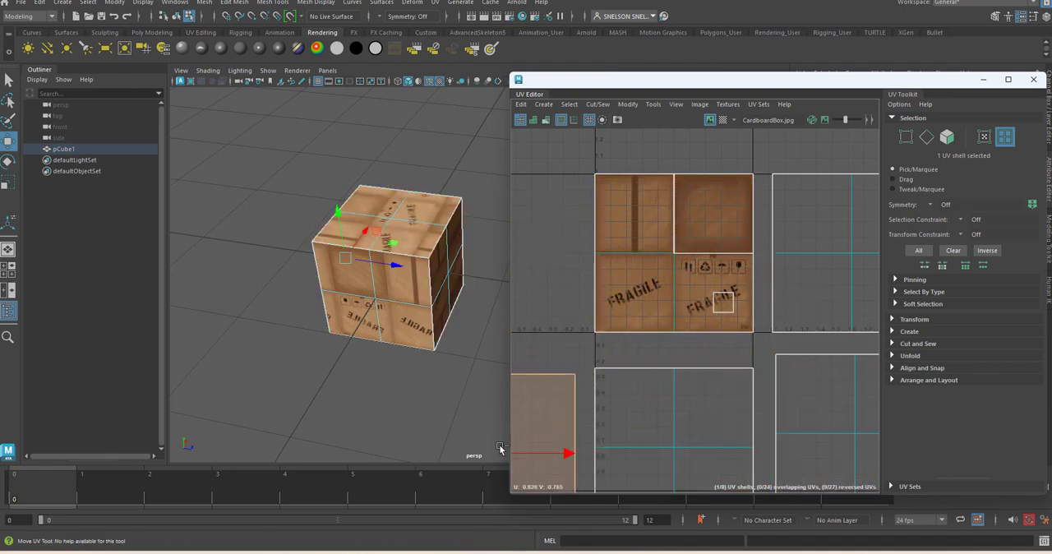
left_click(667, 269)
left_click_drag(674, 255, 495, 251)
Step: Move the L-shaped three-face shell and the separate quarter-size shell above the texture image
scroll(668, 293, "down", 5)
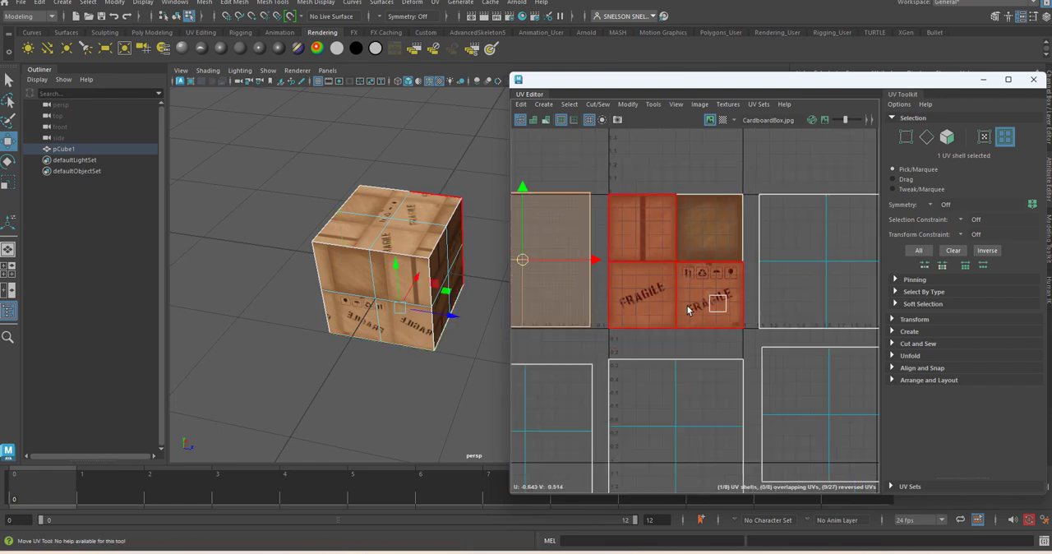
left_click(689, 309)
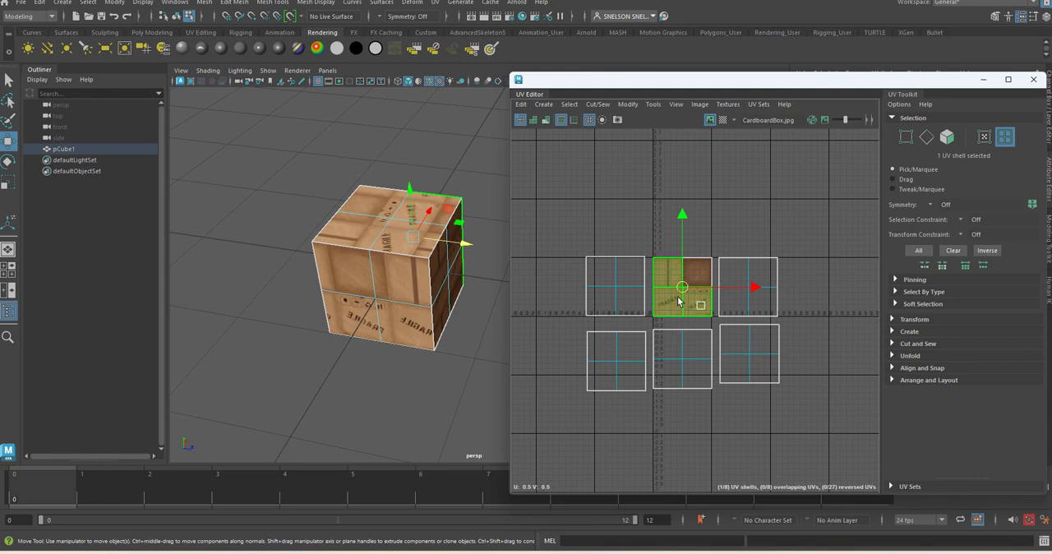
left_click_drag(678, 302, 659, 192)
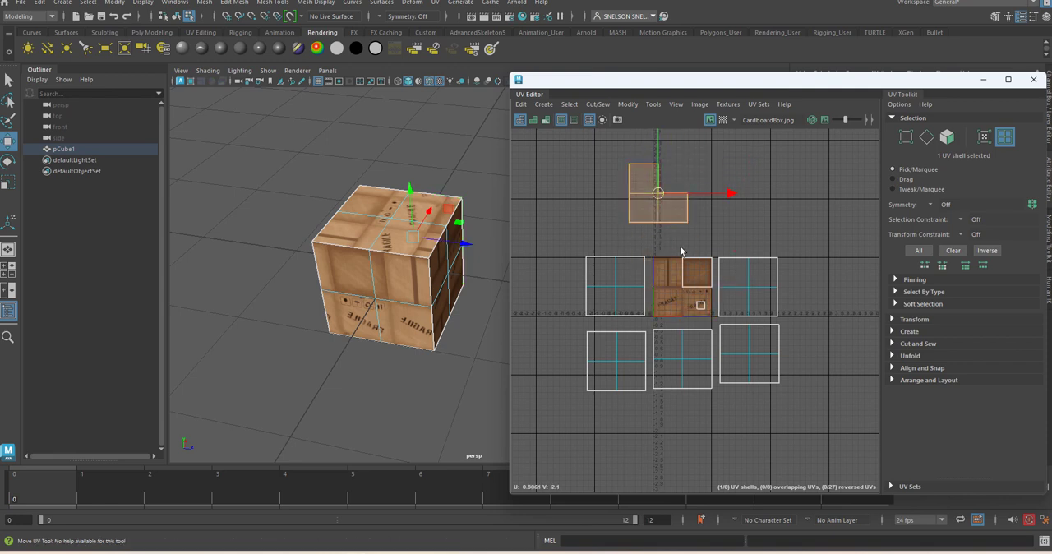
left_click(698, 271)
left_click_drag(698, 275, 712, 186)
Step: Move the tiny stray UV shell off the texture image, inspect its side of the cube, and remove the stray face
left_click(698, 306)
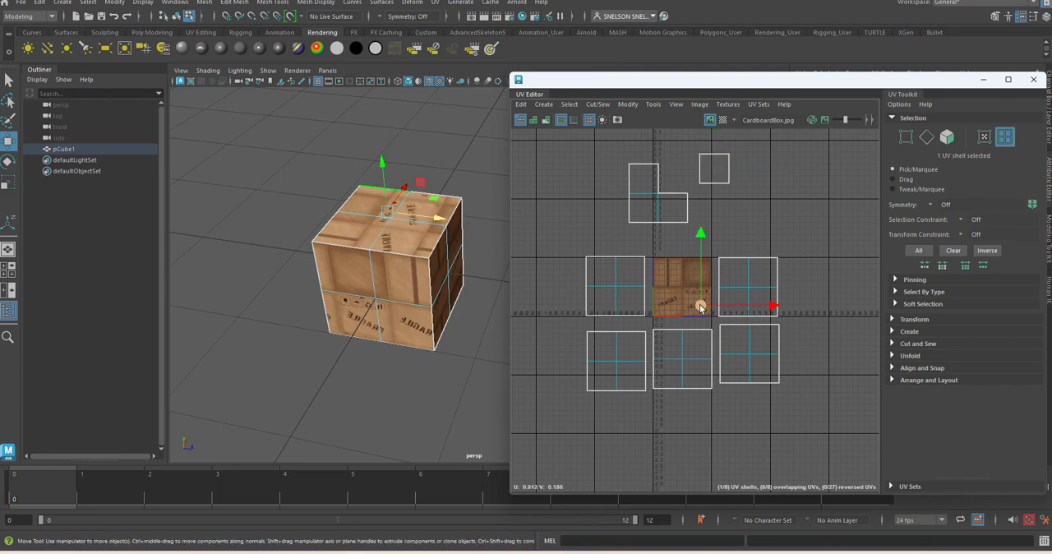
left_click_drag(700, 305, 716, 229)
left_click_drag(467, 240, 336, 226, "alt")
middle_click_drag(433, 218, 360, 290, "alt")
left_click_drag(360, 291, 390, 317, "alt")
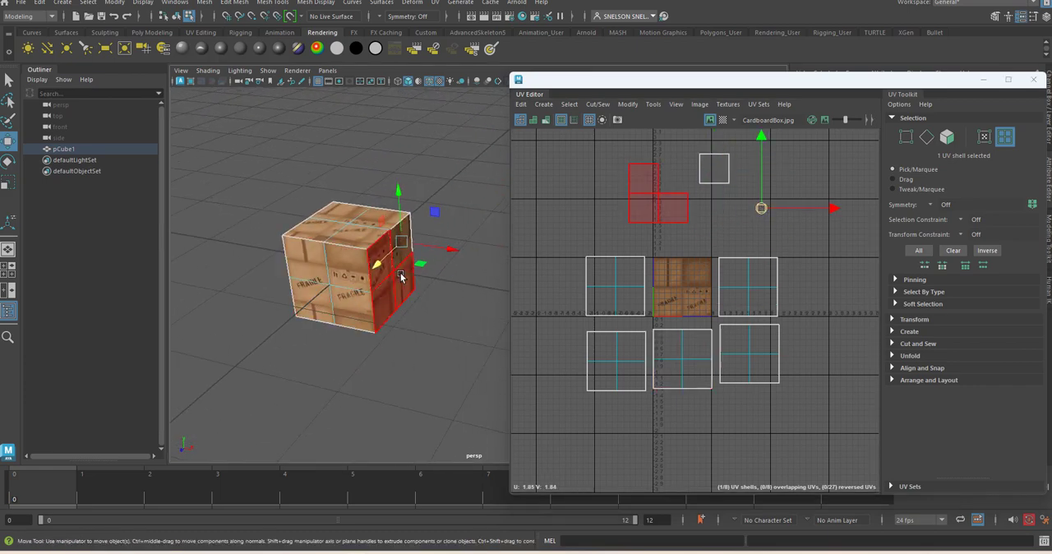
left_click(424, 297)
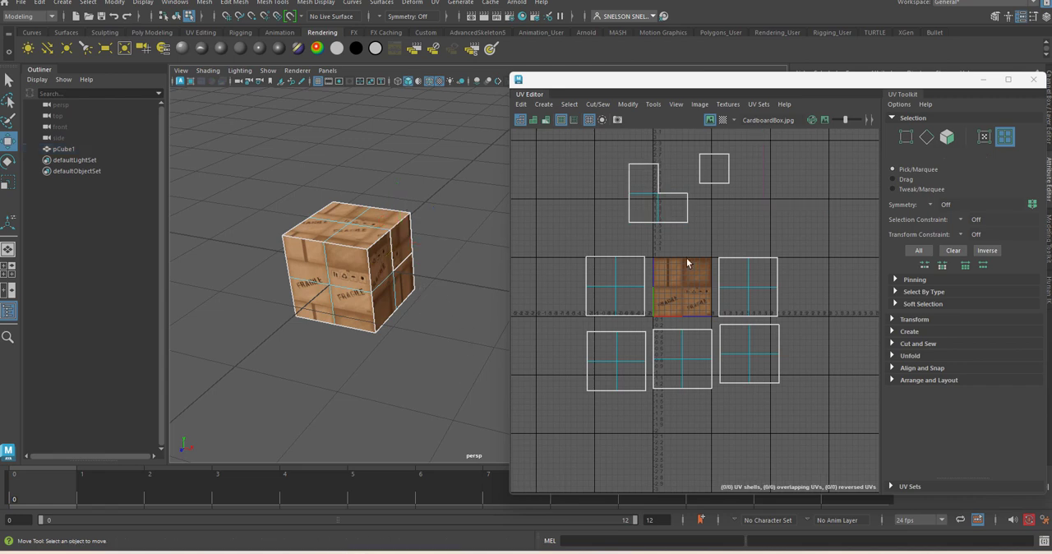
Step: Fit the quarter-size shell into the empty corner of the L-shaped shell and select both shells
left_click(717, 172)
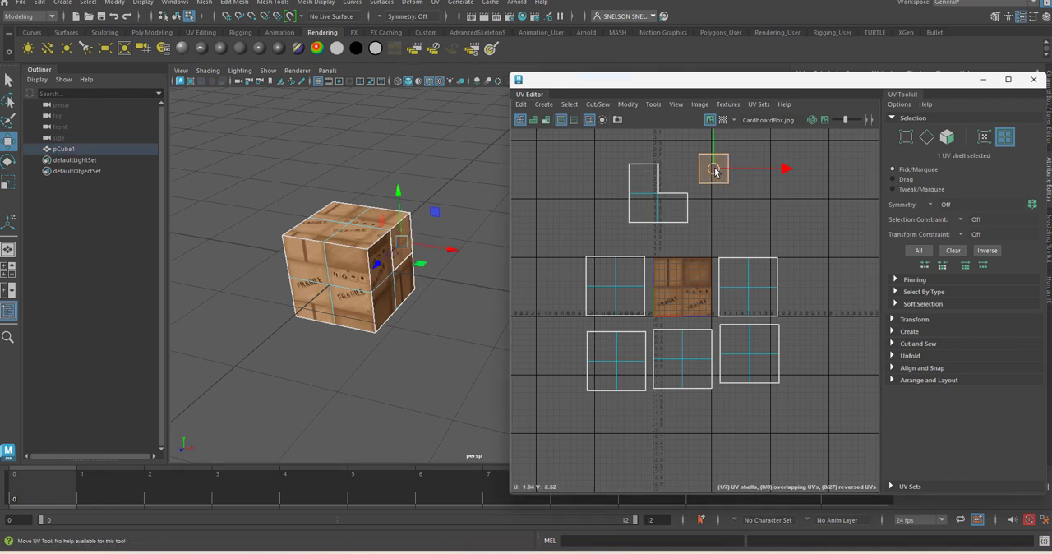
left_click_drag(715, 171, 675, 183)
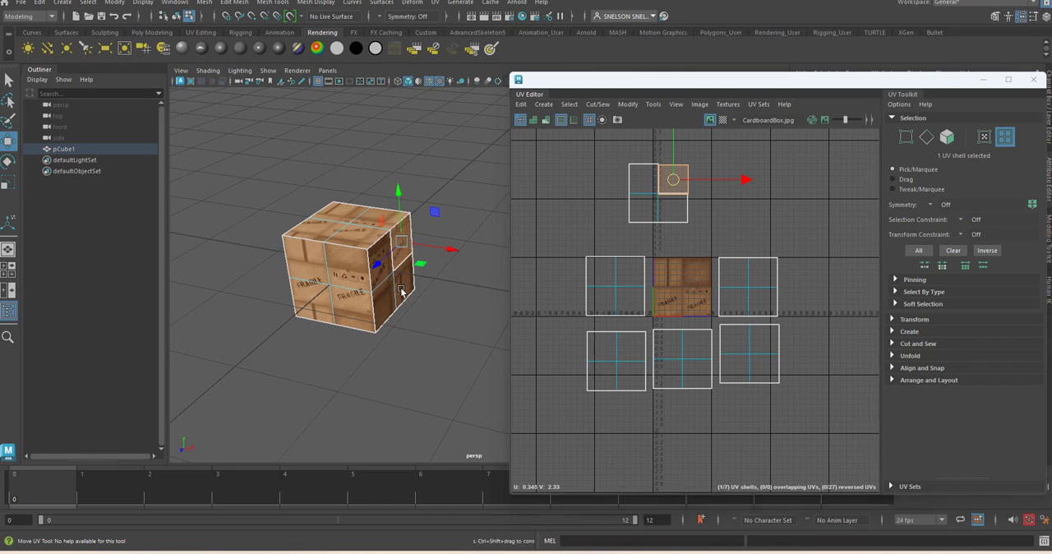
left_click(403, 238)
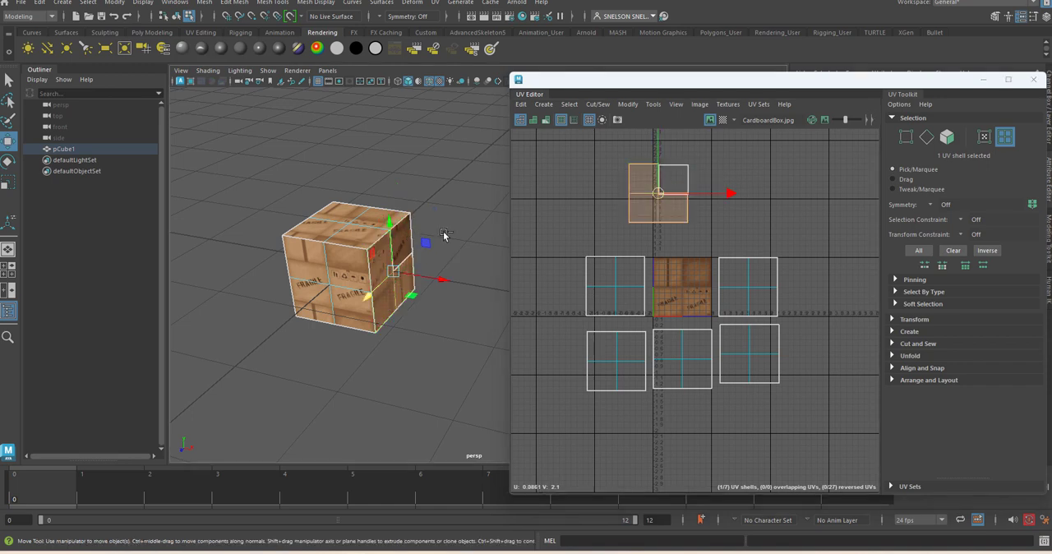
left_click(396, 245, "shift")
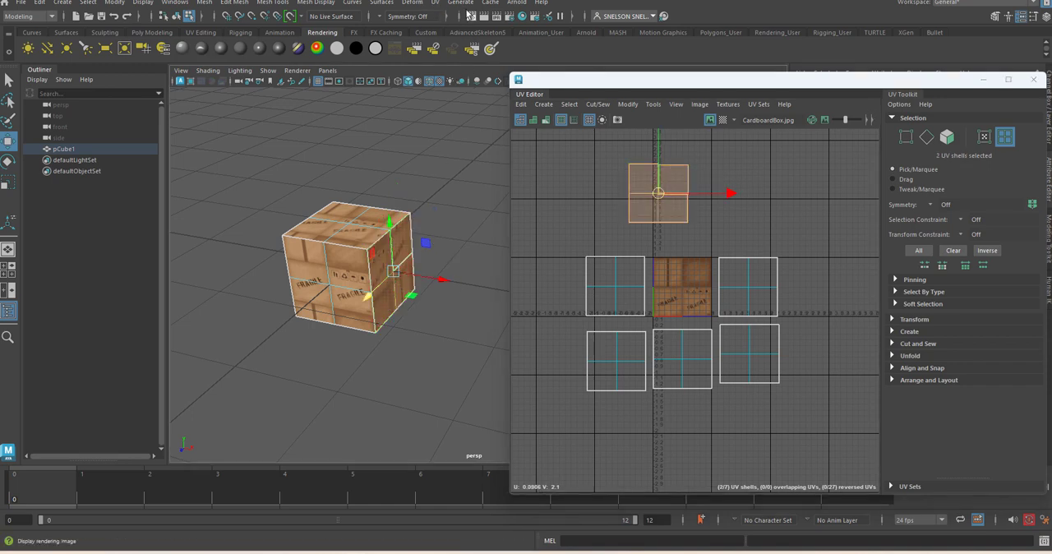
Step: Apply a planar projection from the X axis to the two selected shells and close the planar mapping options
left_click(438, 4)
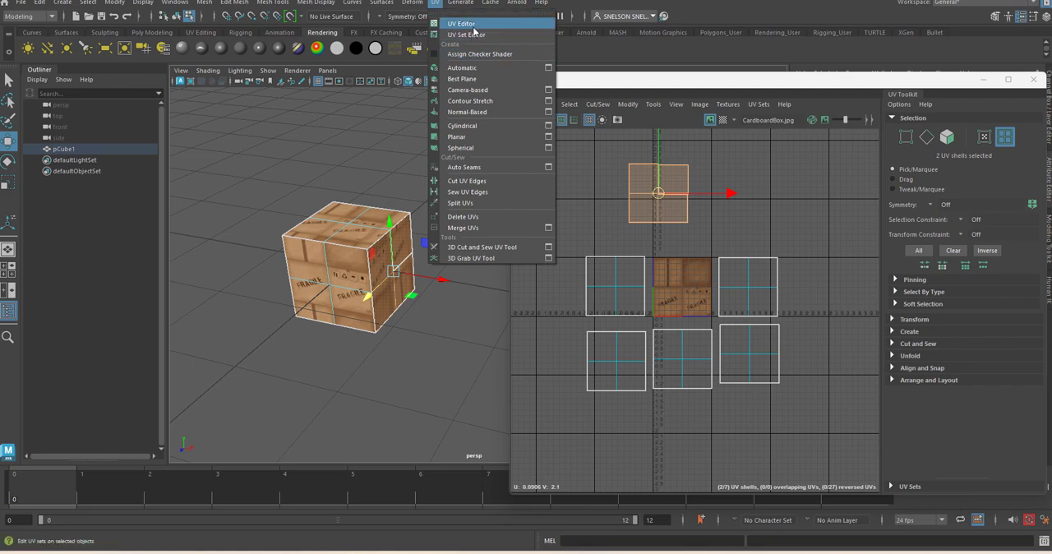
left_click(550, 138)
left_click_drag(342, 122, 742, 141)
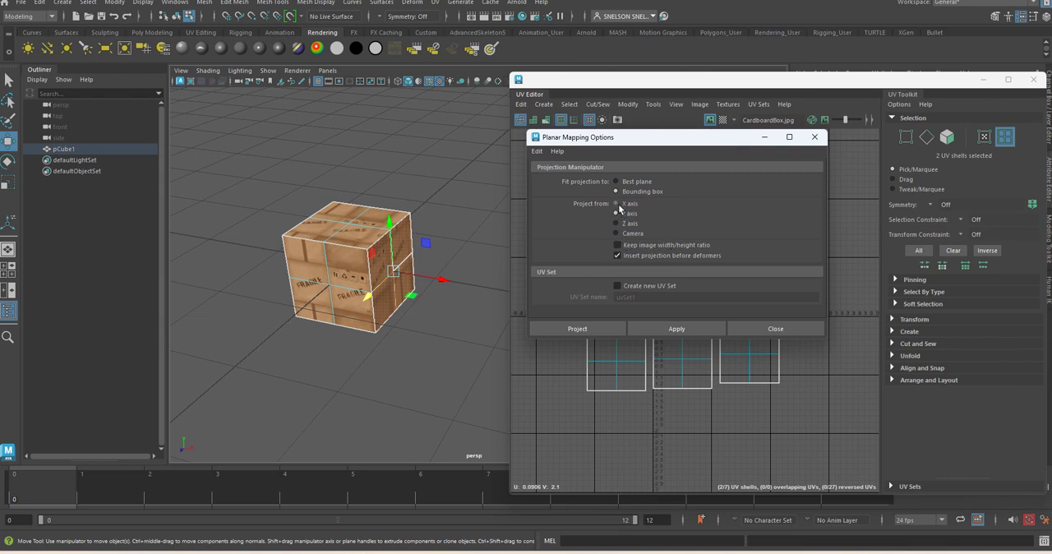
left_click(676, 328)
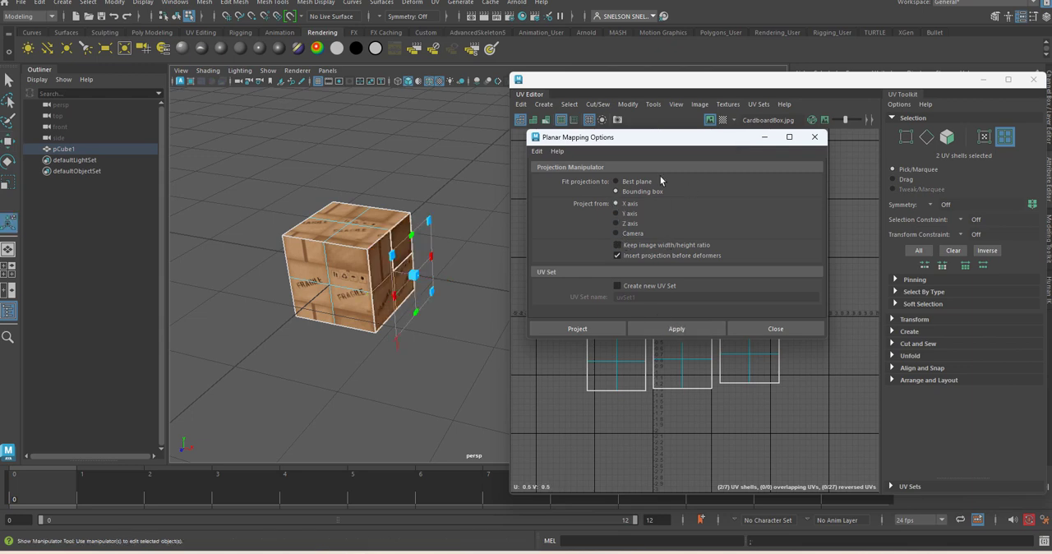
left_click(815, 136)
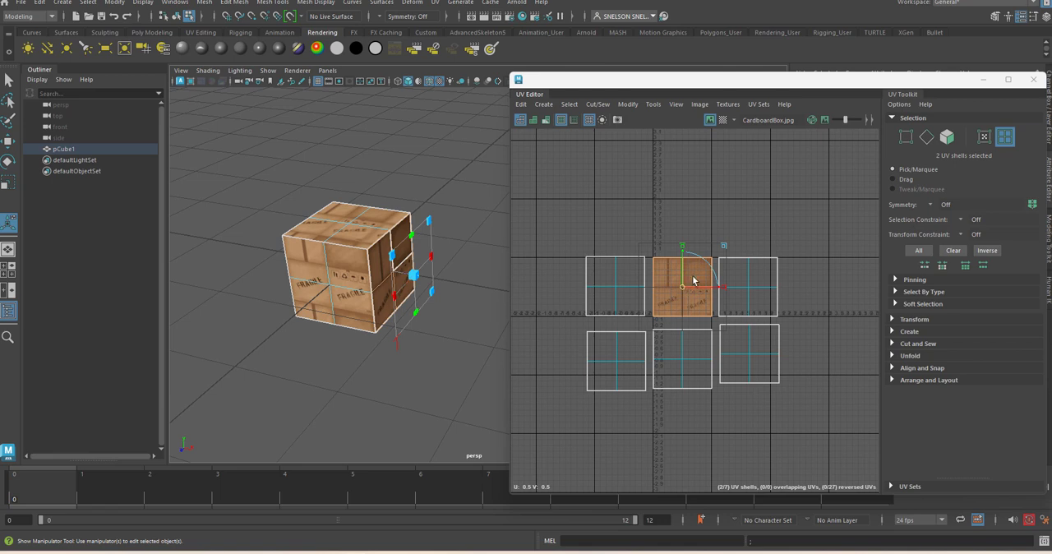
Step: Move the reprojected side's two shells off the texture image to its upper left and deselect them
key("w")
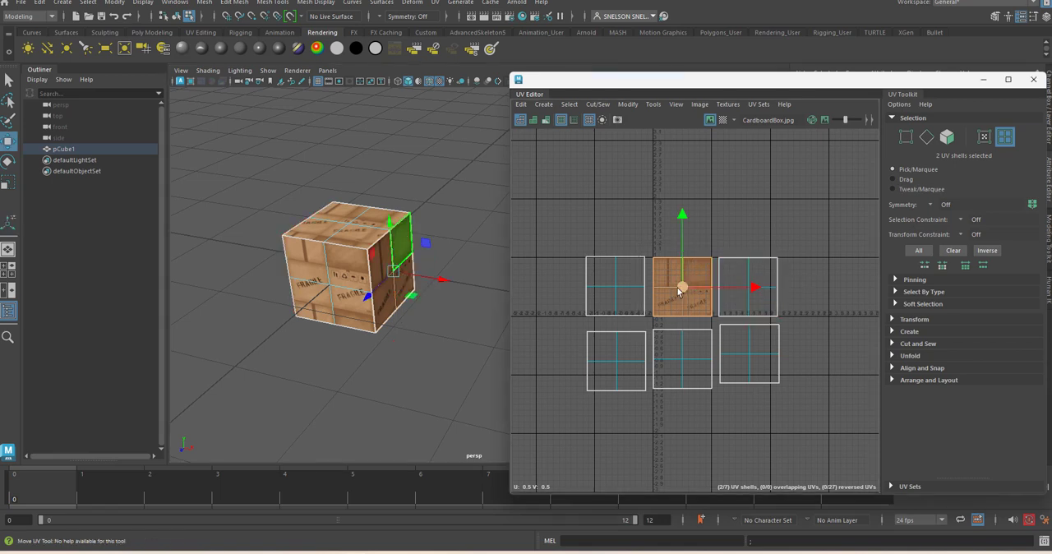
left_click_drag(674, 288, 618, 219)
left_click(837, 222)
right_click_drag(617, 234, 769, 329, "alt")
middle_click_drag(710, 255, 683, 231, "alt")
scroll(684, 231, "down", 3)
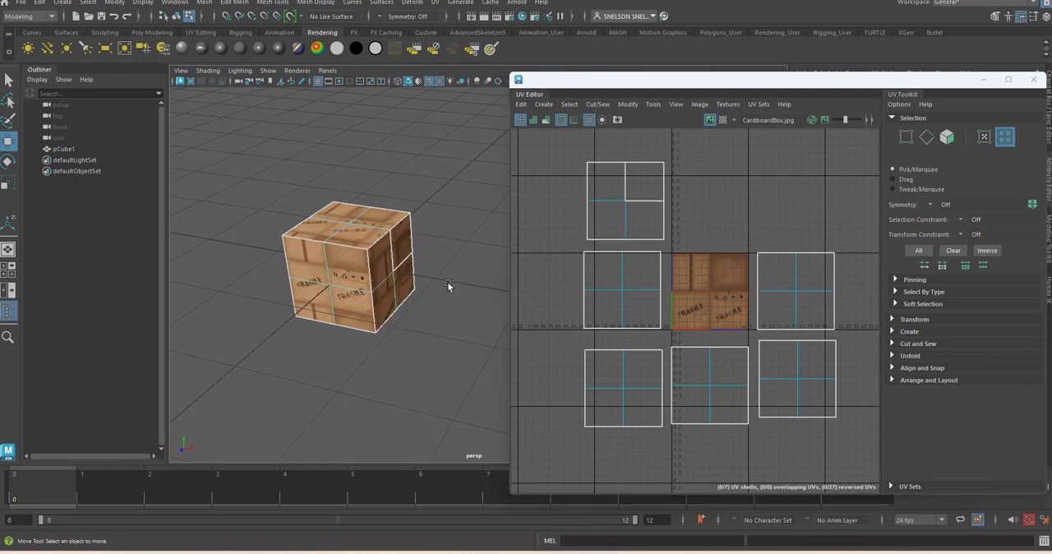
Step: Test whether the reprojected side's quarter is still separate by shifting that shell sideways, undo the move, and deselect it
left_click(408, 267)
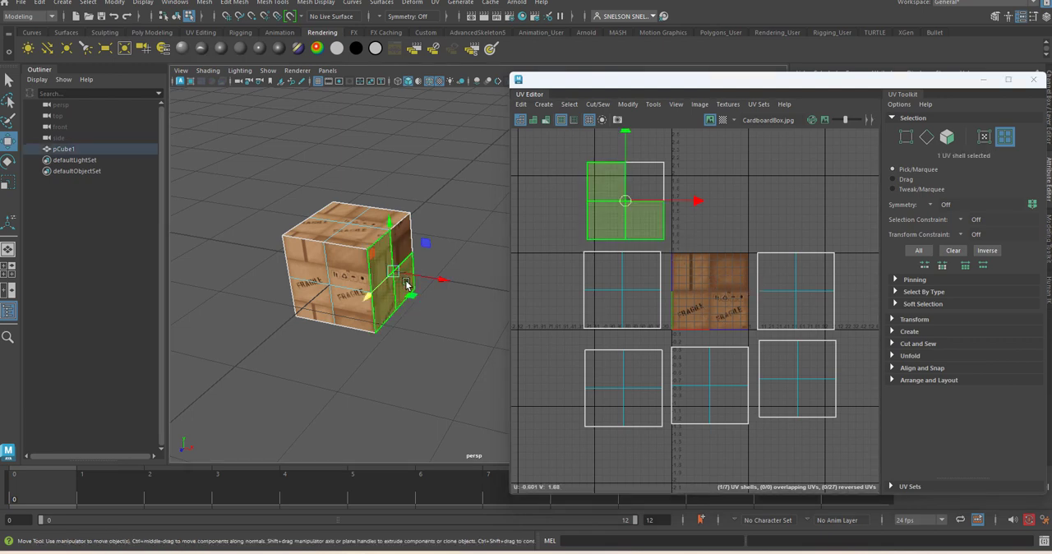
left_click(646, 192)
left_click_drag(700, 184, 781, 181)
key("ctrl+z")
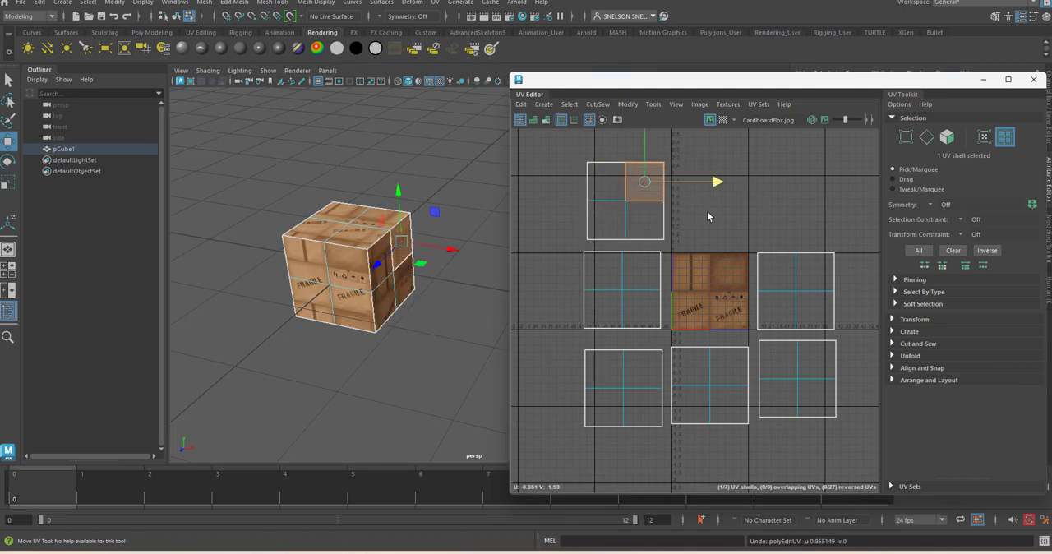
left_click(707, 211)
Step: Select the quarter-size and L-shaped shells together and merge their UVs
left_click(650, 184)
left_click(606, 194, "shift")
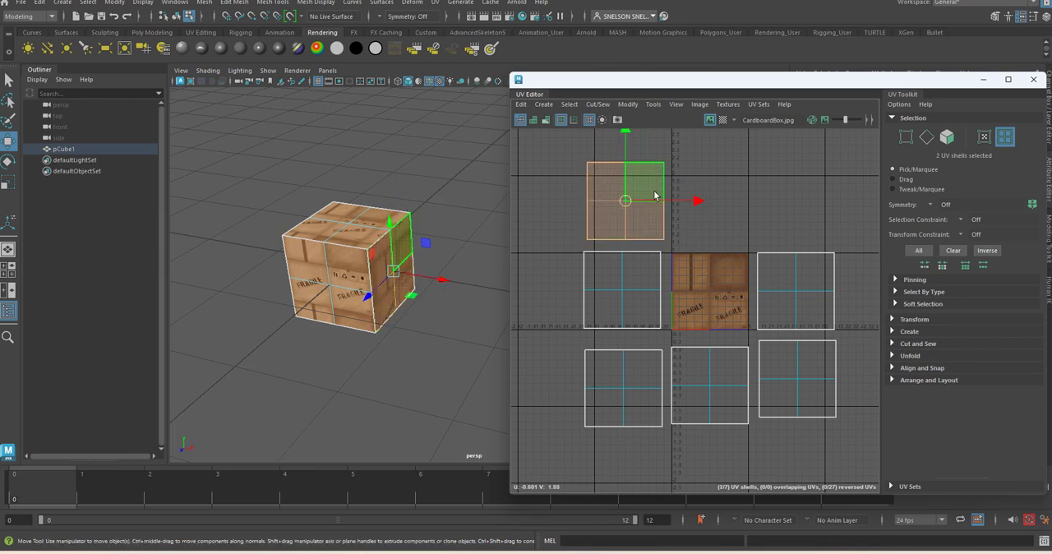
left_click(626, 105)
mouse_move(602, 107)
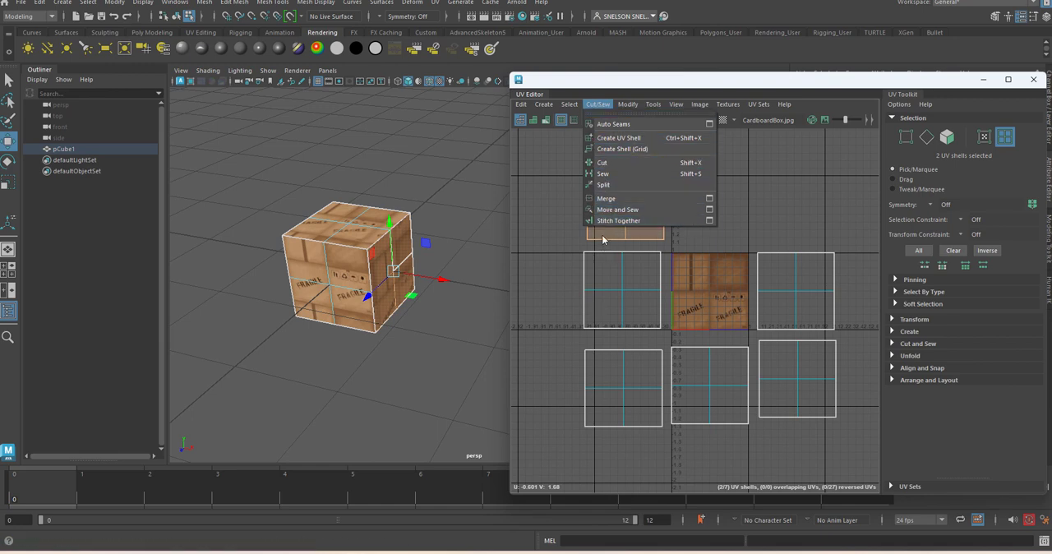
left_click(604, 199)
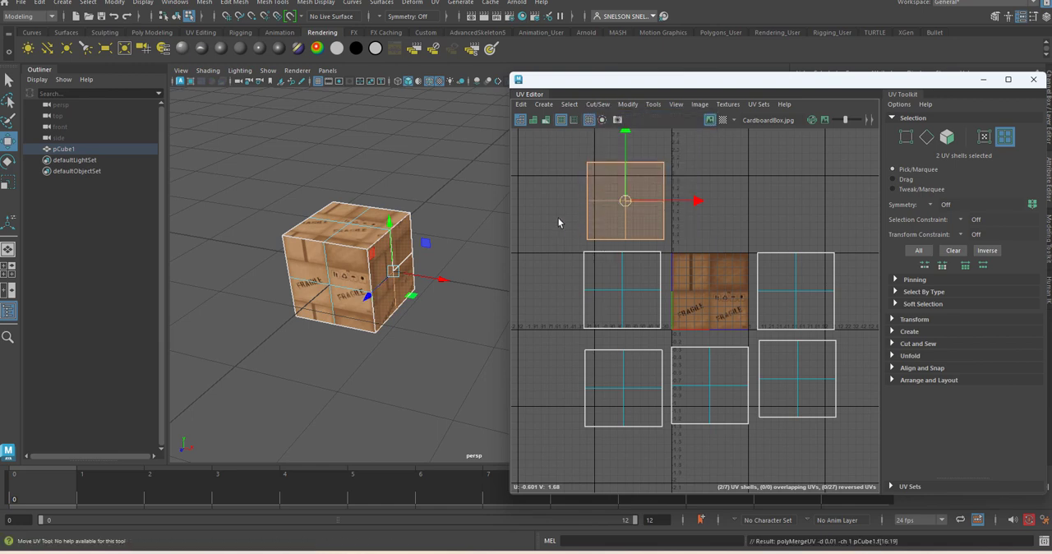
Step: Check the merge by selecting the L-shaped shell and shifting it slightly, and undo the shift
left_click(559, 222)
left_click(621, 201)
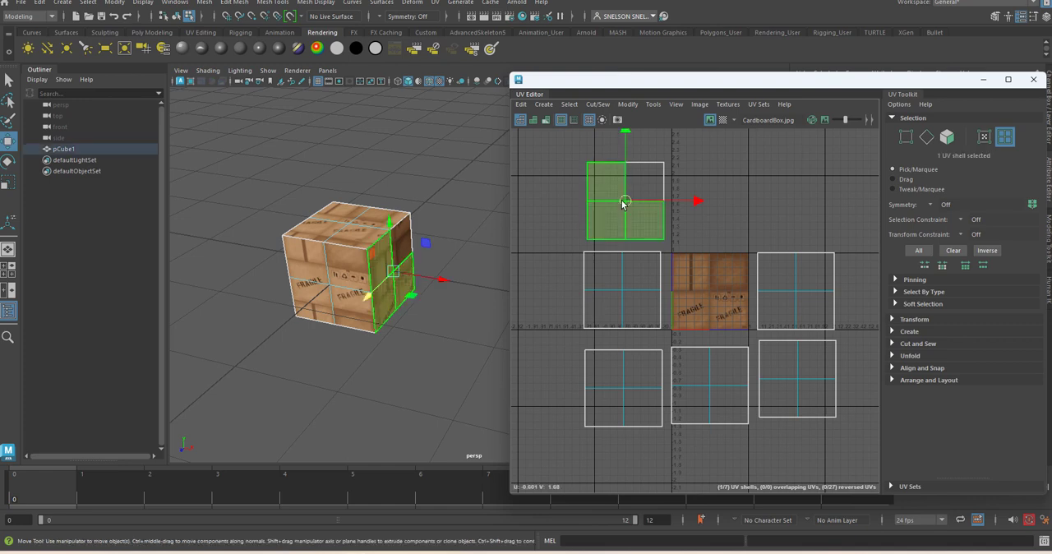
mouse_move(630, 202)
left_mouse_down()
mouse_move(582, 207)
mouse_move(626, 205)
left_mouse_up()
left_click(710, 195)
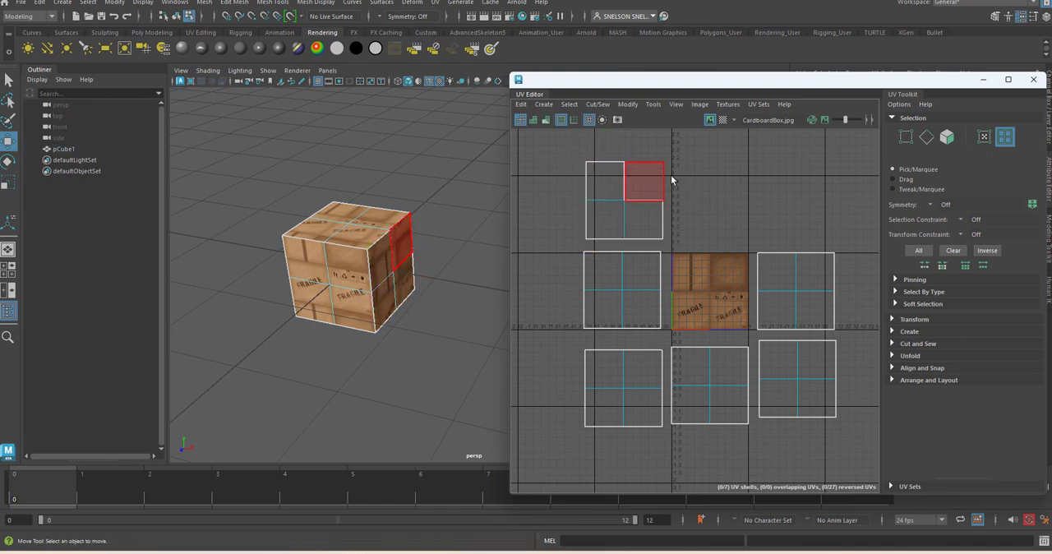
key("ctrl+z")
key("ctrl+z")
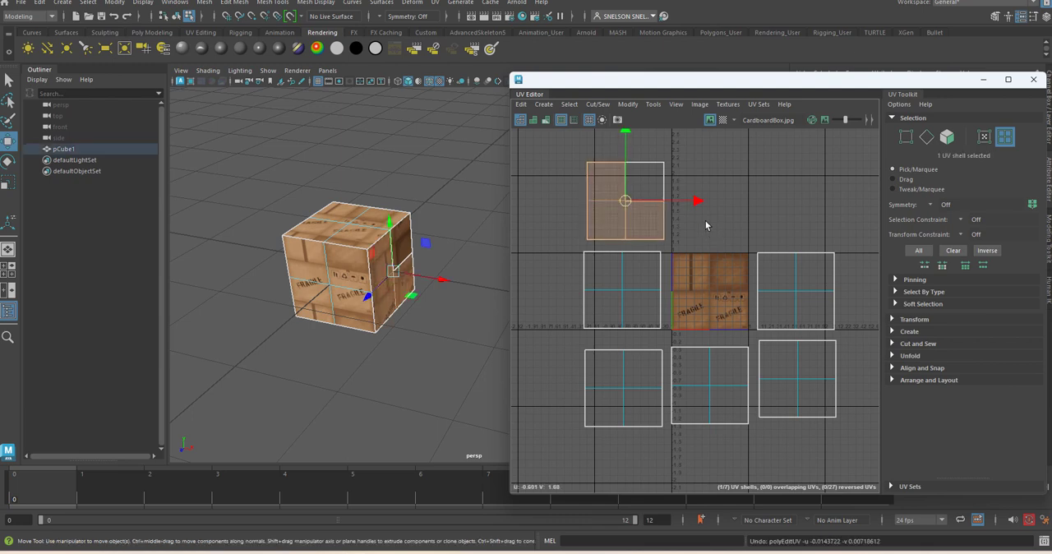
Step: Scale the shell beside the texture image down to one panel's size and place it over the FRAGILE panel with the handling symbols
left_click(809, 181)
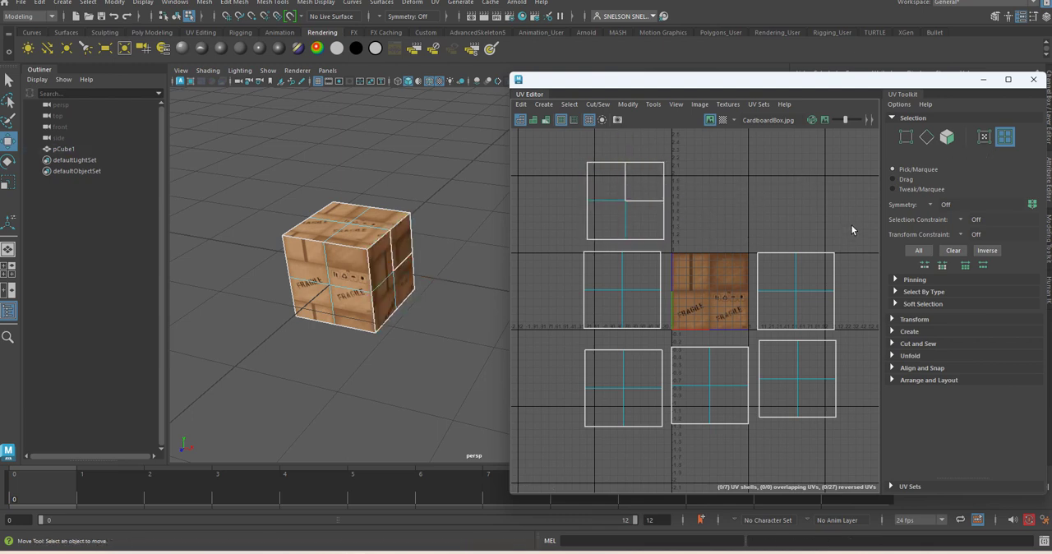
left_click_drag(782, 310, 780, 313)
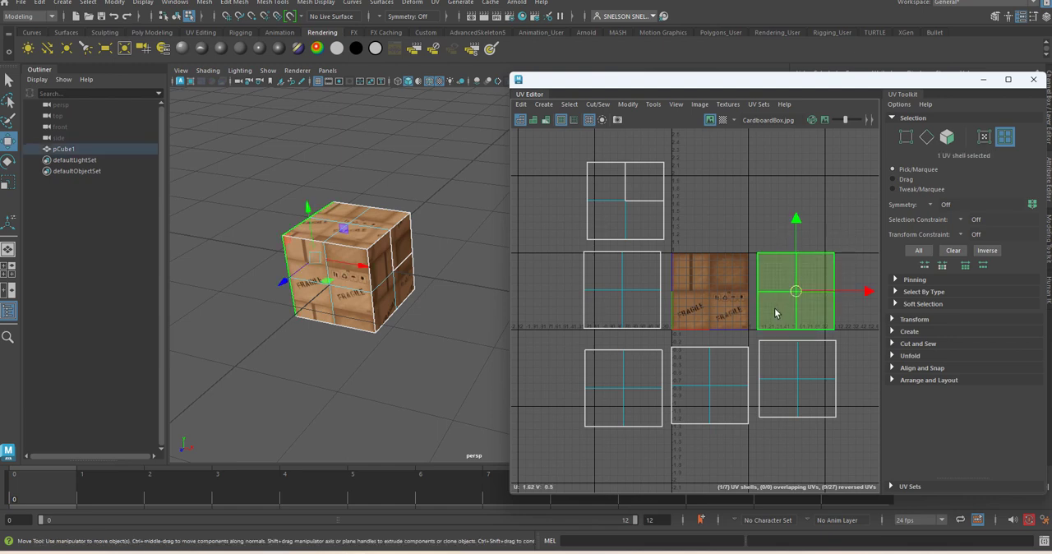
left_click(420, 330)
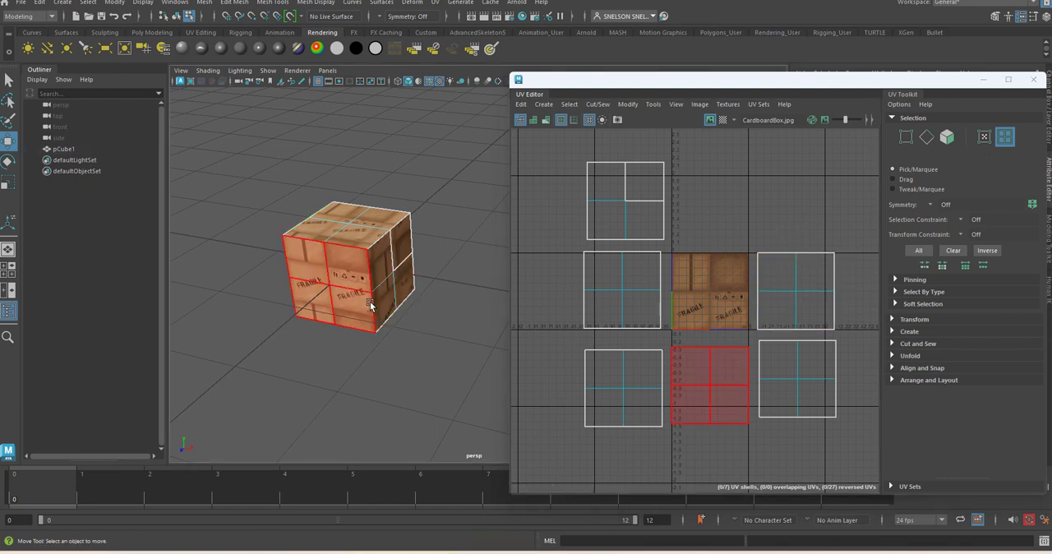
left_click(807, 291)
left_click_drag(791, 296, 703, 297)
key("r")
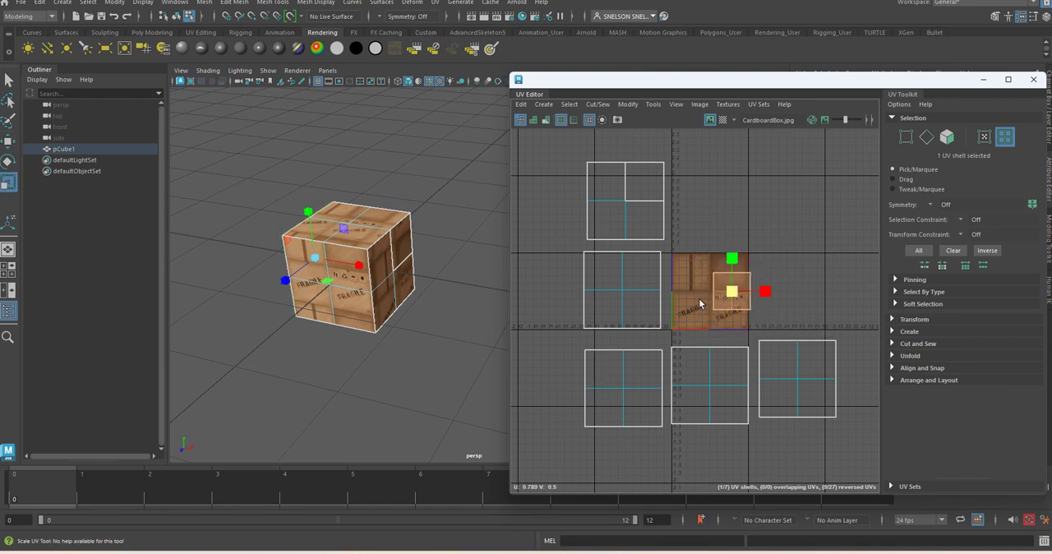
scroll(797, 321, "up", 3)
key("w")
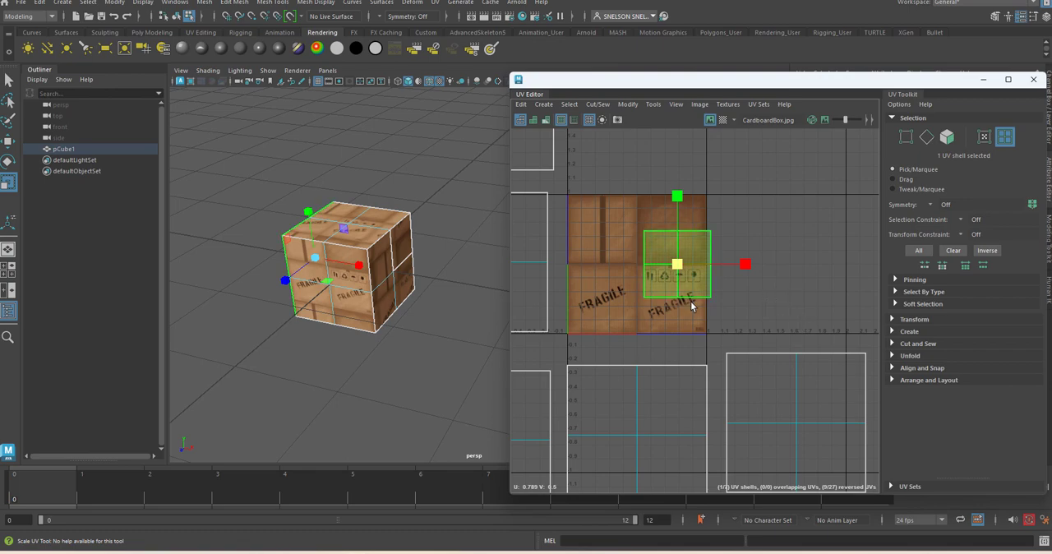
left_click_drag(676, 275, 670, 307)
Step: Flip the symbol-panel shell so its lettering reads correctly on the cube, nudge it to fit the panel, and deselect it
left_click_drag(323, 338, 423, 312, "alt")
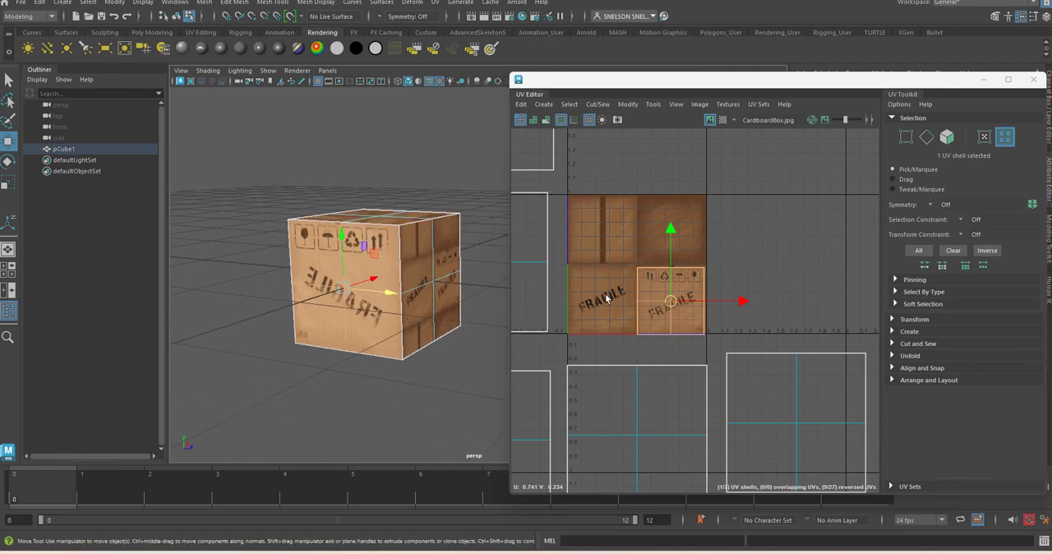
left_click(628, 104)
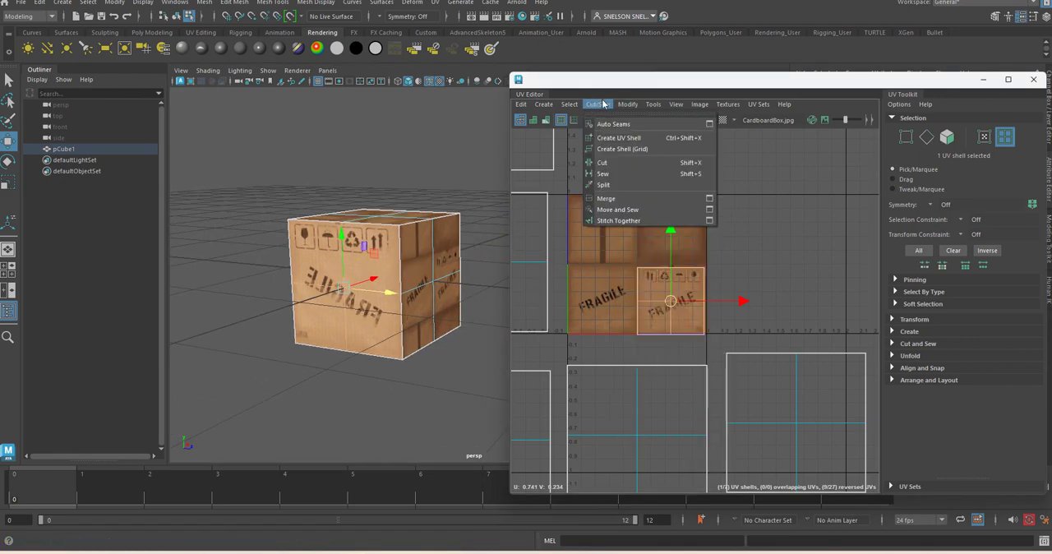
left_click(634, 157)
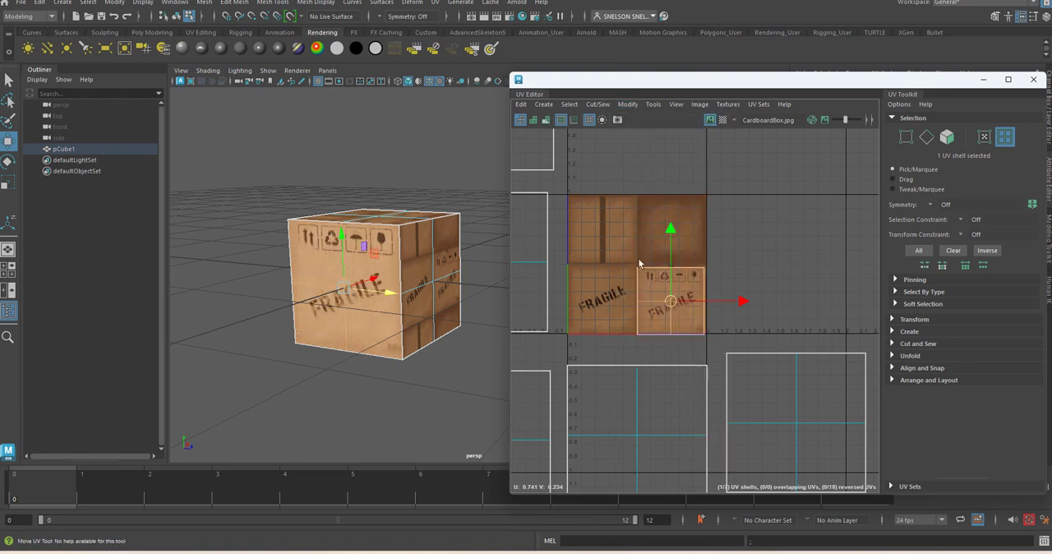
left_click_drag(672, 312, 674, 307)
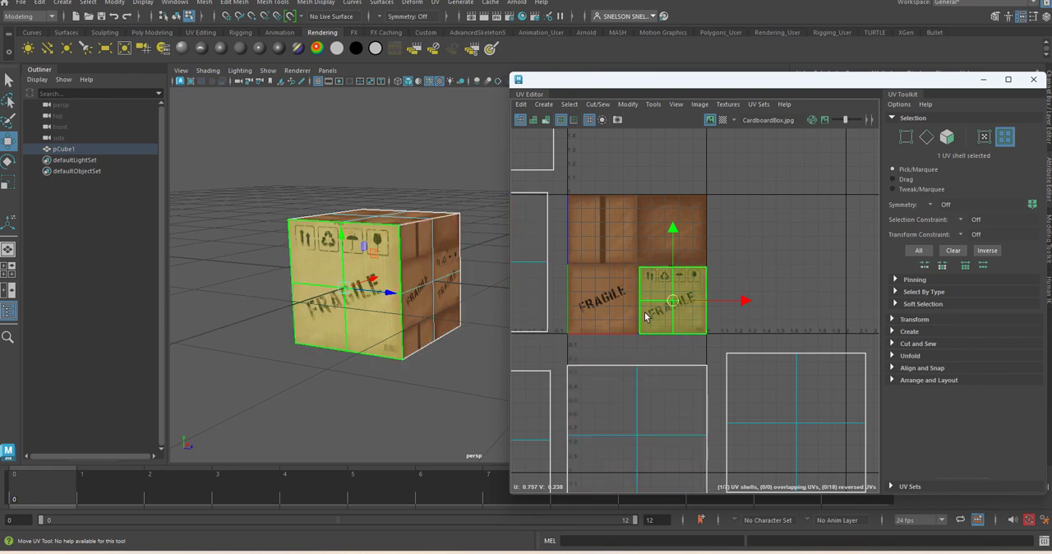
left_click(447, 401)
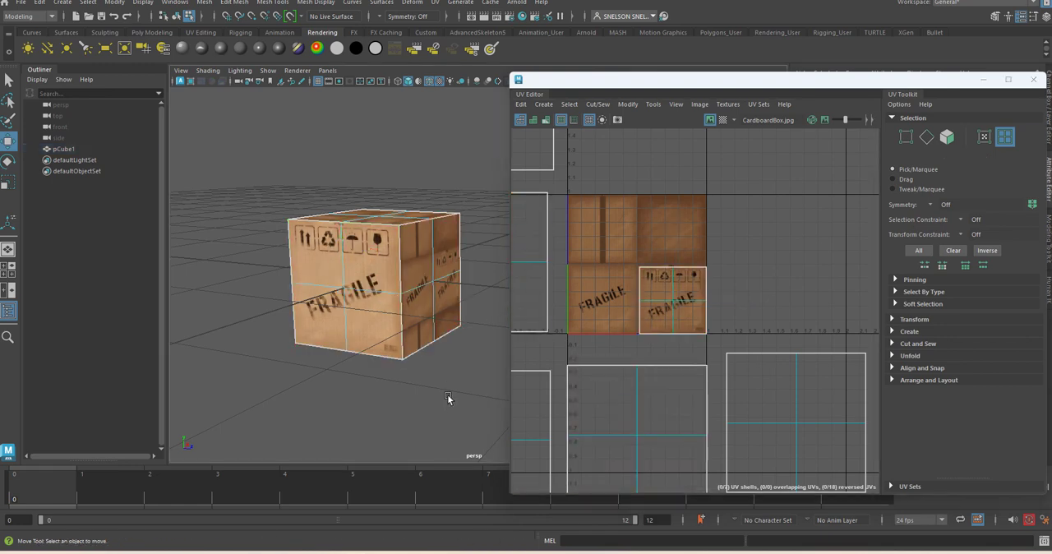
Step: Move the lower-left shell onto the texture's plain FRAGILE panel and scale it down to sit just inside the panel edges
middle_click_drag(544, 327, 650, 326, "alt")
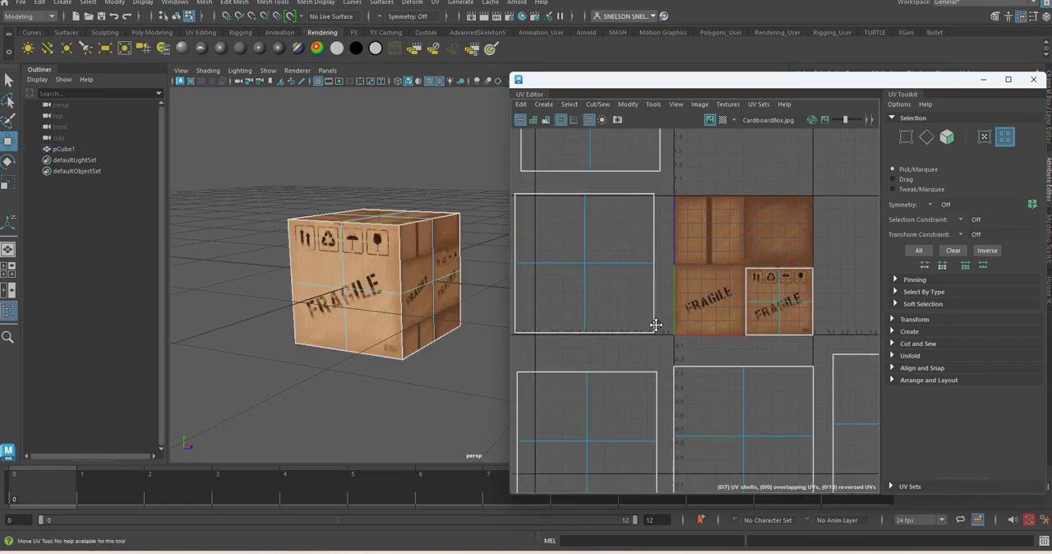
left_click(648, 248)
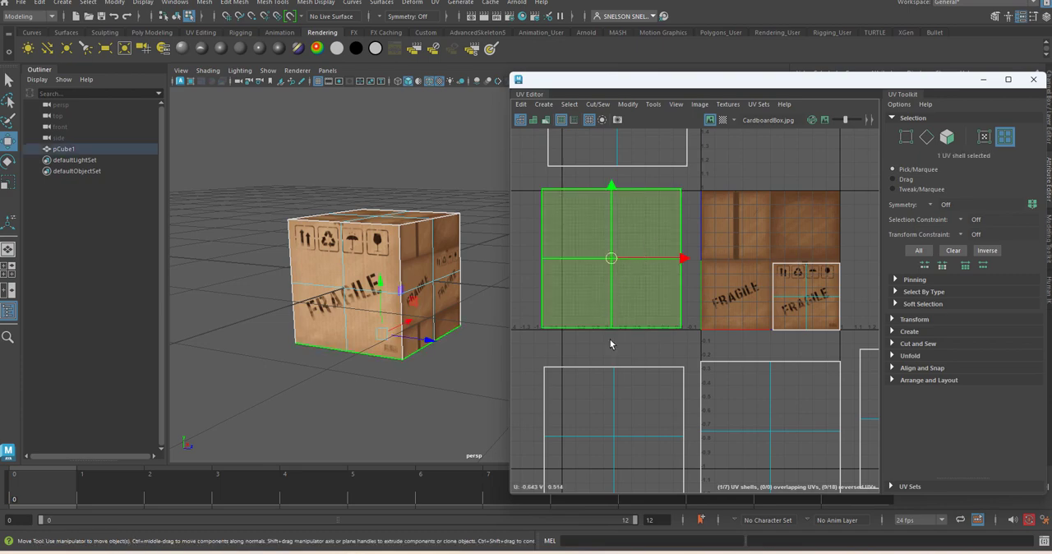
left_click(622, 419)
left_click_drag(404, 417, 335, 341, "alt")
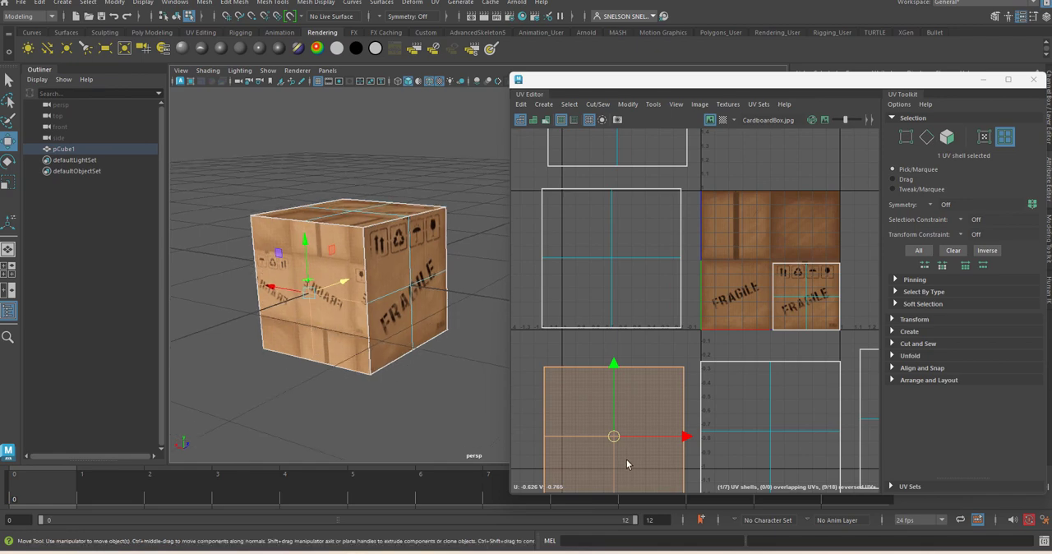
left_click_drag(612, 436, 738, 296)
key("r")
key("w")
scroll(746, 325, "up", 4)
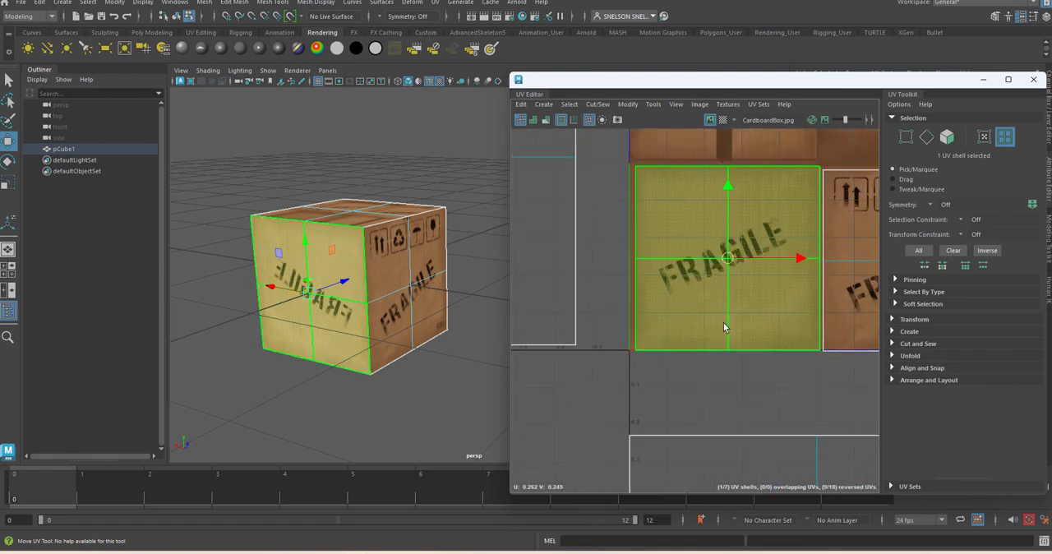
key("r")
left_click_drag(728, 259, 727, 263)
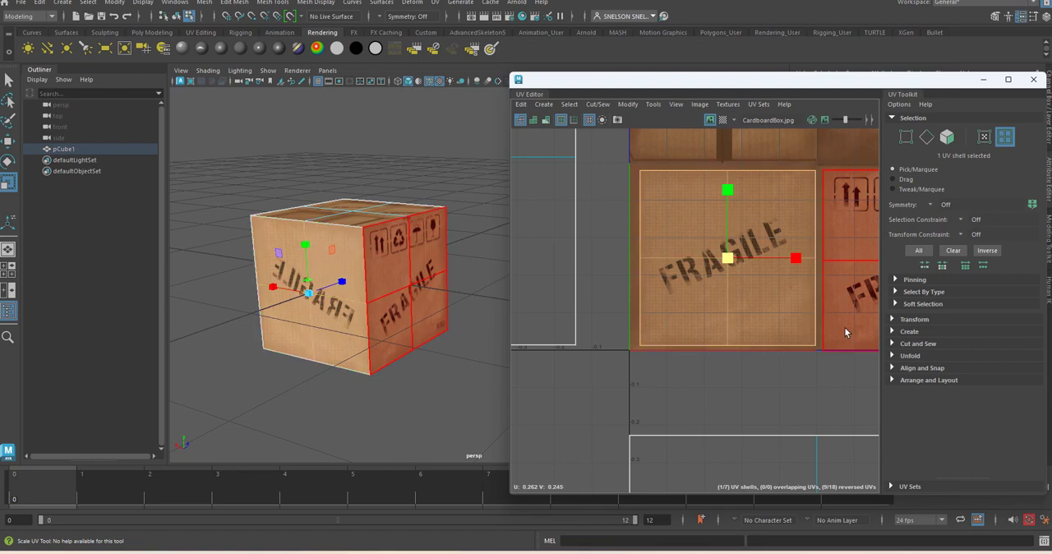
Step: Shrink the symbol-panel shell slightly and shift it up to sit within its panel's edges
middle_click_drag(844, 327, 766, 331, "alt")
left_click(840, 274)
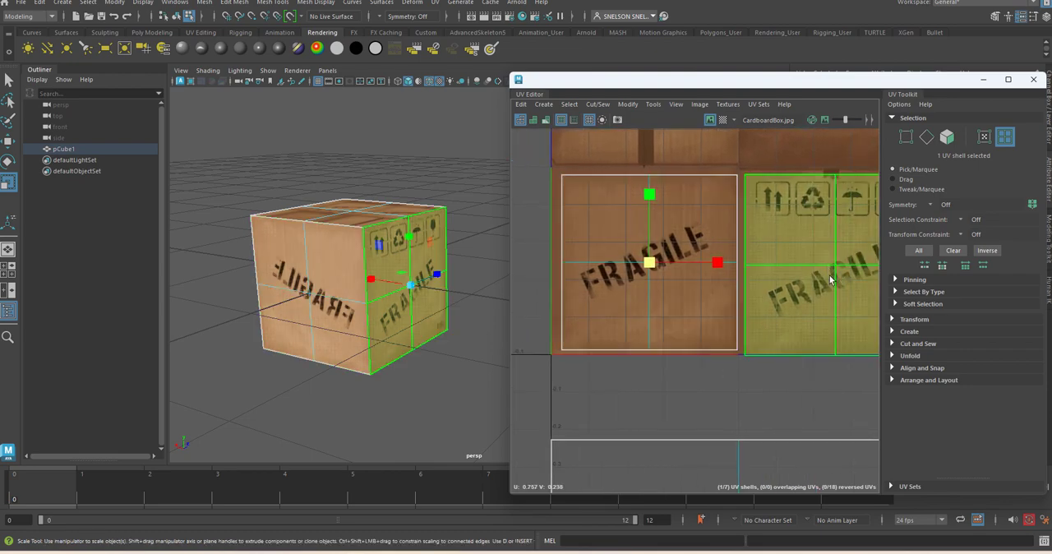
left_click(818, 283)
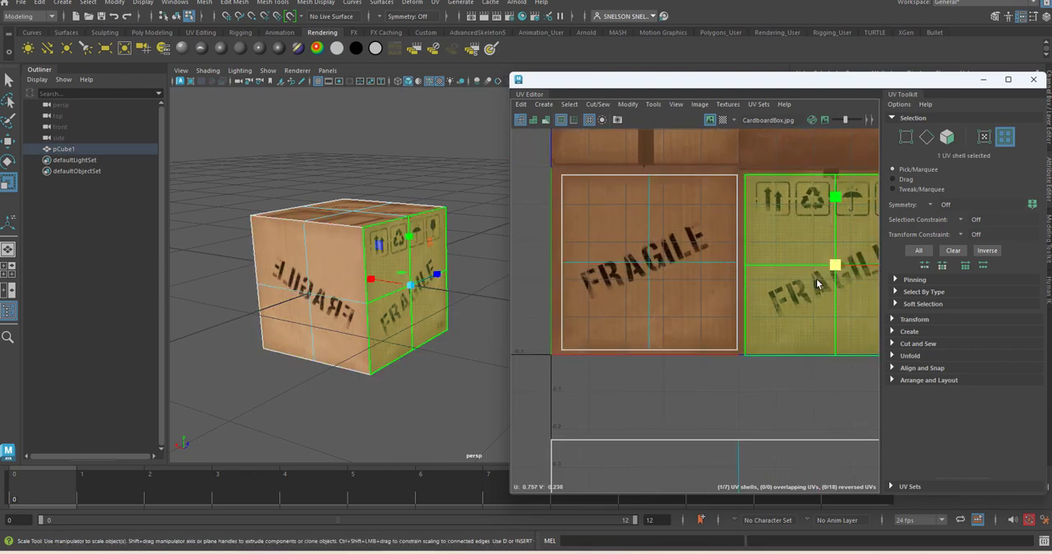
left_click_drag(836, 267, 832, 267)
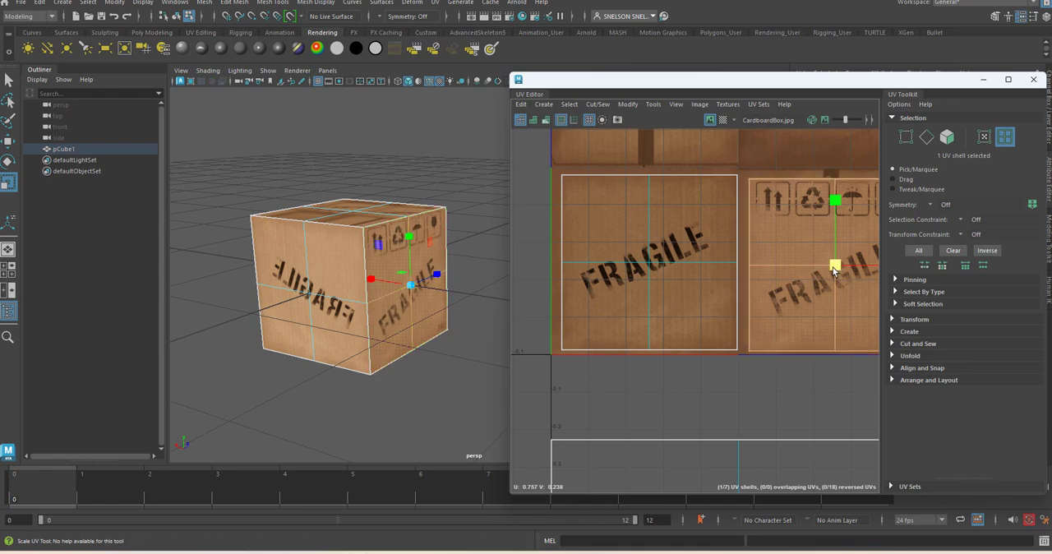
middle_click_drag(843, 279, 689, 282, "alt")
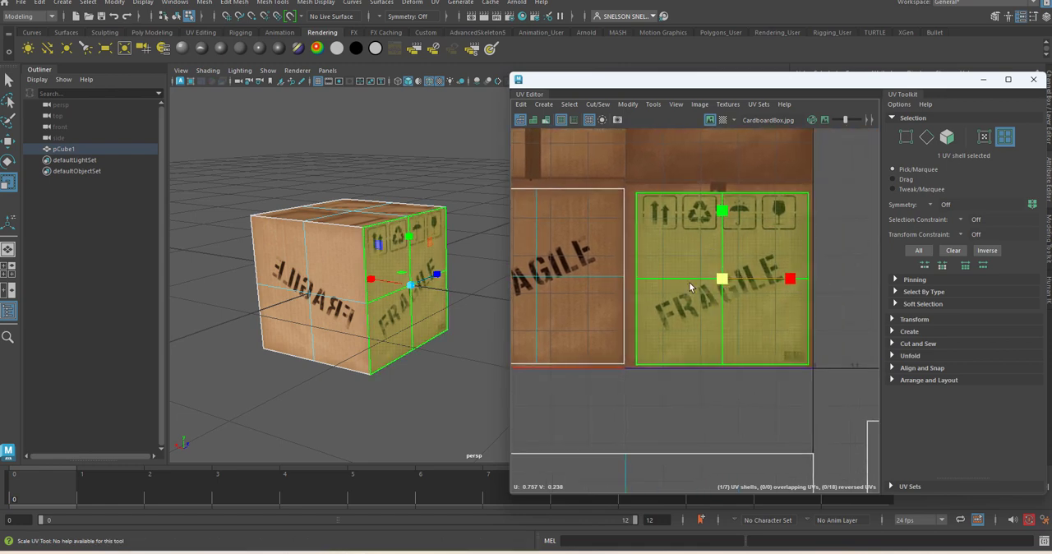
key("w")
left_click_drag(726, 283, 725, 277)
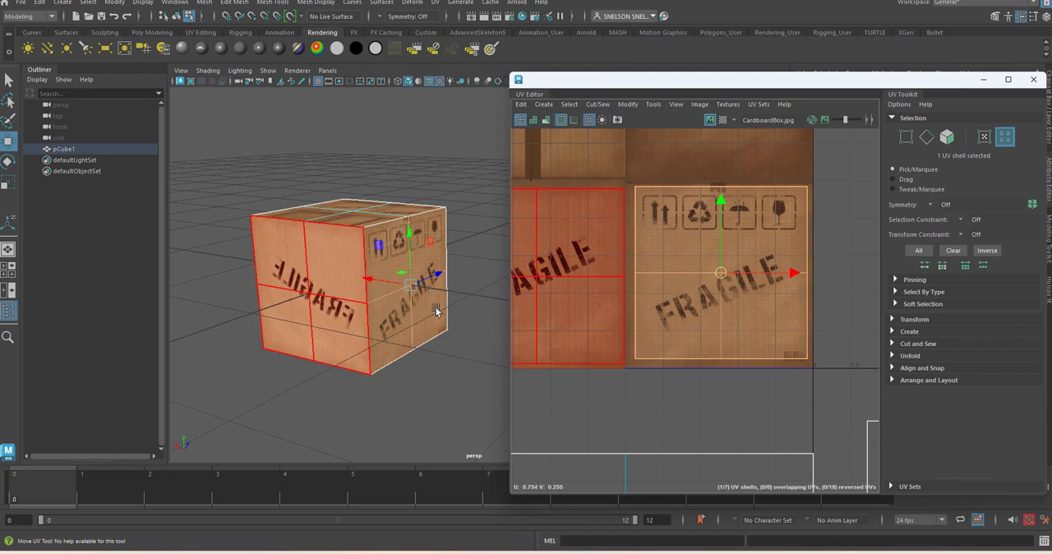
left_click_drag(374, 367, 443, 342, "alt")
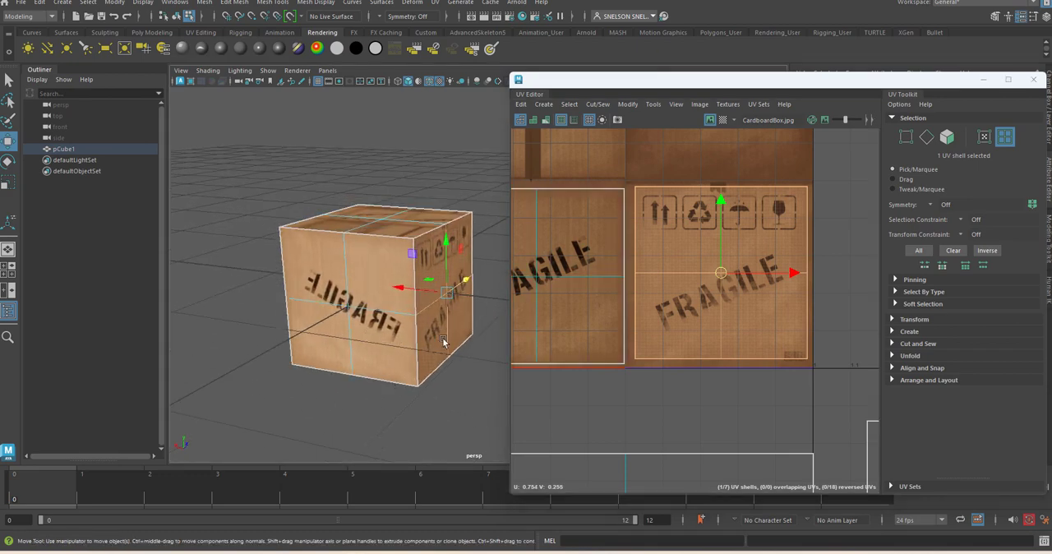
Step: Flip the plain FRAGILE panel's shell and orbit around the cube to check the lettering on its sides
left_click(550, 305)
left_click(630, 106)
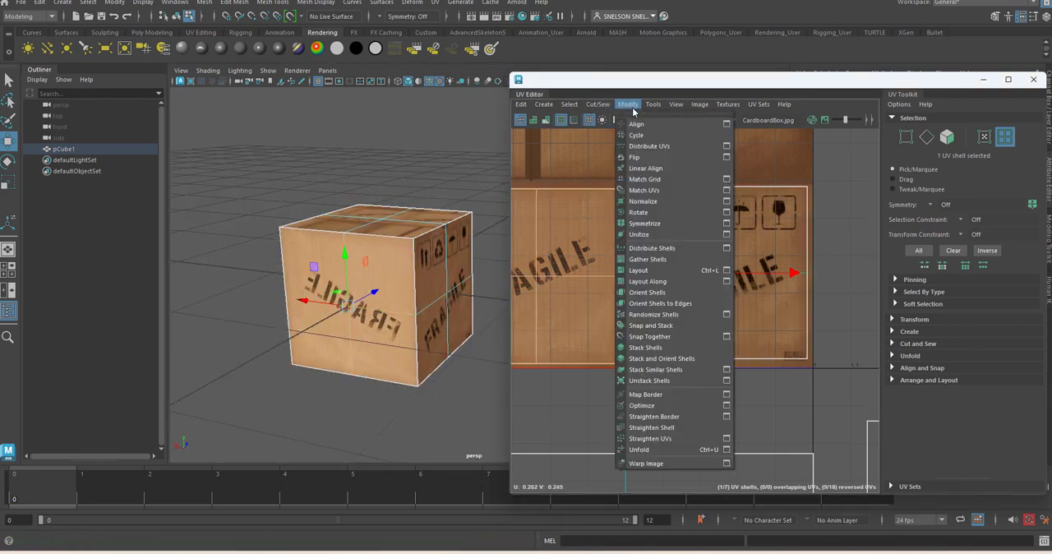
left_click(631, 157)
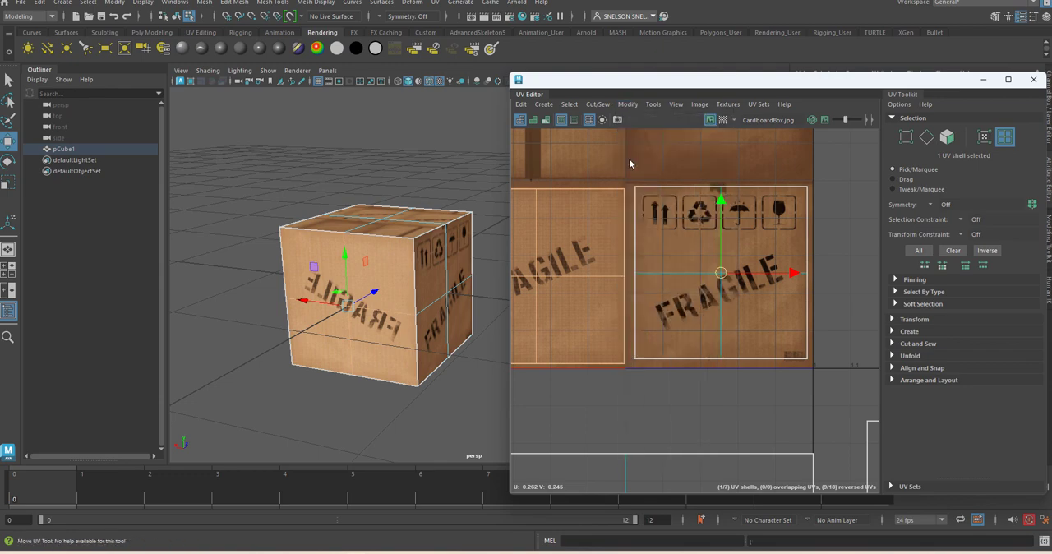
mouse_move(364, 311)
left_mouse_down("alt")
mouse_move(369, 324)
mouse_move(355, 327)
left_mouse_up("alt")
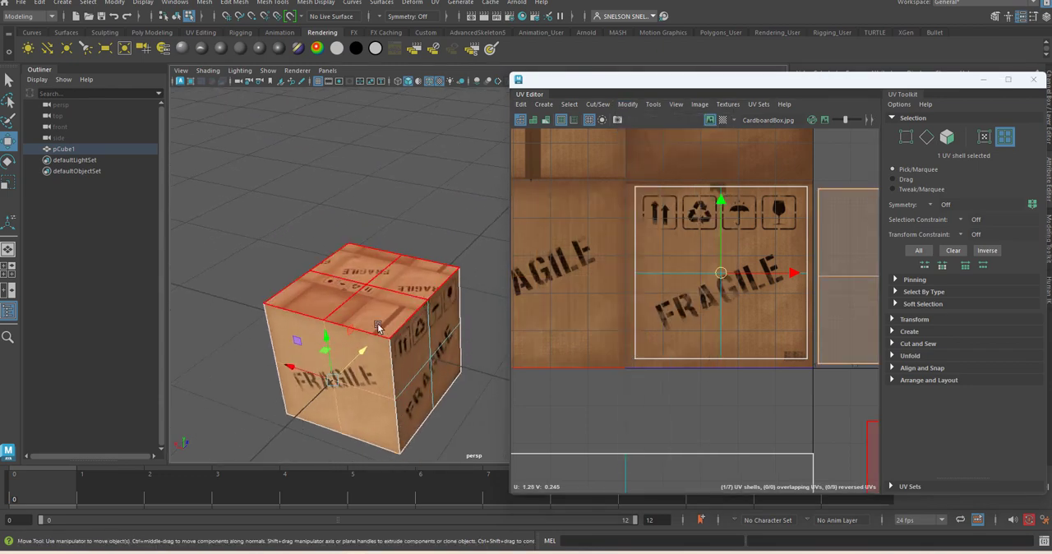
left_click_drag(398, 369, 262, 356, "alt")
middle_click_drag(427, 267, 490, 333, "alt")
left_click_drag(485, 337, 456, 337, "alt")
Step: Scale down the shell directly below the texture image and place it inside the blank upper-right panel
left_click(446, 293)
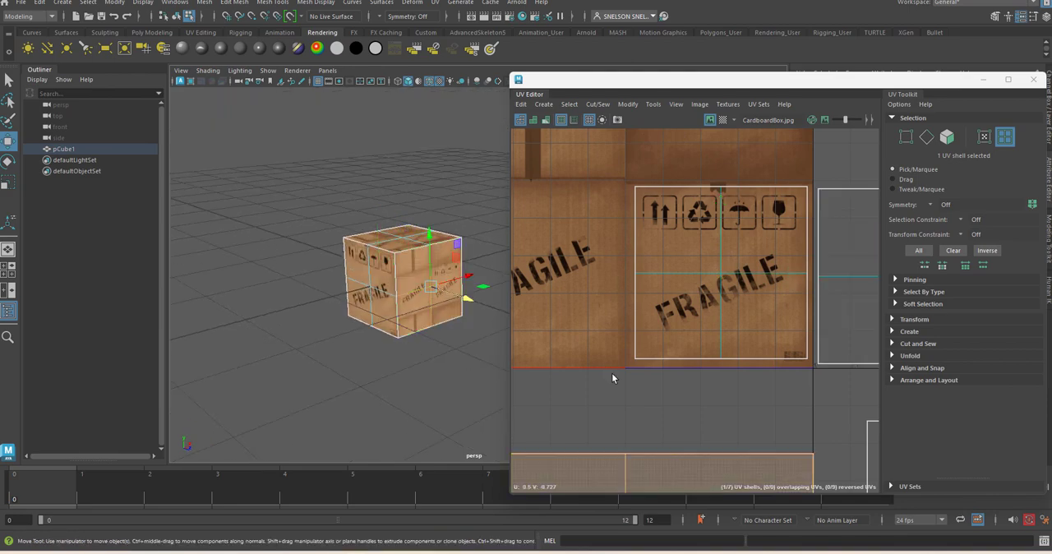
scroll(612, 373, "down", 5)
left_click_drag(616, 454, 649, 286)
key("r")
key("w")
Step: Select both shells of the split side together, scale them down, and place them over the plain FRAGILE panel
left_click_drag(442, 334, 355, 309, "alt")
left_click_drag(472, 296, 494, 236, "alt")
left_click(493, 236)
key("f")
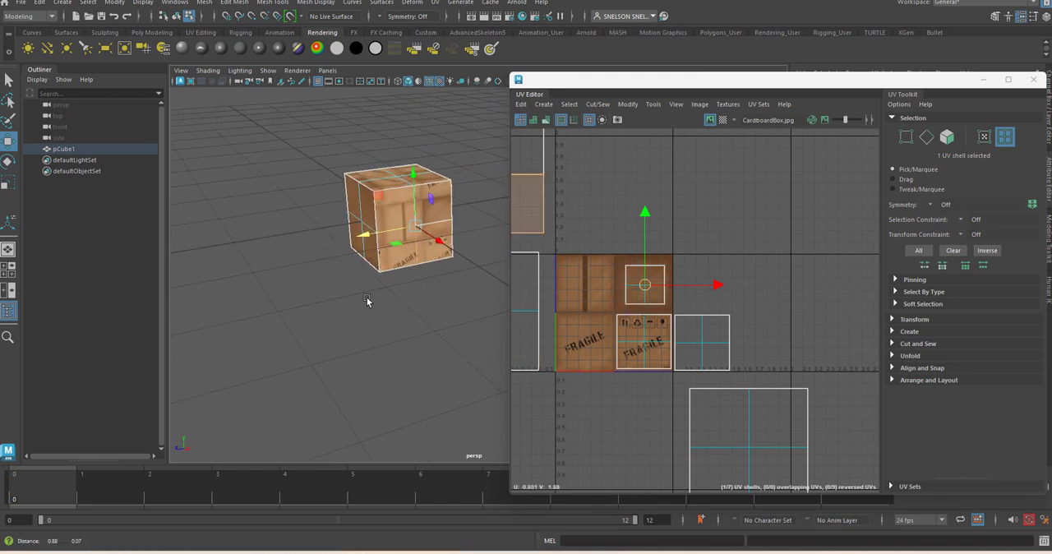
scroll(591, 201, "down", 2)
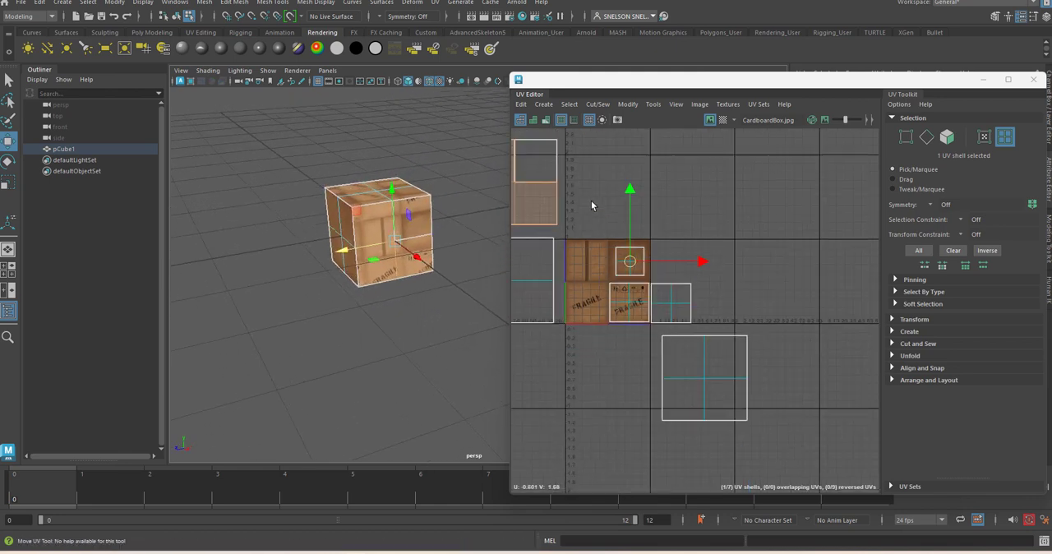
left_click(522, 203)
key("r")
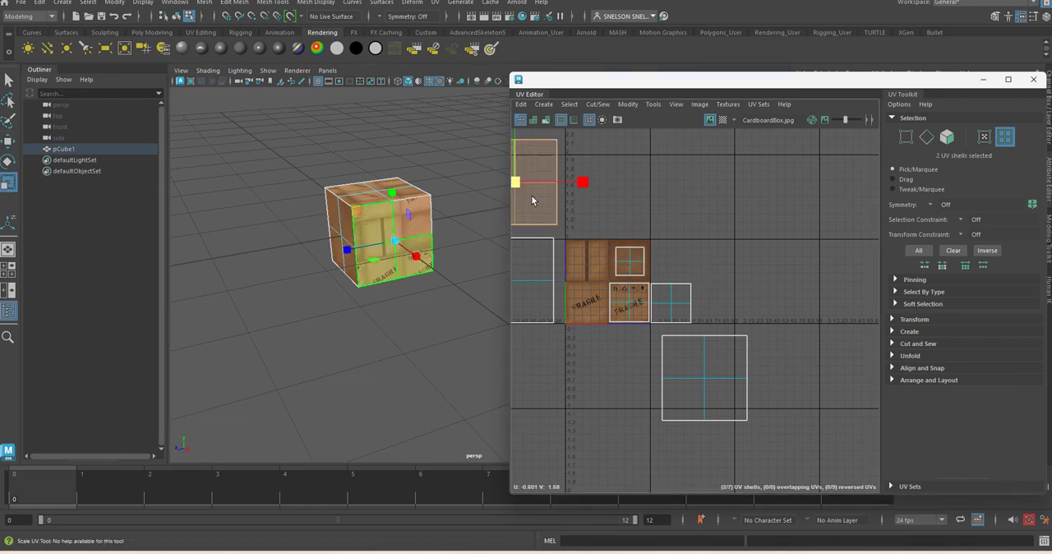
left_click_drag(519, 187, 589, 308)
key("w")
key("r")
key("w")
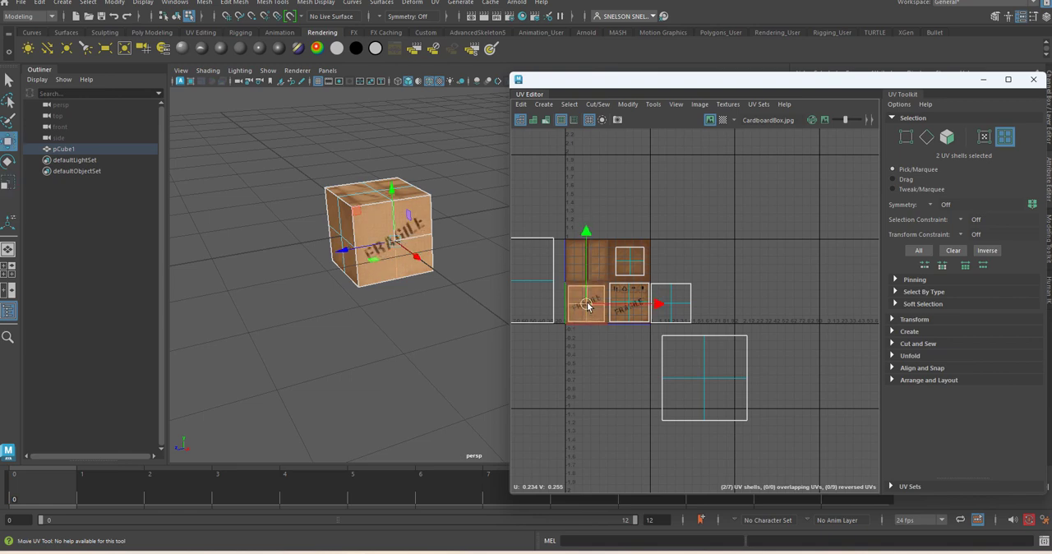
Step: Move the cube's top-side shell onto the texture's taped upper-left panel and scale it down to fit
left_click(710, 381)
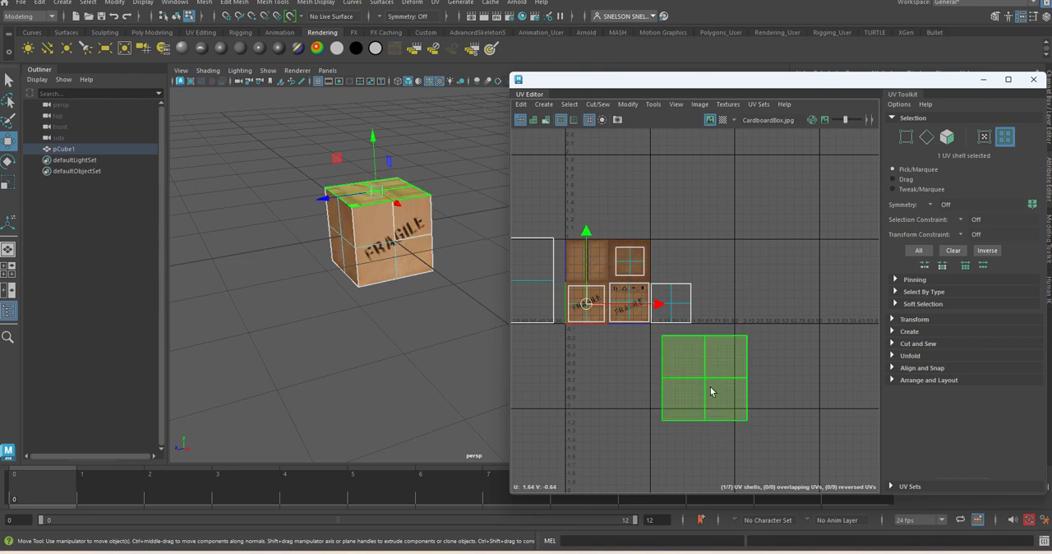
left_click_drag(711, 392, 549, 279)
key("r")
key("f")
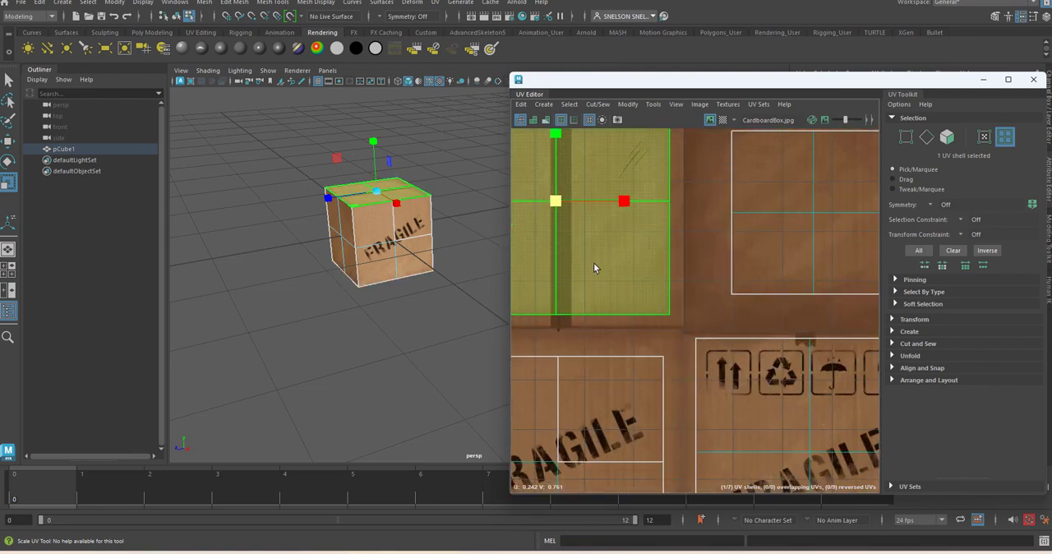
middle_click_drag(596, 263, 681, 310, "alt")
scroll(681, 310, "down", 2)
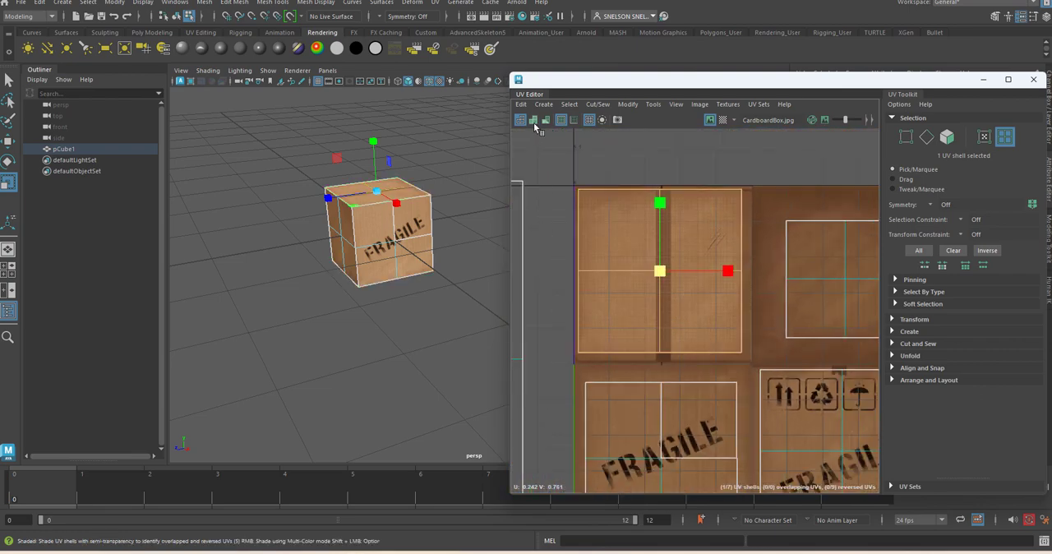
Step: Reselect the top-side shell and nudge it slightly right and down to center it within the taped panel
left_click(8, 80)
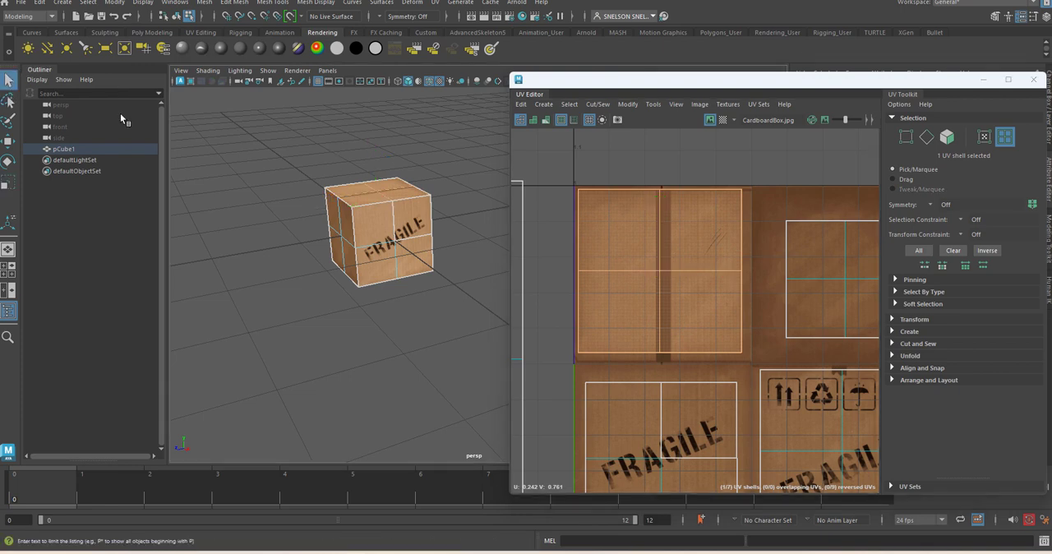
left_click(644, 263)
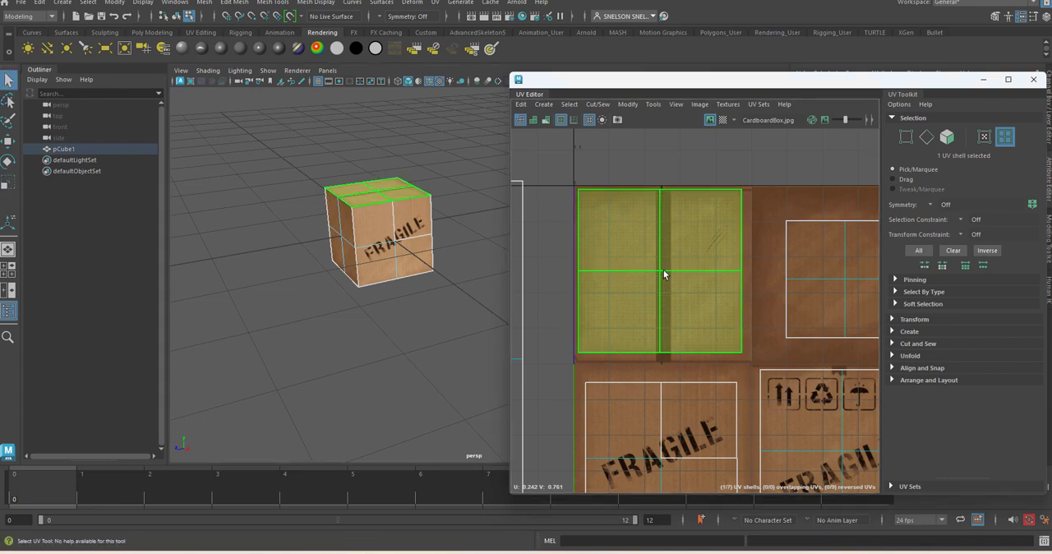
key("w")
left_click_drag(662, 272, 666, 282)
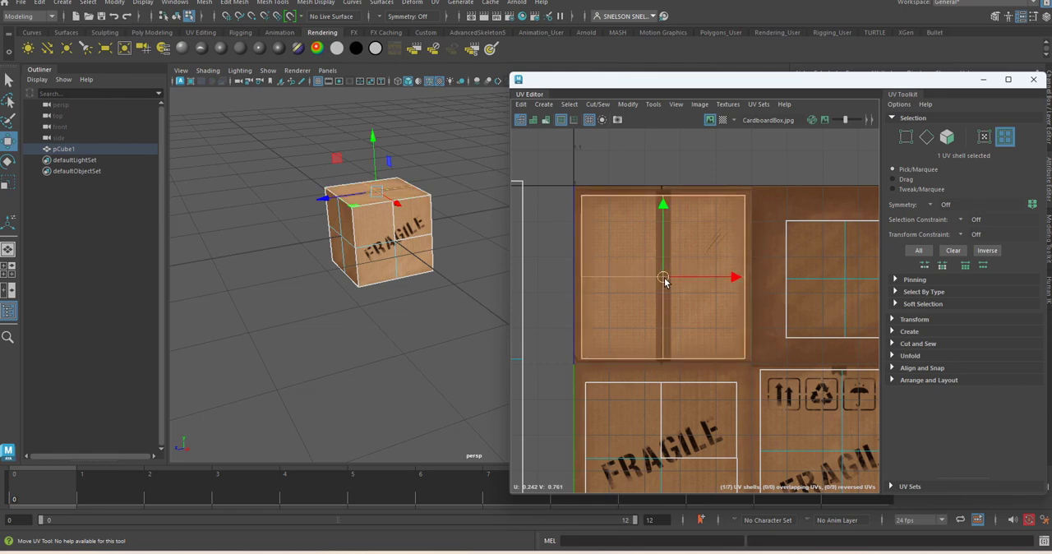
Step: Move the cube's bottom-side shell from beside the texture onto the taped upper-left panel and scale it down to fit
left_click(409, 333)
left_click_drag(408, 336, 411, 265, "alt")
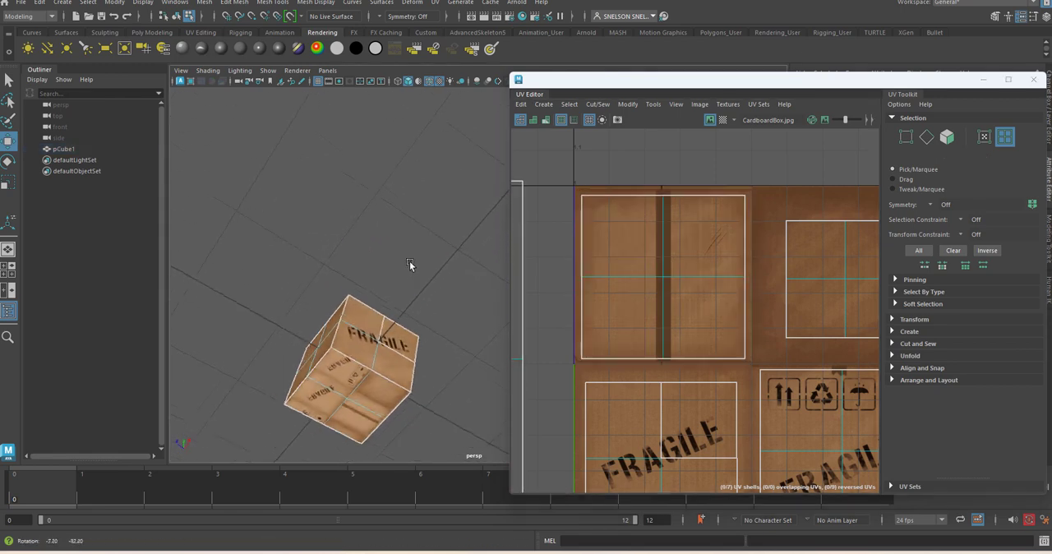
left_click(357, 389)
scroll(560, 345, "down", 5)
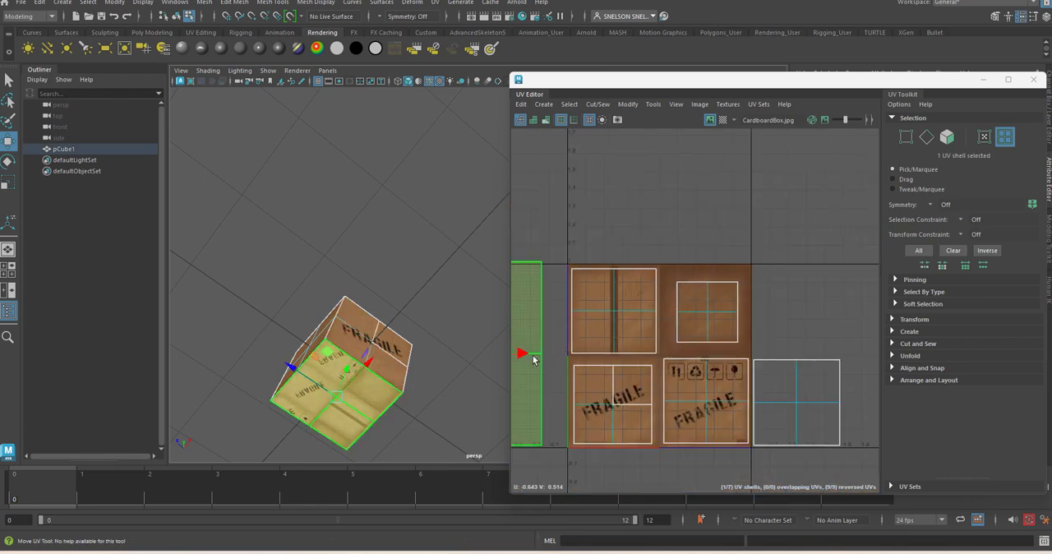
middle_click_drag(589, 275, 709, 261, "alt")
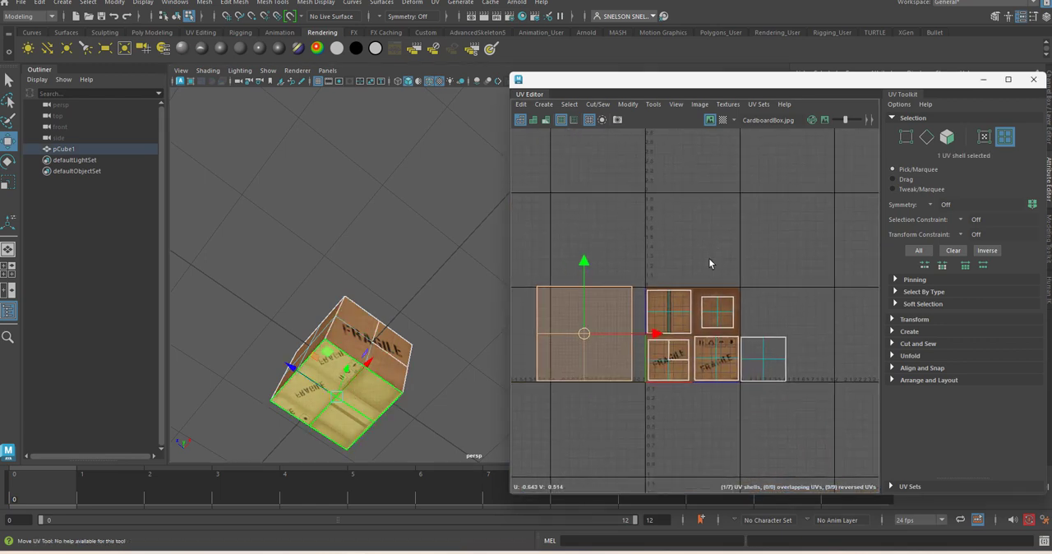
left_click_drag(587, 333, 629, 323)
key("r")
left_click_drag(422, 305, 495, 279, "alt")
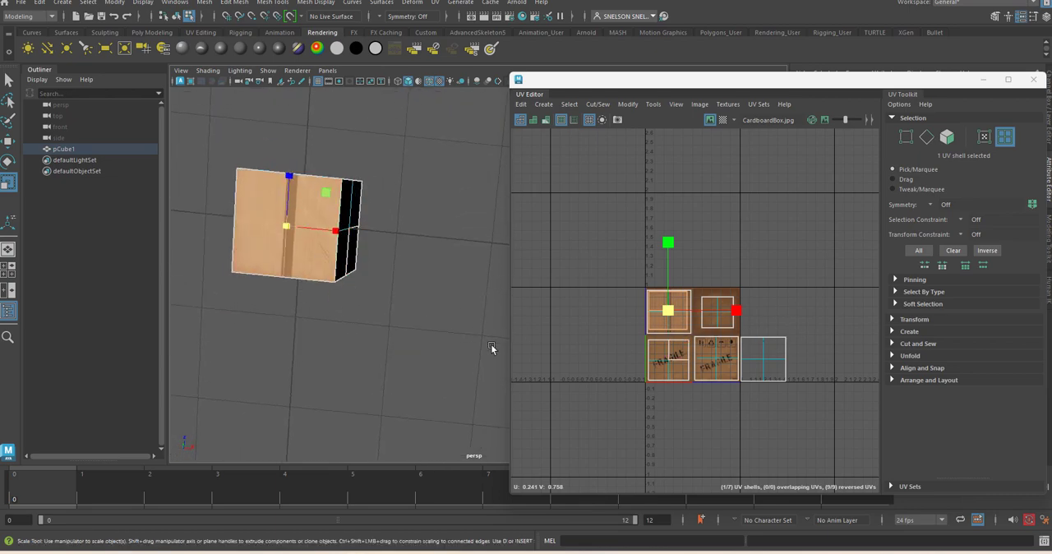
Step: Rotate the bottom-side shell about 90 degrees clockwise within the taped panel to turn the direction of its tape strip
key("e")
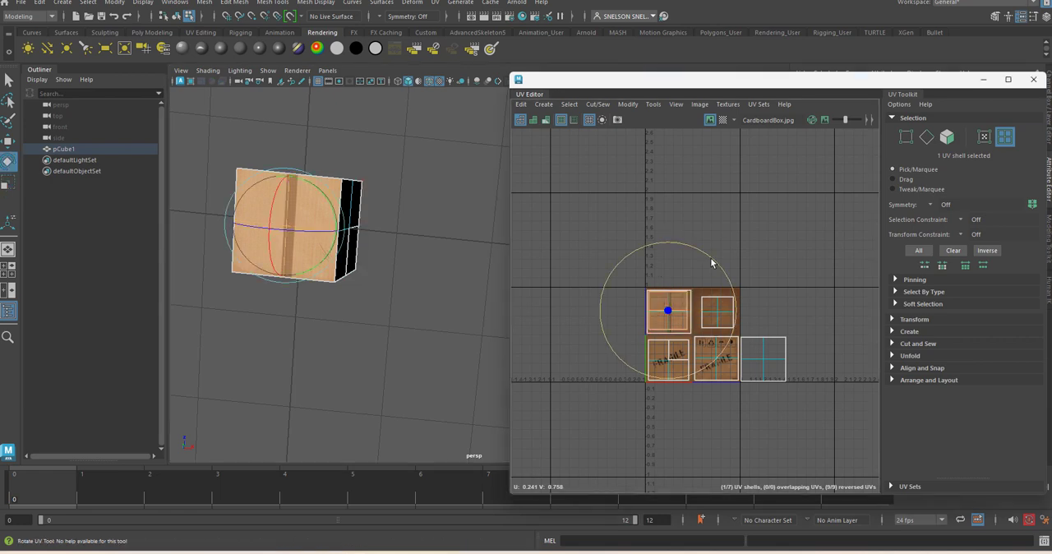
left_click_drag(710, 257, 752, 376)
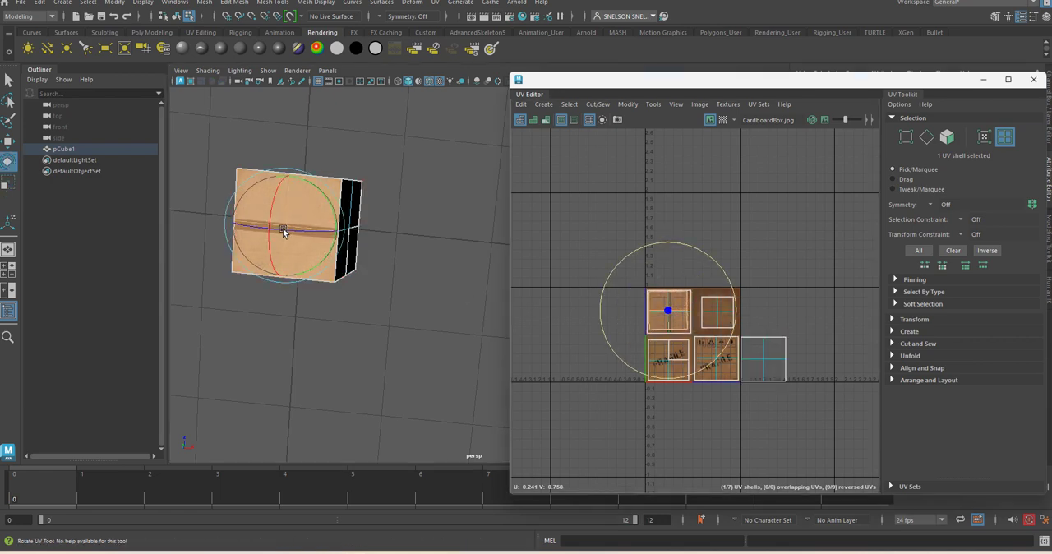
left_click_drag(282, 233, 478, 325, "alt")
Step: Select the remaining shell beside the texture's lower-right panel and nudge it slightly upward in the UV Editor
left_click(756, 352)
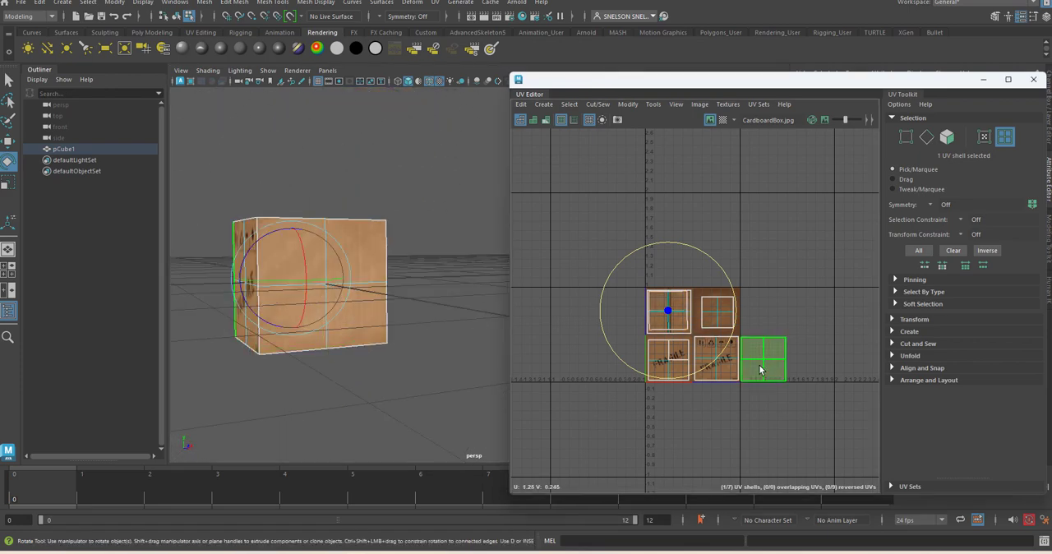
left_click_drag(329, 332, 451, 343, "alt")
left_click_drag(403, 258, 351, 374, "alt")
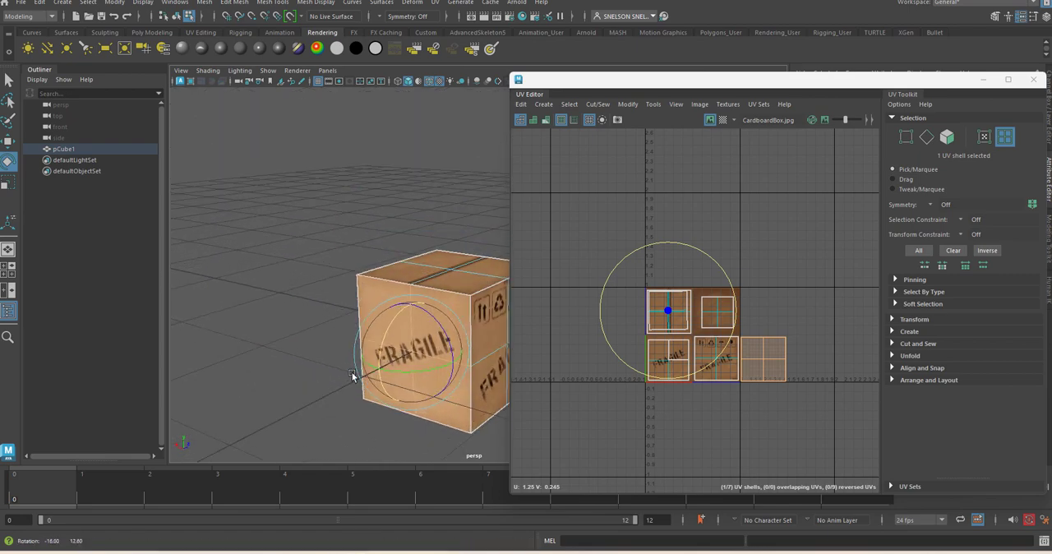
left_click(770, 364)
key("w")
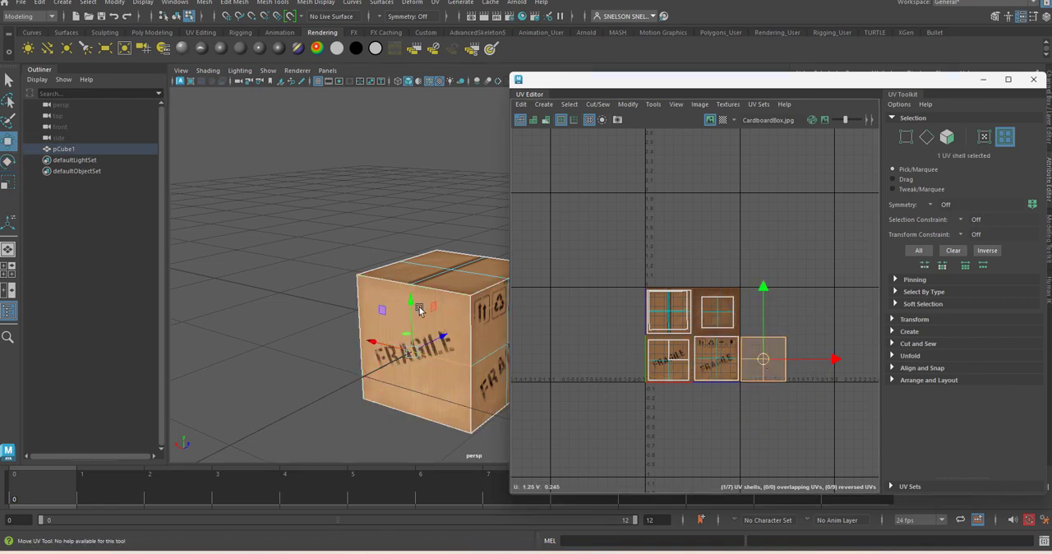
left_click_drag(413, 307, 405, 284)
key("ctrl+z")
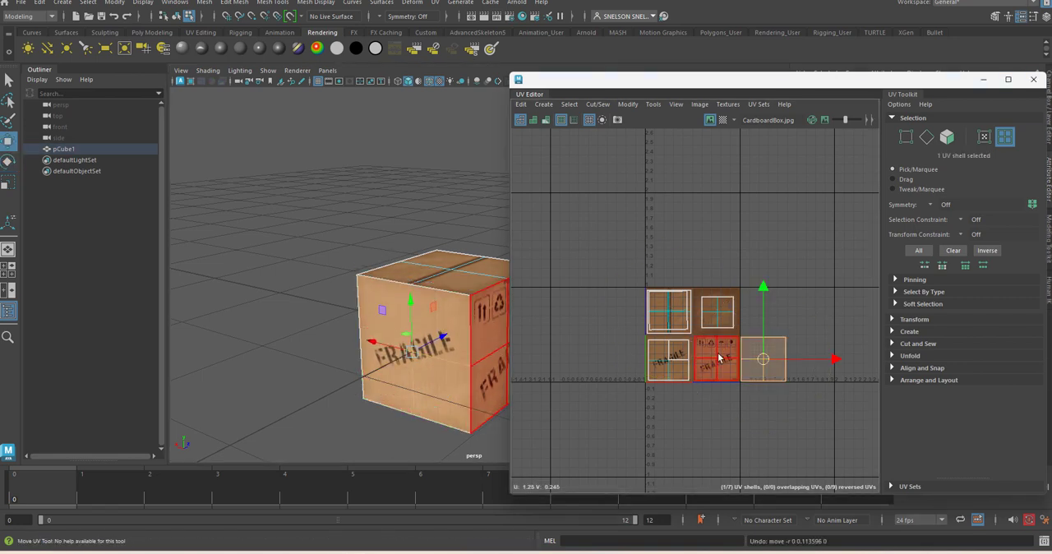
left_click_drag(766, 288, 768, 287)
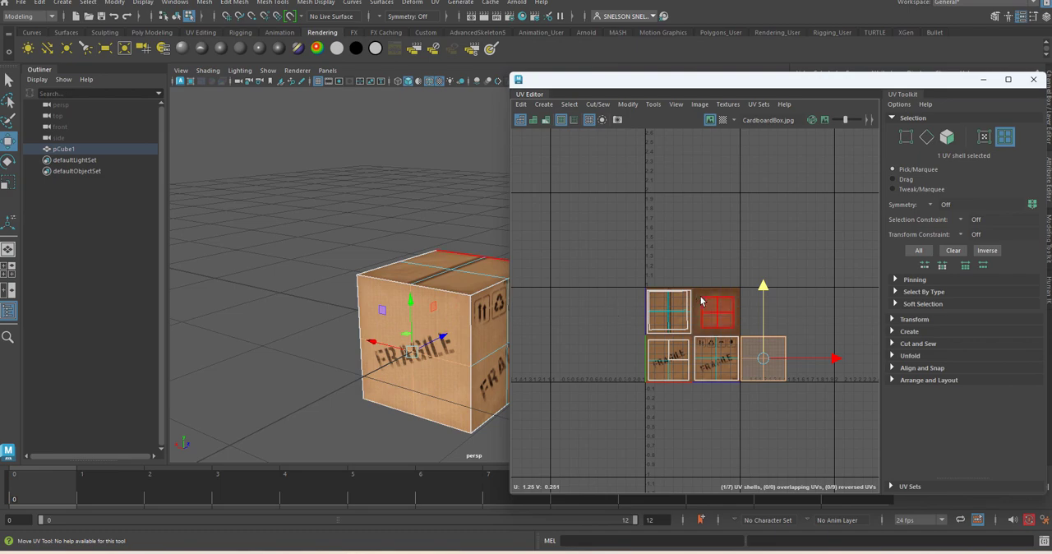
Step: Move the selected shell horizontally onto the plain FRAGILE panel at the texture's lower left and scale it slightly to fit
middle_click_drag(790, 292, 722, 247, "alt")
scroll(644, 275, "up", 5)
scroll(644, 275, "down", 3)
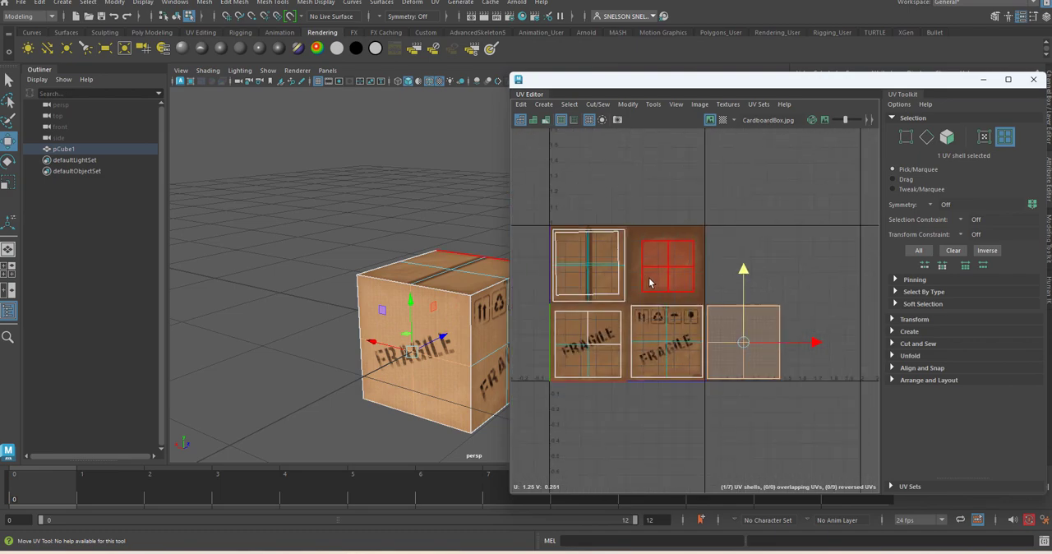
scroll(649, 283, "down", 2)
scroll(696, 315, "down", 2)
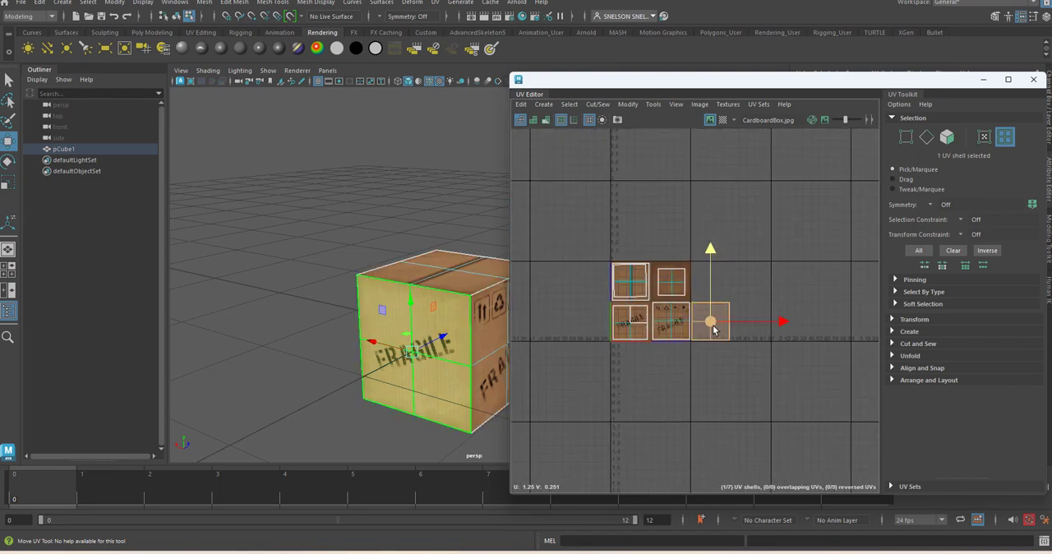
left_click_drag(781, 323, 702, 324)
key("r")
left_click(637, 329)
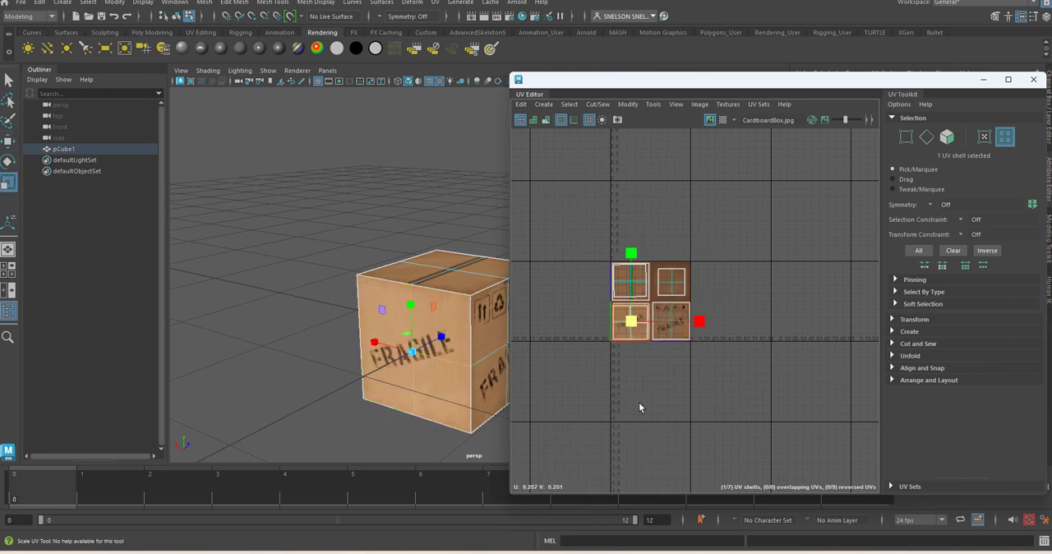
Step: Clear the shell selection, check the textured box's front sides, and move the UV Editor window away from the Attribute Editor
left_click(309, 355)
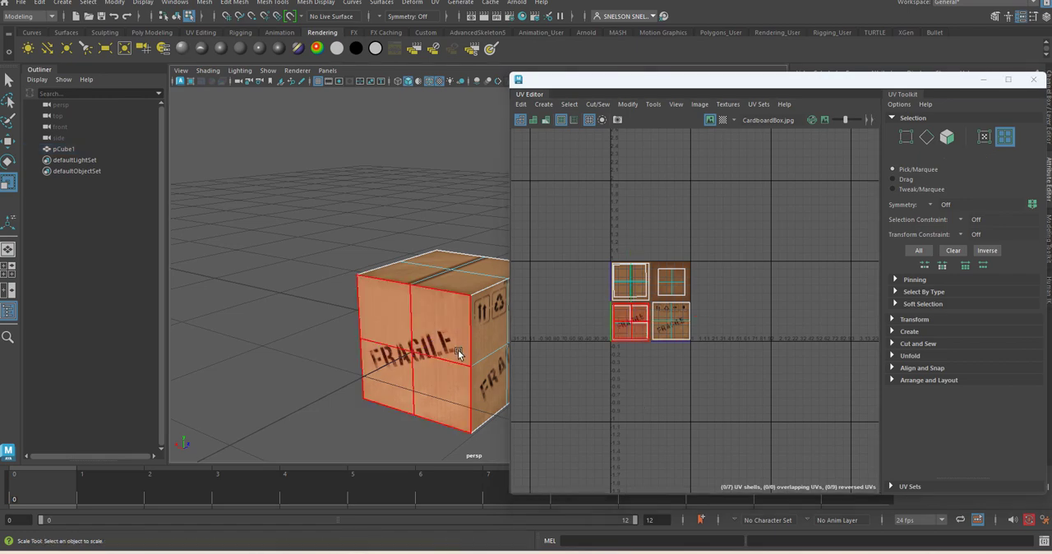
left_click_drag(457, 350, 414, 347, "alt")
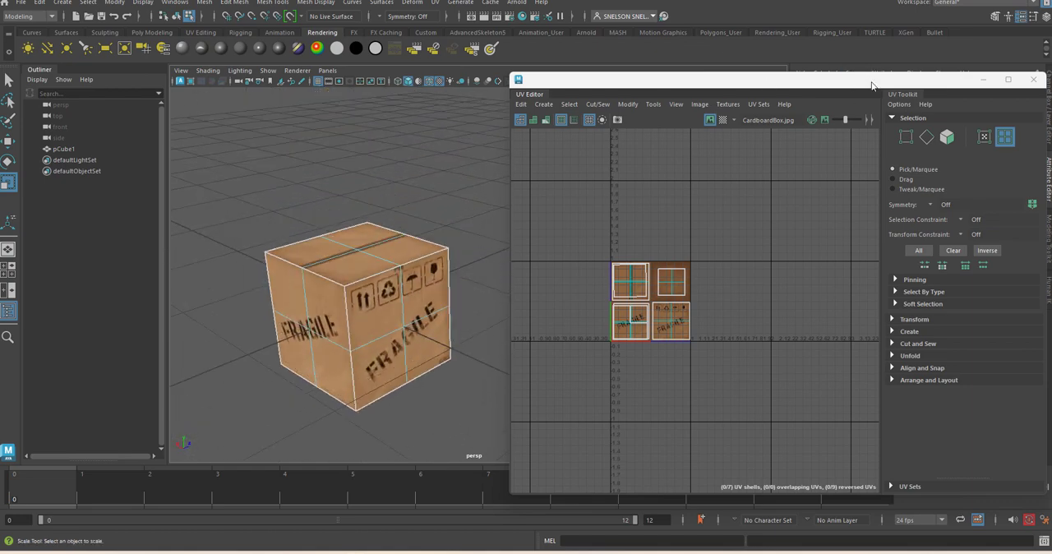
left_click_drag(867, 85, 722, 52)
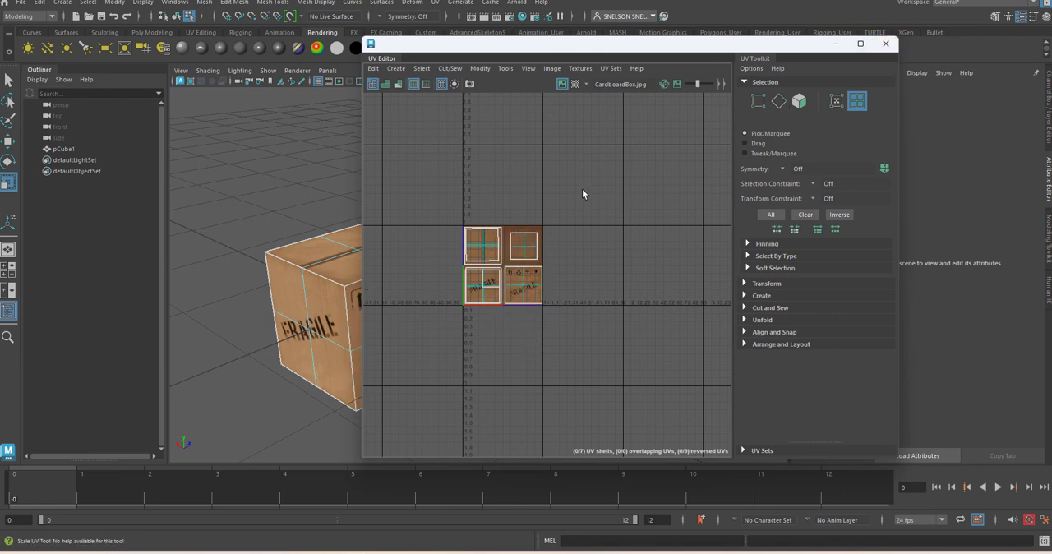
Step: Close the UV Editor, select the whole cube in object mode, and apply an Automatic UV projection to it
left_click(886, 47)
left_click(436, 2)
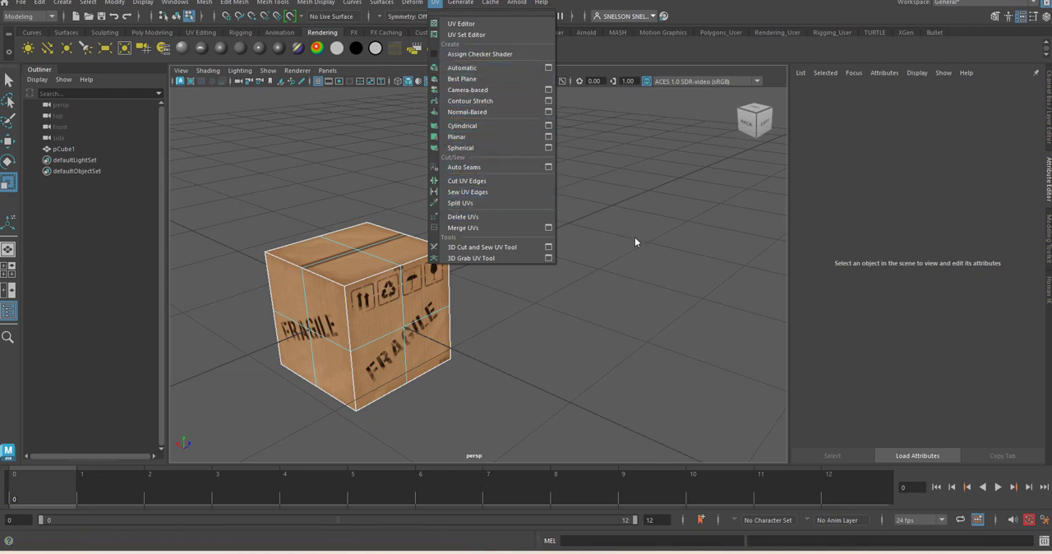
right_click_drag(404, 333, 444, 221)
left_click(494, 284)
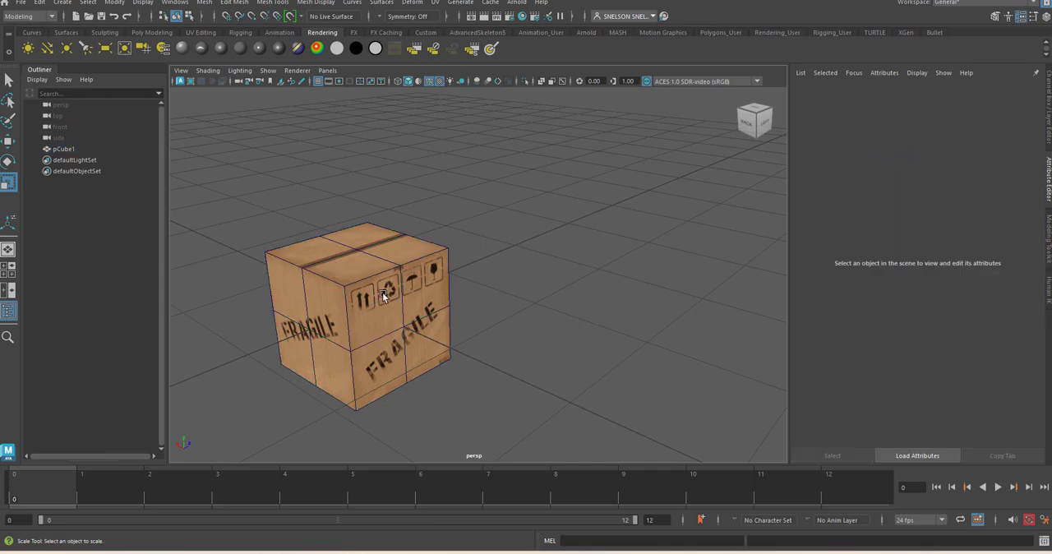
left_click(387, 291)
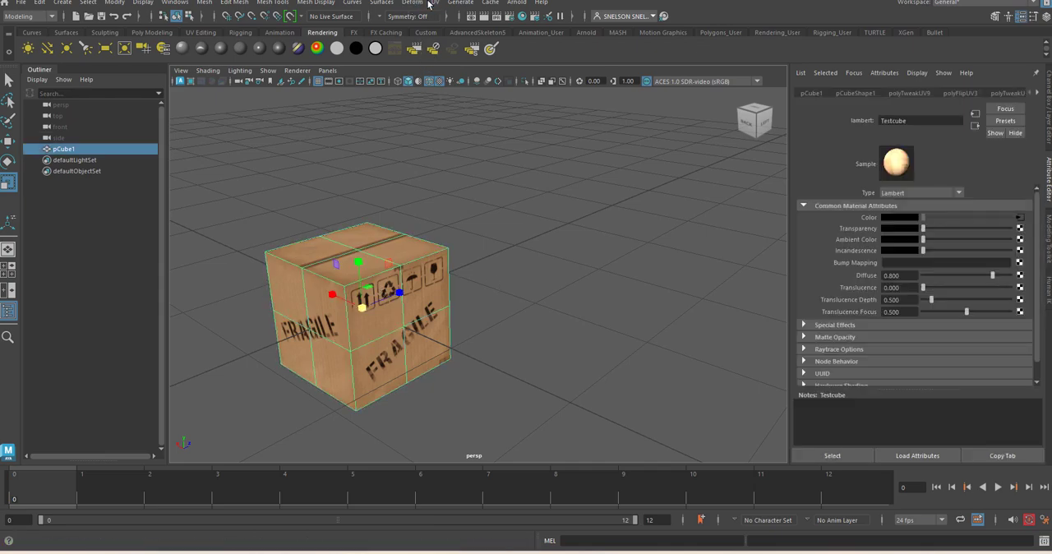
left_click(434, 3)
left_click(464, 68)
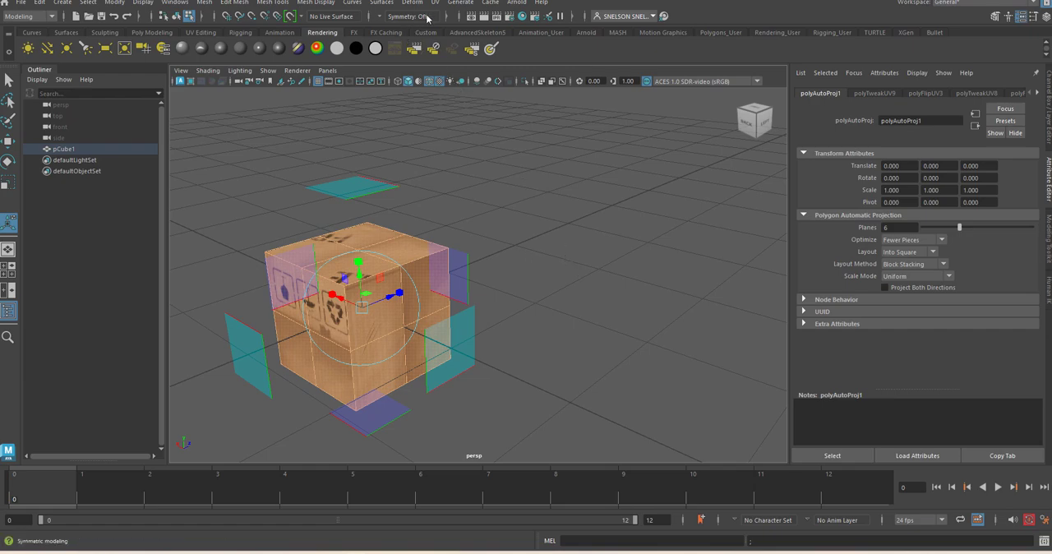
Step: Reopen the UV Editor, place it beside the perspective view, and frame the cube's UV layout over the texture
left_click(437, 3)
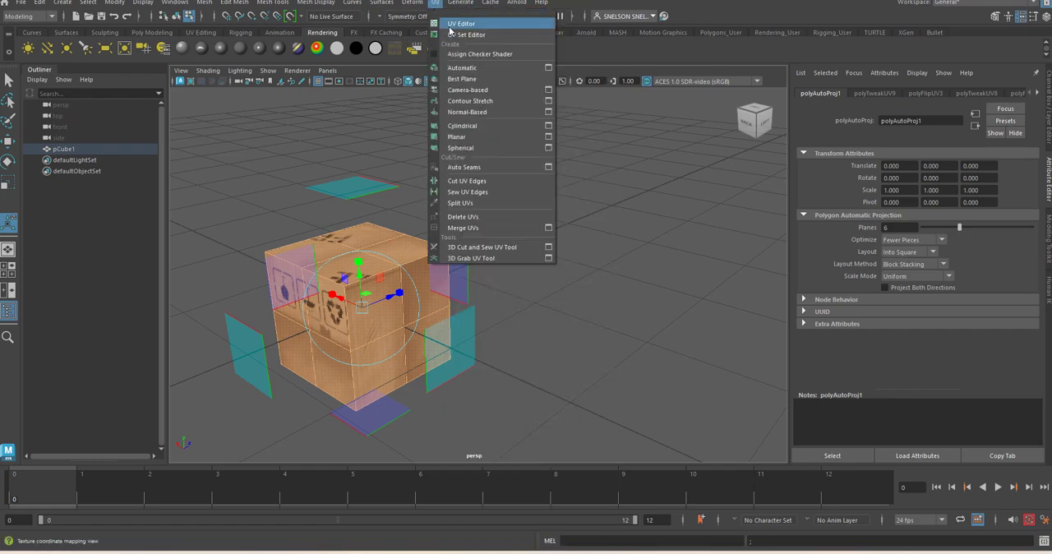
left_click(461, 23)
left_click_drag(550, 47, 695, 51)
left_click(489, 208)
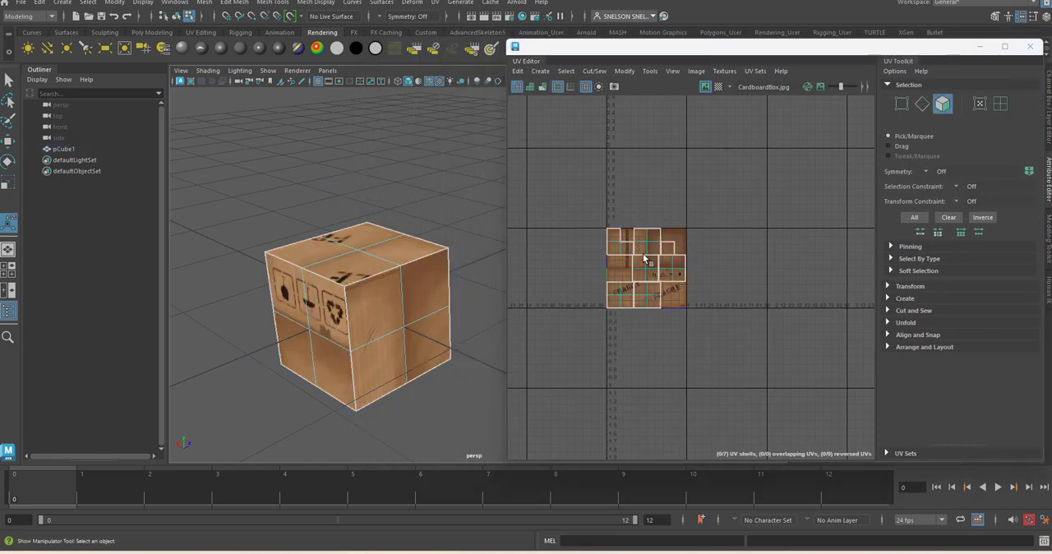
scroll(641, 301, "up", 7)
scroll(640, 305, "down", 2)
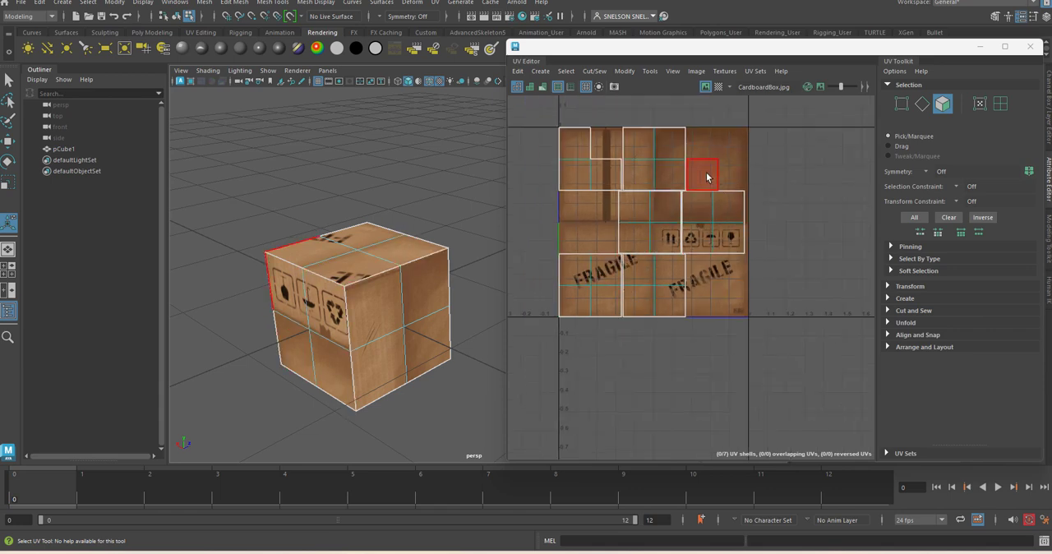
Step: Select the UV shell of the cube's top side and move it onto the lower-right FRAGILE panel of the texture
left_click(700, 175)
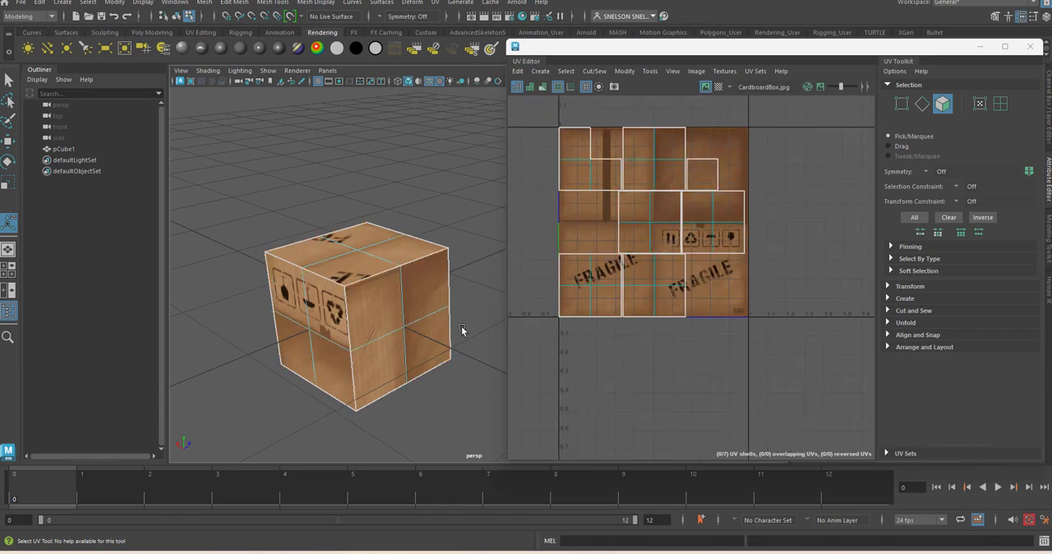
left_click(703, 176)
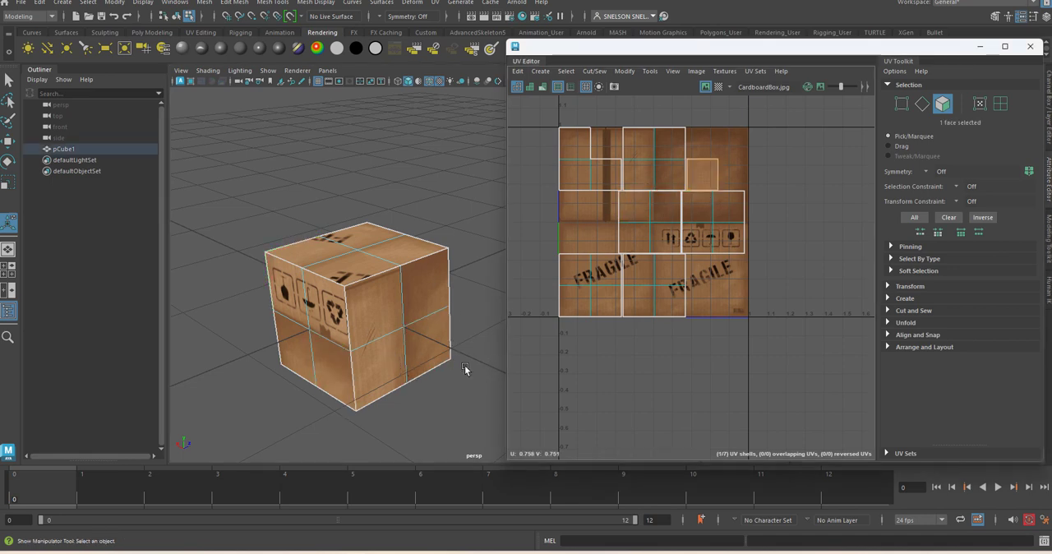
right_click_drag(657, 299, 610, 282)
left_click(655, 288)
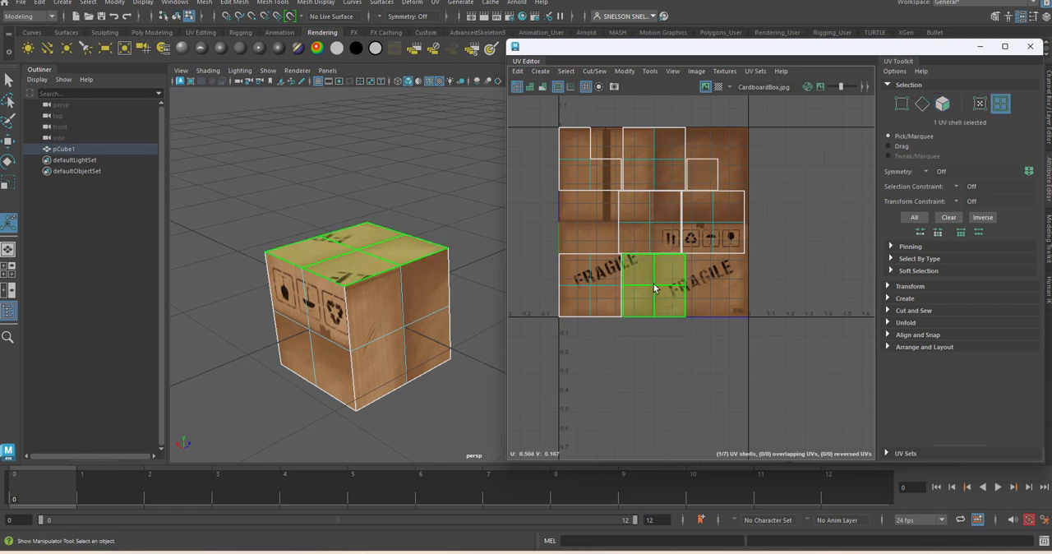
key("w")
left_click_drag(661, 292, 699, 284)
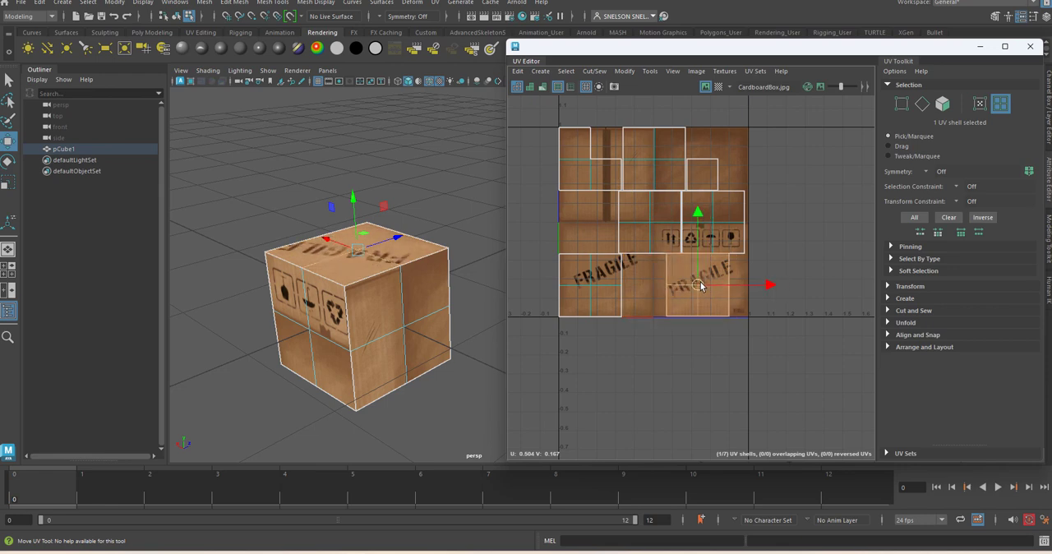
Step: Move the UV Editor window clear of the viewport menus and apply a Cylindrical UV projection to the whole cube
left_click(491, 385)
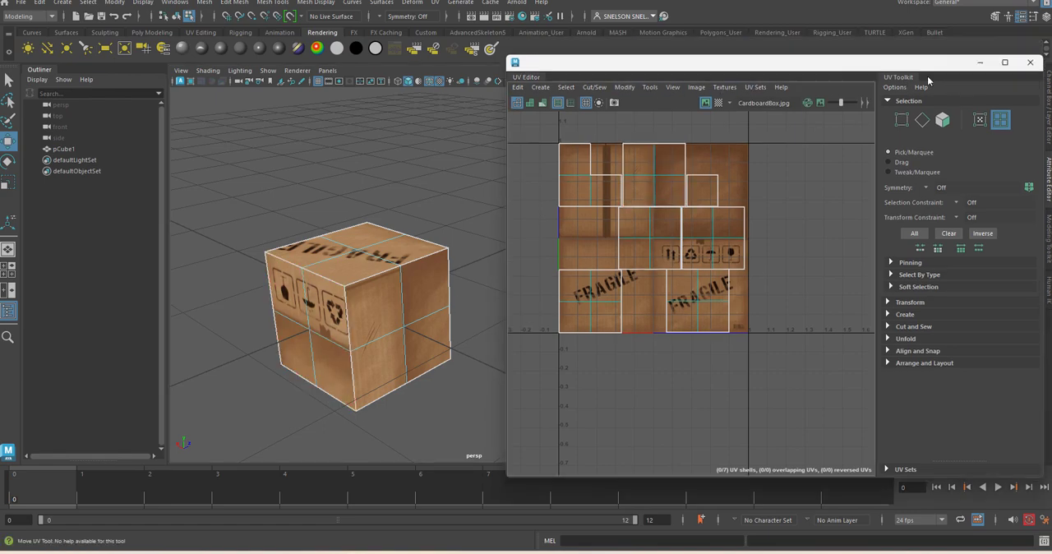
left_click_drag(932, 51, 944, 148)
right_click_drag(435, 281, 473, 218)
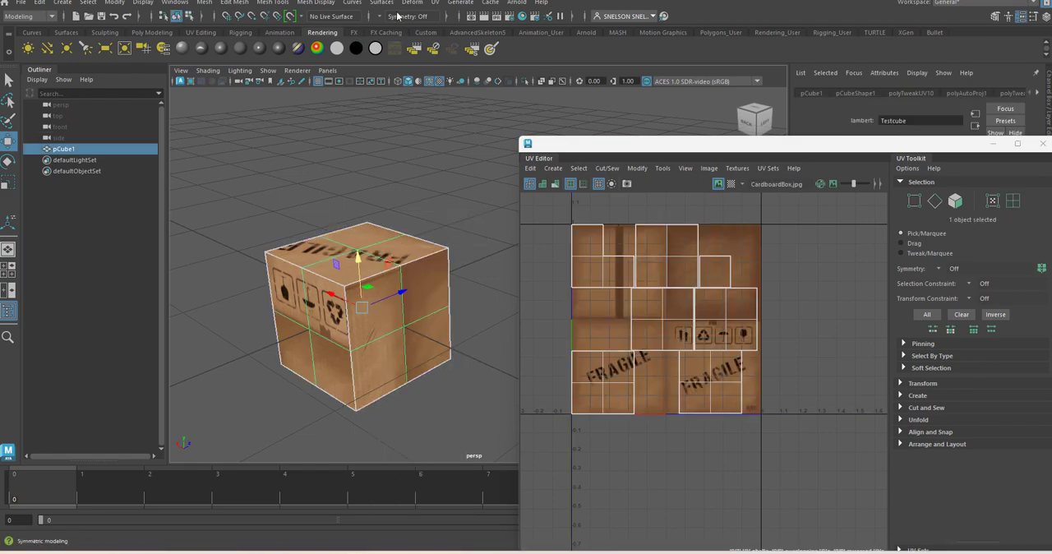
left_click(437, 2)
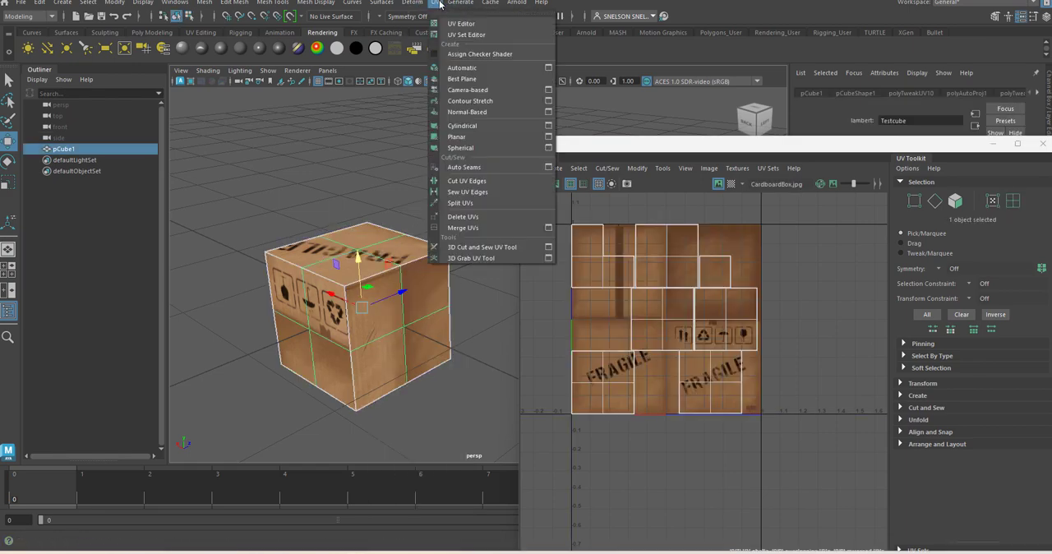
left_click(464, 126)
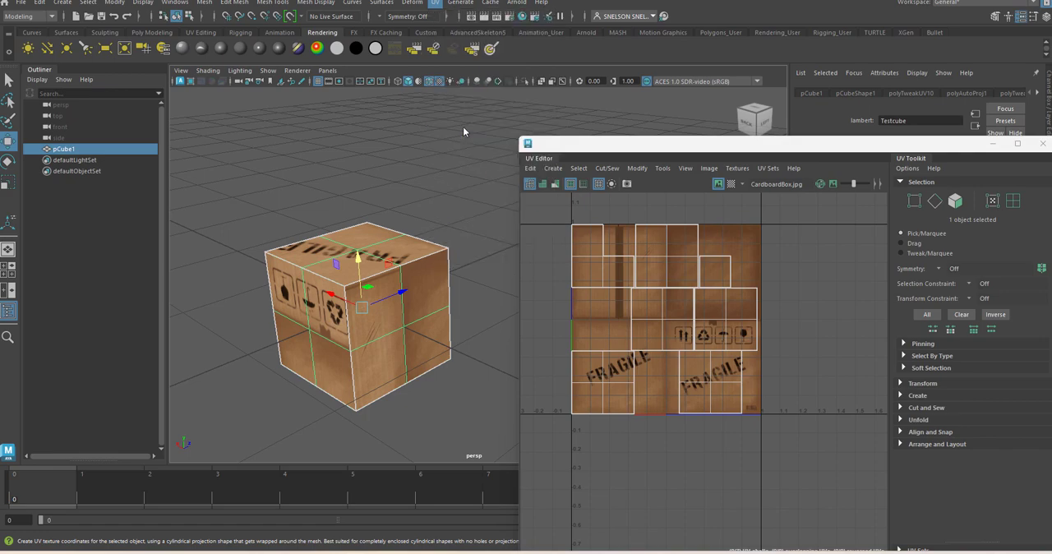
left_click_drag(408, 392, 330, 360, "alt")
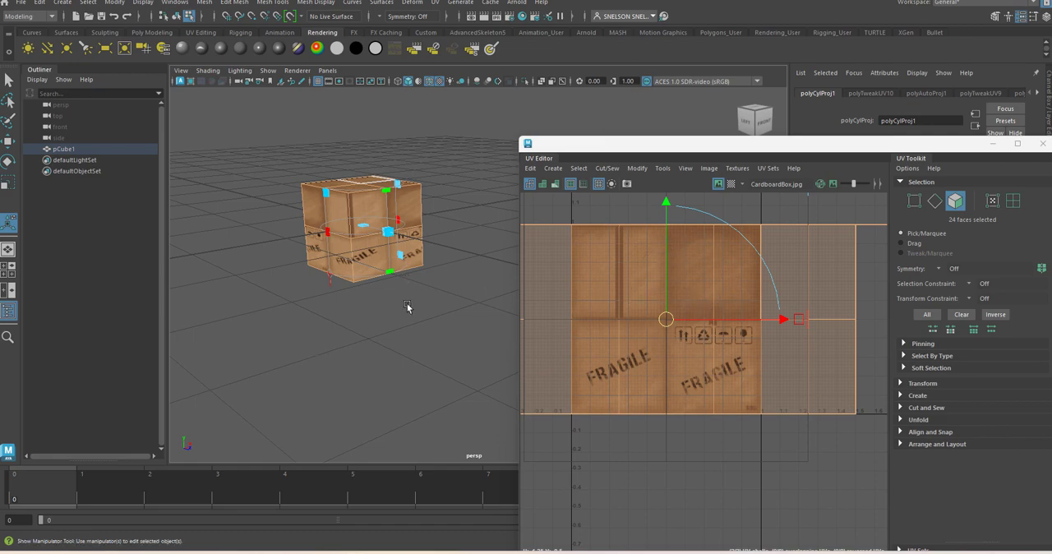
left_click_drag(407, 307, 430, 312, "alt")
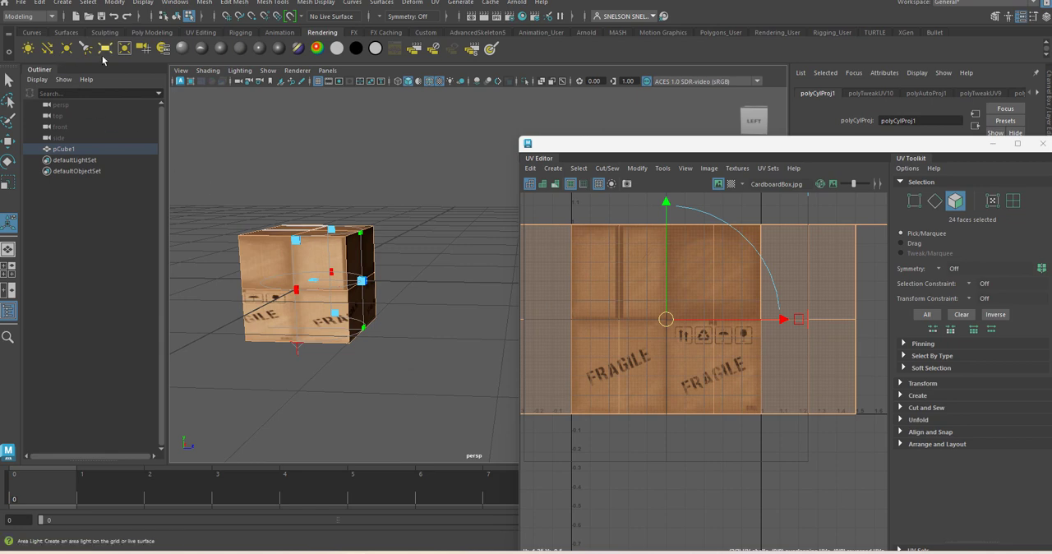
Step: Create a polygon cylinder, assign the existing Testcube material to it, and inspect its default UV layout over the texture
left_click(152, 32)
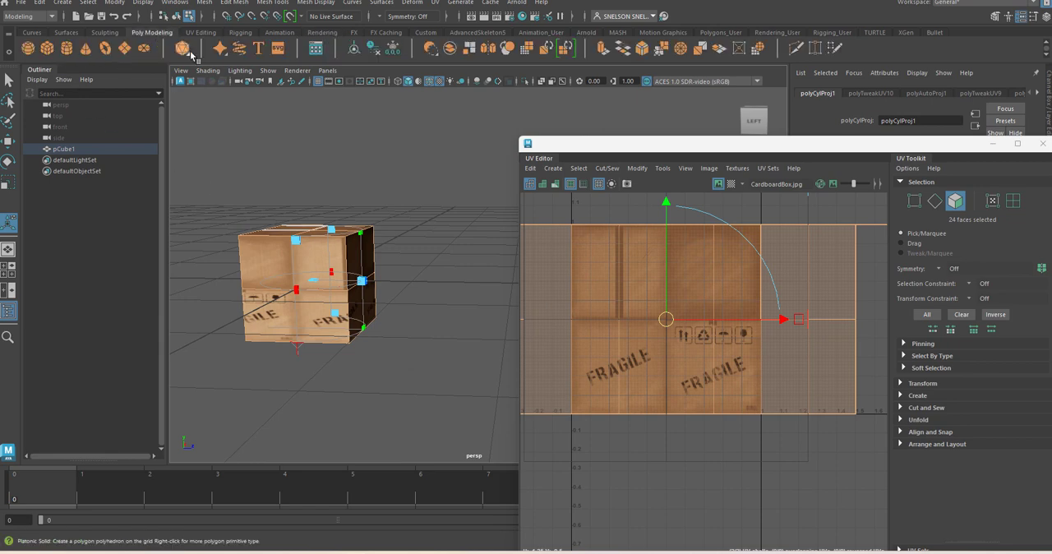
left_click(66, 52)
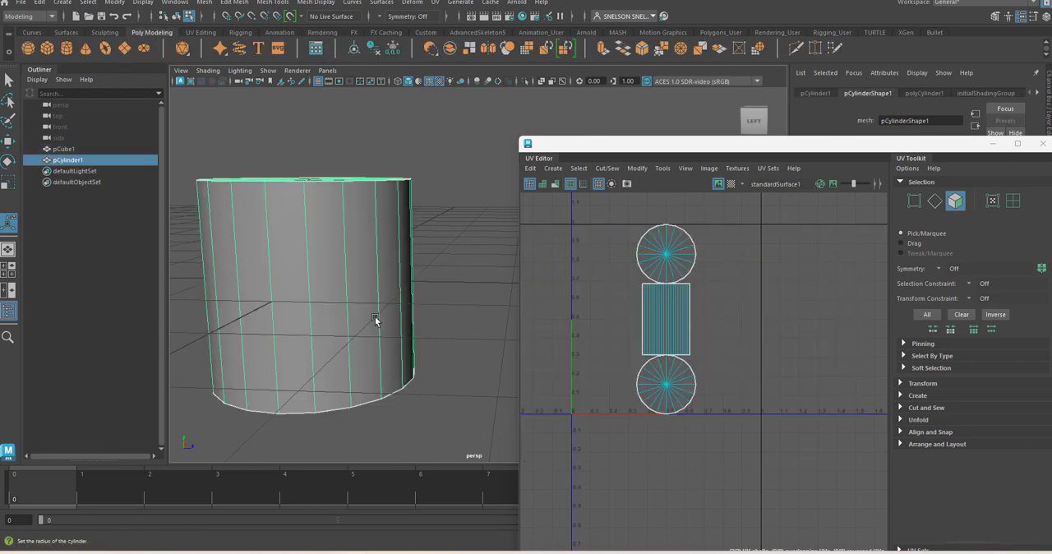
right_click_drag(337, 332, 406, 505)
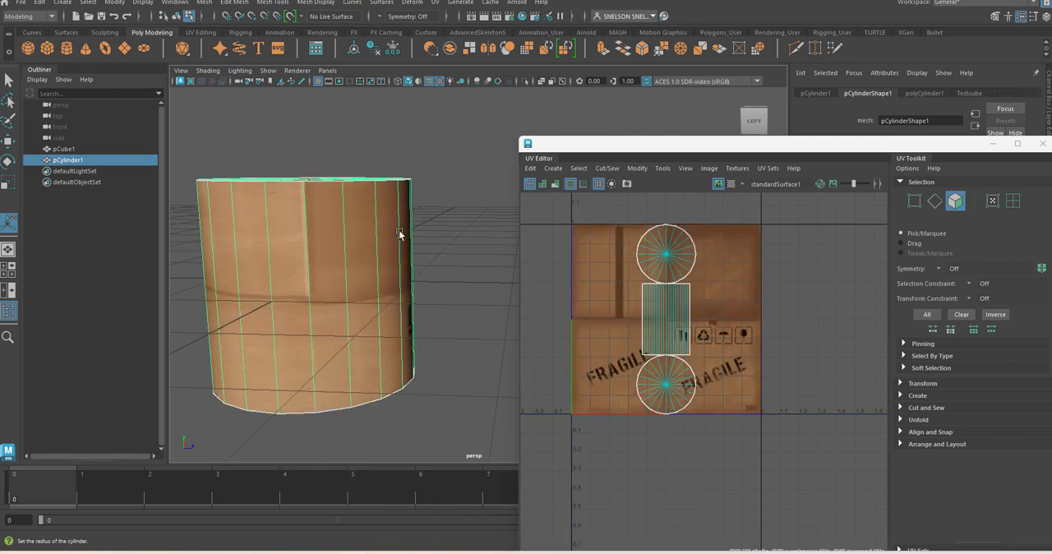
left_click_drag(399, 234, 460, 237, "alt")
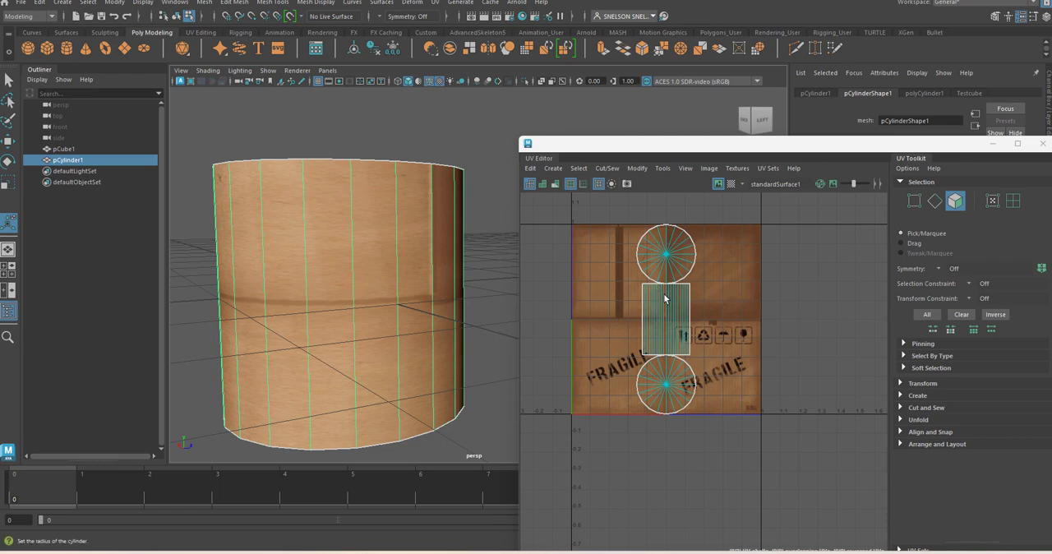
scroll(666, 300, "up", 3)
scroll(666, 312, "down", 1)
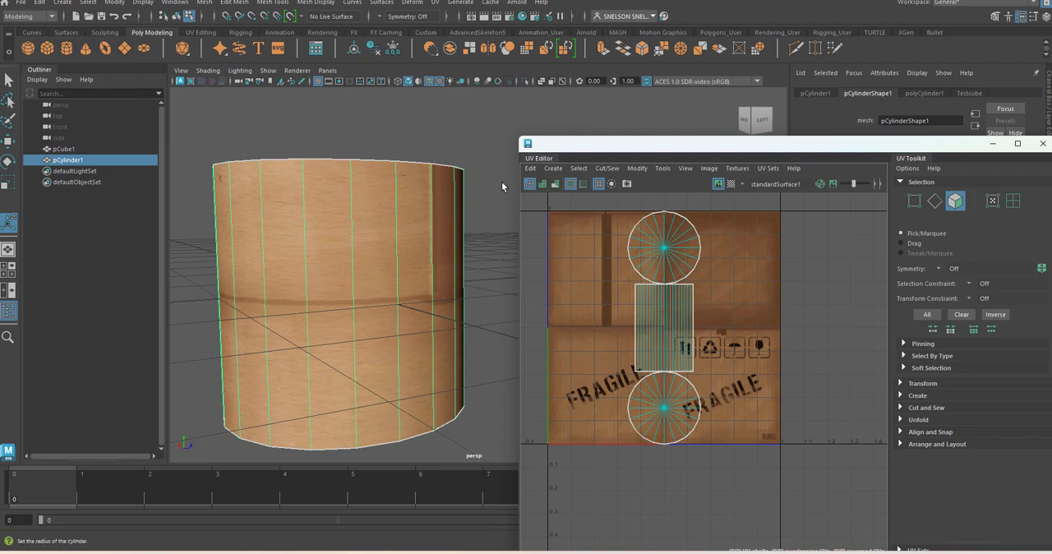
Step: Apply a Cylindrical UV projection to the new cylinder
right_click_drag(476, 314, 449, 263, "alt")
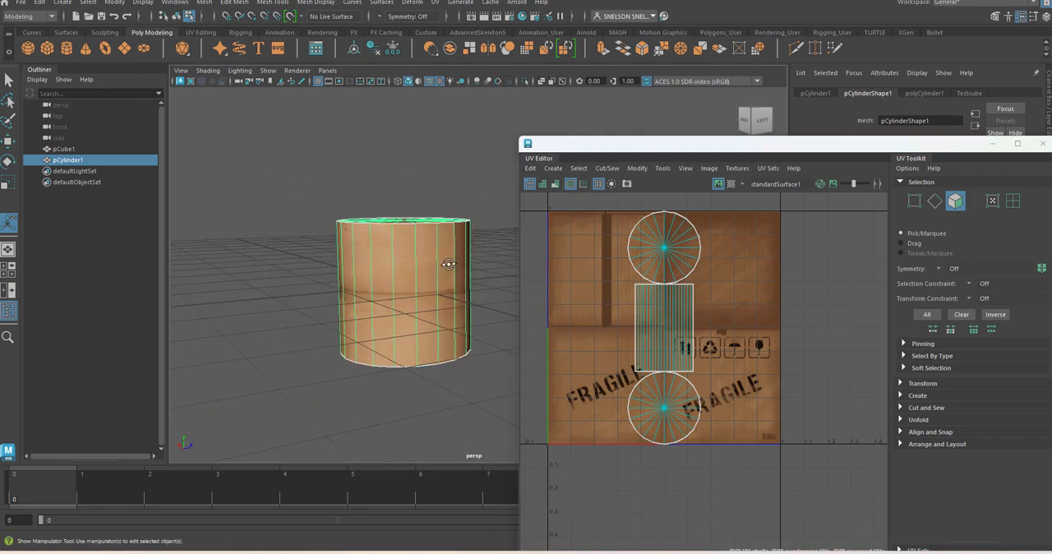
left_click_drag(449, 263, 465, 263, "alt")
middle_click_drag(465, 263, 398, 256, "alt")
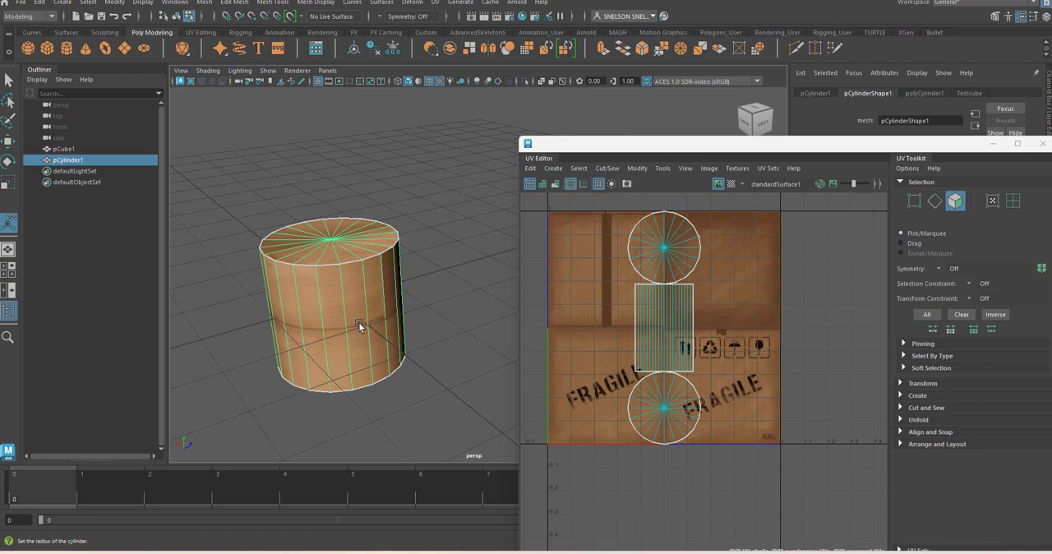
left_click(436, 3)
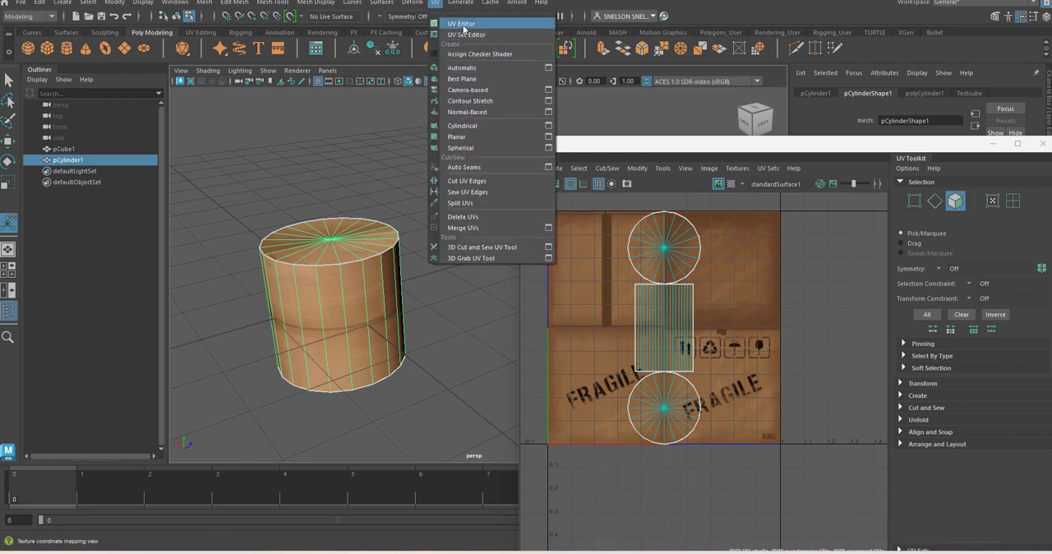
left_click(473, 127)
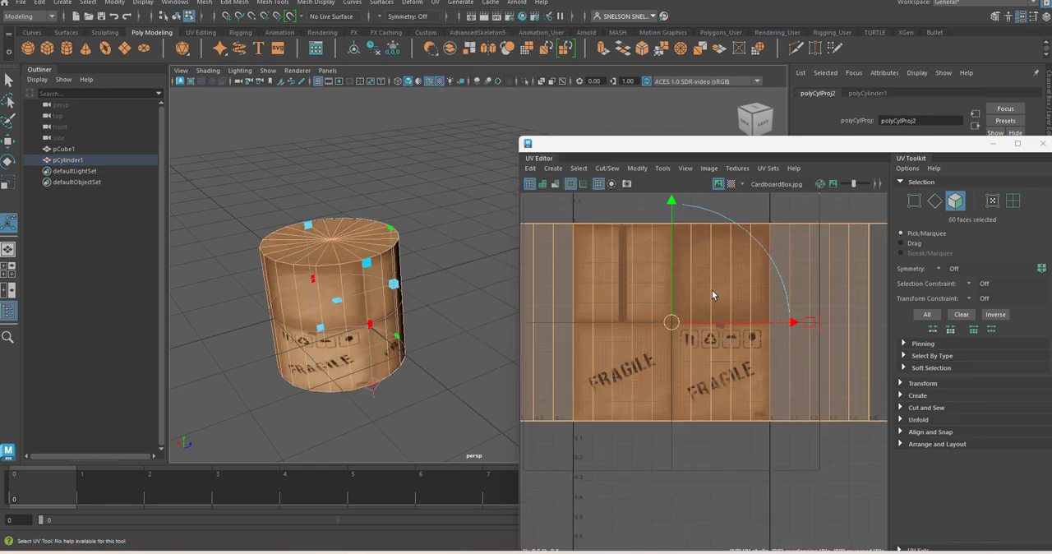
scroll(712, 294, "down", 3)
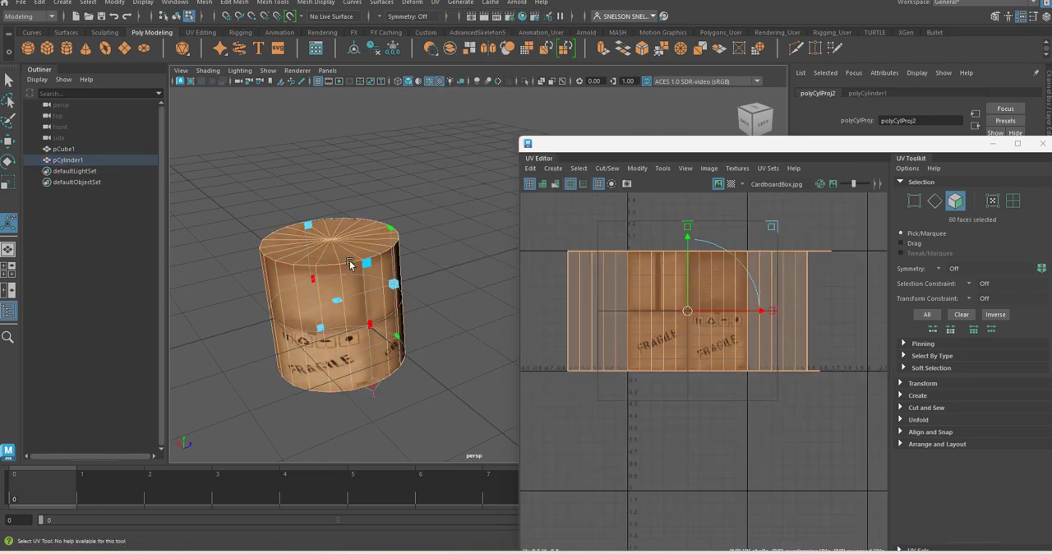
Step: Adjust the projection's horizontal sweep until it wraps fully around the cylinder and the side UVs fit the texture square
right_click_drag(313, 205, 365, 230, "alt")
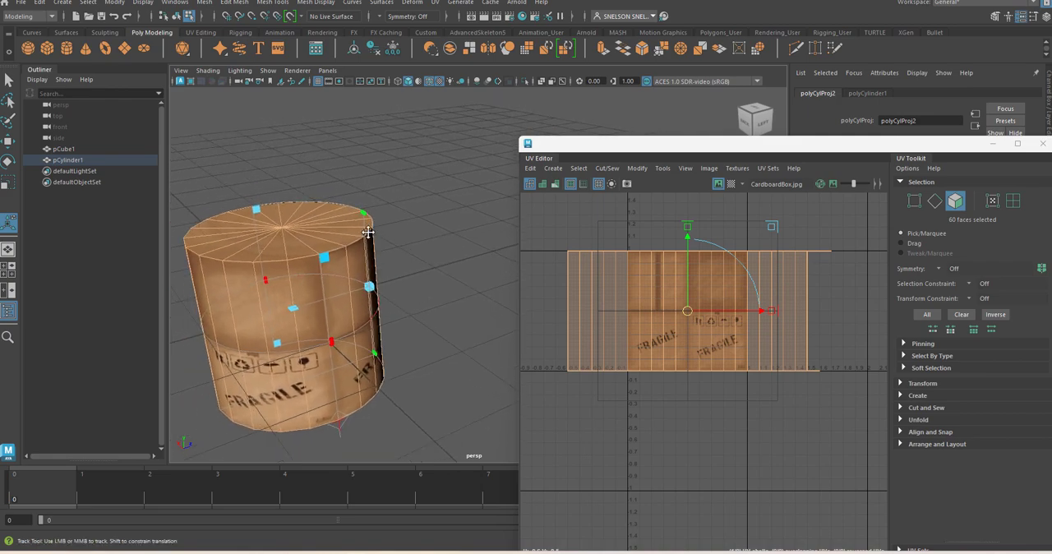
middle_click_drag(366, 230, 449, 222, "alt")
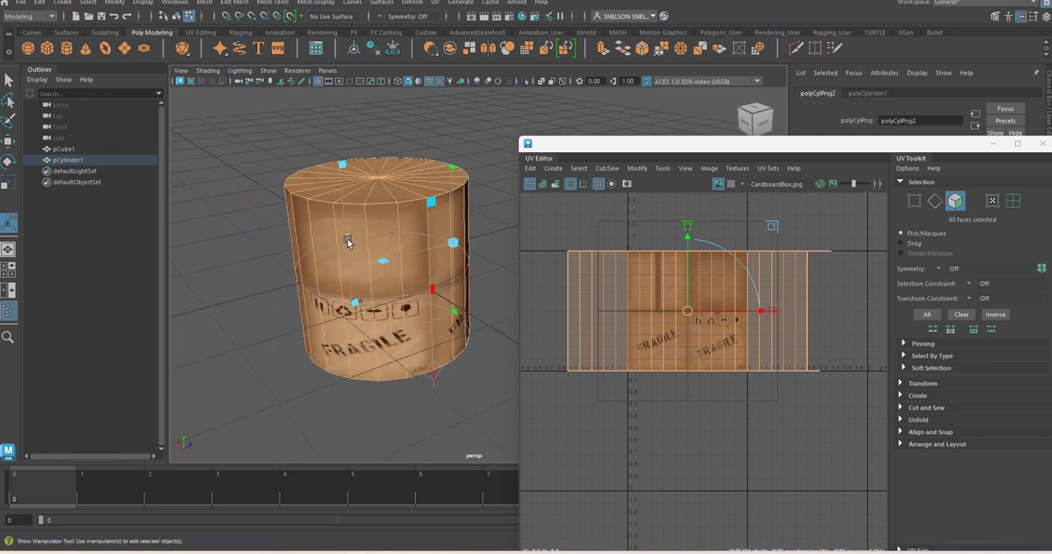
left_click_drag(346, 240, 1, 358)
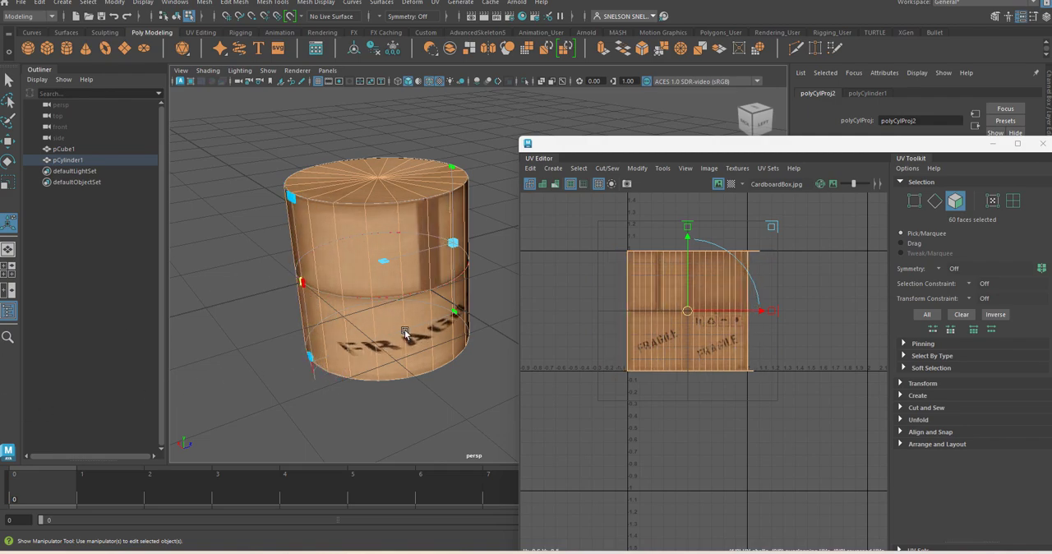
left_click_drag(302, 283, 312, 302)
left_click_drag(303, 285, 465, 286)
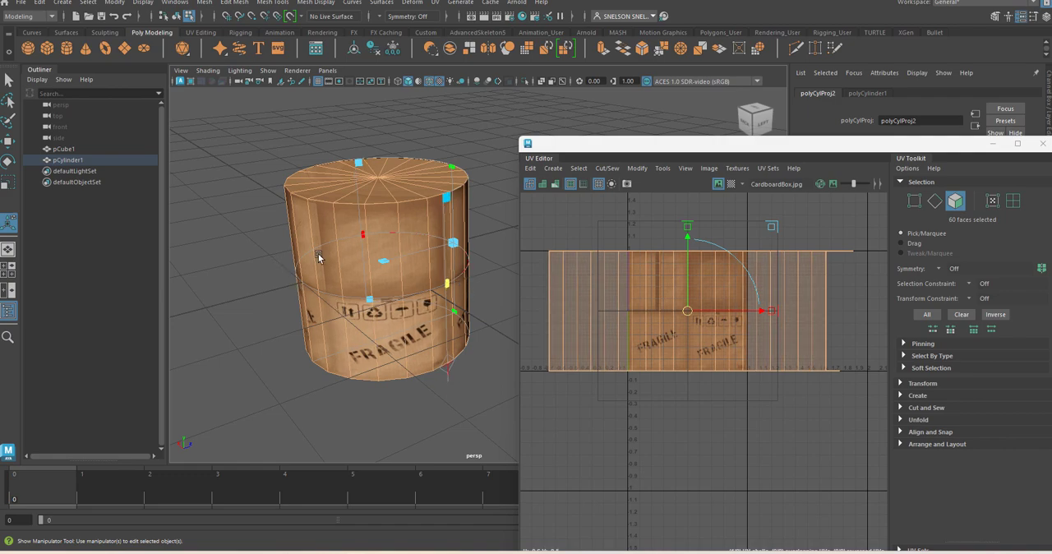
left_click_drag(450, 287, 255, 296)
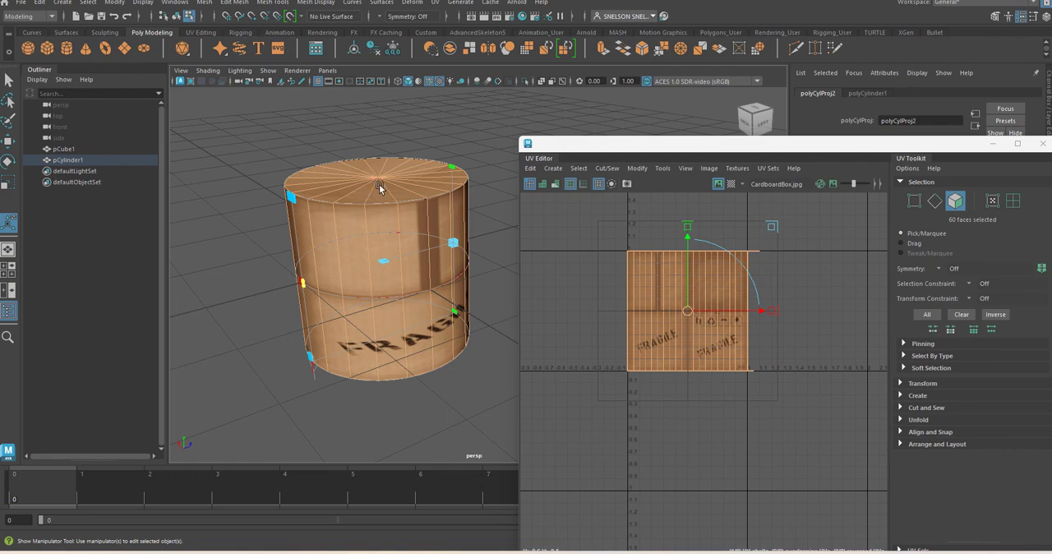
Step: Apply a Planar projection from the Y axis to only the cylinder's top cap faces and move their UV shell above the texture square
right_click_drag(379, 188, 382, 207)
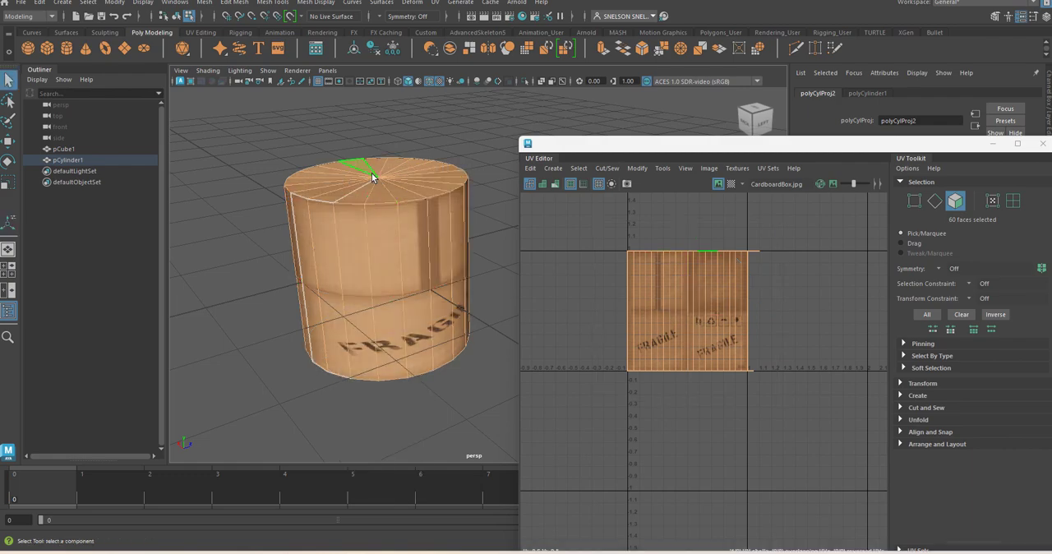
left_click_drag(383, 185, 383, 186)
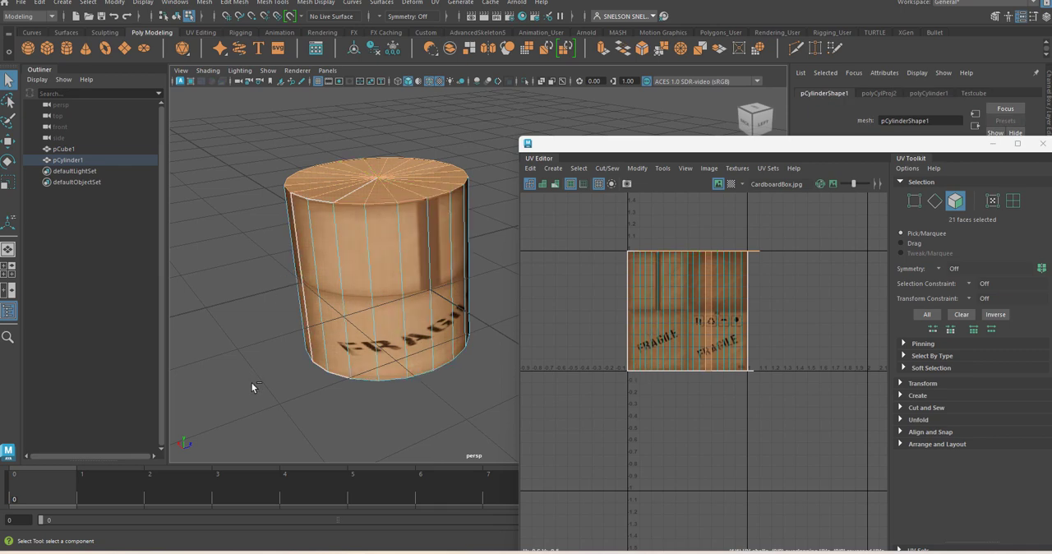
left_click_drag(307, 407, 482, 233)
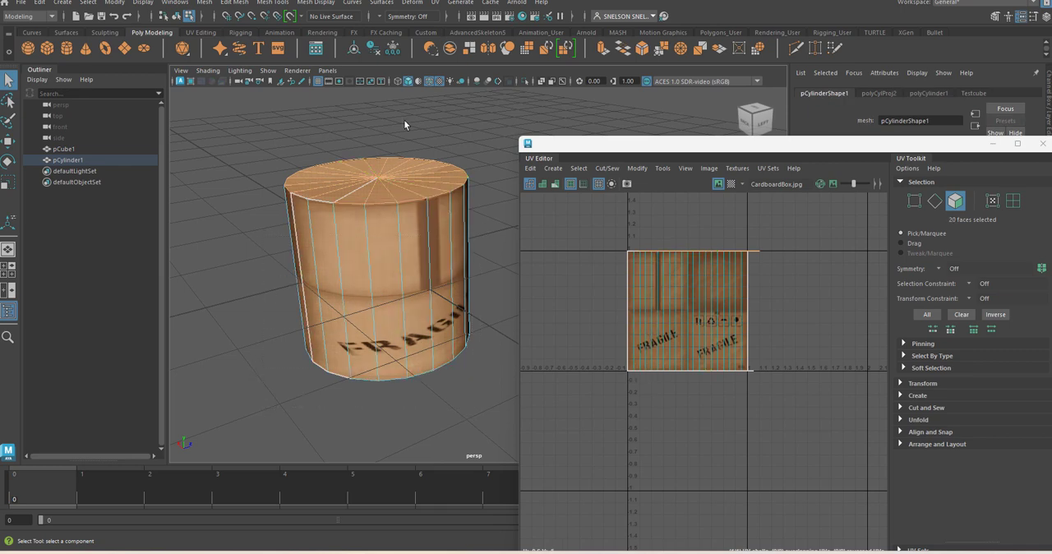
left_click(436, 2)
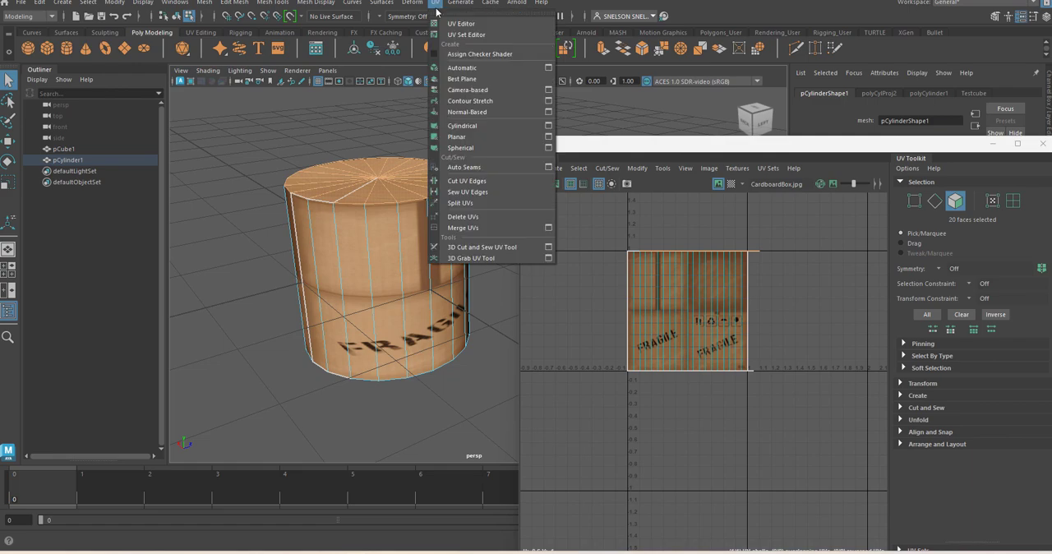
left_click(549, 138)
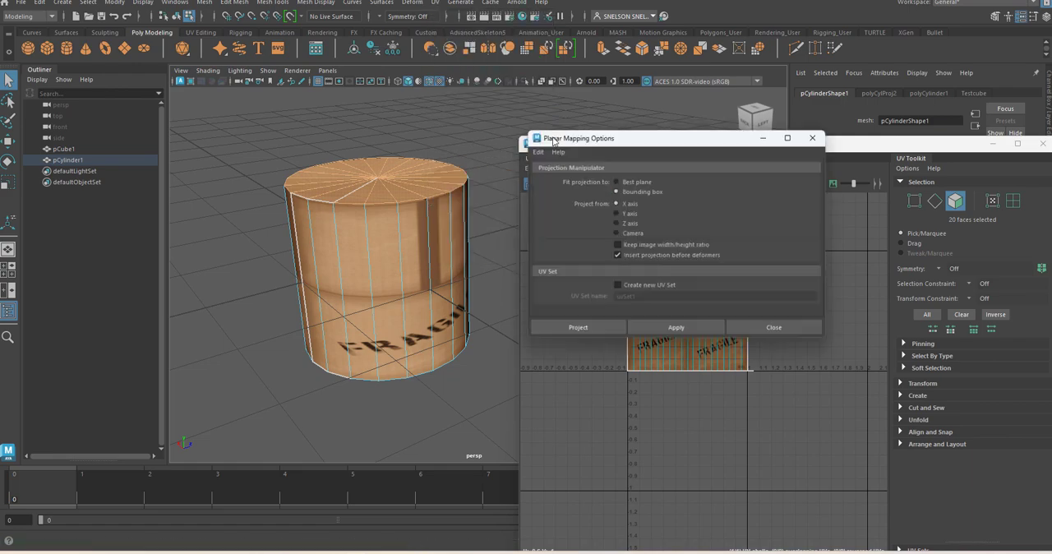
left_click(618, 213)
left_click(675, 332)
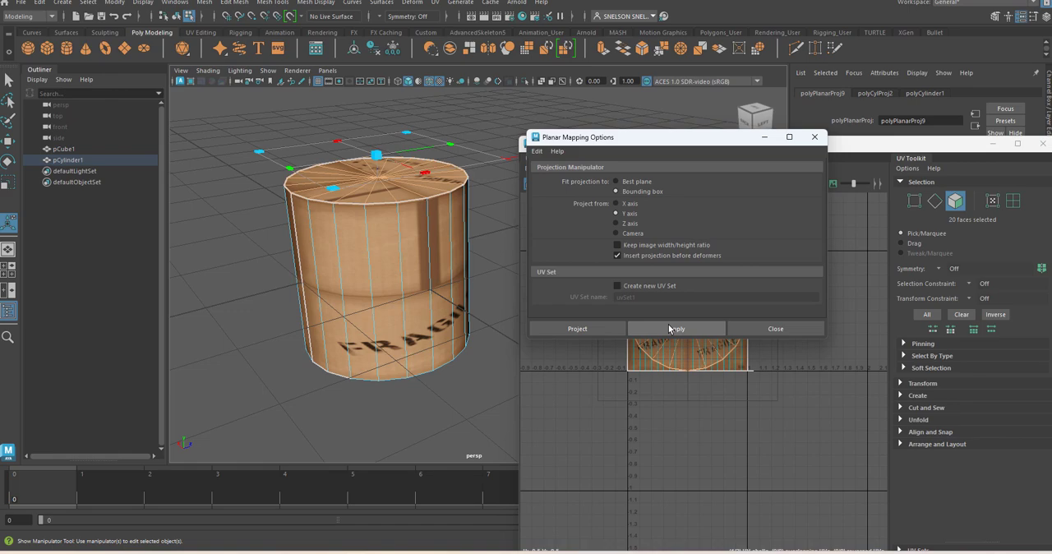
left_click(815, 136)
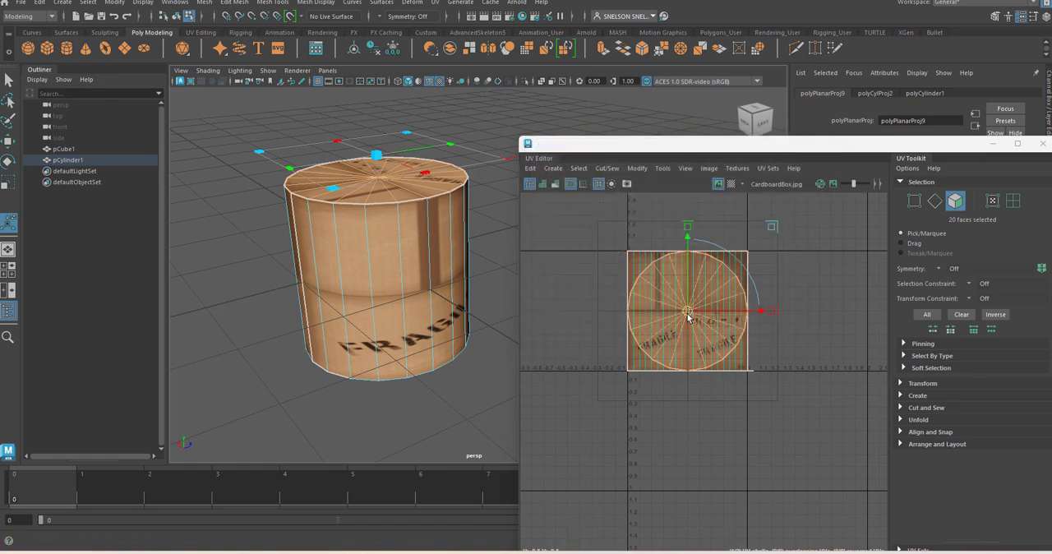
key("w")
left_click_drag(688, 315, 687, 191)
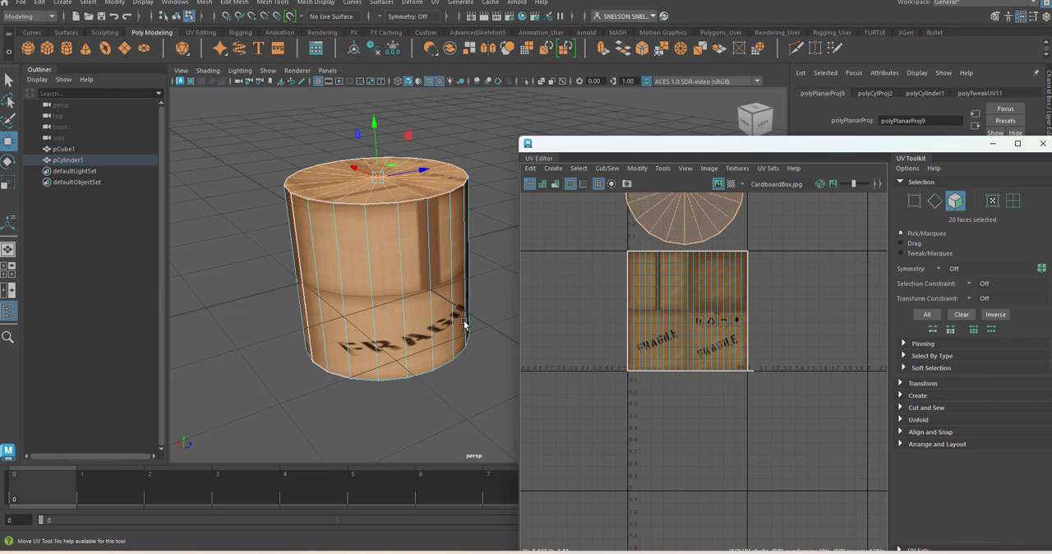
Step: Apply a Planar projection from the Y axis to the cylinder's bottom cap faces and move their UV shell below the texture square
left_click_drag(414, 373, 401, 352, "alt")
right_click_drag(355, 235, 356, 300)
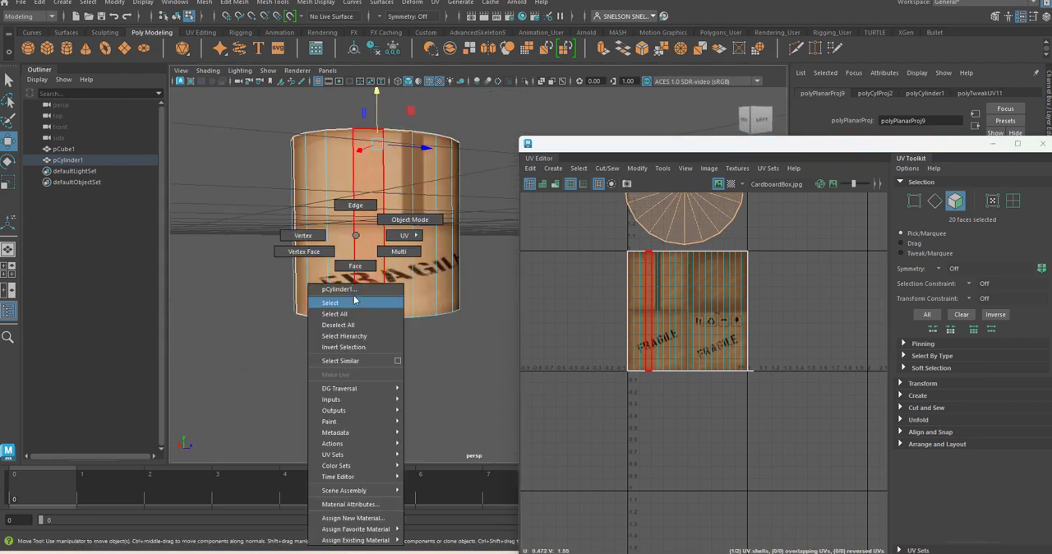
left_click(355, 300)
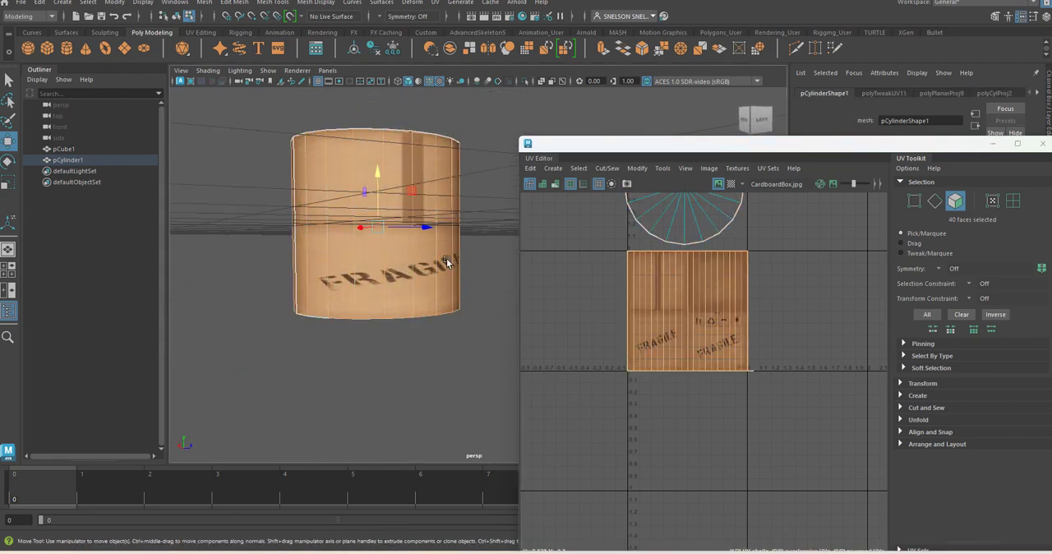
left_click_drag(258, 129, 492, 252)
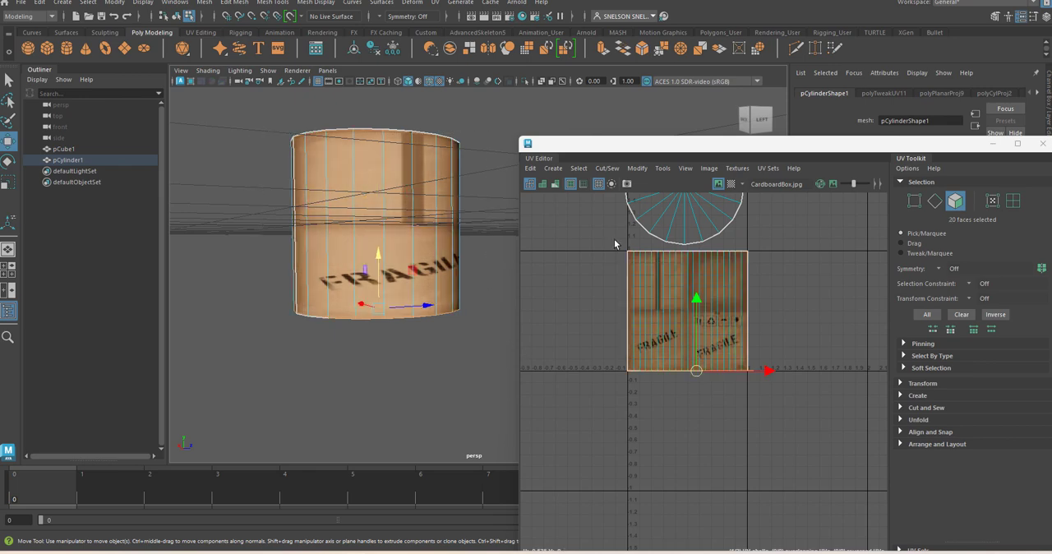
left_click(436, 3)
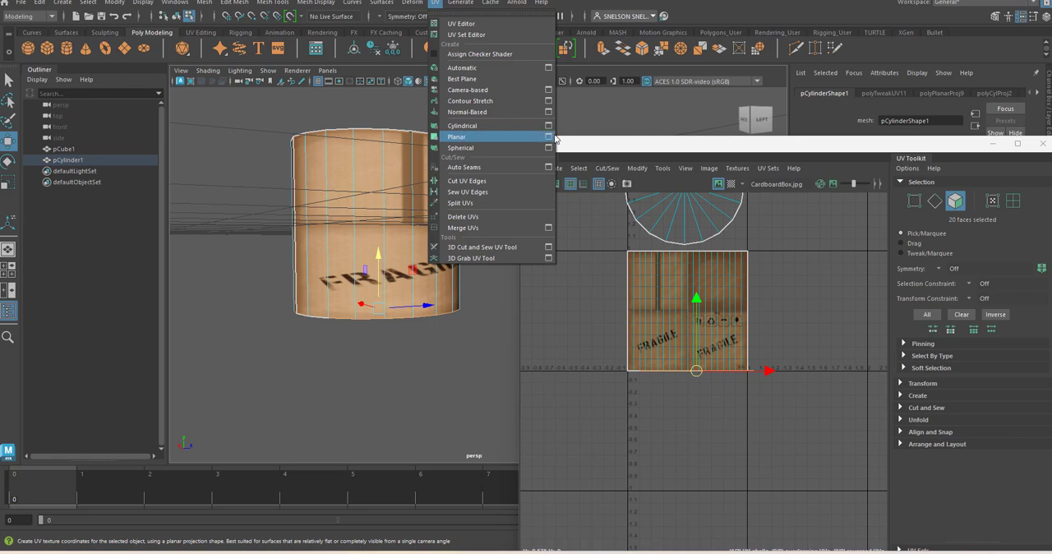
left_click(553, 137)
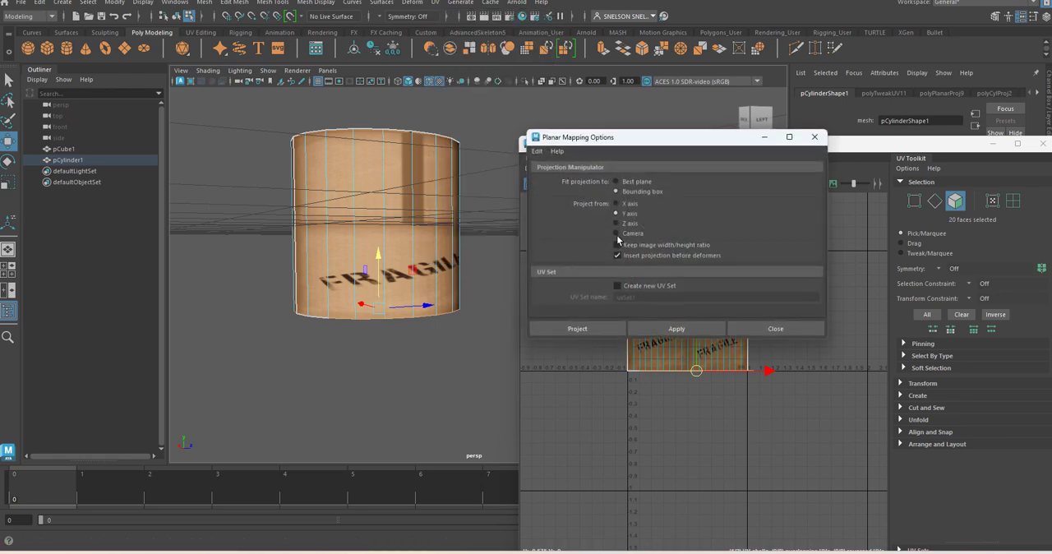
left_click(666, 328)
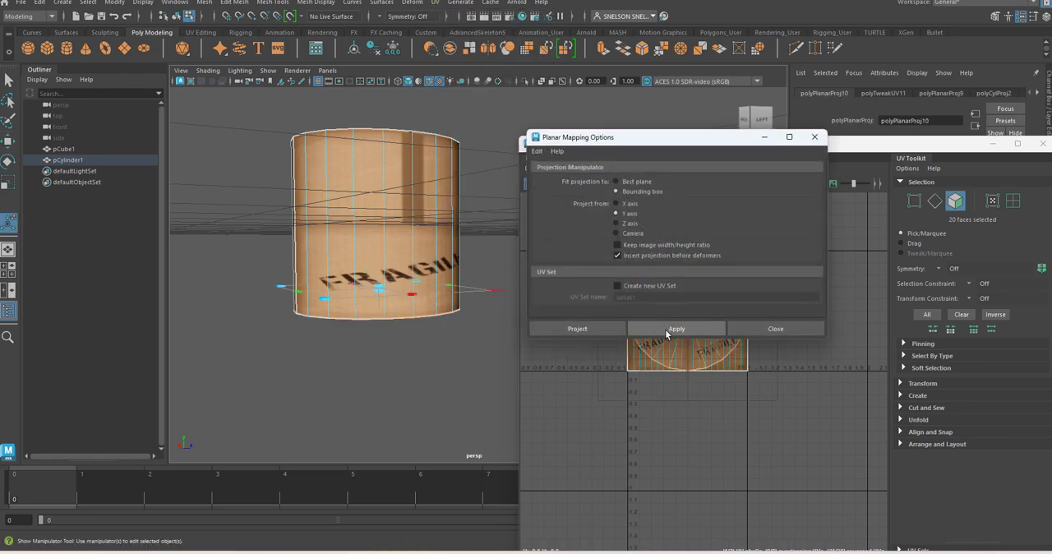
left_click(793, 328)
left_click_drag(682, 371, 679, 469)
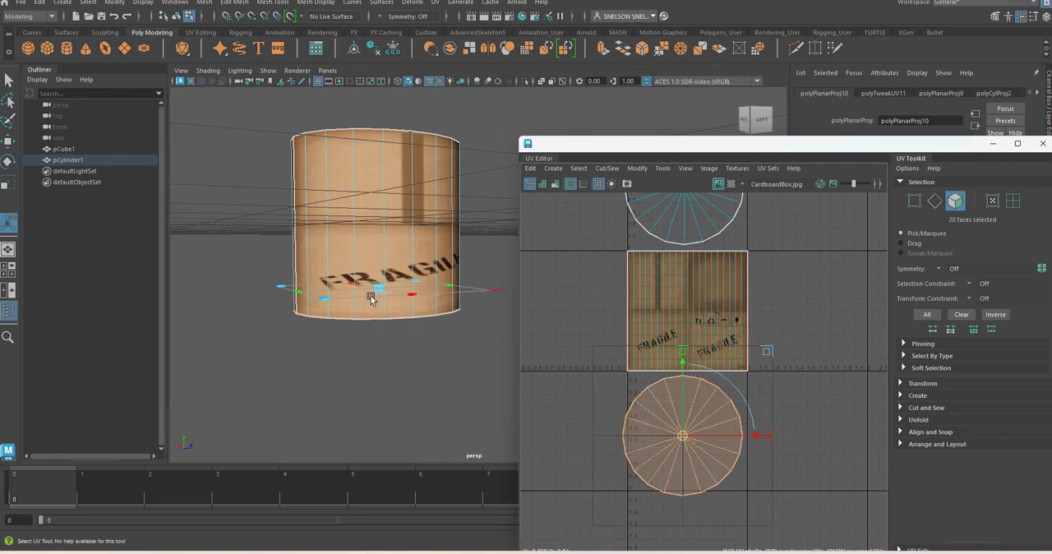
Step: Apply an Automatic UV projection to the selected bottom cap faces of the cylinder
left_click_drag(429, 358, 458, 258, "alt")
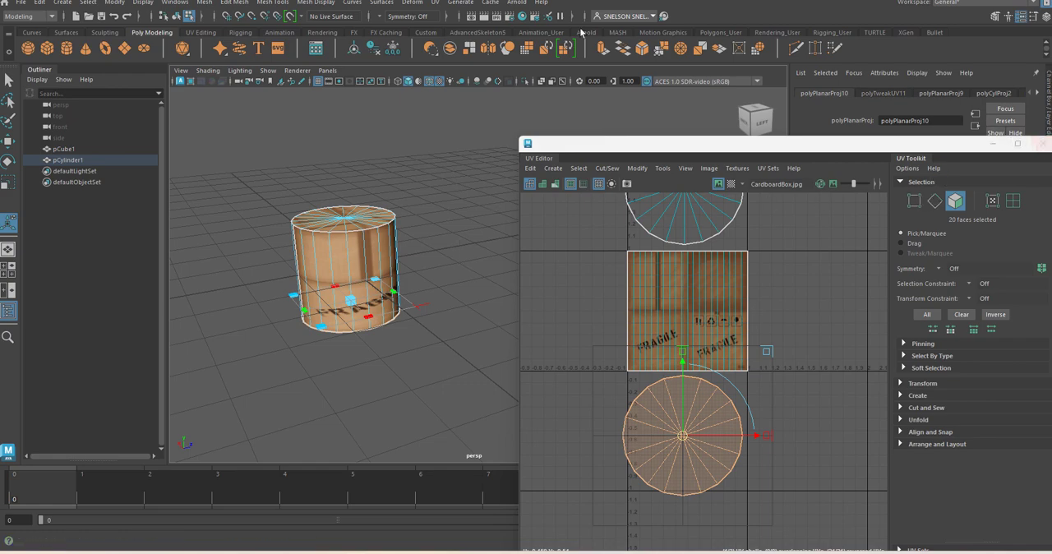
left_click(435, 2)
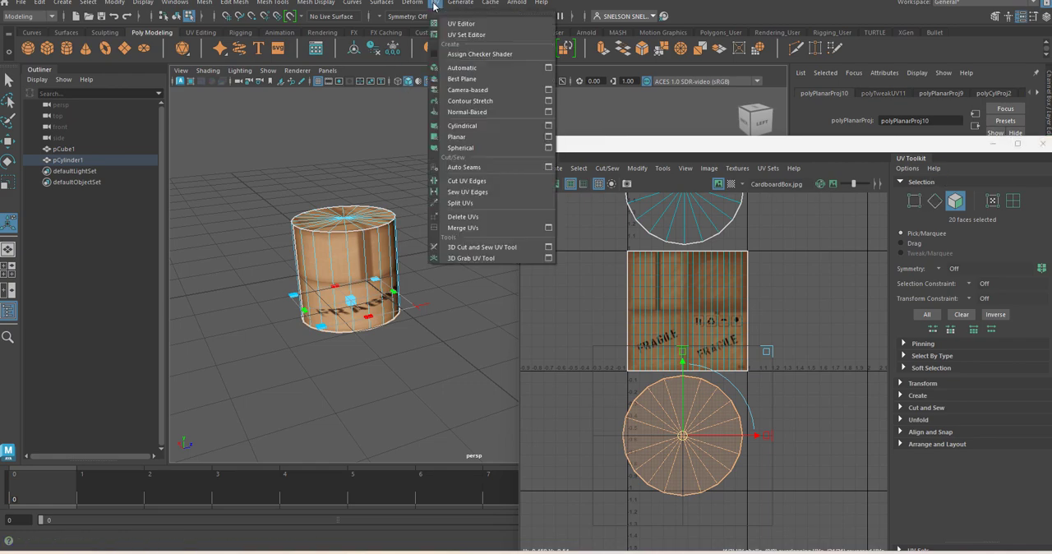
left_click(475, 74)
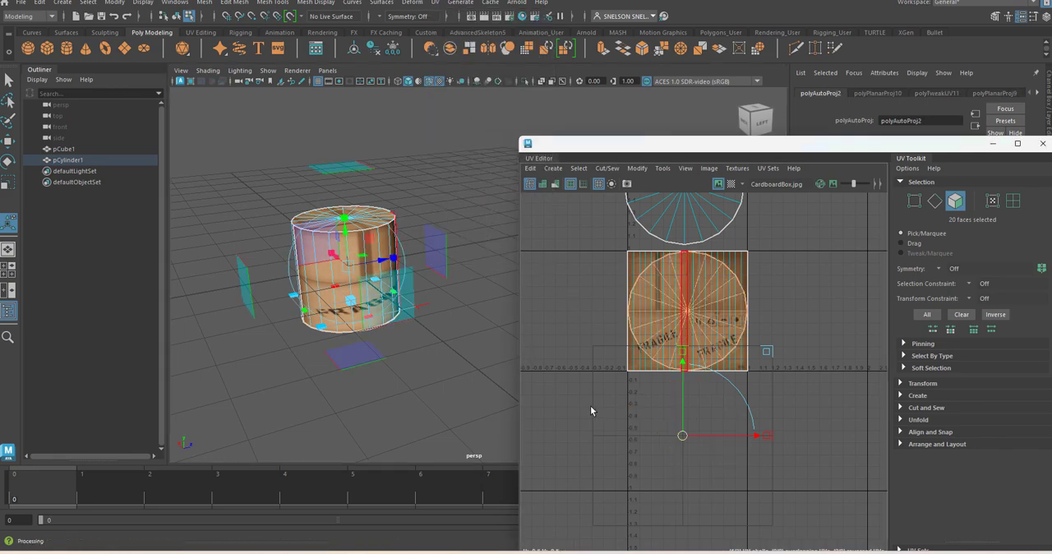
Step: Select the bottom cap's UV shell and move it straight down, clear of the side UVs, then deselect it
right_click_drag(587, 405, 544, 360, "alt")
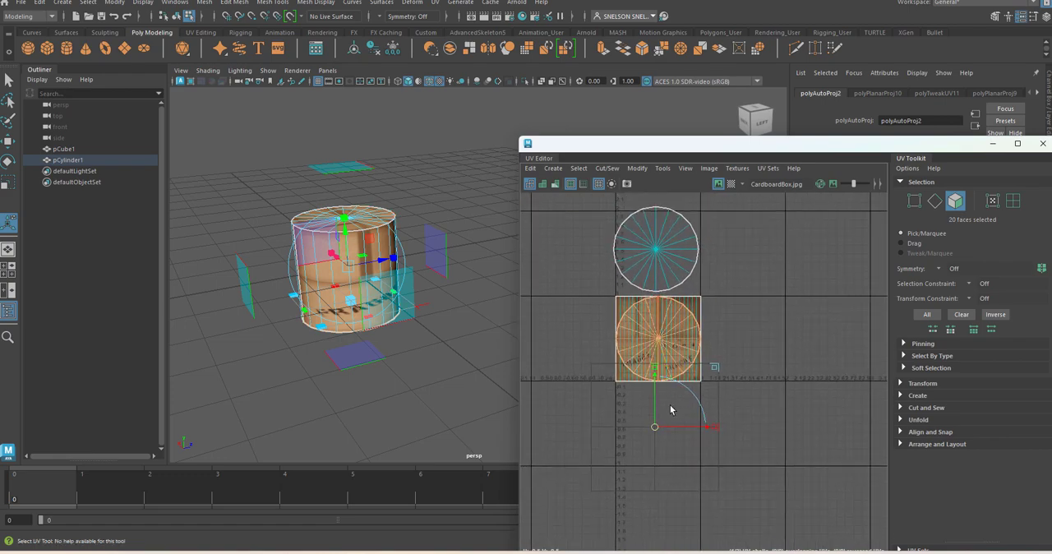
left_click(755, 410)
right_click_drag(662, 340, 614, 326)
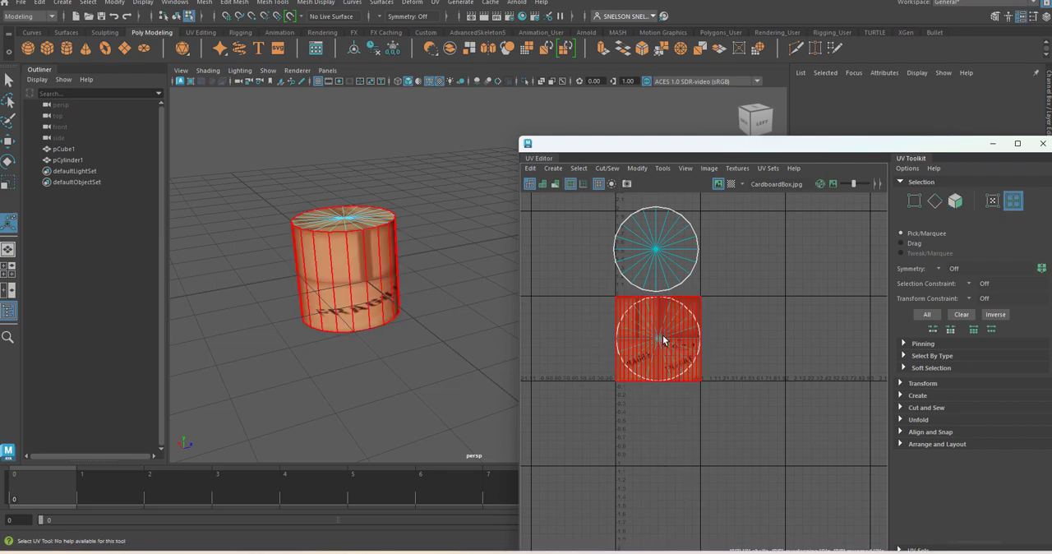
left_click(678, 313)
left_click(676, 319)
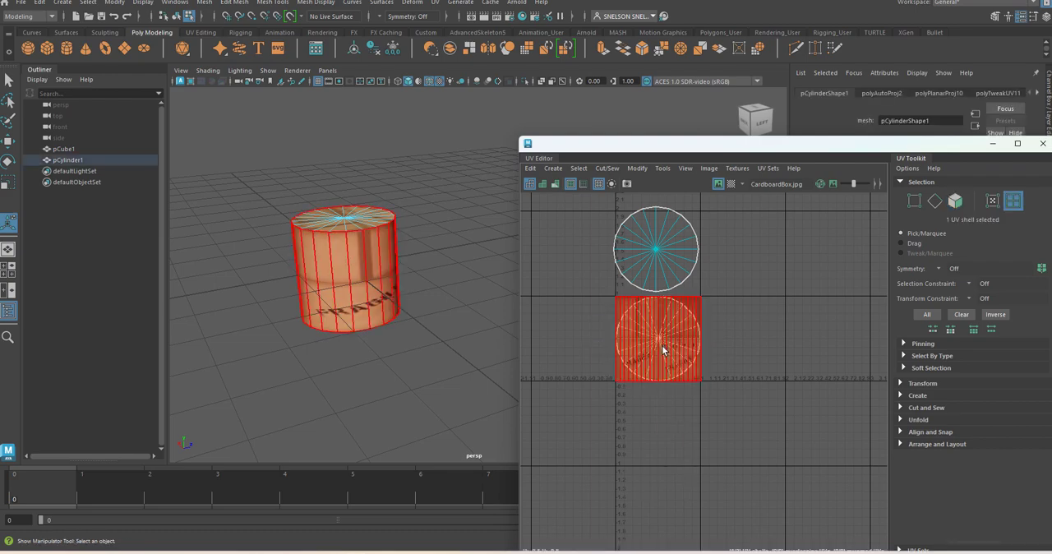
key("w")
left_click_drag(664, 271, 666, 363)
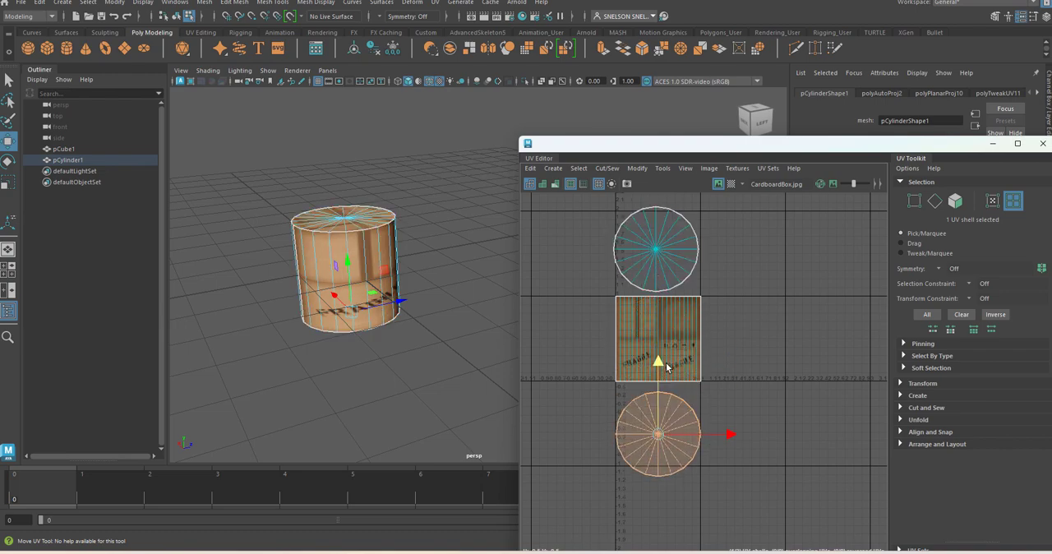
left_click(476, 333)
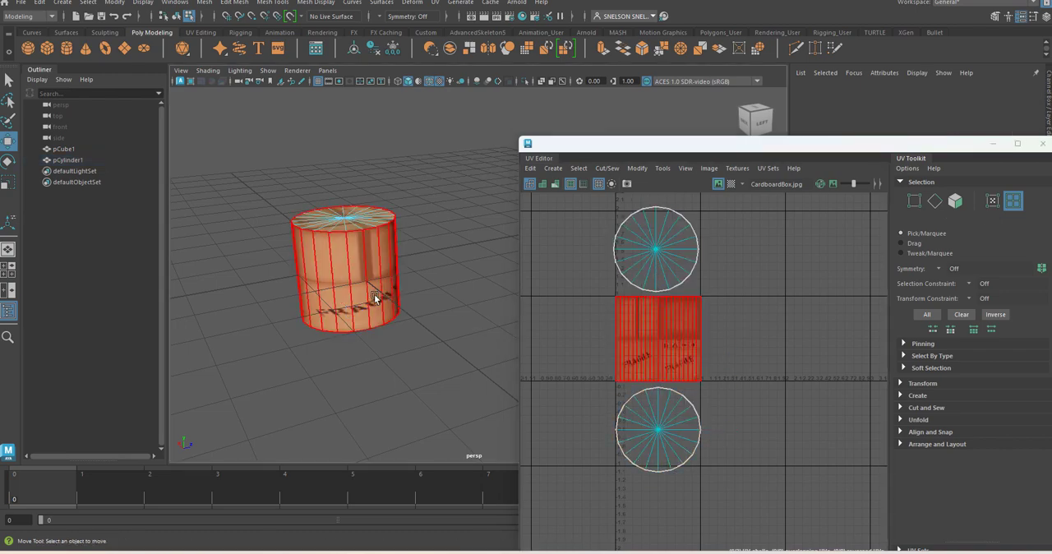
Step: Select the cylinder and cube as whole objects, apply a Cylindrical UV projection to both, and inspect the resulting texture
right_click_drag(370, 288, 411, 267)
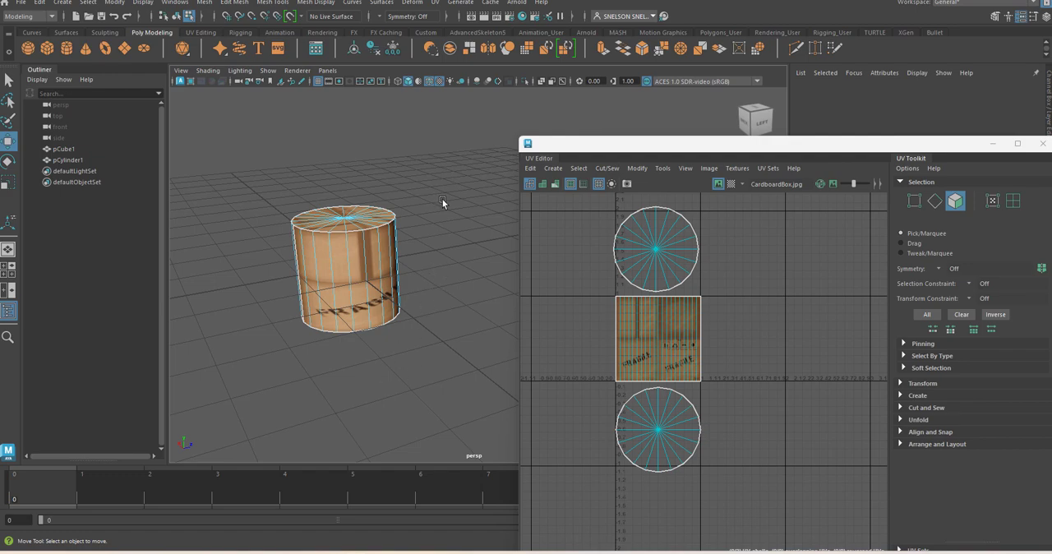
right_click_drag(361, 267, 407, 221)
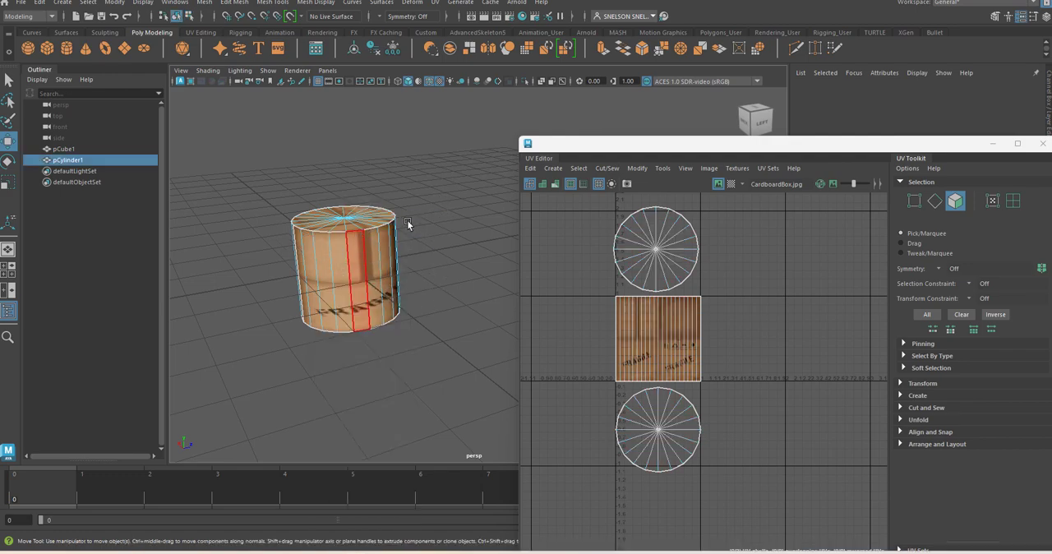
left_click(410, 223)
left_click(324, 263)
left_click(436, 4)
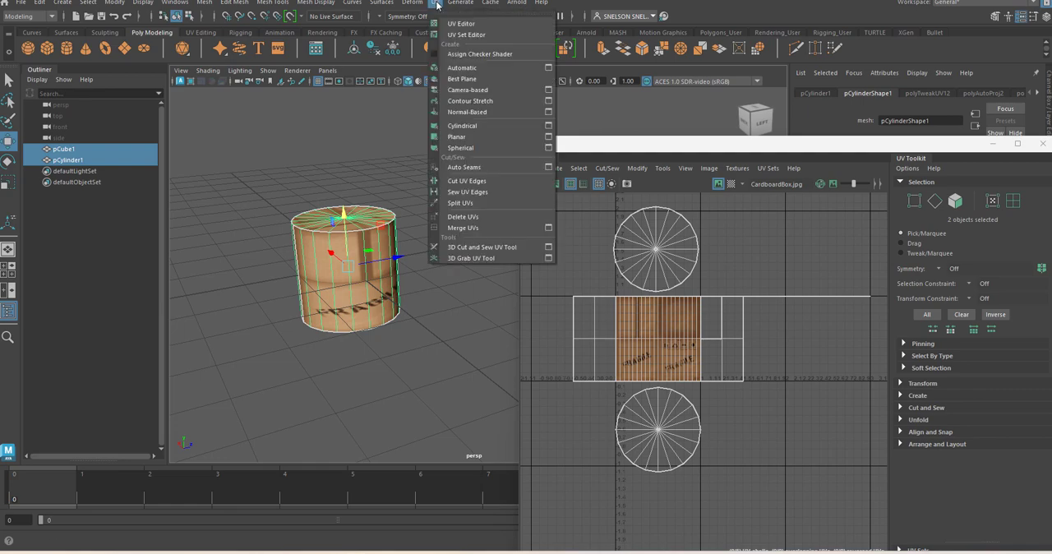
left_click(471, 126)
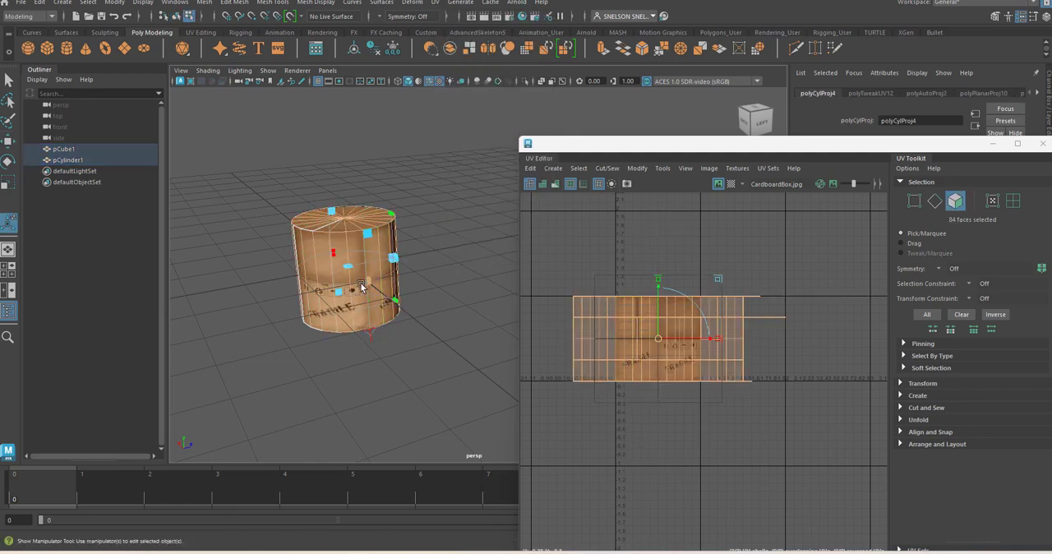
left_click(370, 333)
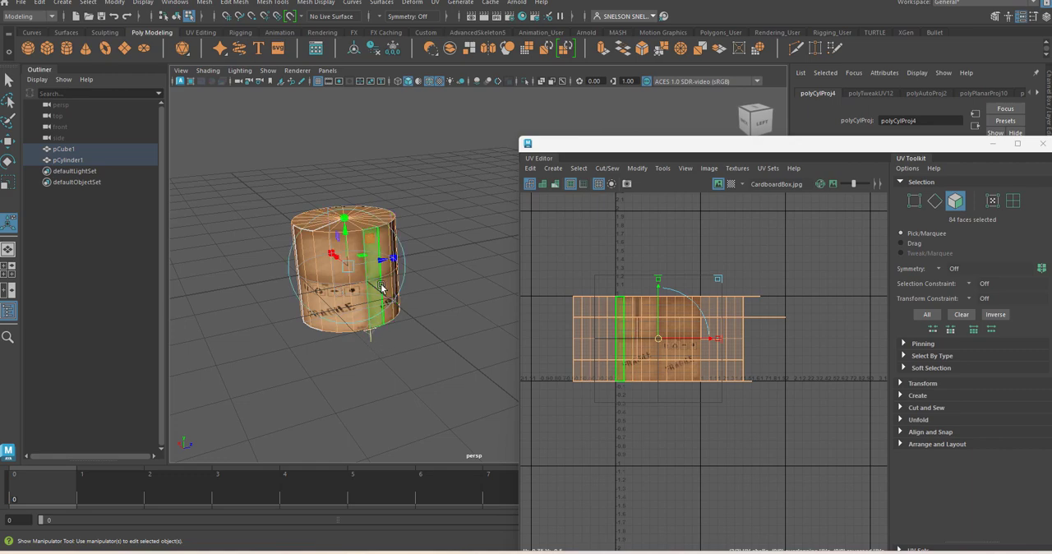
left_click_drag(386, 296, 419, 231, "alt")
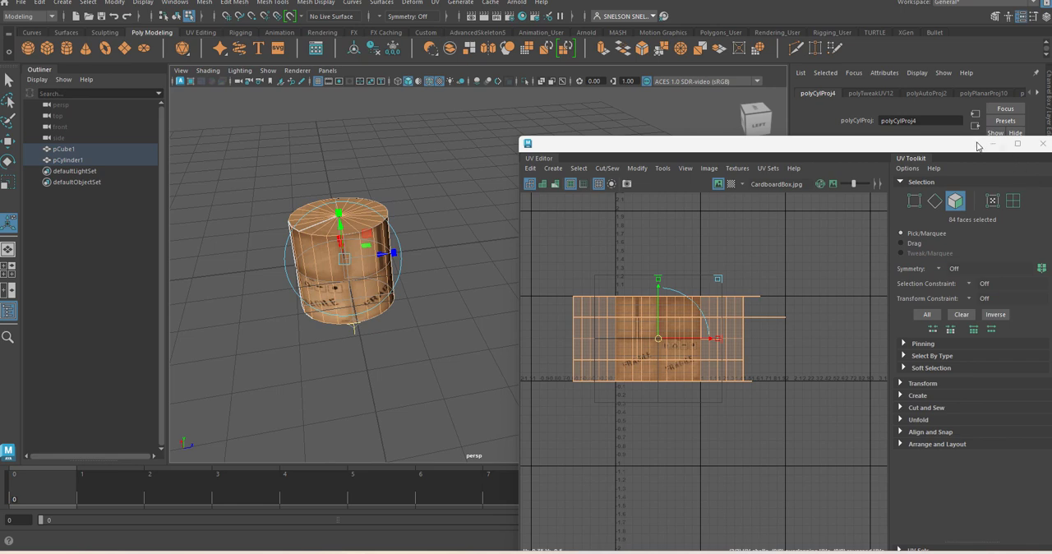
left_click(464, 286)
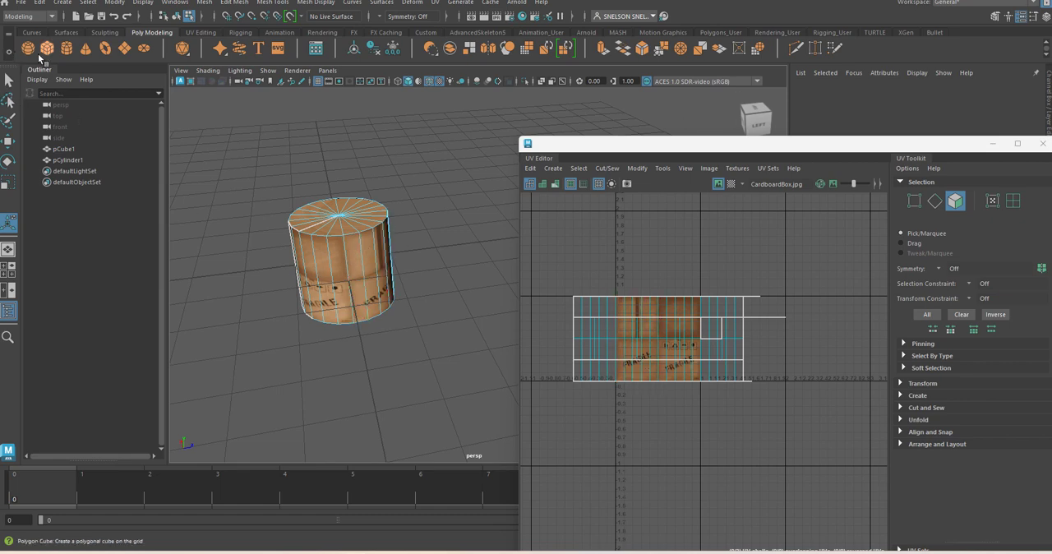
Step: Return to object mode and delete both the cylinder and the cube inside it
left_click(369, 239)
right_click(369, 236)
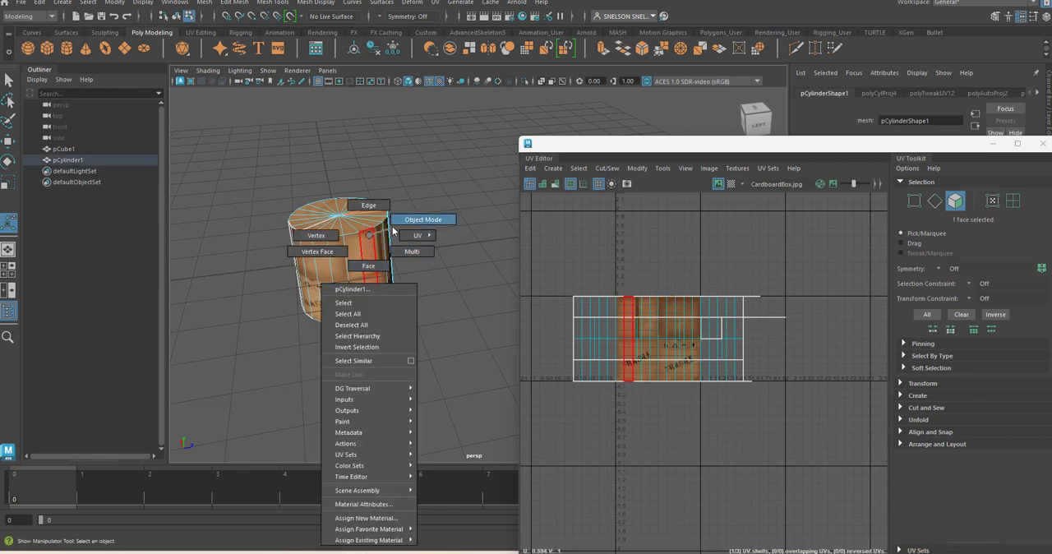
left_click(398, 220)
left_click(439, 241)
left_click(351, 260)
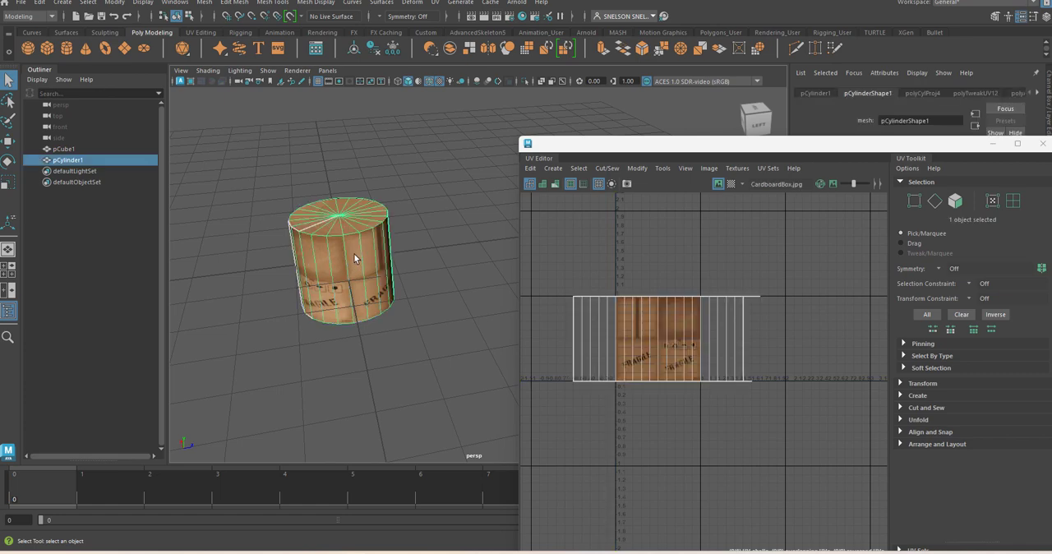
key("Delete")
left_click(320, 255)
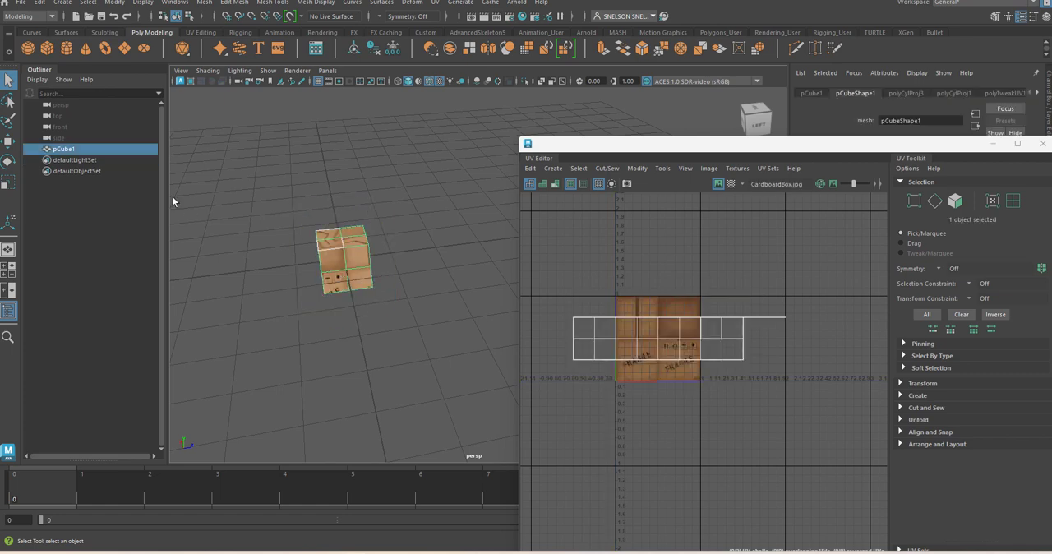
key("Delete")
Step: Create a polygon sphere and assign the existing Testcube material to it
left_click(28, 48)
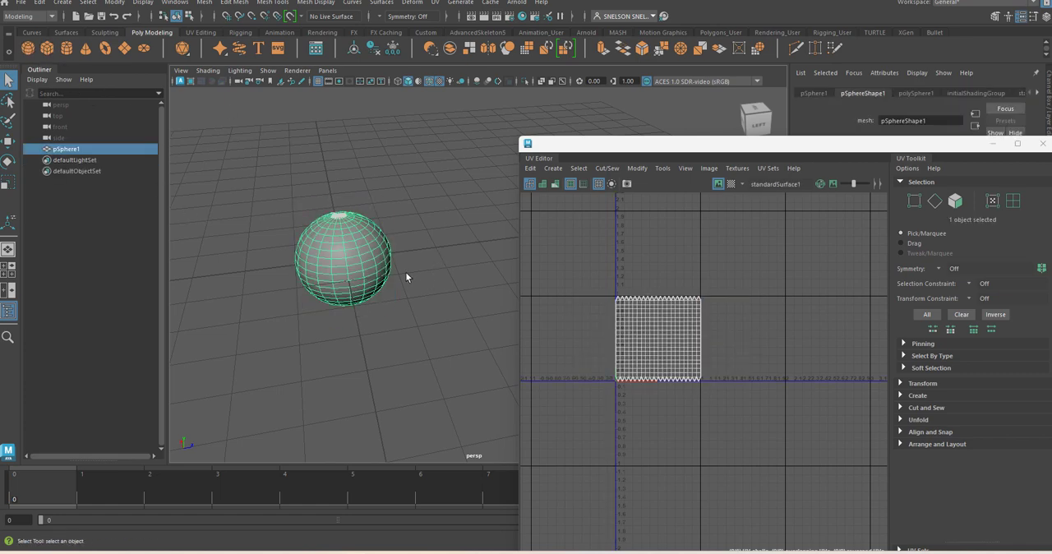
right_click_drag(375, 250, 456, 504)
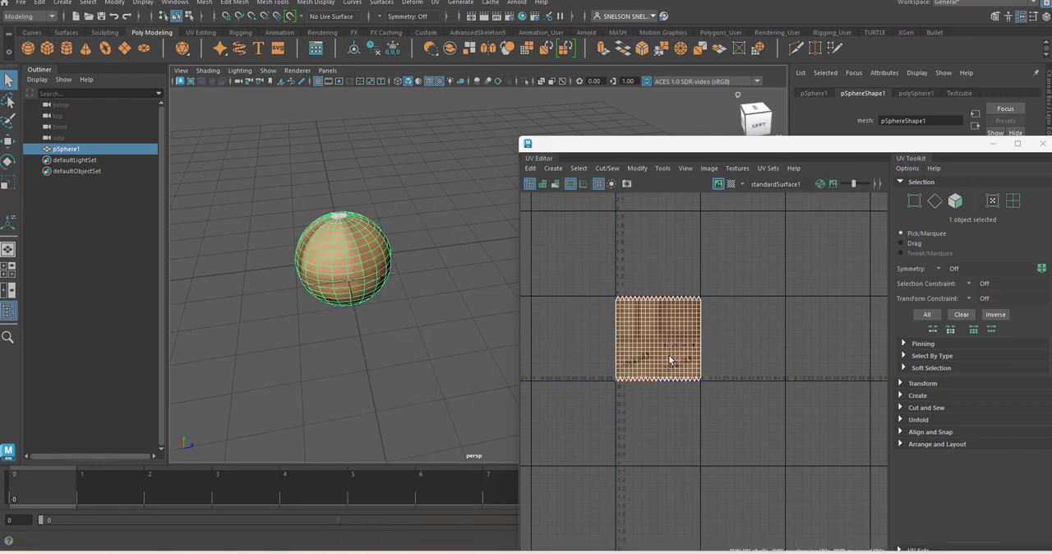
Step: Apply a Spherical UV projection to the sphere, review its UV layout, and close the UV Editor to view the textured sphere
scroll(669, 353, "up", 3)
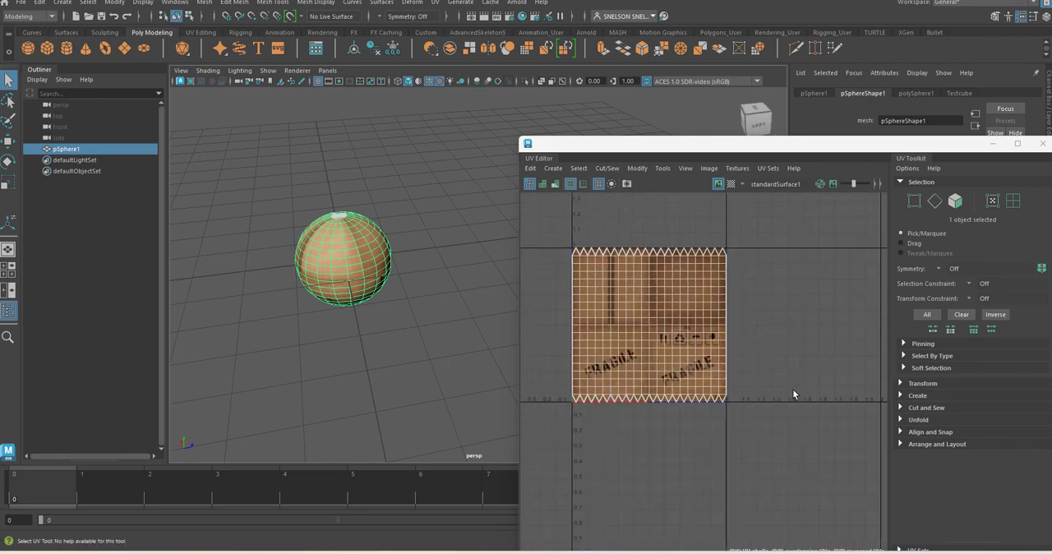
left_click_drag(961, 150, 942, 121)
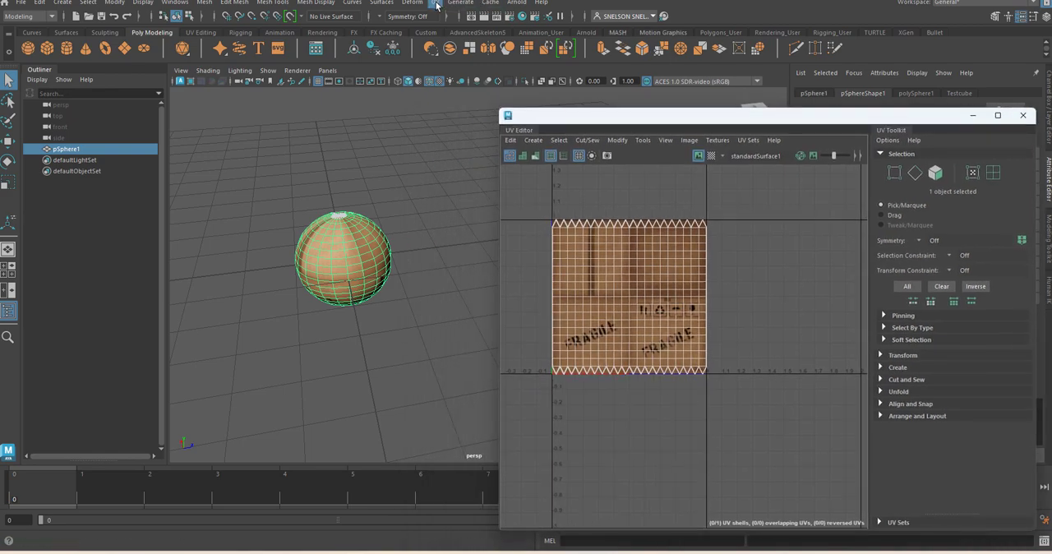
left_click(437, 5)
left_click(464, 146)
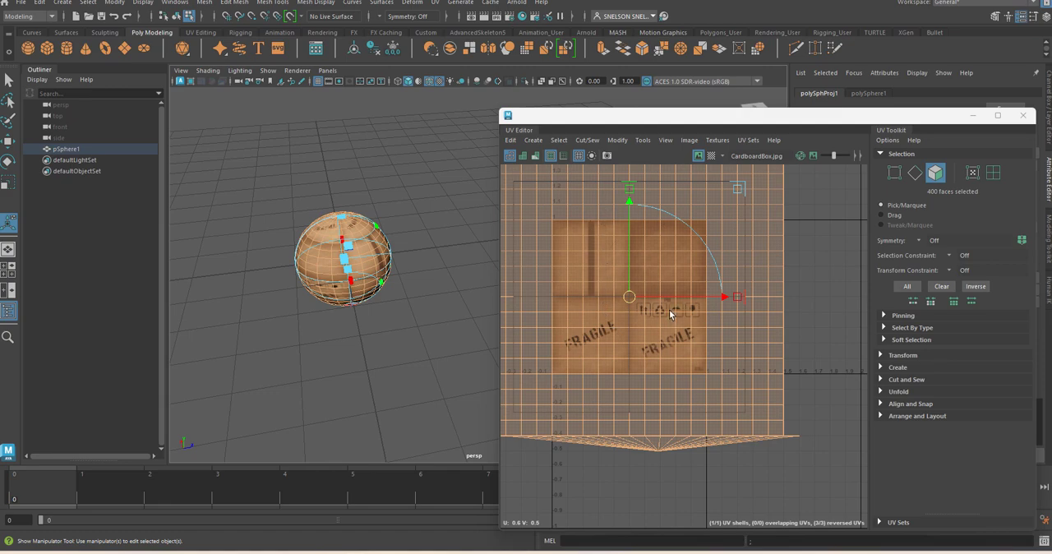
scroll(669, 310, "down", 3)
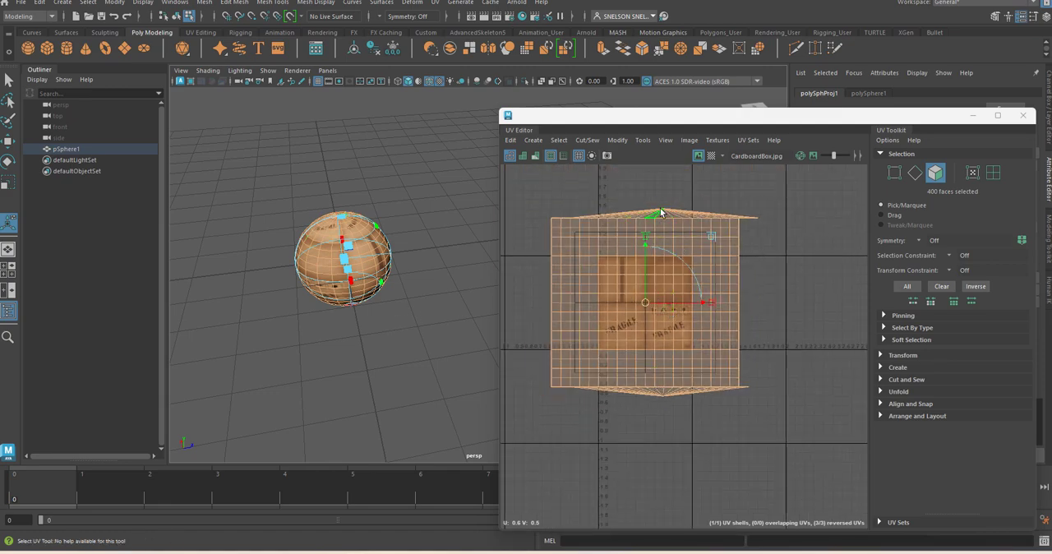
left_click(1023, 115)
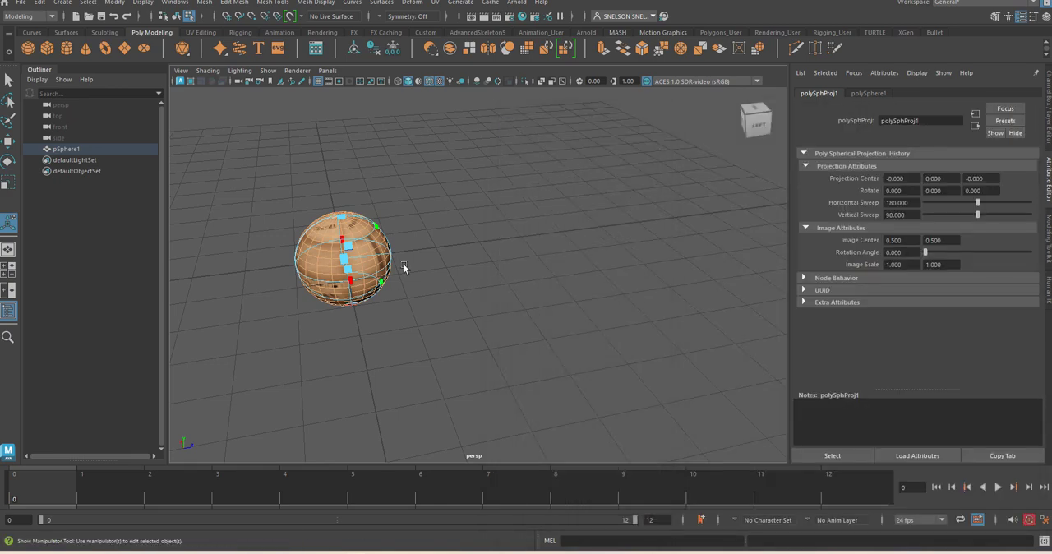
scroll(329, 275, "up", 5)
scroll(333, 278, "down", 2)
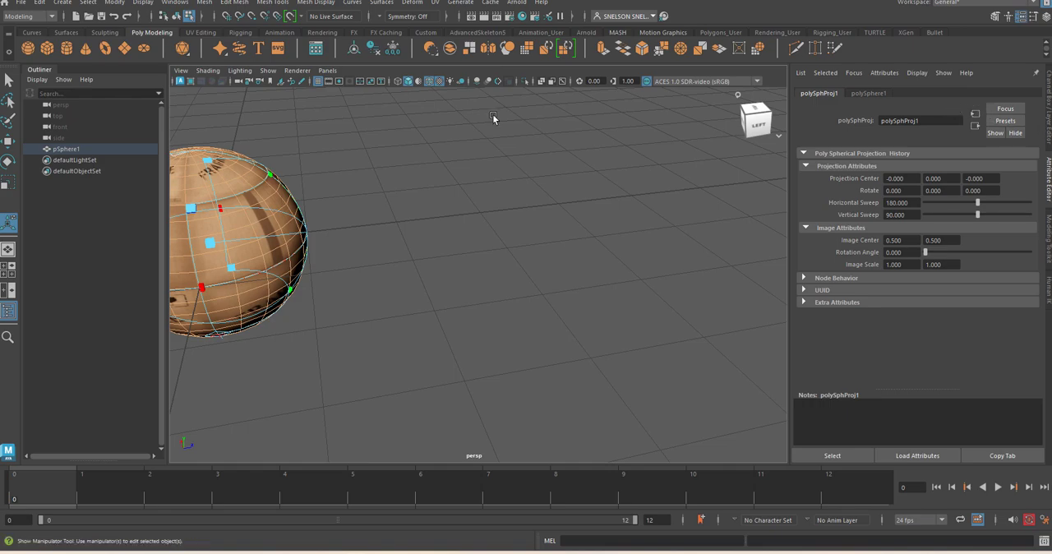
Step: Reselect the sphere as a whole object and replace the Testcube material's color texture with UVMapping Grid.jpg
left_click(366, 217)
right_click_drag(261, 206, 298, 182)
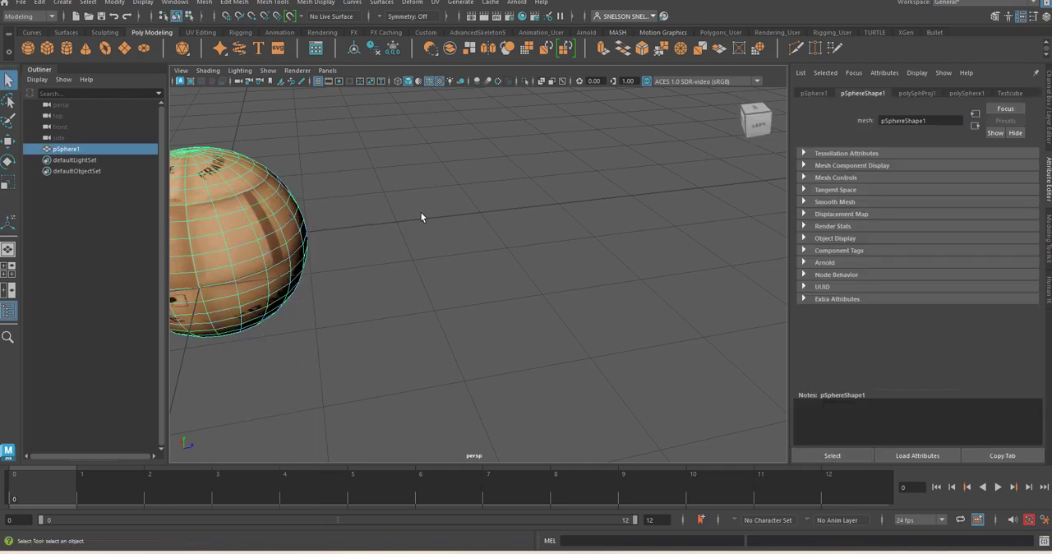
left_click(422, 215)
left_click(253, 211)
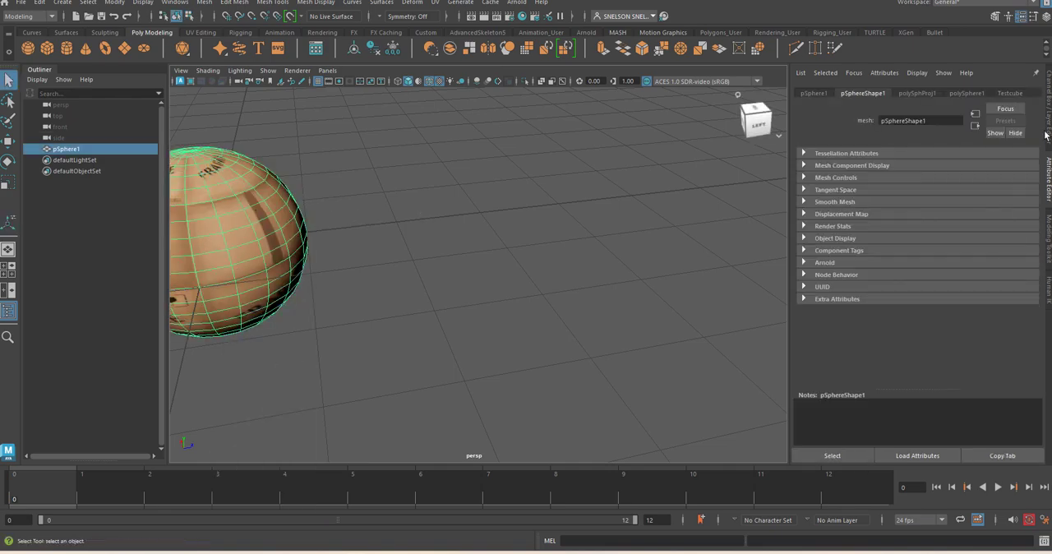
left_click(1006, 93)
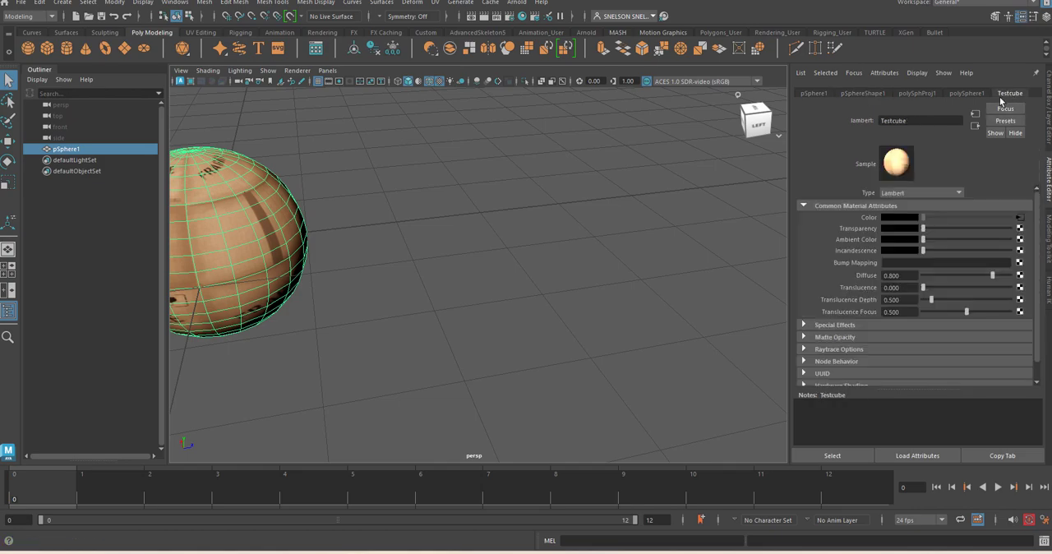
left_click(1020, 218)
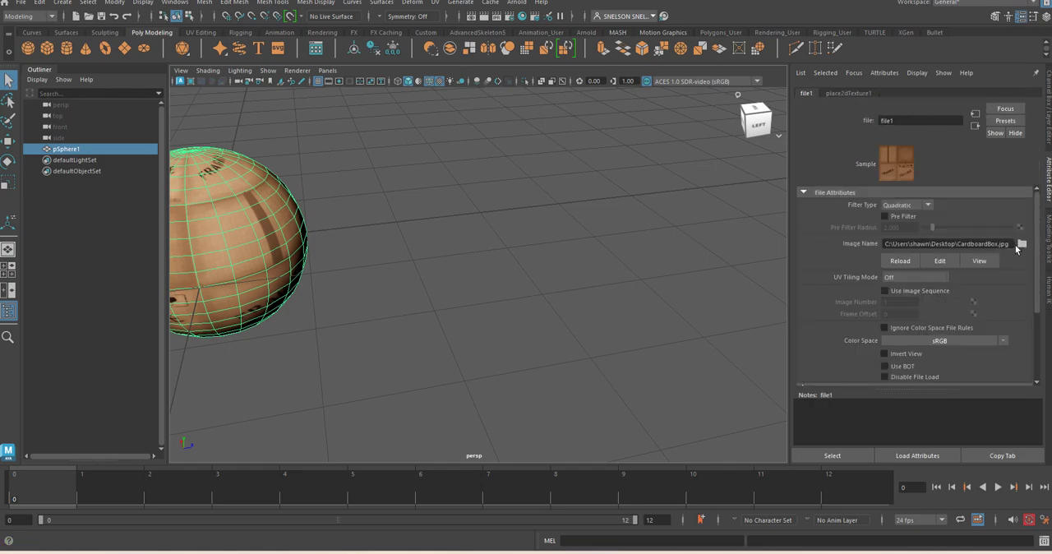
left_click(1022, 244)
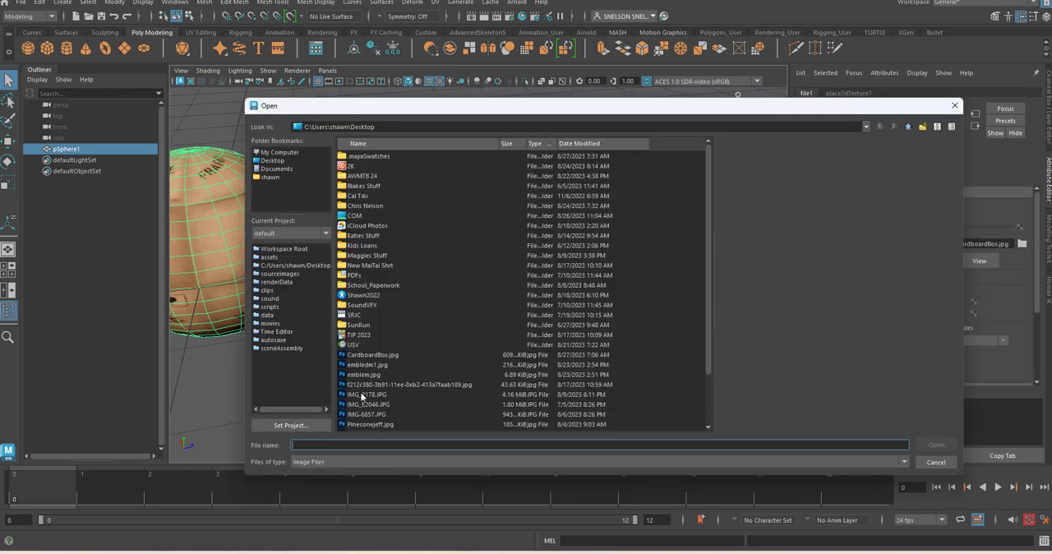
scroll(366, 397, "down", 2)
double_click(370, 383)
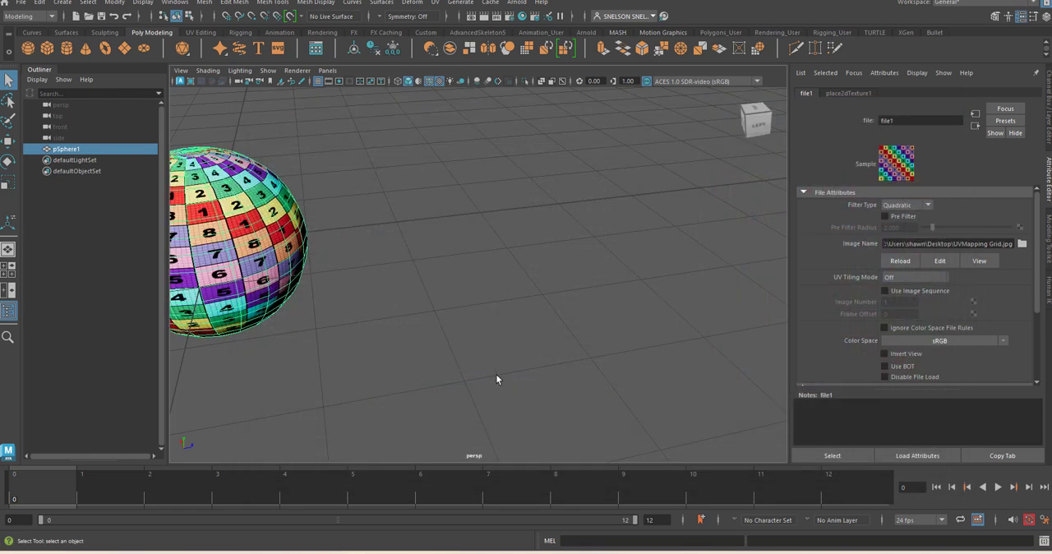
Step: Examine the numbered grid texture around the sphere's sides and at both poles for stretching and distortion
middle_click_drag(364, 256, 569, 282, "alt")
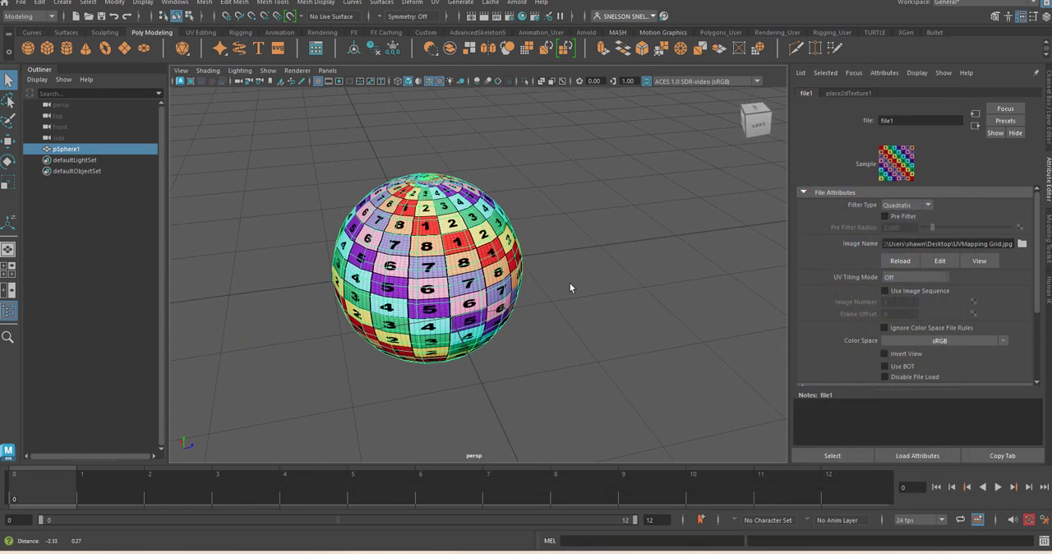
left_click_drag(485, 175, 457, 230, "alt")
right_click_drag(457, 230, 472, 314, "alt")
middle_click_drag(471, 314, 575, 310, "alt")
left_click_drag(563, 300, 505, 201, "alt")
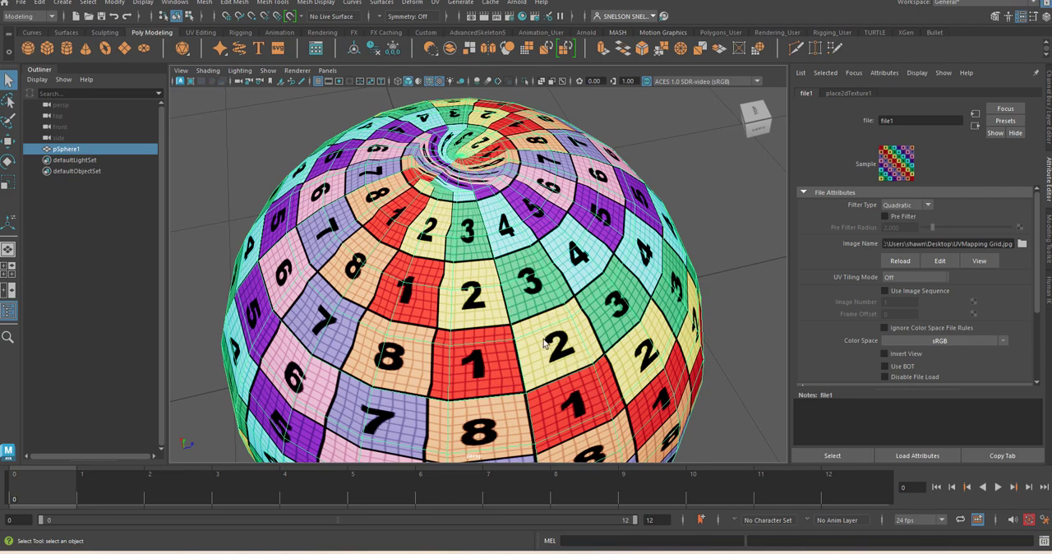
left_click_drag(541, 330, 518, 260, "alt")
left_click_drag(429, 217, 462, 217, "alt")
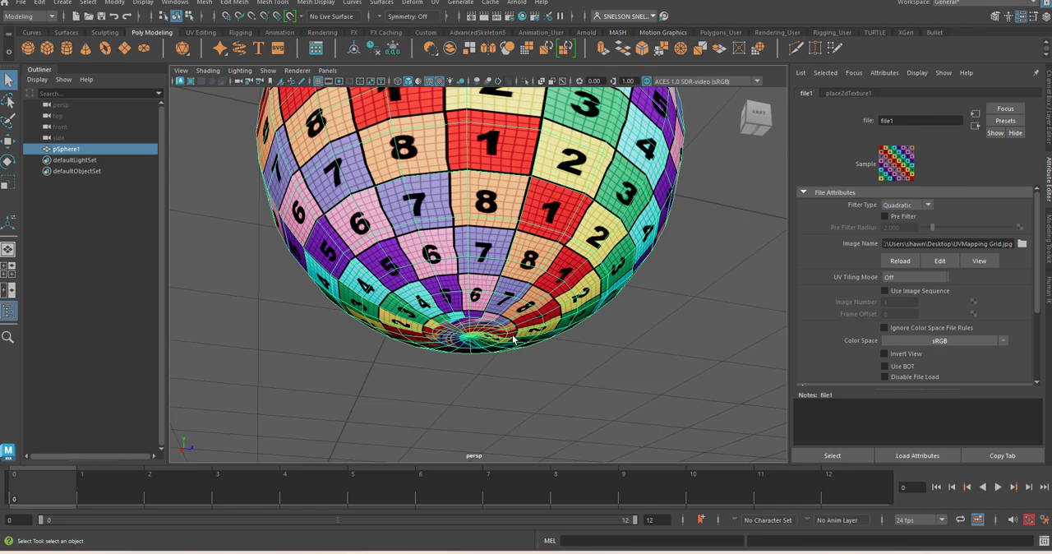
left_click_drag(472, 343, 436, 278, "alt")
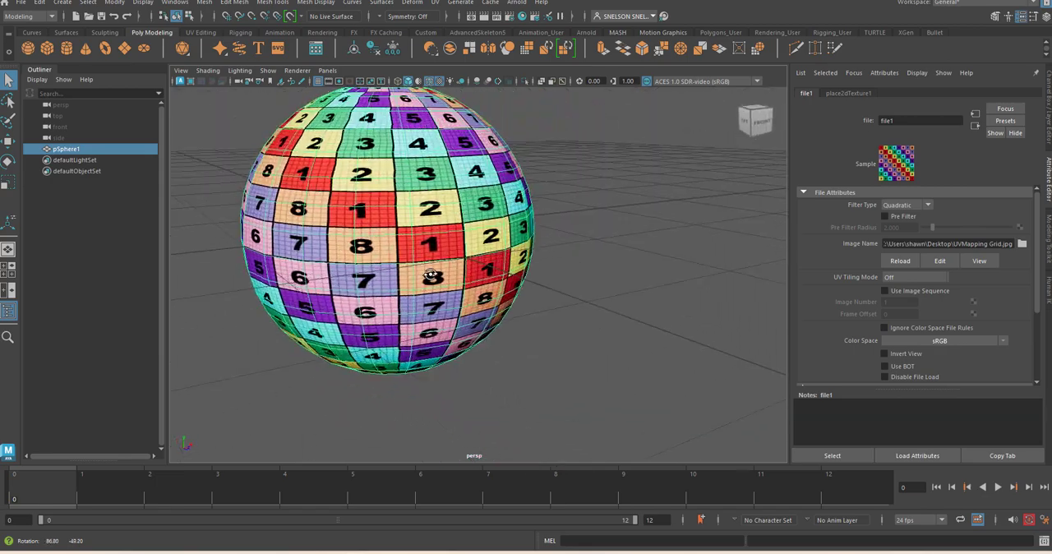
scroll(443, 263, "down", 2)
middle_click_drag(478, 208, 525, 263, "alt")
left_click_drag(526, 265, 445, 281, "alt")
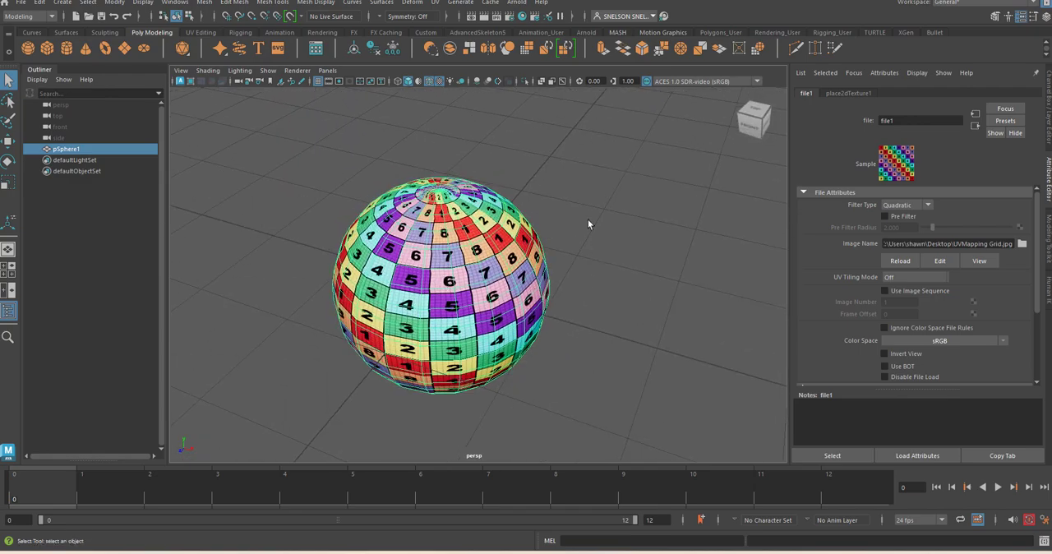
left_click_drag(587, 222, 666, 236, "alt")
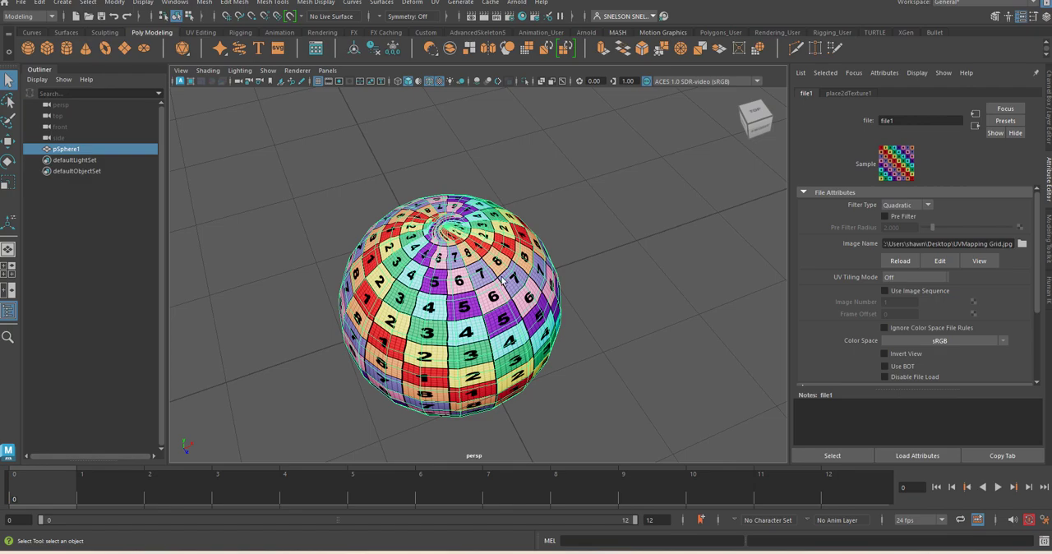
left_click_drag(503, 280, 548, 325, "alt")
scroll(505, 290, "up", 4)
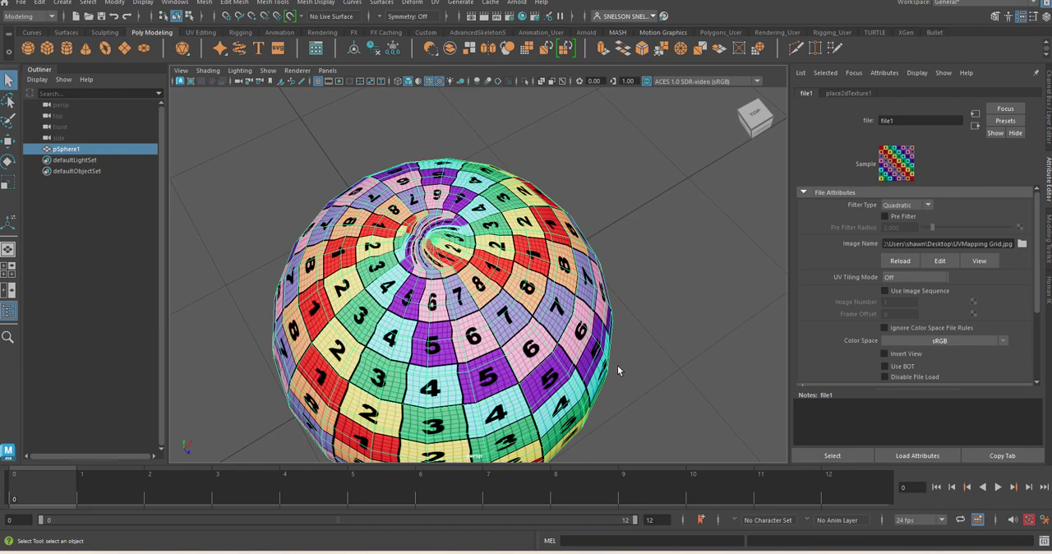
left_click_drag(618, 365, 548, 140, "alt")
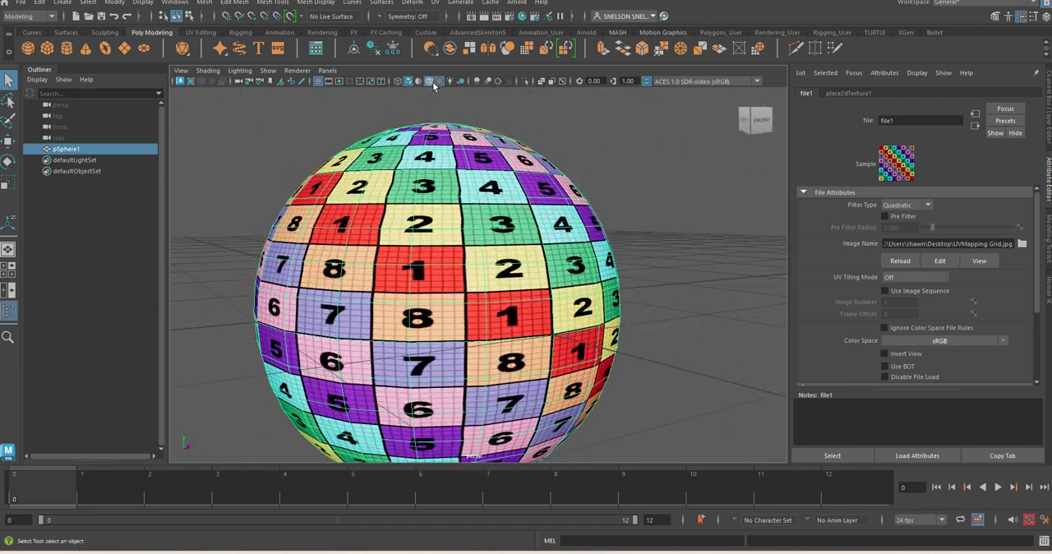
Step: Review the sphere's spherical UV layout against the grid texture in the UV Editor, and close the editor
left_click(435, 2)
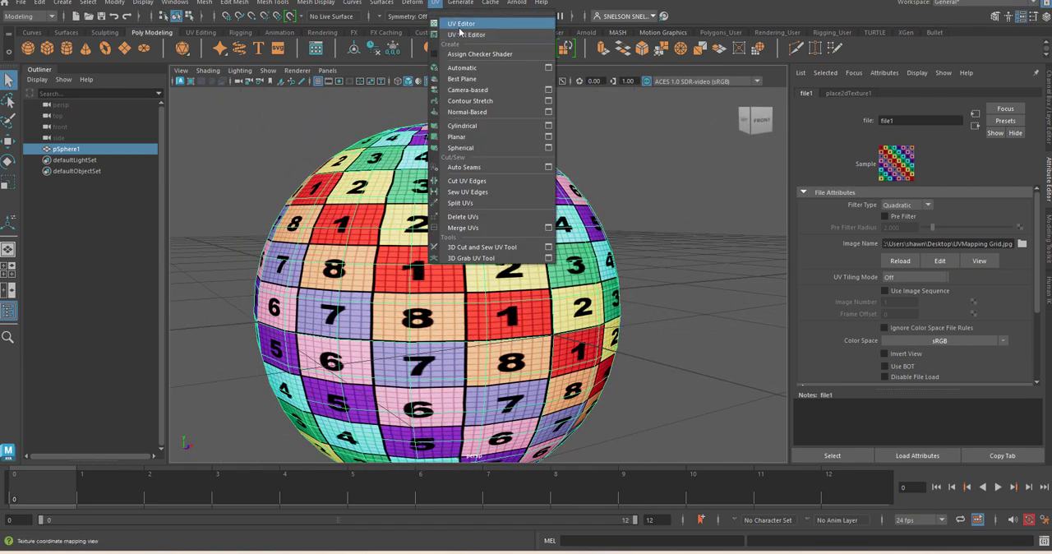
left_click(461, 24)
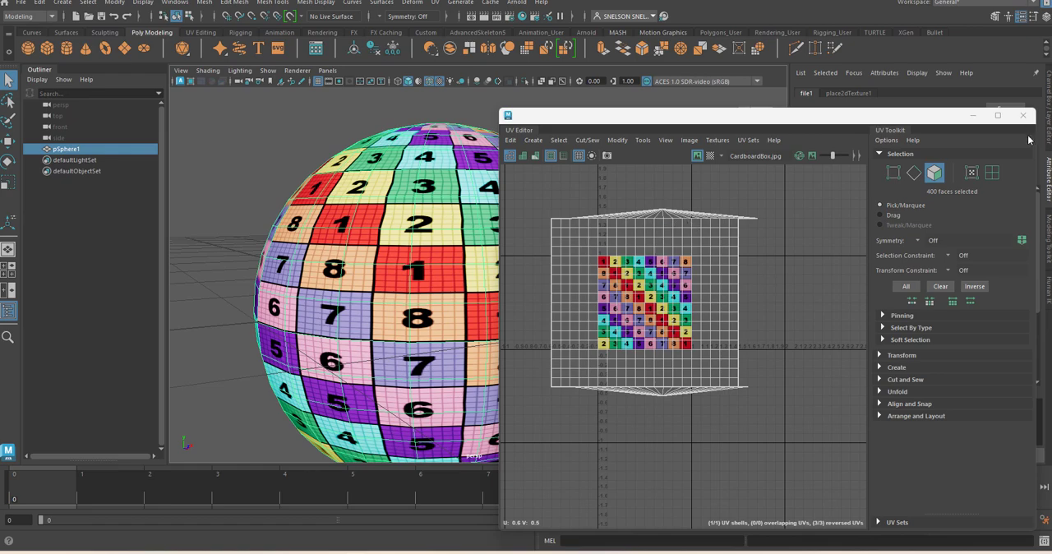
left_click(1022, 115)
Step: Apply a Planar UV projection to the sphere and inspect how the grid stretches along its side
left_click_drag(435, 298, 503, 328, "alt")
scroll(503, 328, "down", 5)
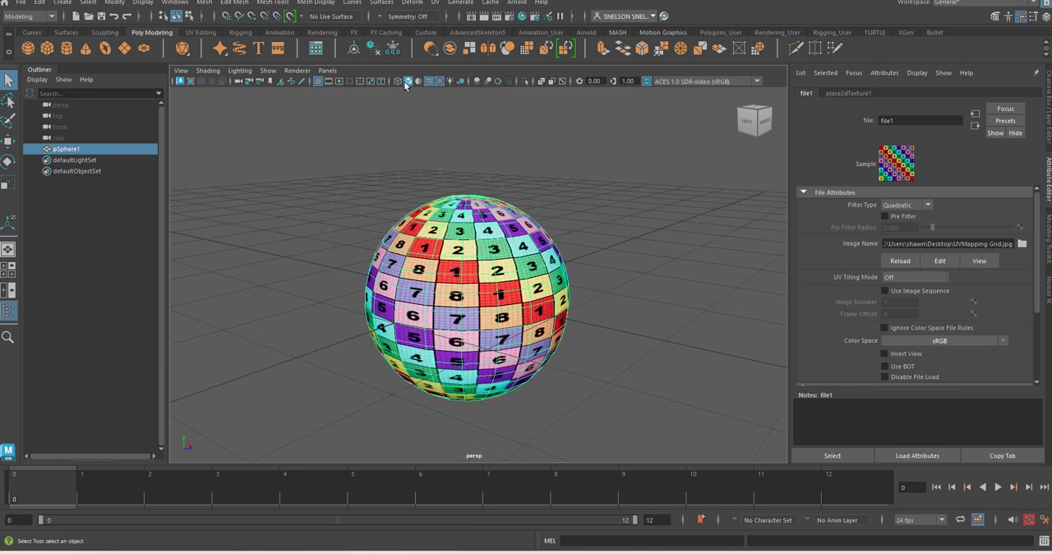
left_click(435, 2)
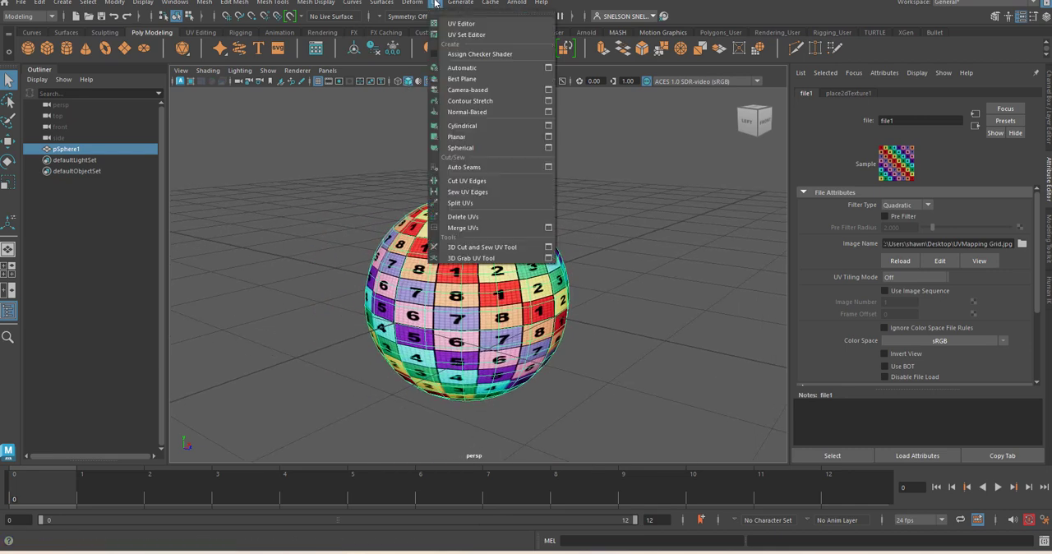
left_click(459, 139)
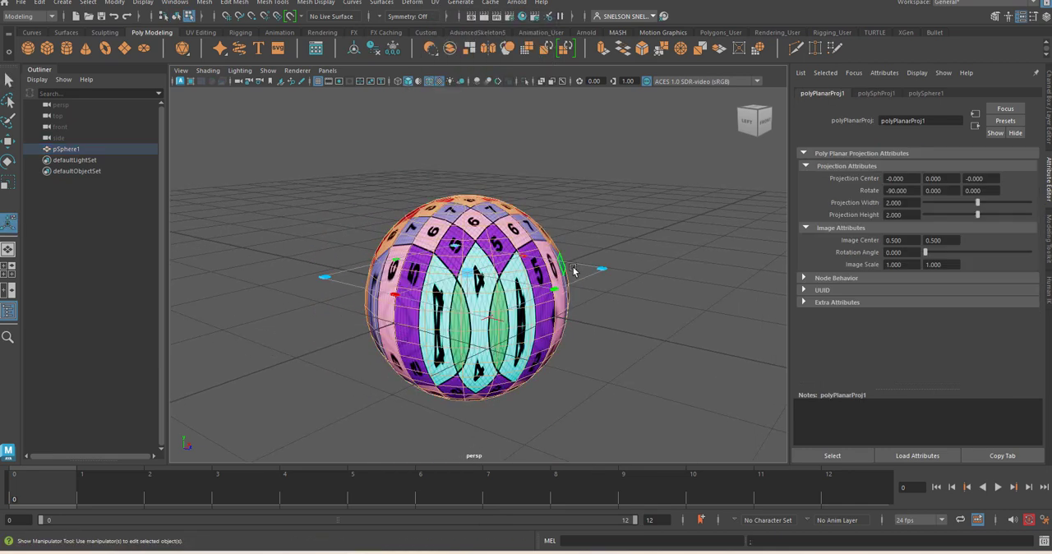
left_click_drag(613, 265, 448, 216, "alt")
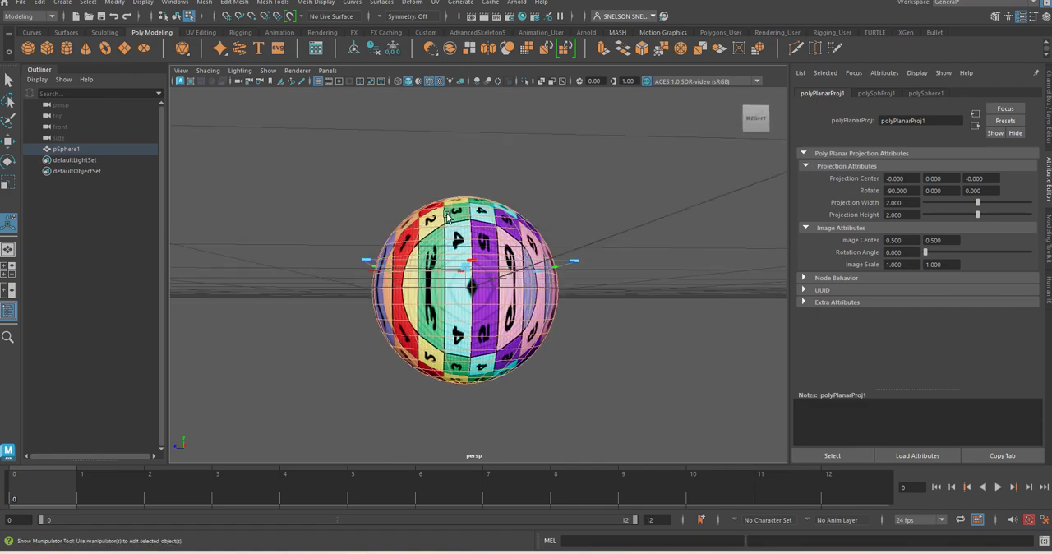
Step: Scale the planar projection uniformly up and down, ending at a width and height of about 2.535, and deselect the sphere's faces
left_click_drag(462, 257, 710, 374, "alt")
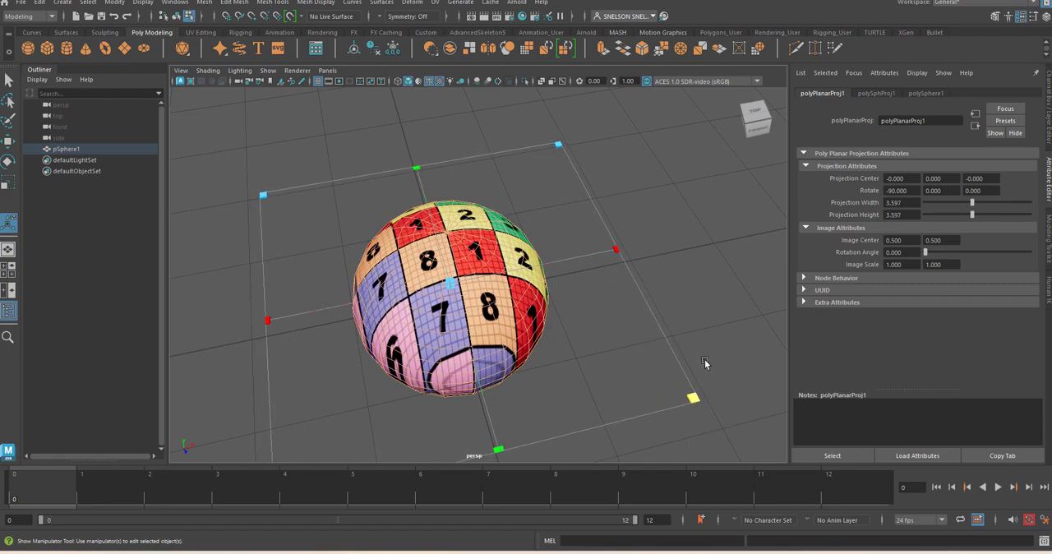
left_click_drag(705, 366, 476, 323, "alt")
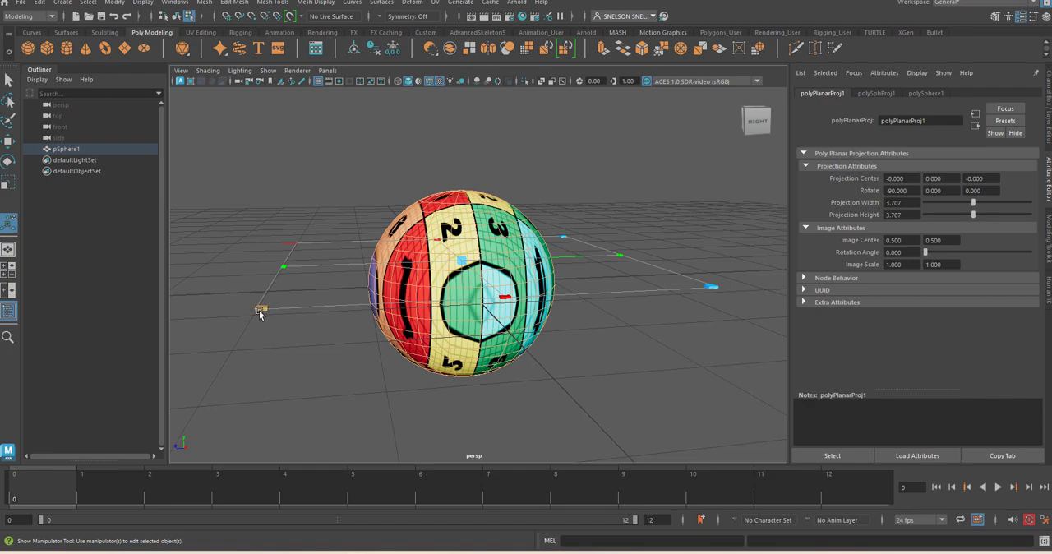
left_click_drag(260, 314, 311, 284)
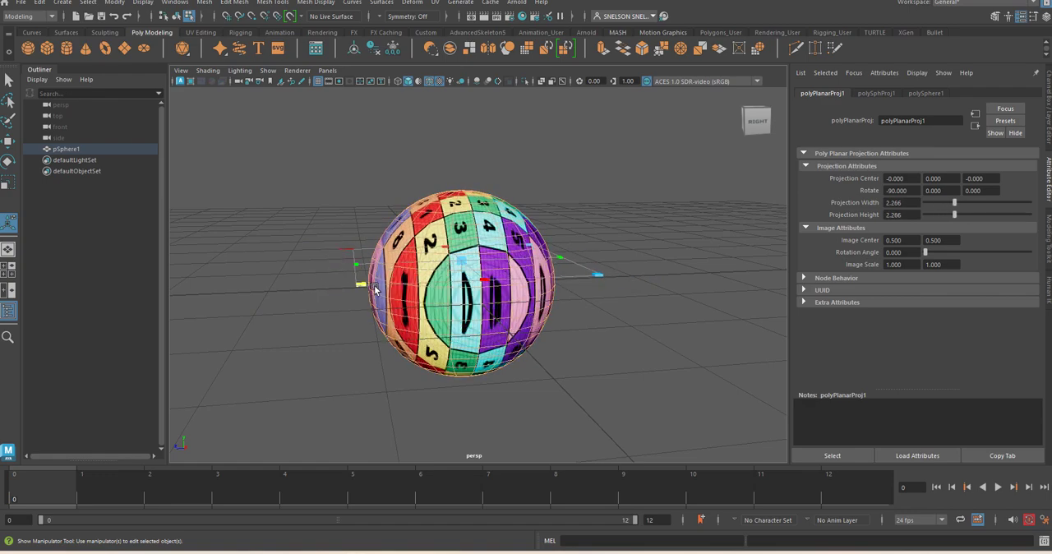
left_click_drag(352, 260, 416, 396, "alt")
left_click_drag(431, 214, 487, 176, "alt")
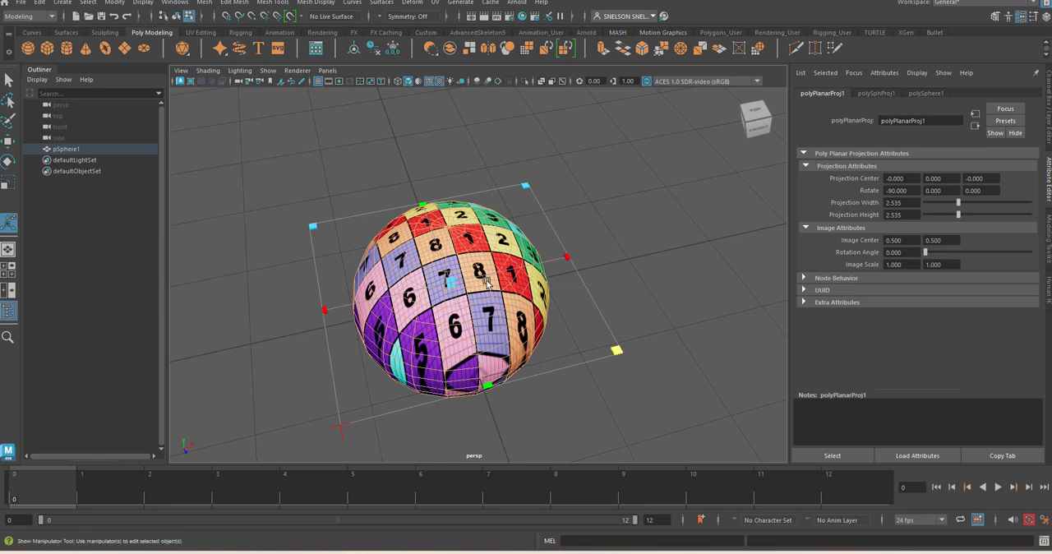
left_click(435, 3)
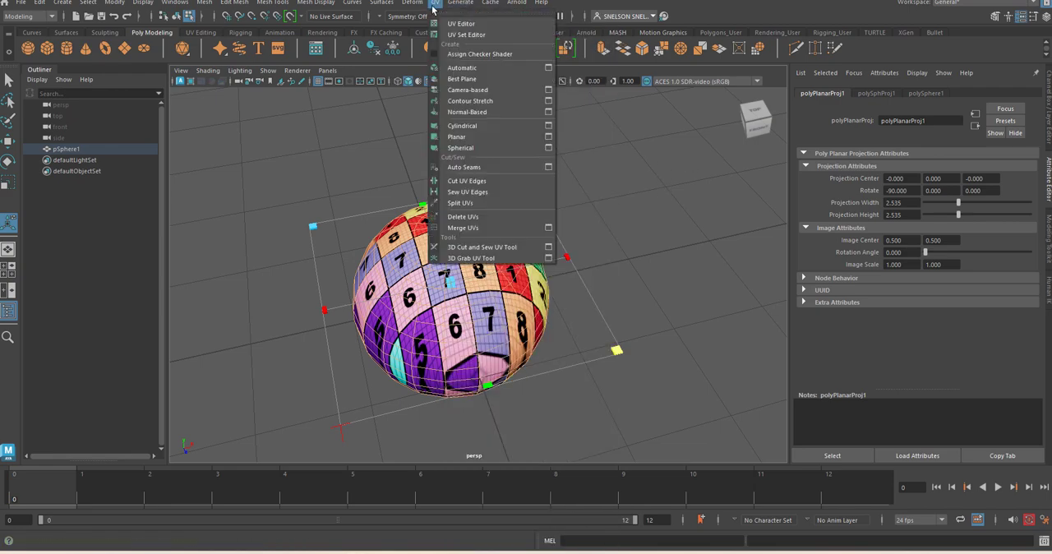
left_click(371, 179)
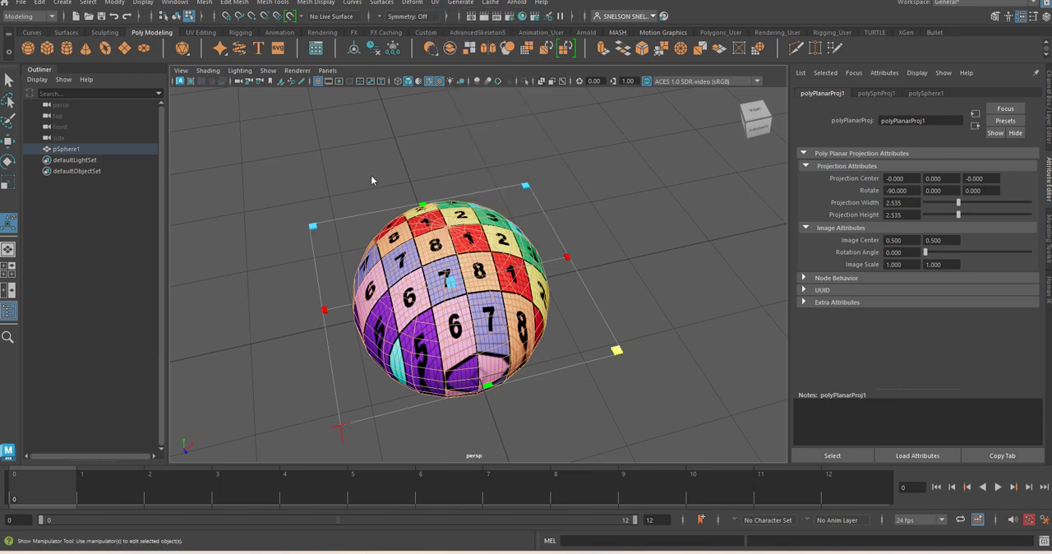
left_click(371, 175)
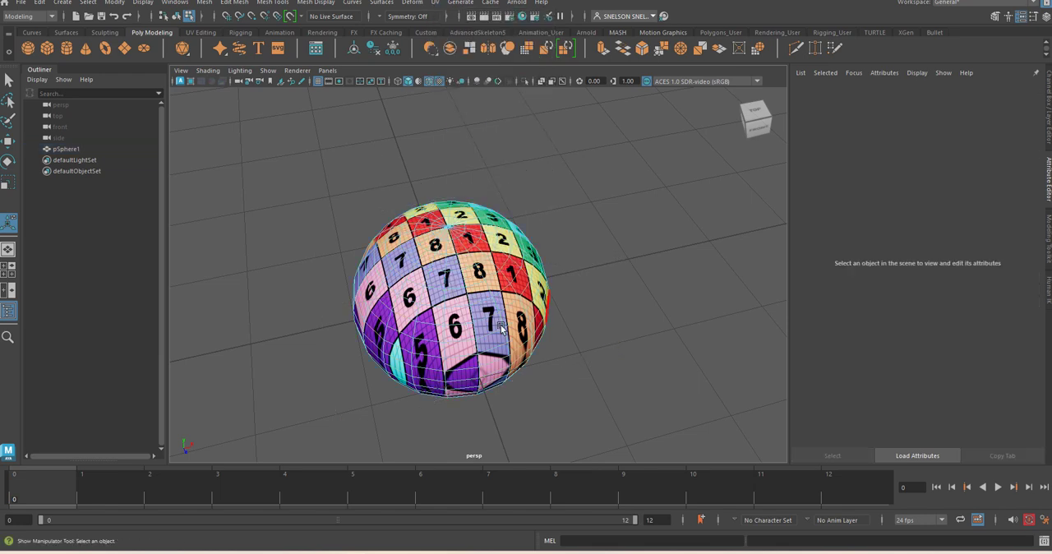